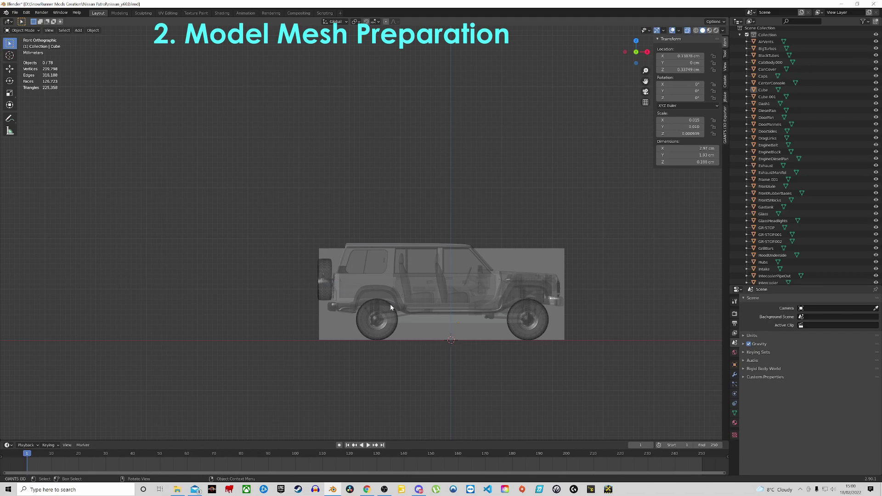
Step: Switch to the web browser to check the Nissan Patrol Y60 body dimension drawings, and return to the vehicle model in Blender
scroll(399, 312, up, 7)
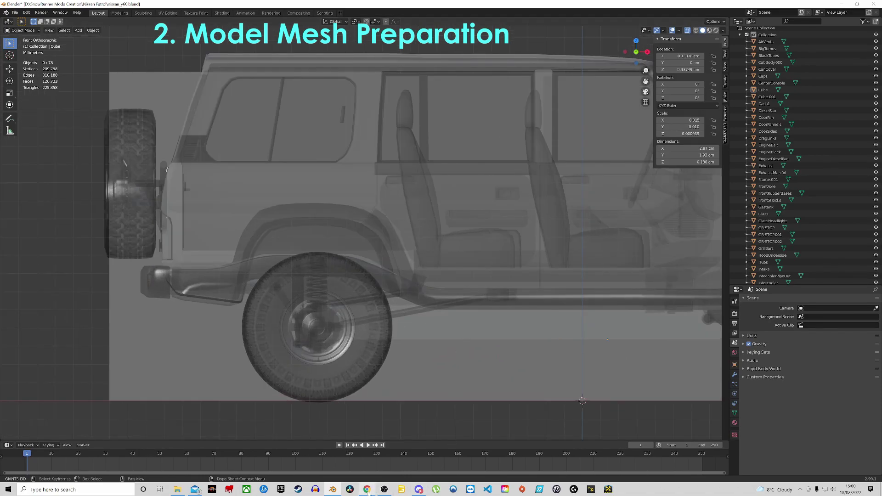
click(367, 489)
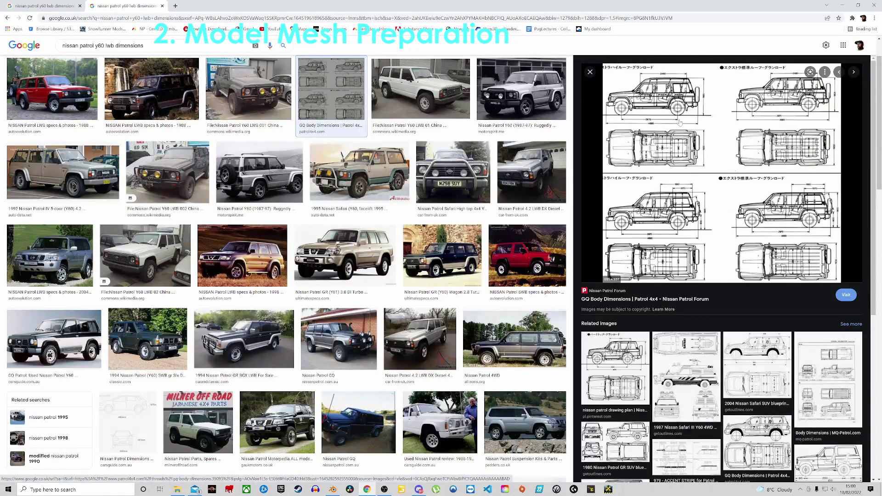
click(842, 6)
scroll(539, 250, down, 5)
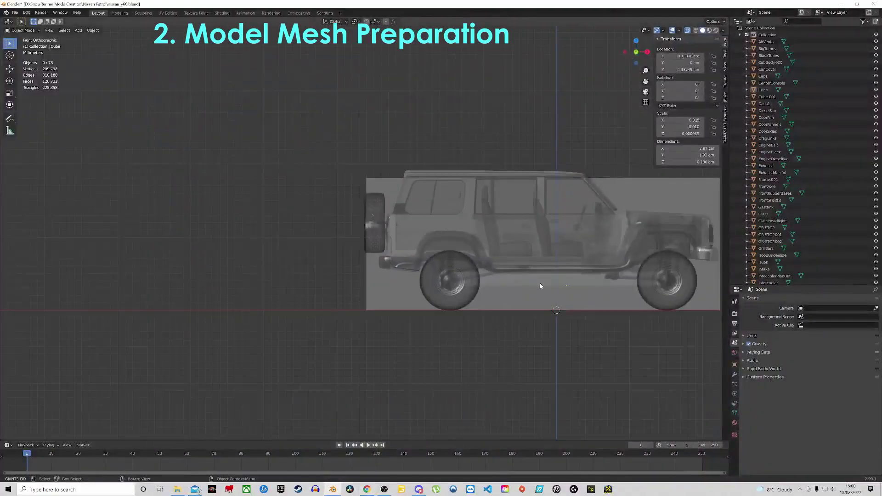
Step: Hide the large reference box surrounding the vehicle and select the narrow wheelbase box between the wheels
shift+middle_drag(539, 283, 443, 278)
click(499, 239)
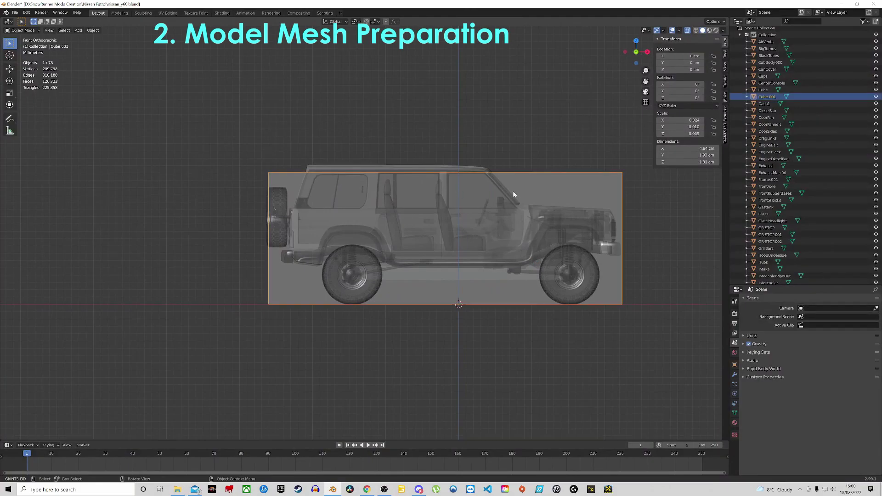
scroll(527, 189, up, 1)
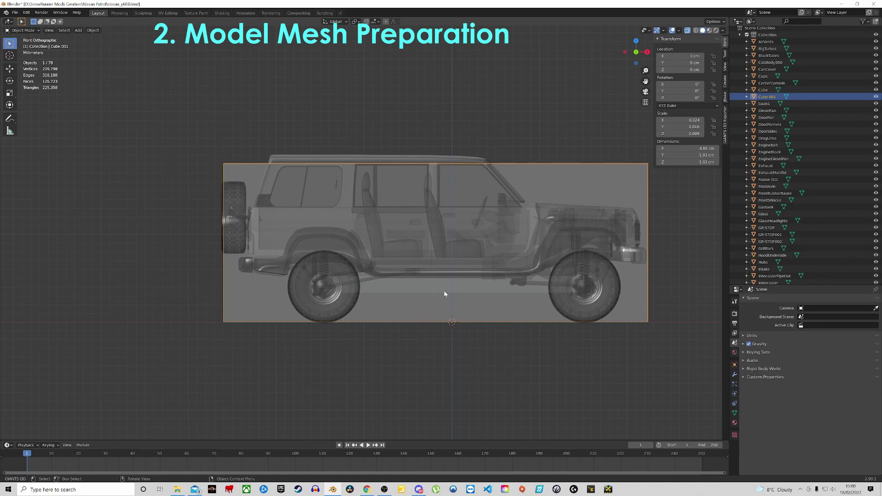
key(h)
click(433, 295)
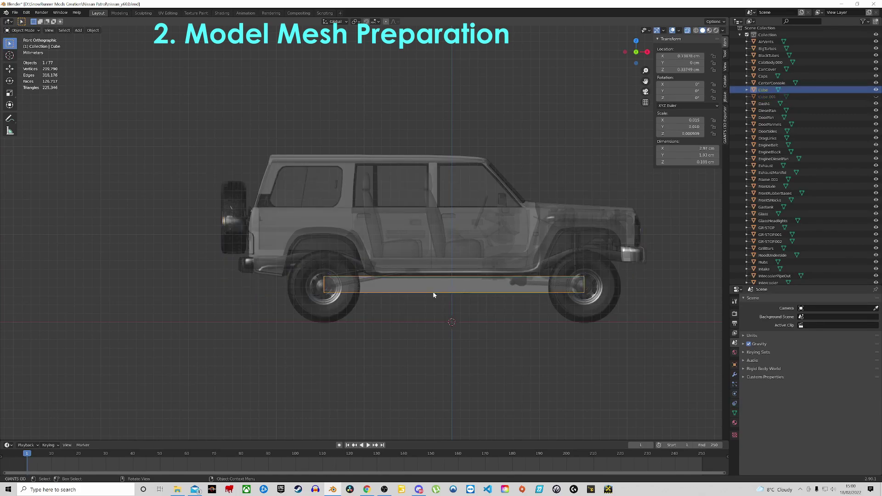
Step: Compare both ends of the narrow wheelbase box with the rear and front wheel centres, with and without X-ray display
key(alt+z)
scroll(433, 295, up, 3)
scroll(242, 283, up, 6)
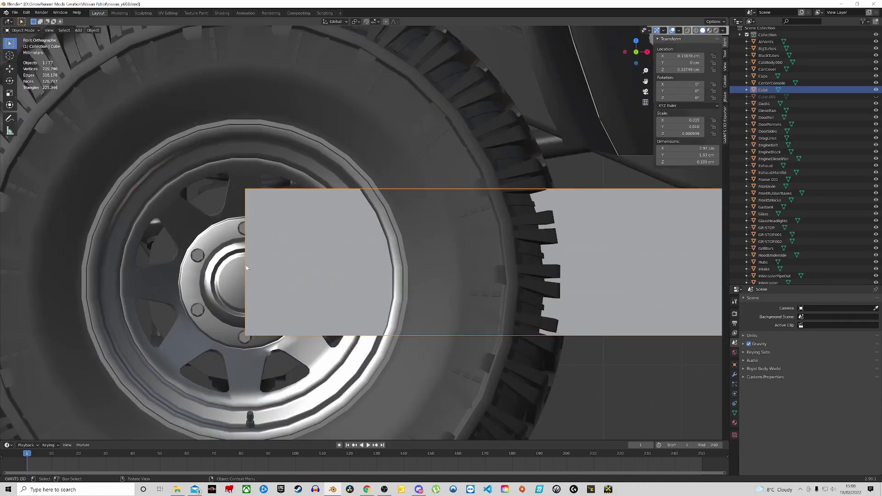
key(alt+z)
scroll(245, 275, up, 5)
scroll(246, 232, down, 7)
shift+middle_drag(525, 231, 313, 216)
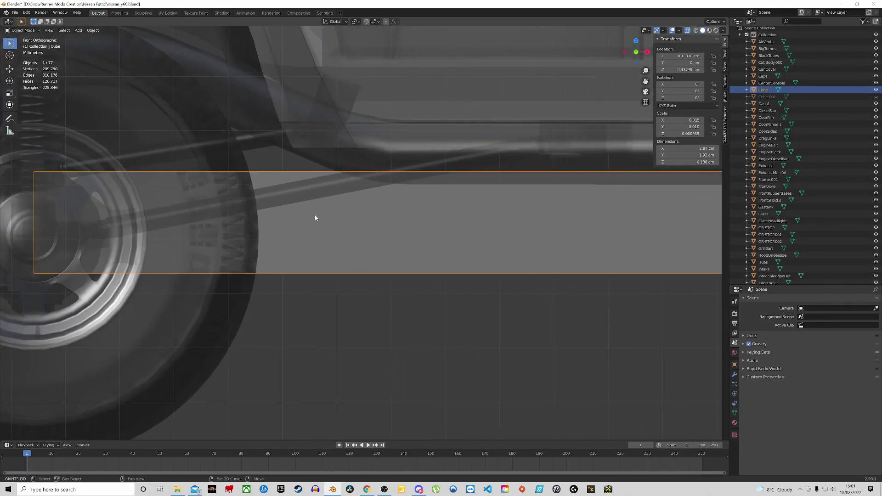
scroll(338, 215, down, 5)
shift+middle_drag(570, 217, 437, 237)
scroll(437, 238, up, 7)
shift+middle_drag(595, 237, 454, 213)
scroll(467, 226, up, 6)
scroll(415, 233, down, 6)
scroll(416, 237, down, 2)
scroll(454, 225, down, 4)
Step: Unhide the large reference box and compare its length with the vehicle in front orthographic view
key(alt+h)
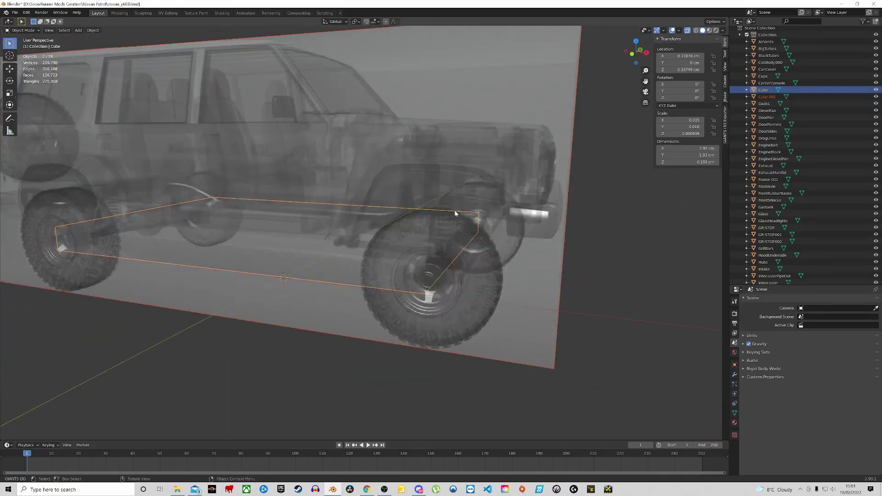
key(KP_1)
scroll(341, 189, down, 4)
scroll(326, 183, up, 2)
scroll(326, 183, up, 2)
shift+middle_drag(419, 181, 342, 184)
scroll(418, 181, down, 2)
middle_drag(458, 189, 461, 216)
Step: Compare the large reference box's width and height with the vehicle in right, perspective and front views
key(KP_3)
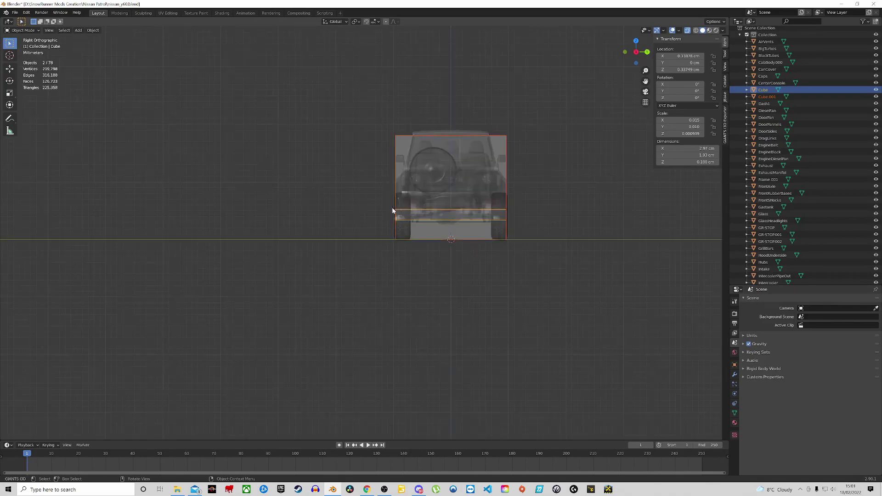
scroll(393, 208, up, 5)
scroll(408, 173, down, 2)
scroll(413, 218, down, 5)
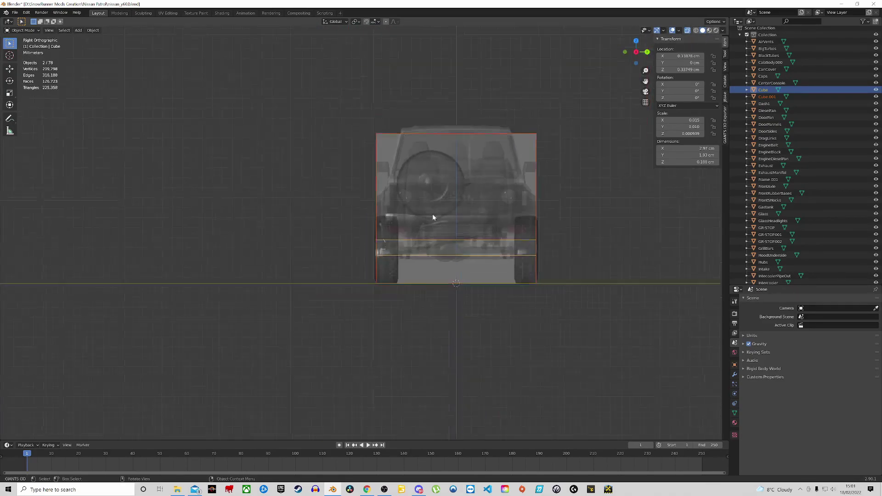
scroll(386, 221, up, 4)
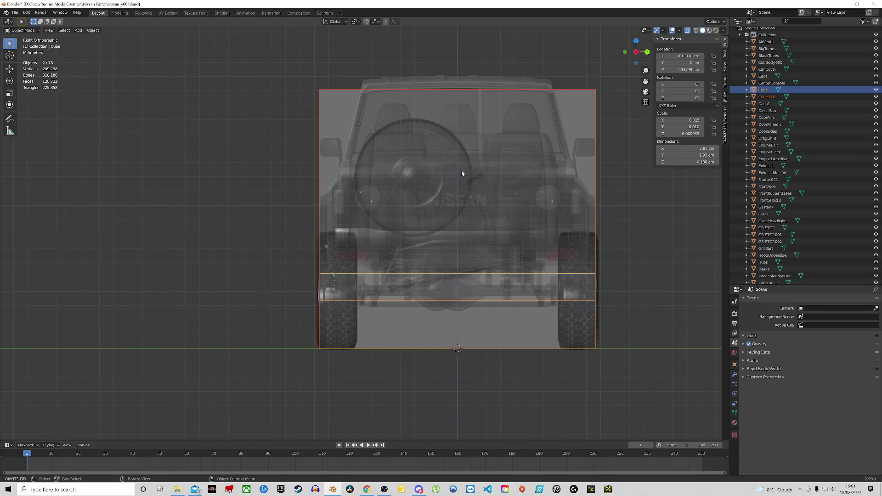
middle_drag(463, 171, 558, 179)
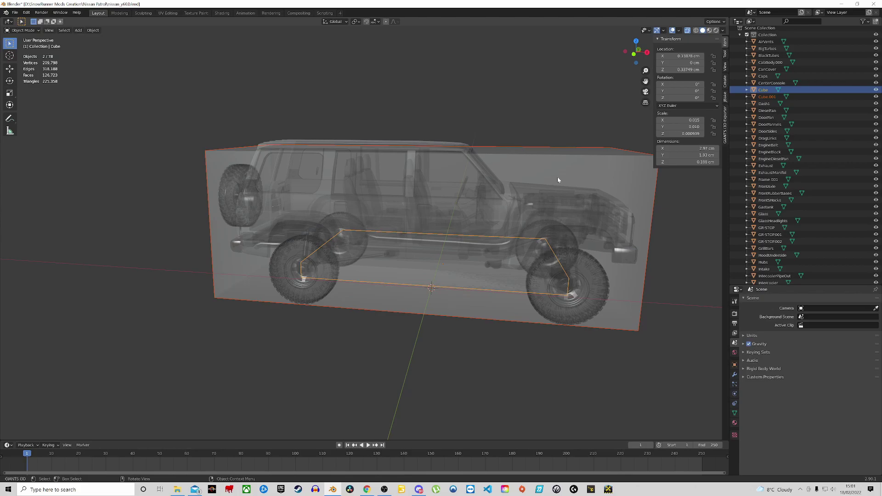
key(KP_1)
shift+middle_drag(462, 178, 385, 226)
scroll(385, 227, down, 4)
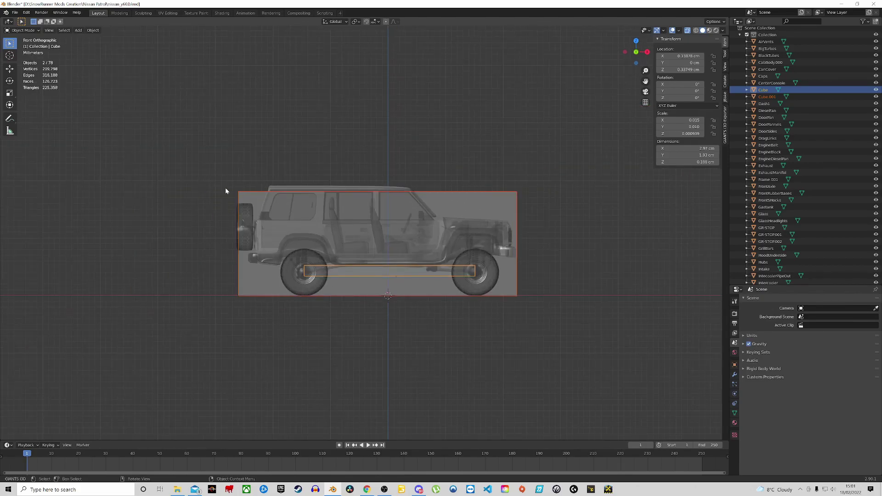
shift+middle_drag(376, 219, 459, 214)
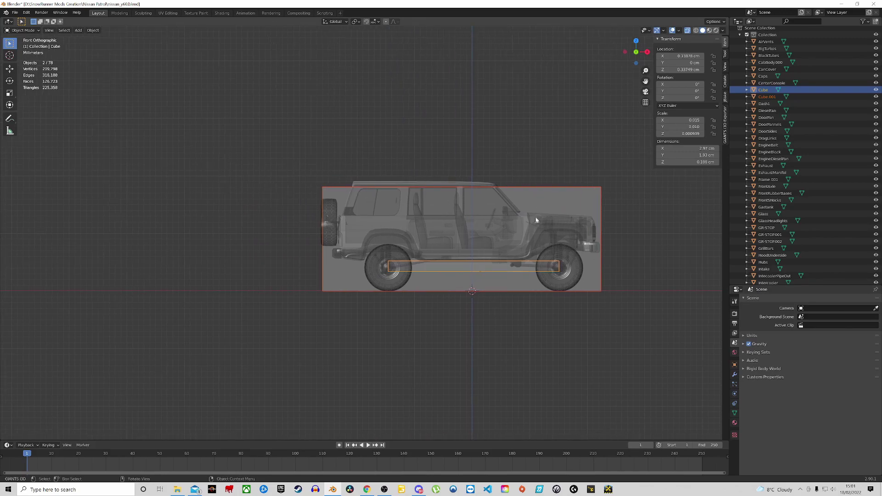
Step: Delete the large reference box and the wheelbase box, and turn off X-ray display
scroll(583, 197, up, 5)
click(497, 260)
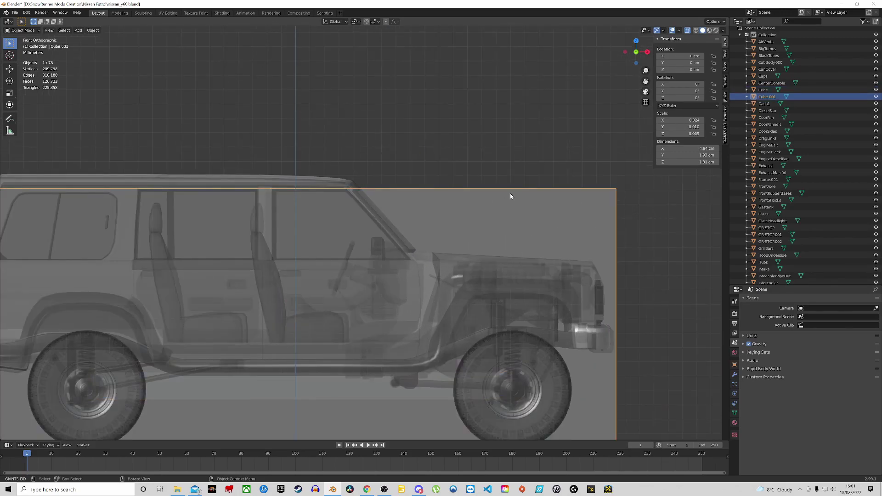
key(Delete)
click(335, 386)
key(Delete)
scroll(399, 326, down, 4)
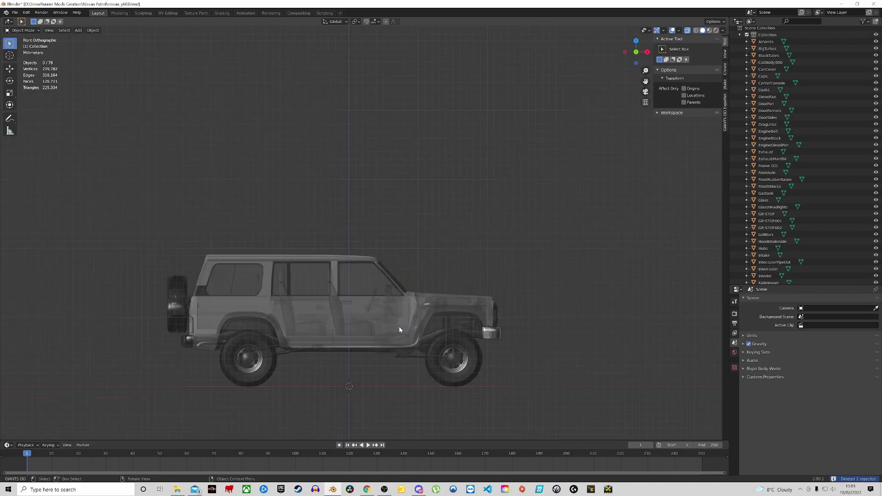
click(687, 30)
Step: Look through the scene's mesh objects and examine the front tyres on the vehicle
scroll(489, 216, up, 4)
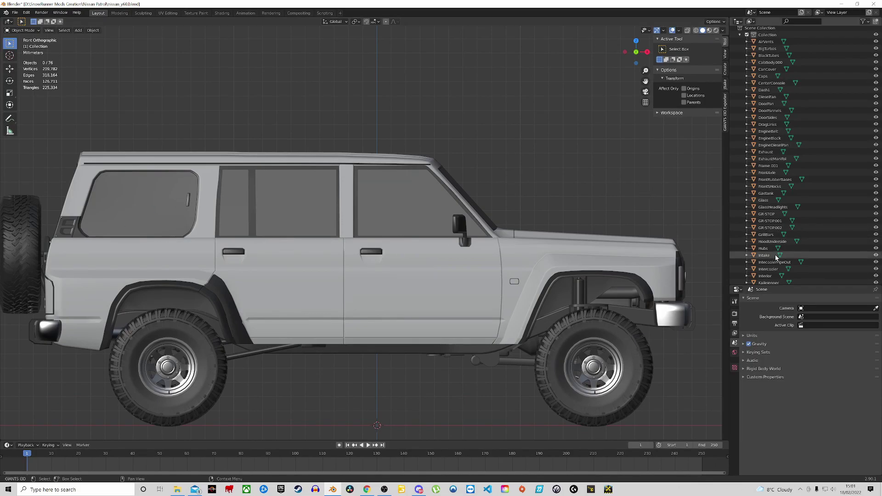
scroll(780, 220, down, 2)
scroll(593, 292, down, 4)
scroll(407, 308, up, 5)
scroll(524, 279, down, 2)
shift+middle_drag(560, 280, 463, 279)
click(621, 340)
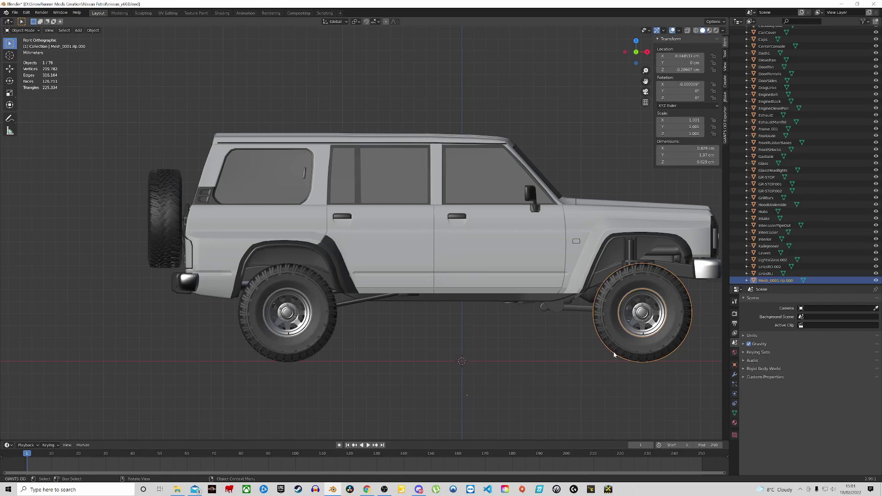
scroll(627, 330, up, 4)
scroll(627, 330, down, 5)
scroll(786, 259, down, 2)
scroll(786, 259, down, 1)
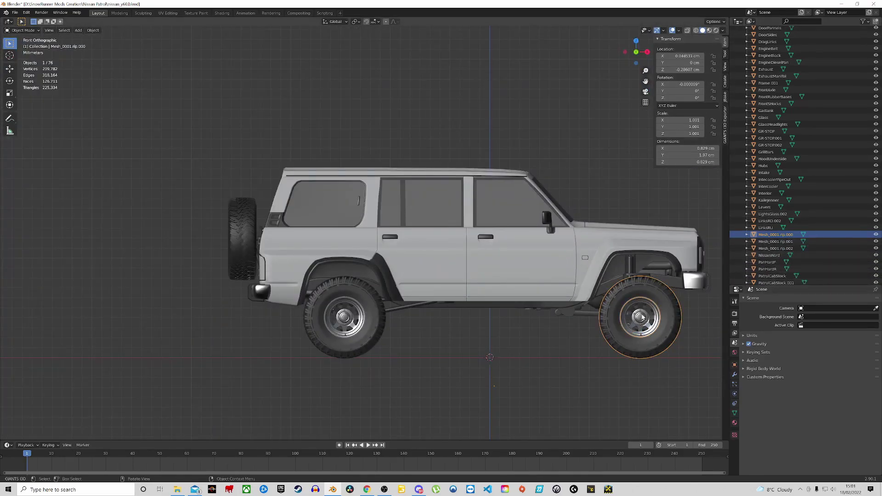
shift+middle_drag(639, 338, 551, 291)
scroll(563, 291, up, 5)
scroll(530, 295, down, 5)
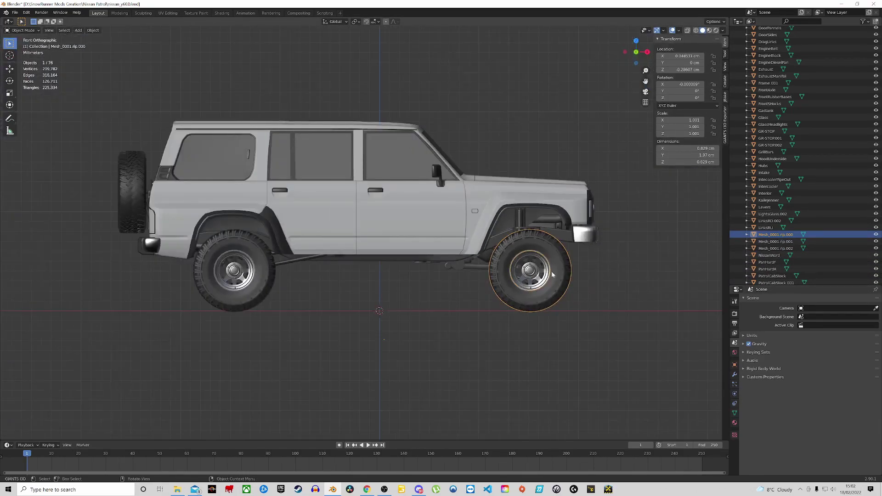
scroll(547, 288, up, 3)
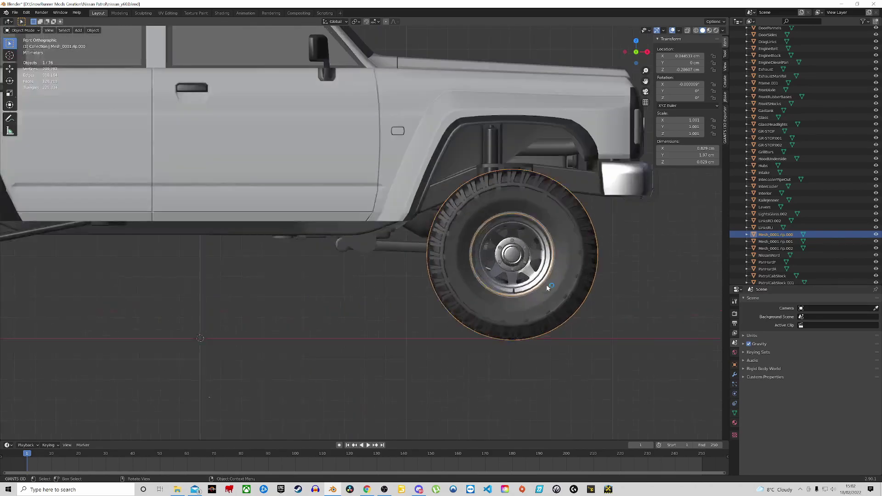
scroll(497, 279, down, 5)
middle_drag(497, 279, 395, 269)
scroll(455, 292, up, 5)
scroll(459, 246, down, 4)
Step: Inspect the cab body's mesh in Edit Mode and return to Object Mode
click(441, 287)
key(Tab)
middle_drag(457, 240, 452, 243)
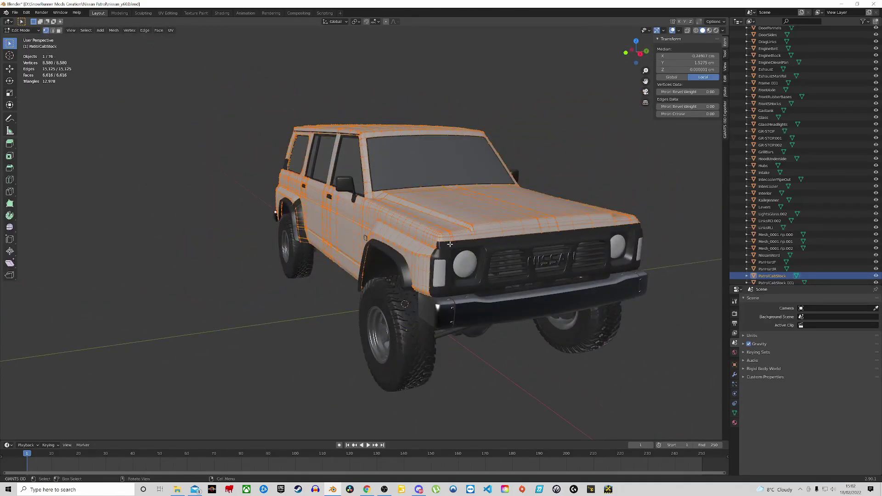
key(Tab)
Step: Select several body and front-end parts one after another, ending with the front bumper, to see how the model is separated
click(372, 227)
click(332, 220)
click(396, 257)
click(434, 289)
click(418, 334)
click(469, 319)
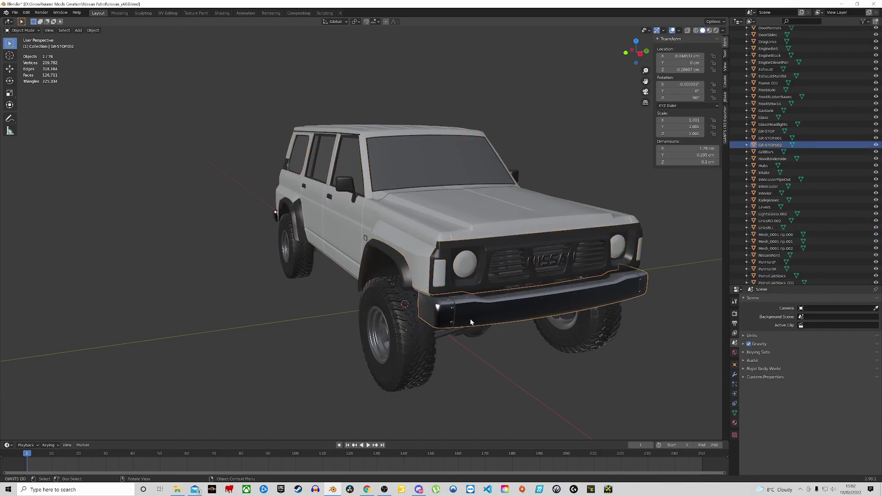
Step: Move the front tyres, the front rims and the cab body away from the vehicle in turn, cancelling each move
click(411, 354)
key(g)
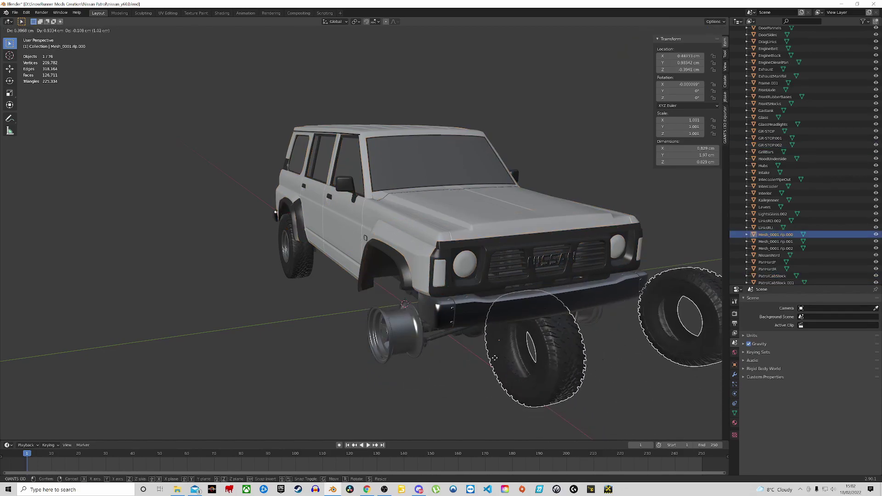
key(Escape)
click(394, 340)
key(g)
key(Escape)
click(403, 222)
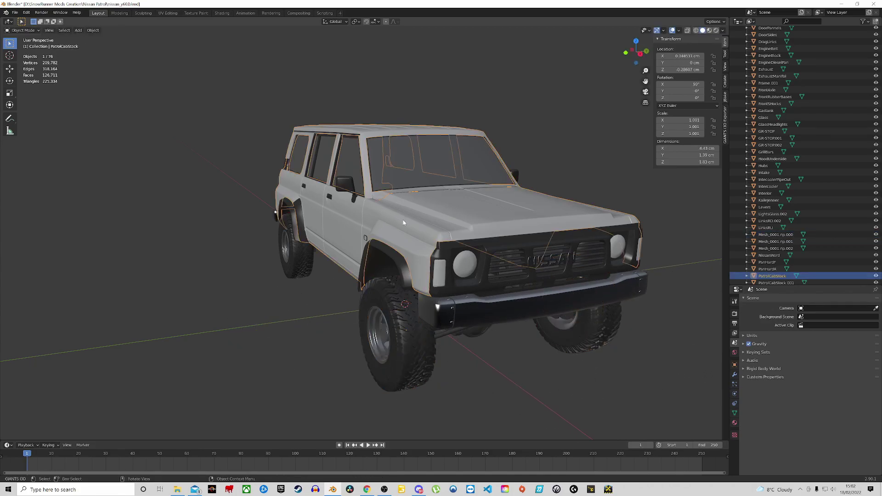
key(g)
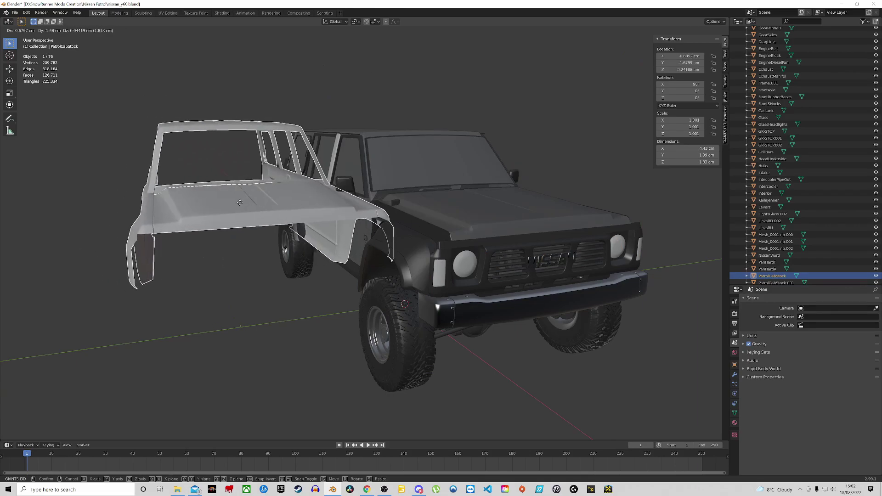
key(Escape)
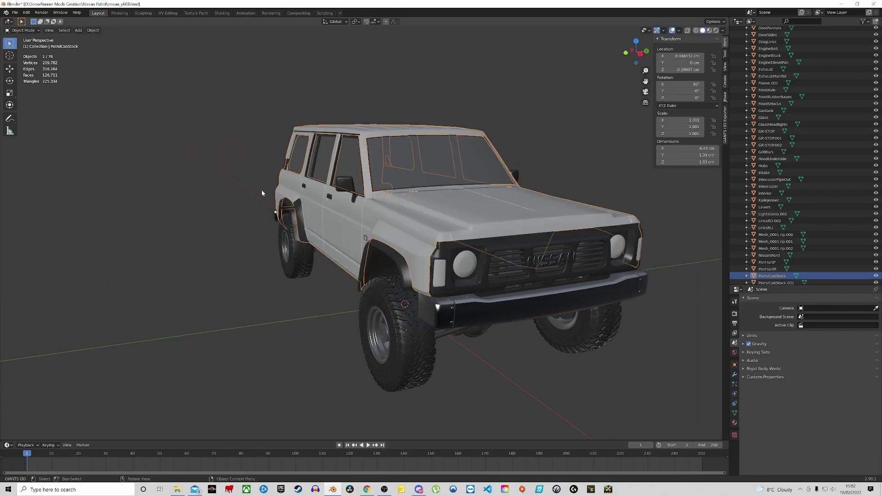
Step: Select the door pillar trim and inspect the doors and windows along the vehicle's side
middle_drag(258, 192, 378, 187)
click(383, 176)
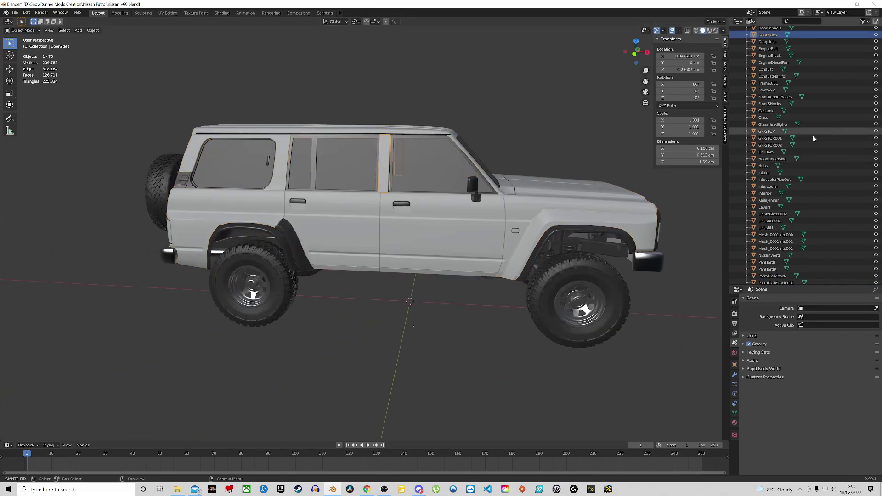
mouse_move(429, 214)
middle_down()
mouse_move(459, 193)
mouse_move(424, 221)
middle_up()
scroll(477, 184, up, 3)
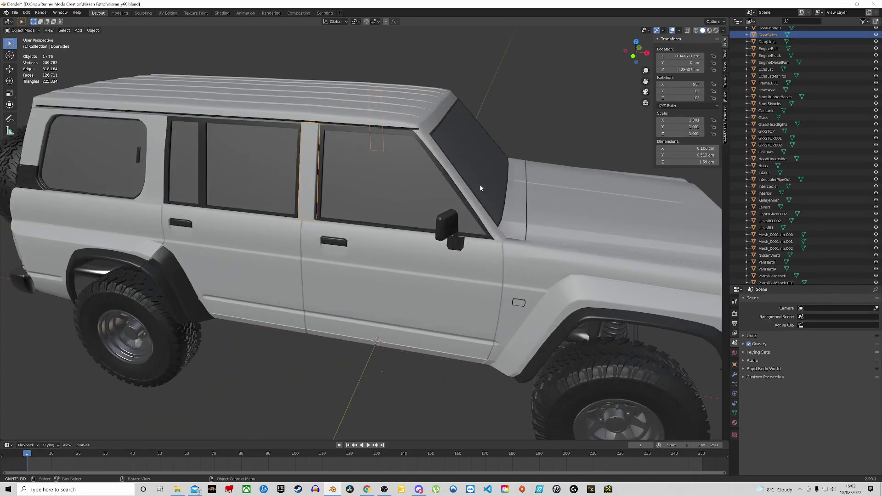
middle_drag(479, 184, 462, 179)
scroll(463, 178, down, 4)
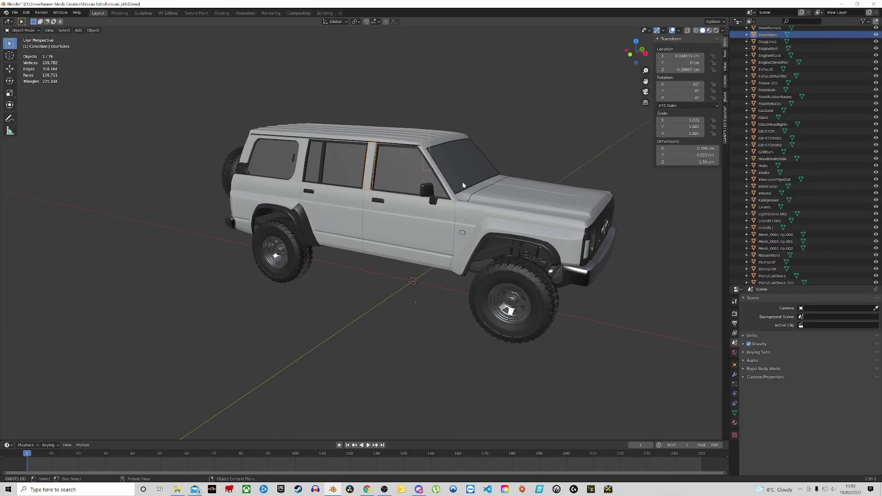
Step: Join the front rims and the rear rims into one object, and check the result with a cancelled move
middle_drag(462, 185, 458, 252)
click(441, 330)
click(442, 329)
scroll(459, 251, up, 4)
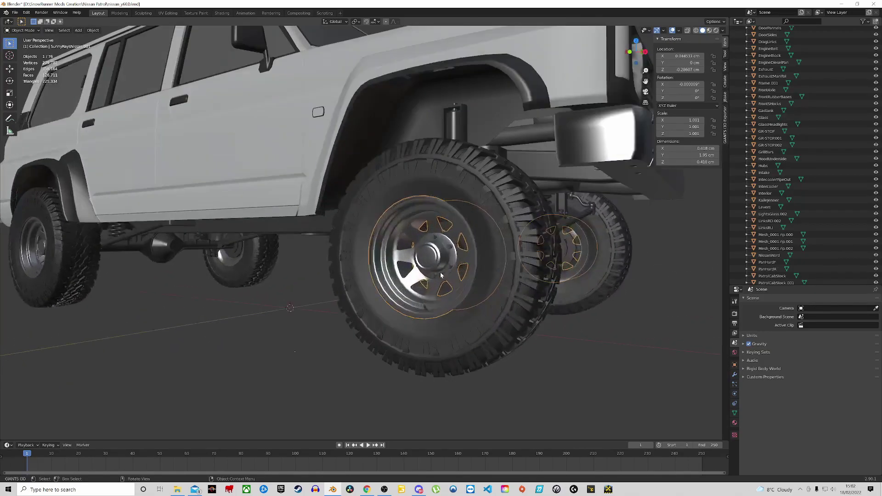
click(399, 307)
click(391, 285)
scroll(359, 292, down, 3)
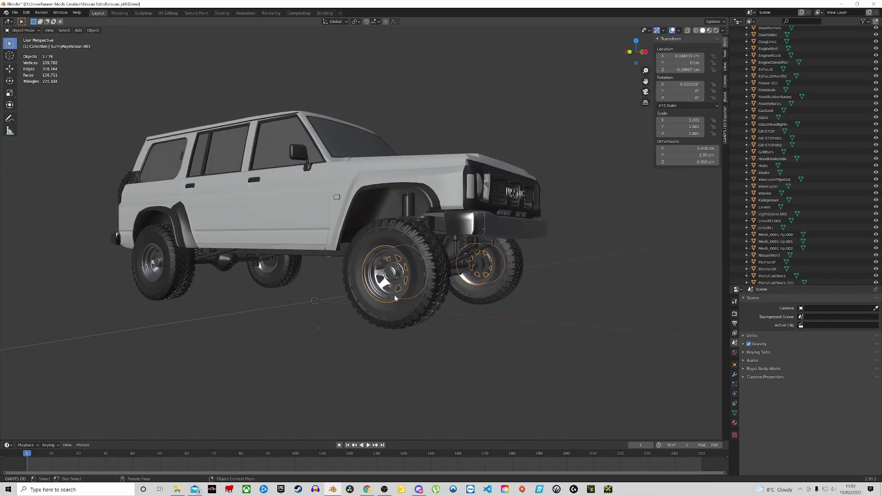
shift+click(152, 275)
key(ctrl+j)
key(g)
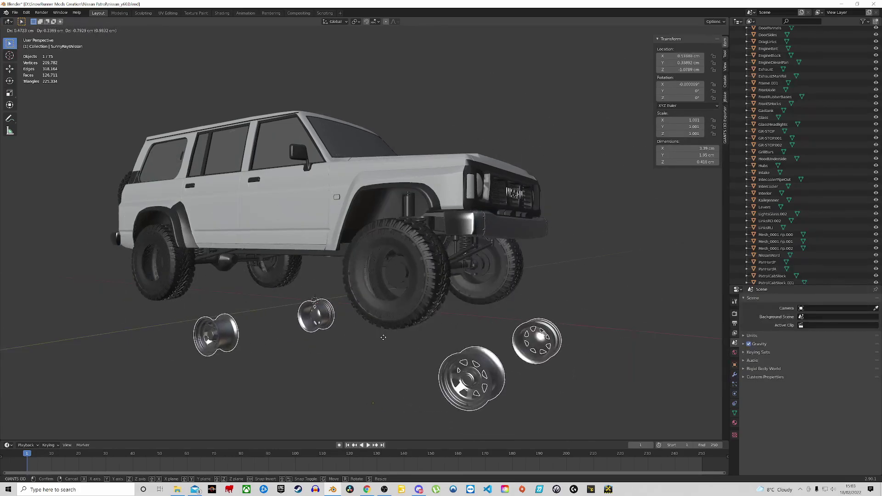
right_click(384, 340)
Step: Join the front tyres and the rear tyres into one object, and check the result with a cancelled move
click(413, 318)
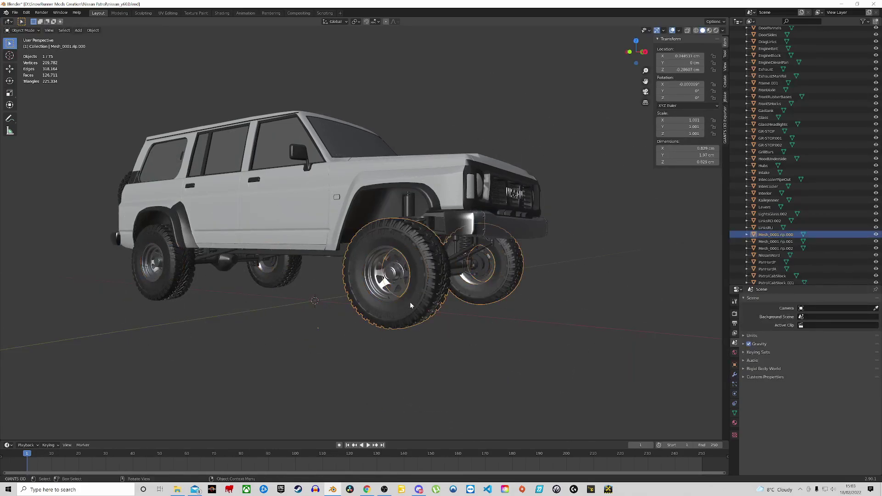
shift+click(156, 293)
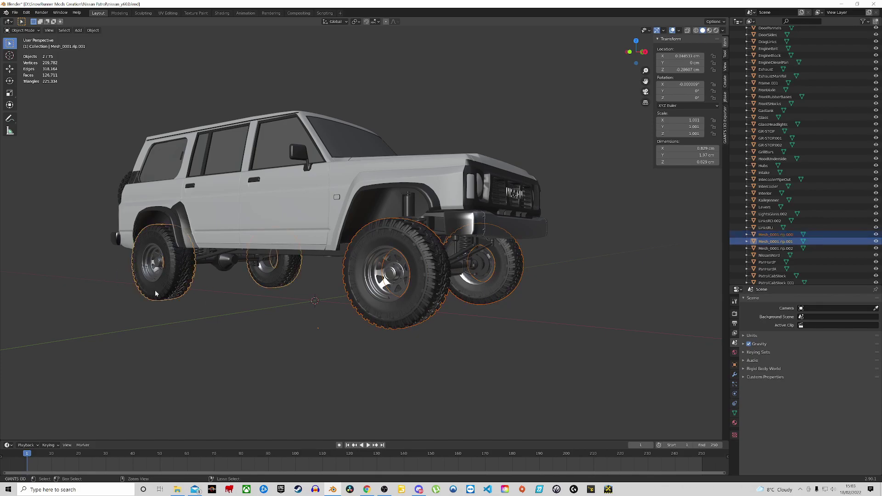
key(ctrl+j)
key(g)
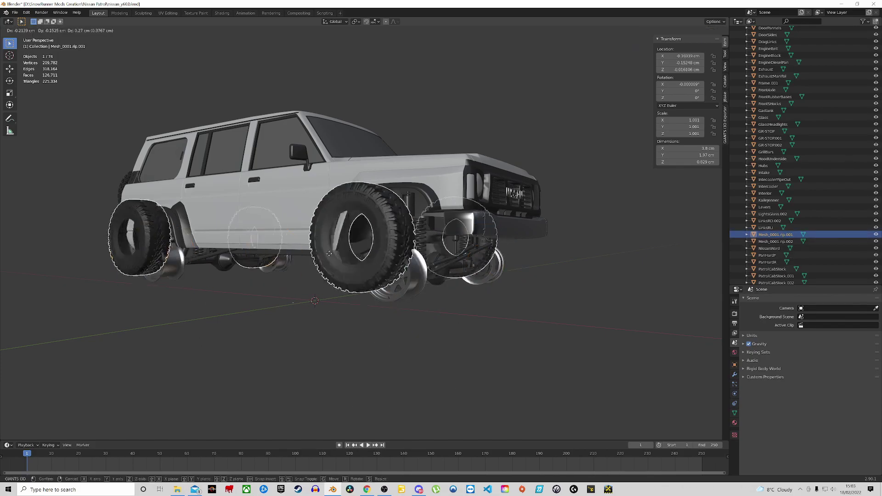
key(Escape)
Step: Join the rims with the tyres into one object, rename it "wheels", and check it with a cancelled move
click(379, 296)
shift+click(383, 308)
key(ctrl+j)
double_click(775, 234)
text(wheels)
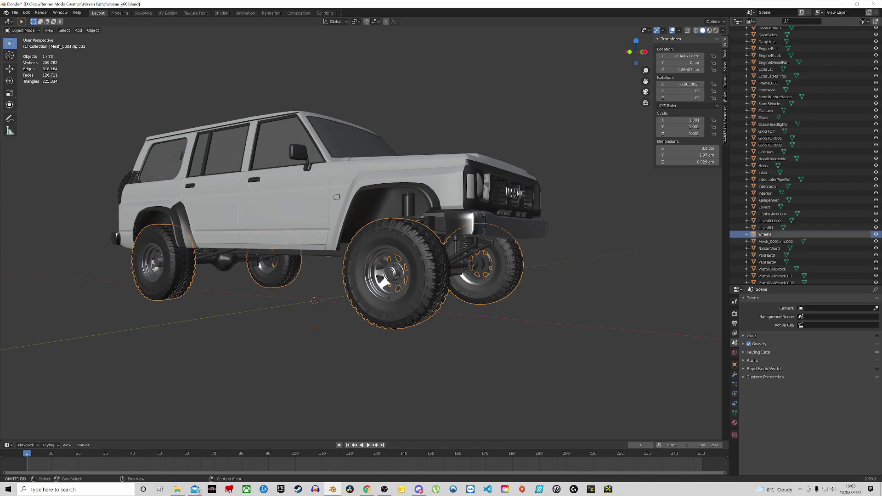
key(Return)
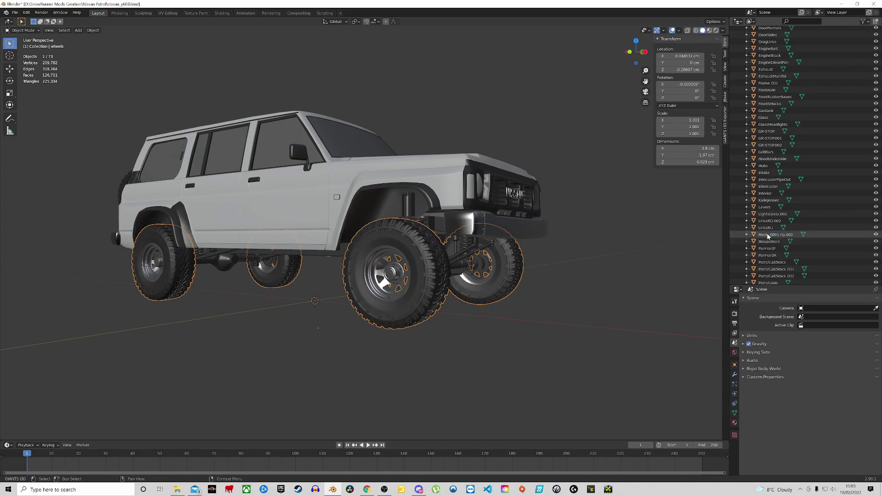
middle_drag(494, 248, 473, 290)
key(g)
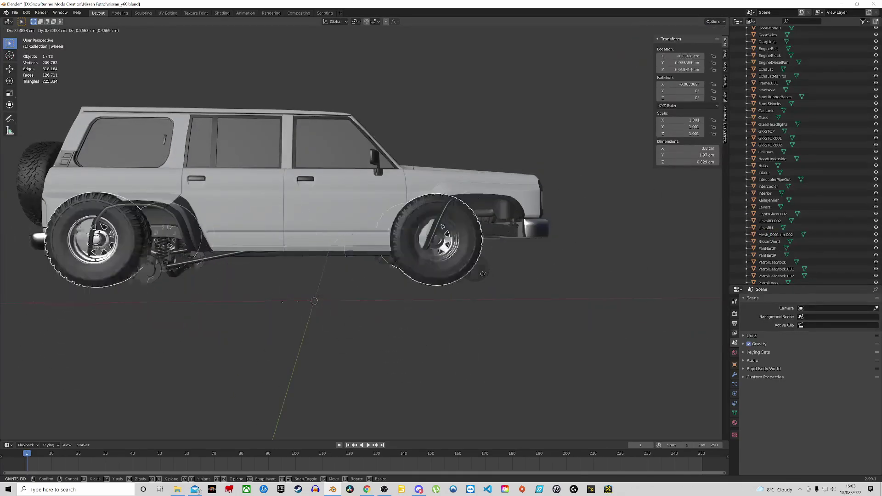
right_click(514, 311)
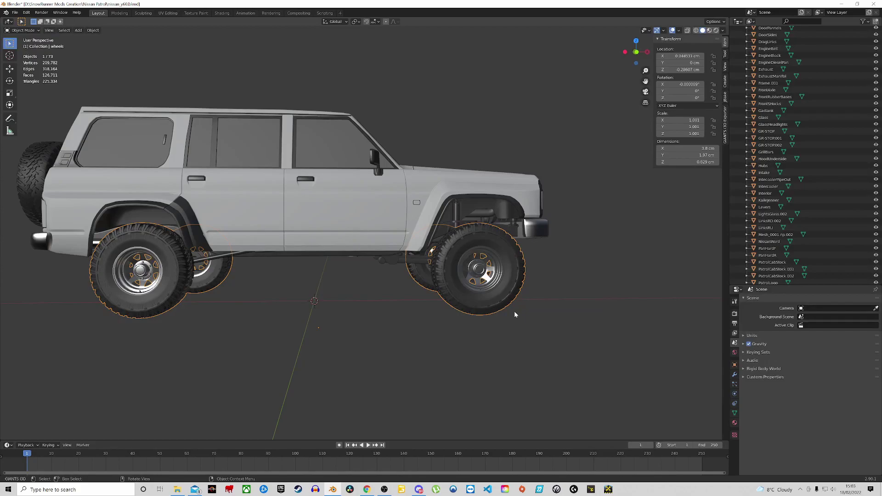
Step: Hide the wheels temporarily to look at the exposed axles and suspension, and show them again
key(Delete)
middle_drag(515, 311, 475, 226)
scroll(507, 222, down, 5)
scroll(494, 230, up, 6)
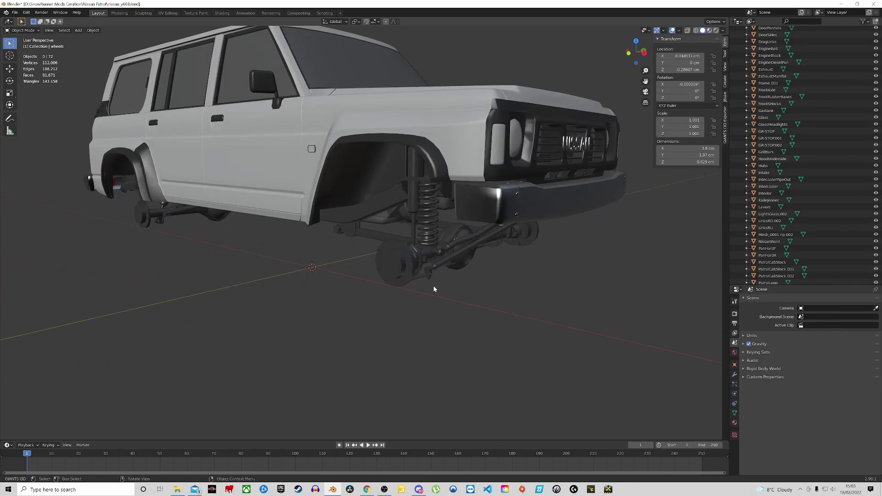
scroll(451, 261, down, 3)
scroll(458, 250, up, 3)
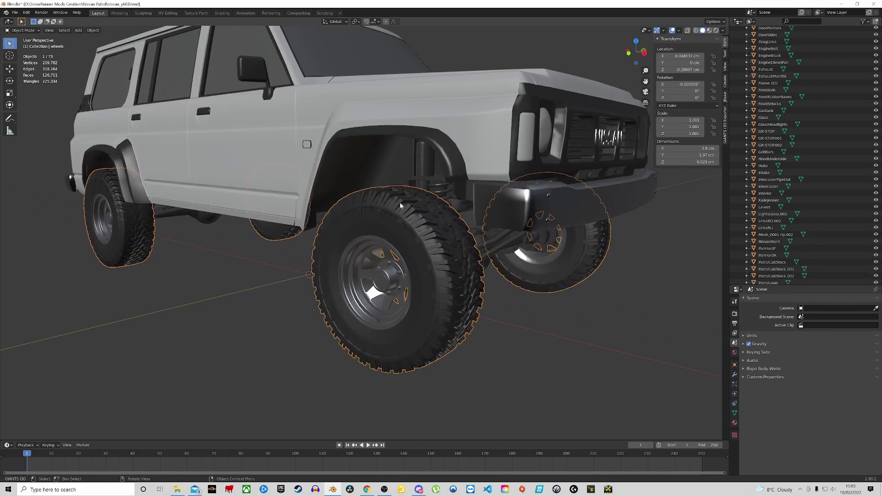
scroll(438, 191, down, 3)
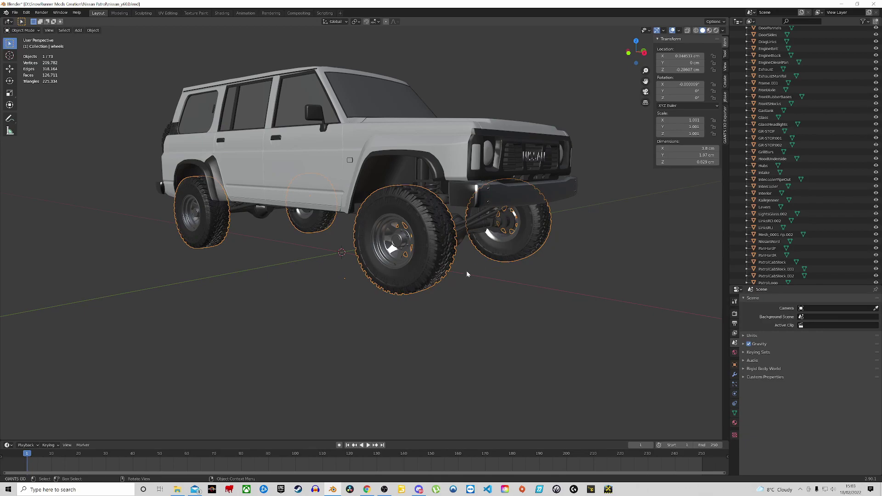
scroll(468, 274, up, 3)
scroll(444, 230, down, 3)
middle_drag(448, 222, 597, 147)
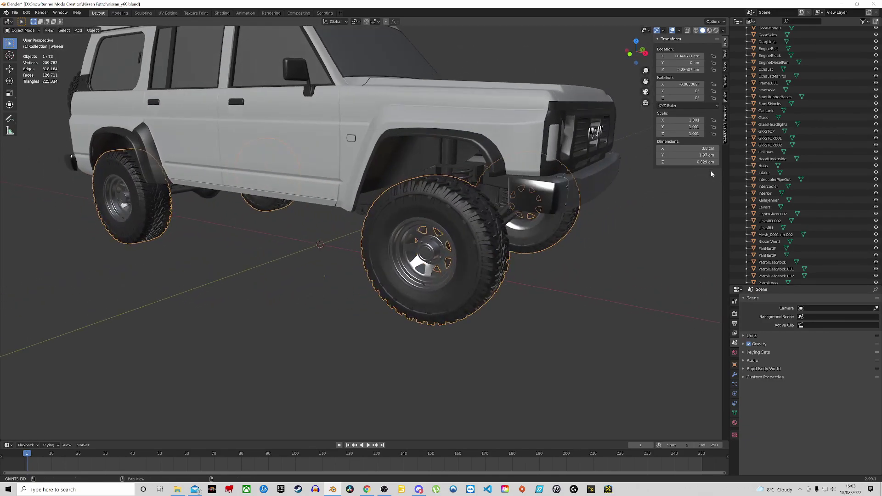
Step: Add the selectability and viewport-visibility toggles to the object list and disable the wheels in viewports
click(868, 23)
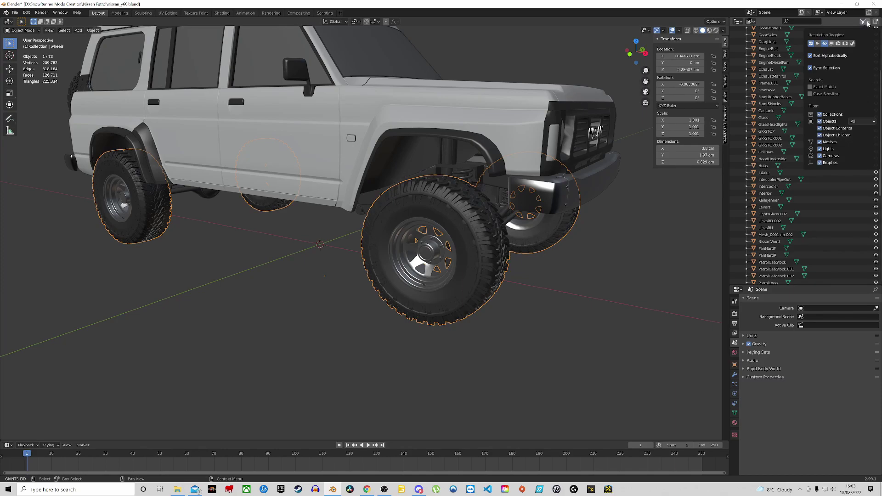
click(818, 43)
click(831, 43)
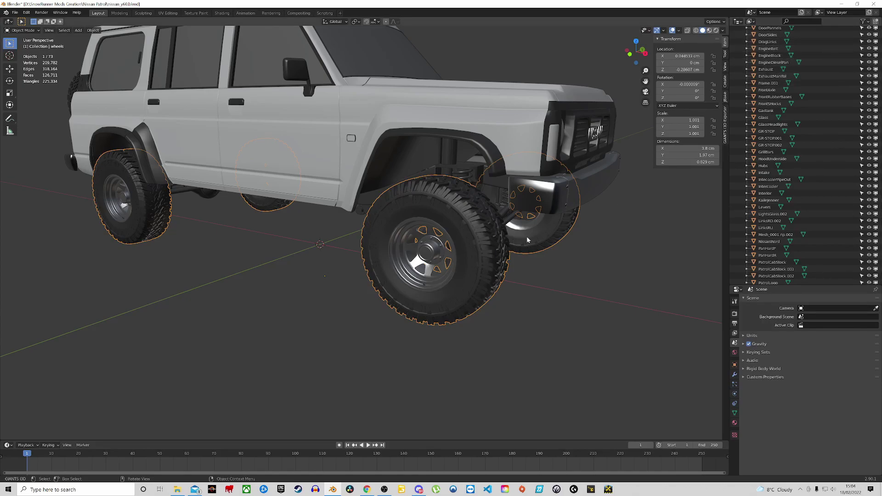
scroll(802, 263, down, 10)
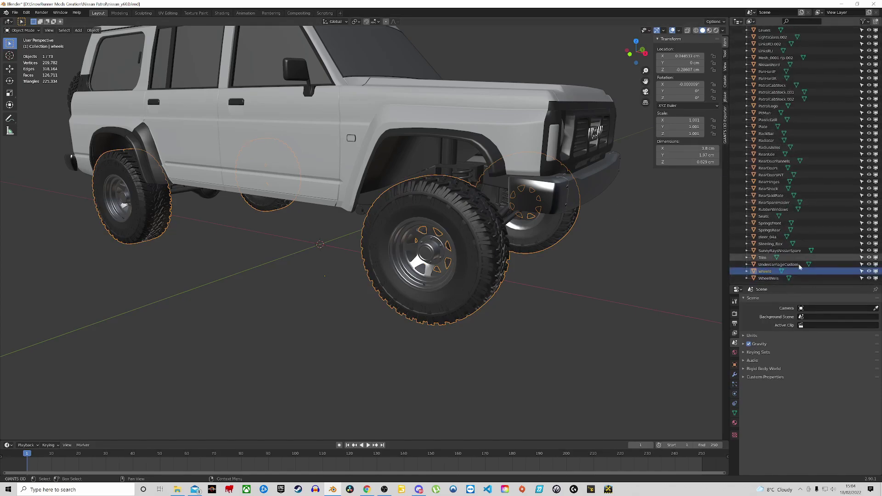
click(875, 271)
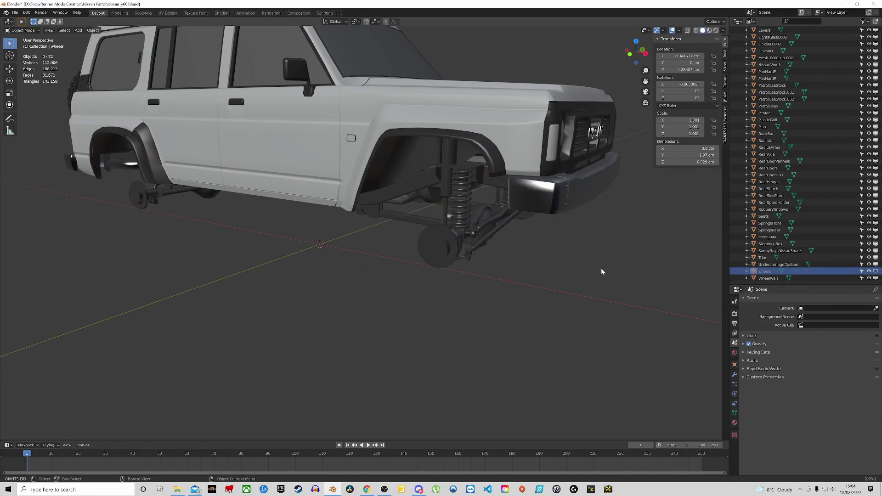
scroll(591, 257, down, 4)
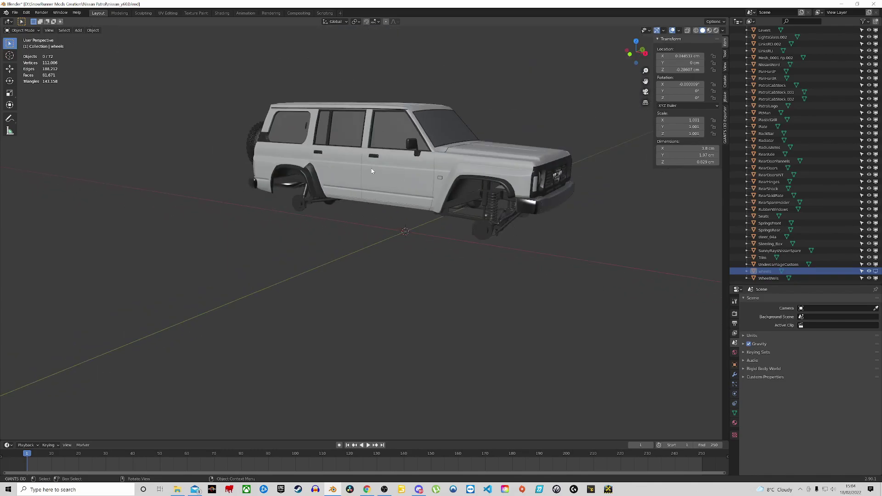
key(a)
middle_drag(372, 169, 428, 161)
scroll(403, 267, up, 4)
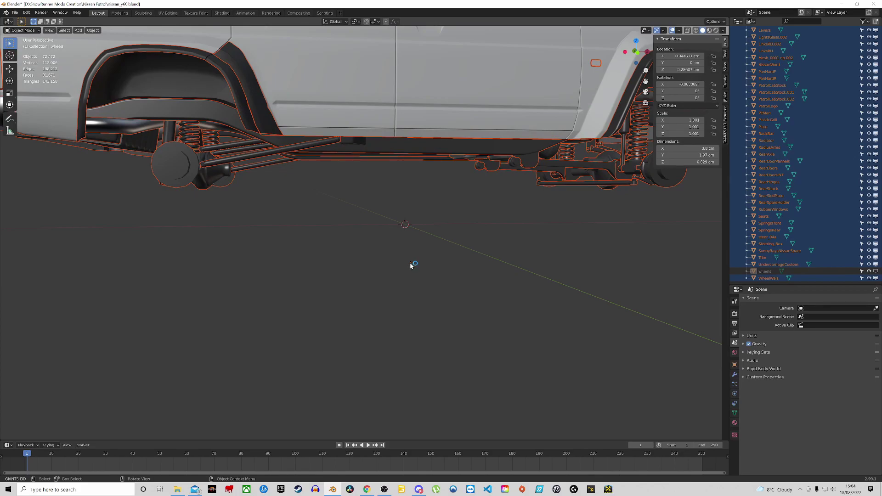
scroll(411, 263, down, 4)
mouse_move(446, 197)
middle_down()
mouse_move(473, 211)
mouse_move(456, 210)
mouse_move(449, 194)
middle_up()
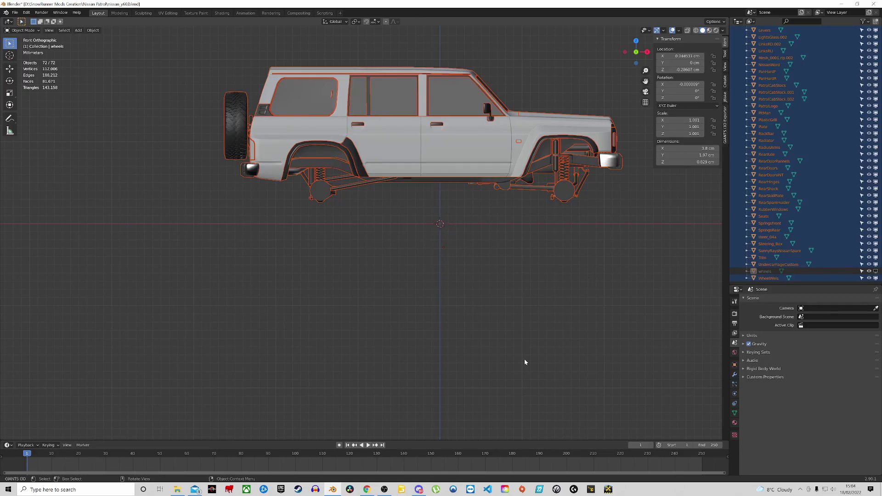
key(alt+a)
key(a)
key(alt+a)
Step: Re-enable the wheels in viewports, select all objects and set their origins to the 3D cursor
click(875, 271)
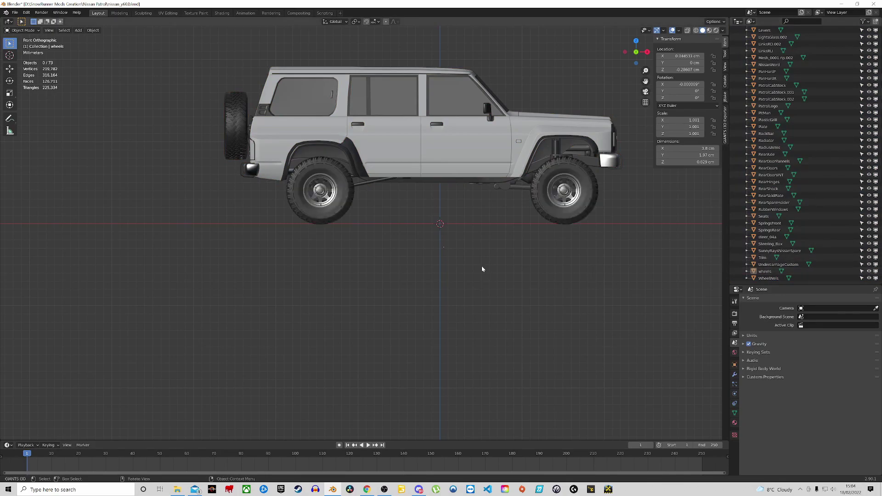
key(a)
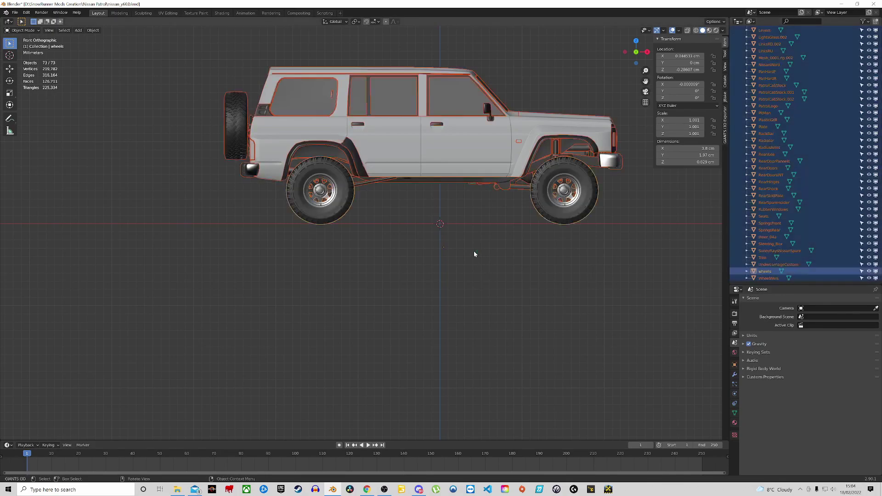
click(93, 31)
mouse_move(110, 45)
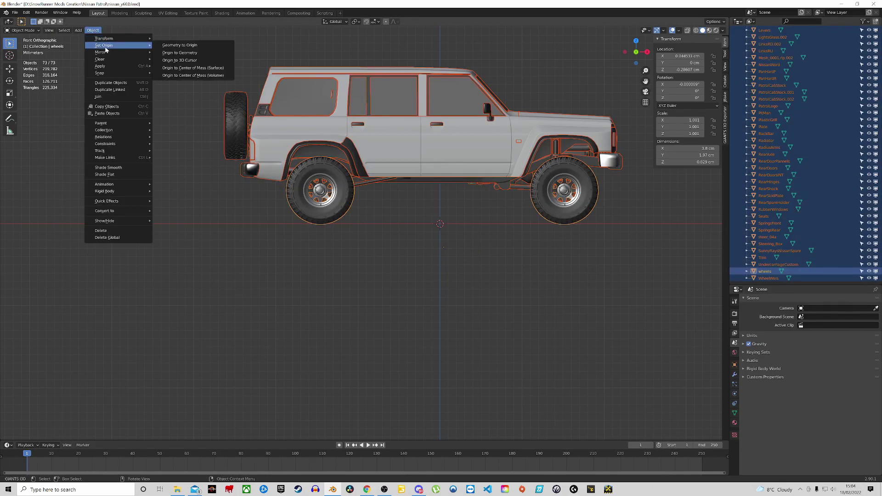
click(193, 61)
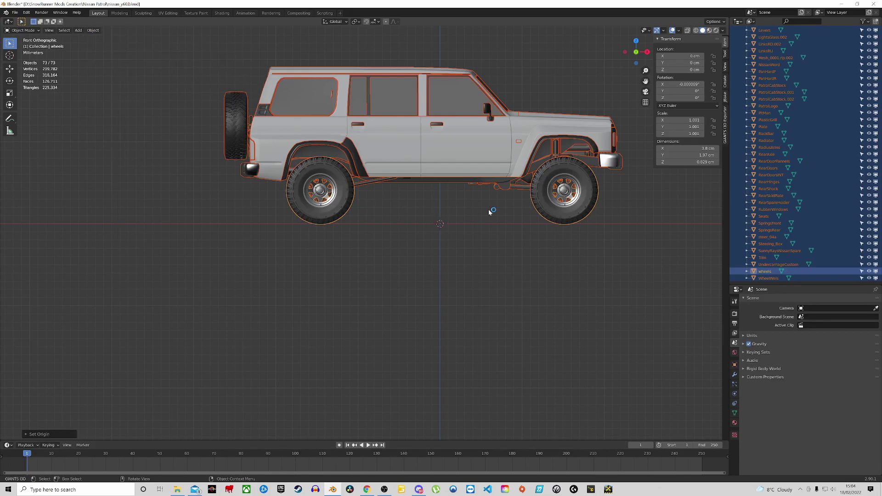
click(615, 304)
Step: Disable the wheels in viewports and save the file
click(875, 271)
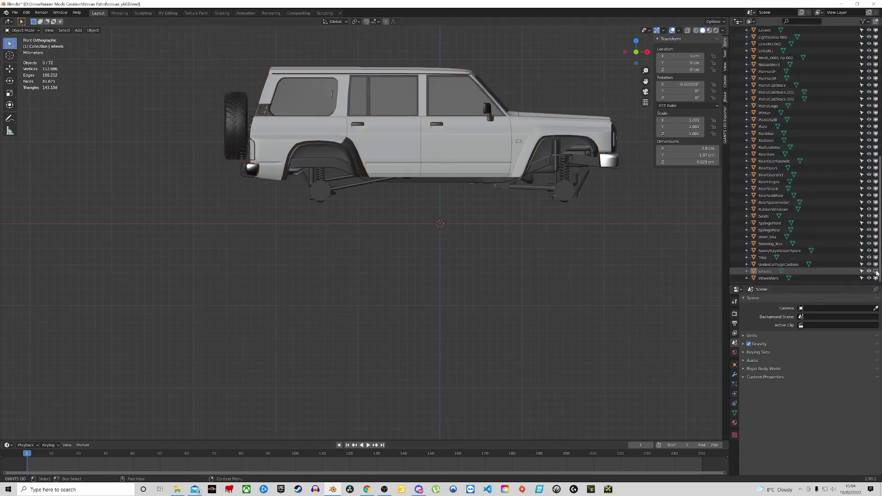
middle_drag(535, 172, 439, 203)
scroll(515, 183, up, 5)
key(ctrl+s)
Step: Select the cab body and move it away from the vehicle twice, cancelling each move, to see which panels it contains
scroll(439, 203, down, 4)
shift+middle_drag(480, 143, 472, 192)
scroll(472, 191, up, 4)
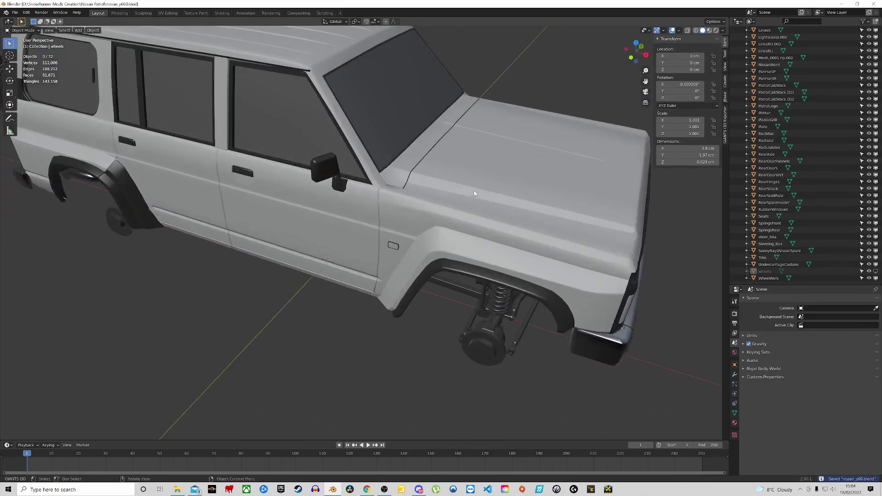
click(475, 182)
scroll(316, 186, down, 4)
click(390, 312)
click(482, 170)
key(g)
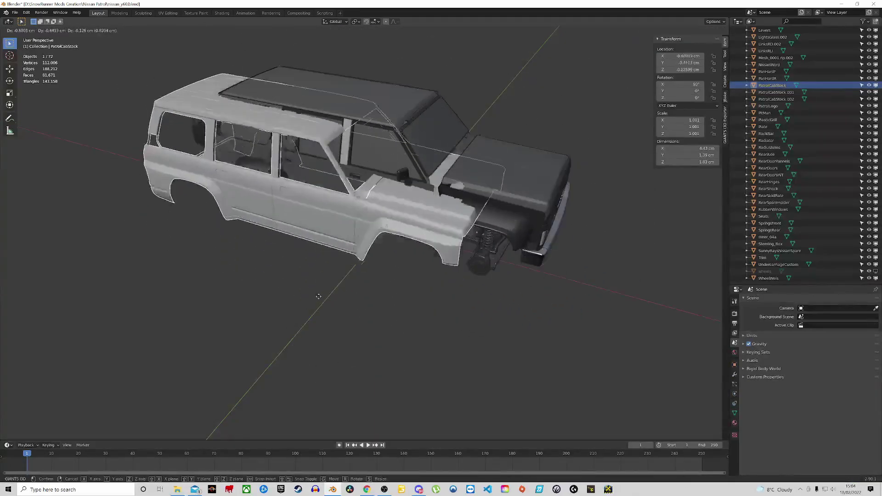
right_click(367, 326)
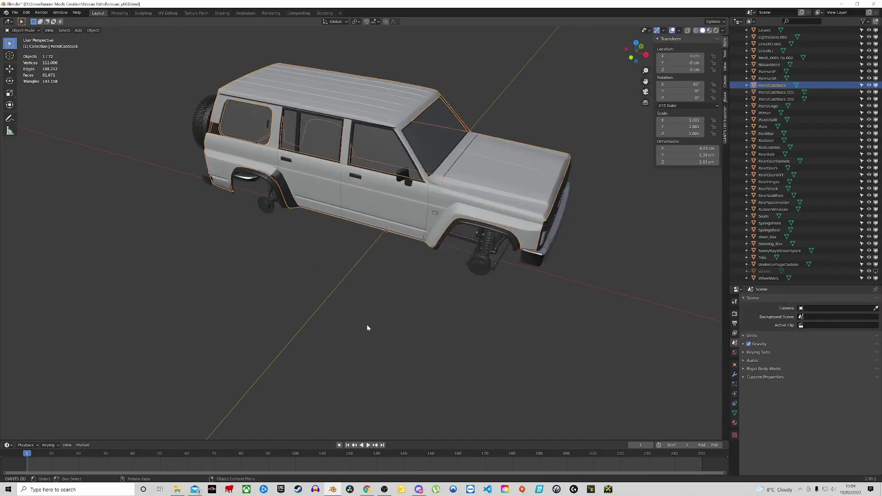
key(g)
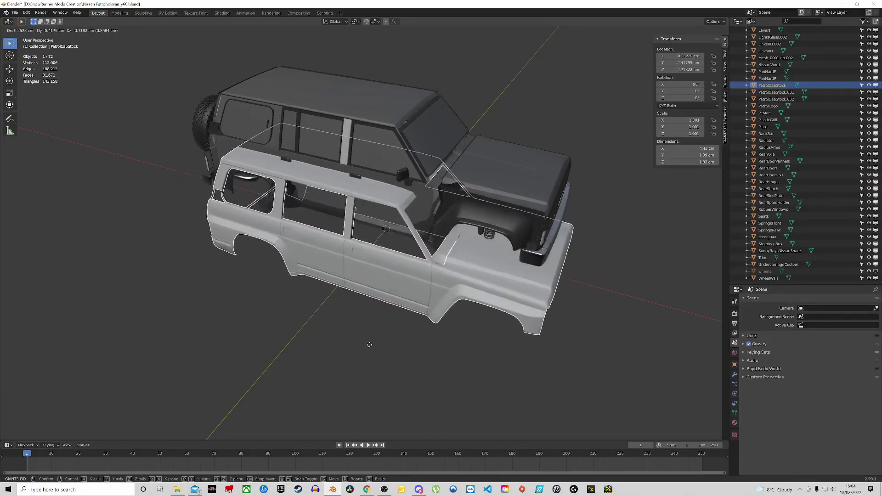
right_click(297, 308)
Step: Check the rear of the cab body by moving it away from the vehicle once more and cancelling
middle_drag(297, 308, 370, 308)
key(g)
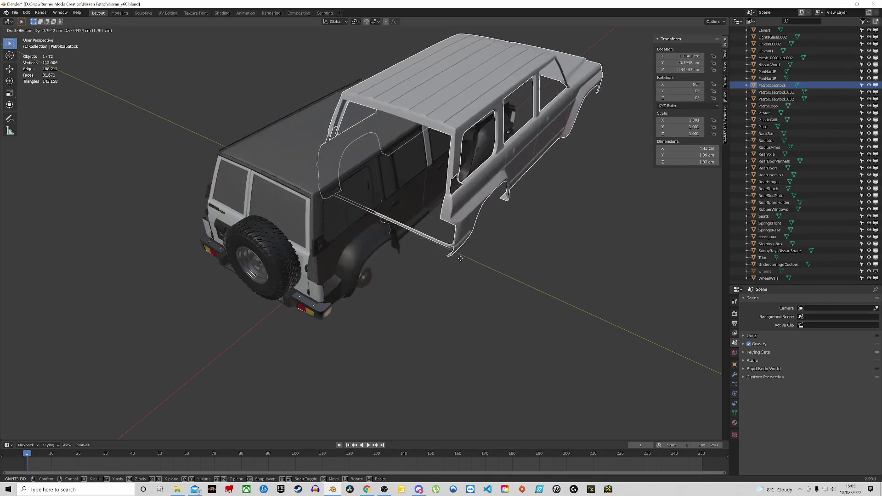
right_click(459, 258)
middle_drag(404, 262, 458, 256)
scroll(473, 198, up, 2)
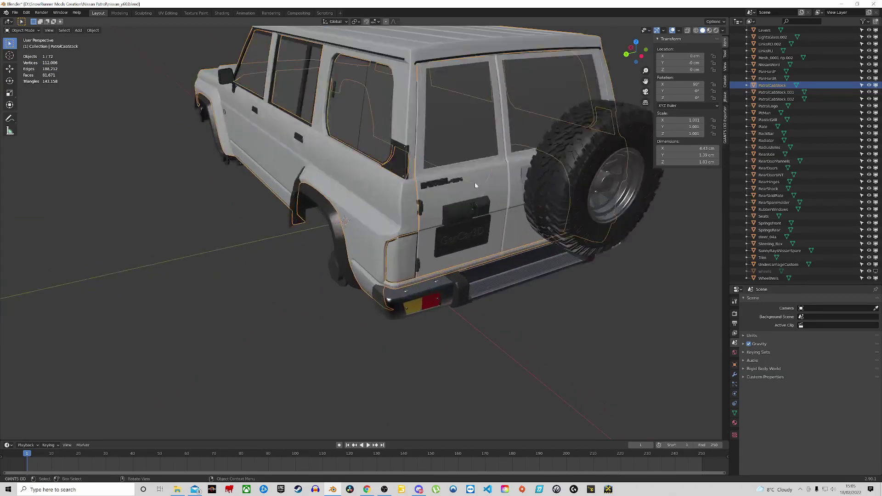
Step: Join the rear doors to the cab body, checking the parts before and after with cancelled moves
click(475, 195)
scroll(478, 202, down, 2)
key(g)
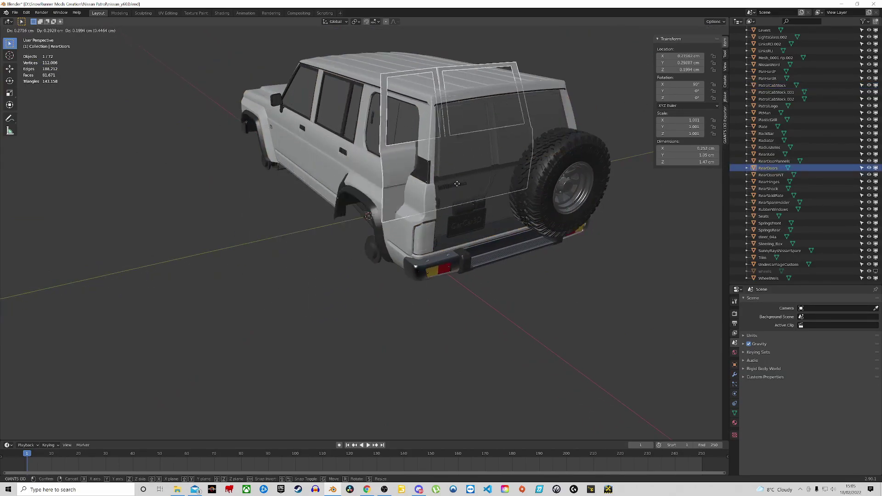
right_click(484, 168)
shift+click(385, 187)
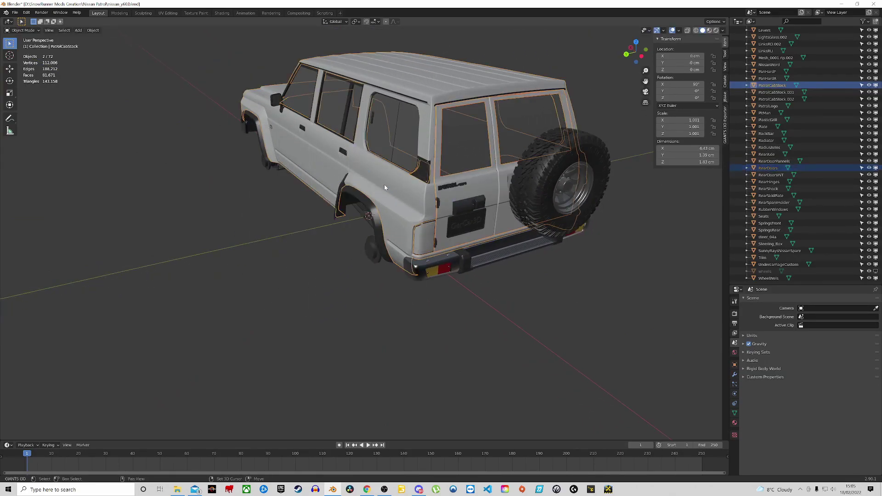
key(Delete)
middle_drag(384, 184, 412, 182)
key(g)
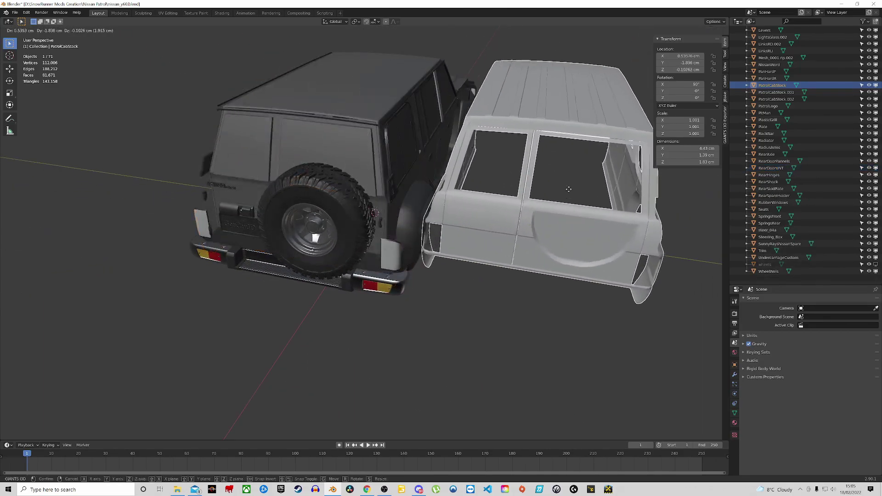
key(Escape)
Step: Rename the joined cab object to "body"
middle_drag(529, 184, 505, 192)
scroll(769, 93, up, 1)
double_click(770, 93)
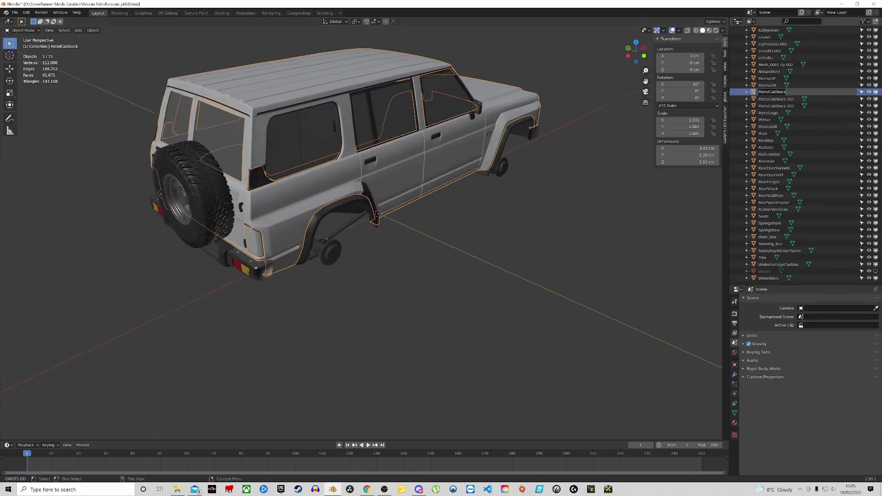
text(body)
key(Return)
Step: Hide the body object and disable it in viewports to expose the remaining parts
scroll(781, 137, up, 5)
key(Delete)
middle_drag(456, 262, 654, 170)
scroll(543, 197, up, 3)
scroll(826, 141, up, 3)
scroll(827, 141, up, 3)
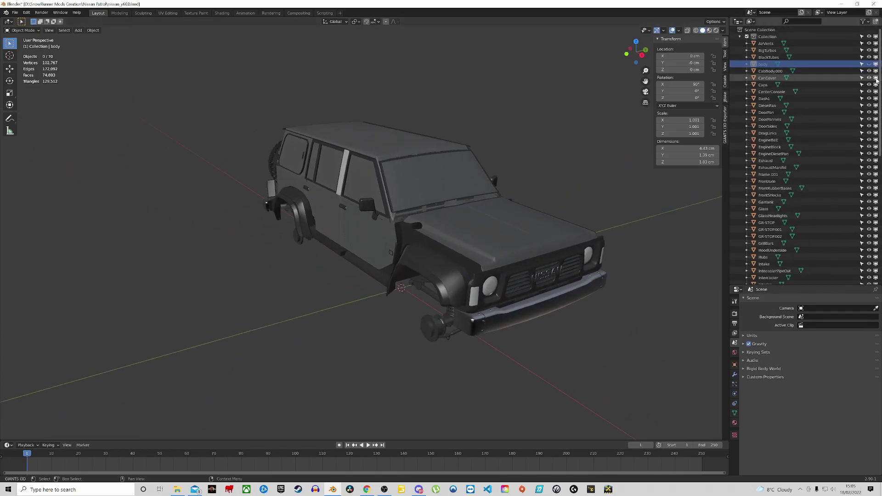
click(875, 64)
middle_drag(477, 235, 482, 240)
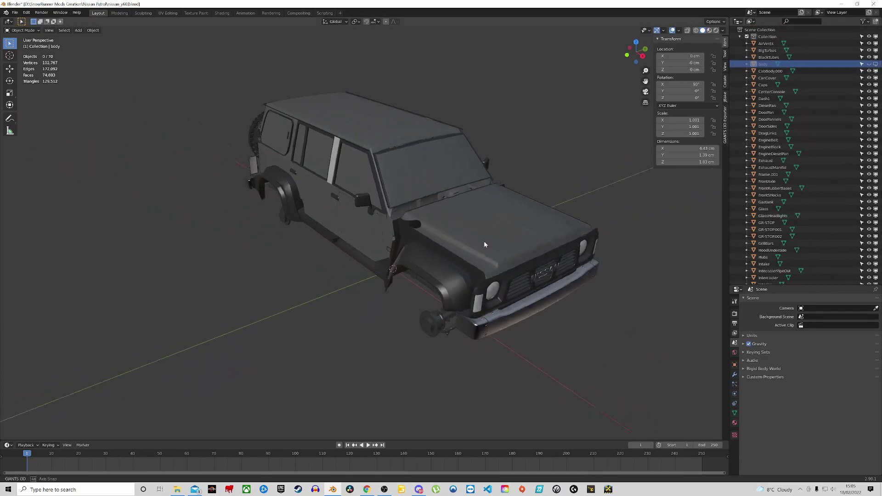
Step: Select the window glass object and check which panes it includes by moving it away from the vehicle and cancelling
scroll(482, 240, up, 4)
scroll(448, 151, down, 3)
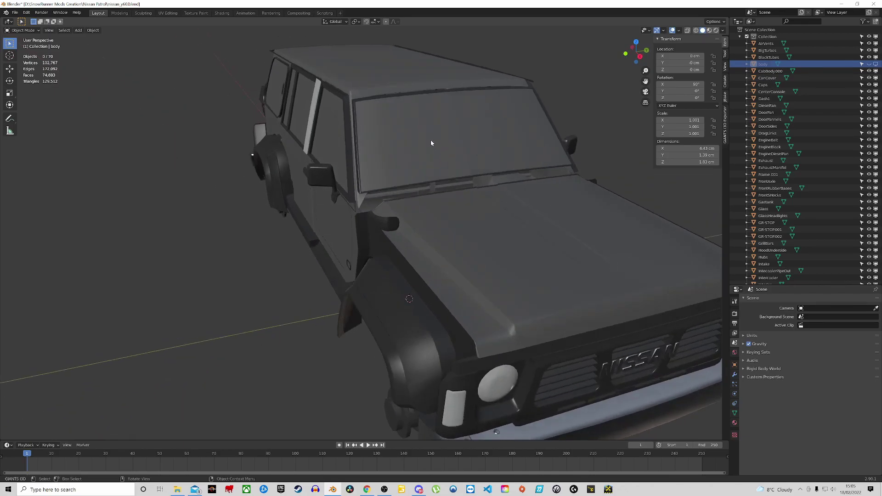
click(431, 140)
middle_drag(486, 163, 547, 173)
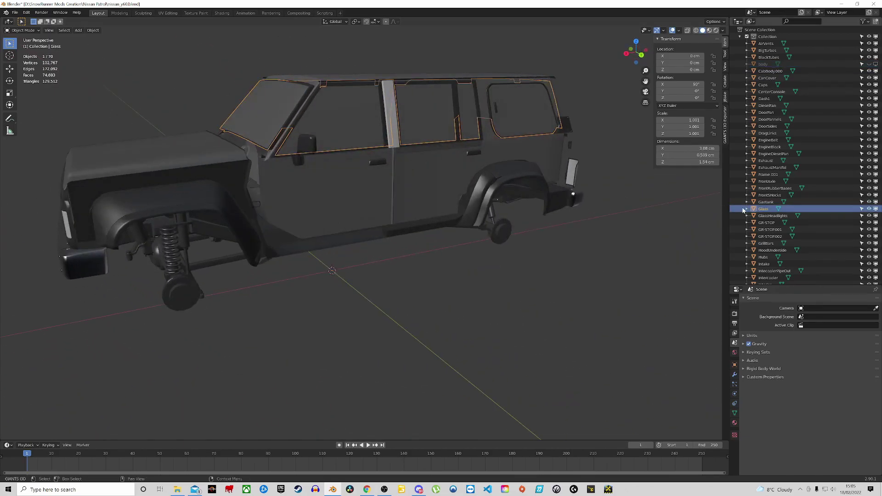
middle_drag(375, 128, 449, 147)
key(g)
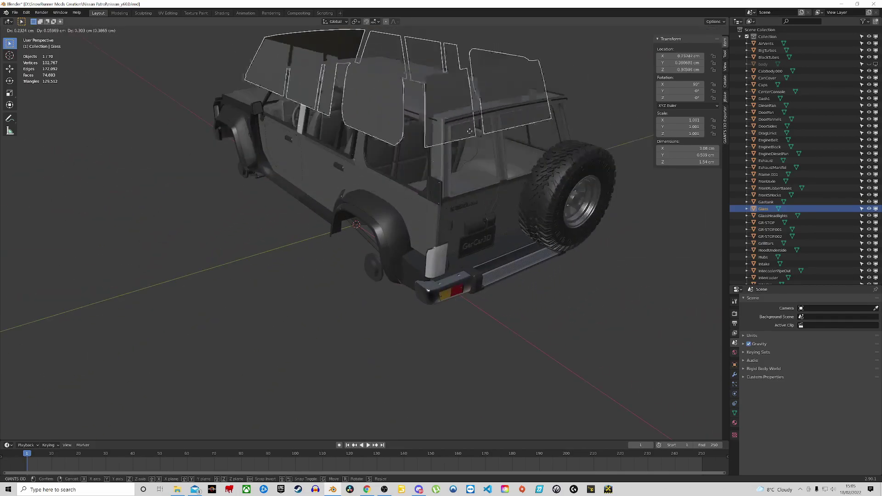
right_click(449, 201)
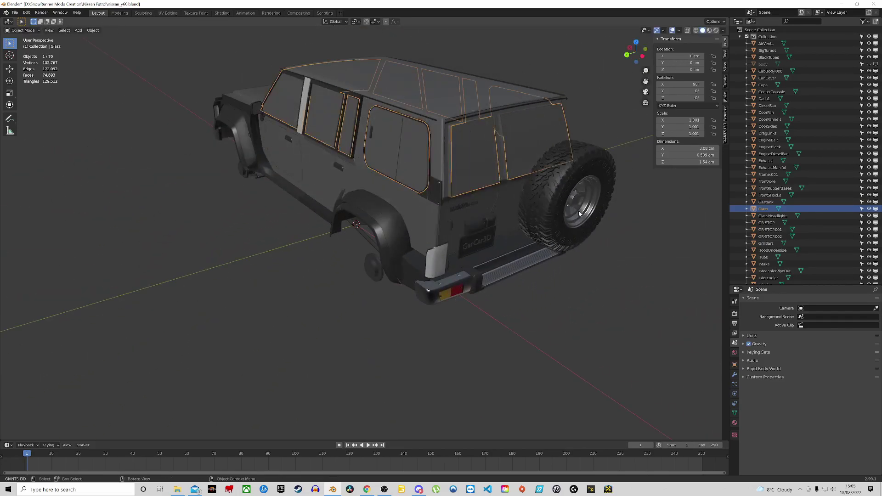
Step: Check the yellow and red lights in the rear bumper by moving them away from it and cancelling
scroll(447, 298, up, 6)
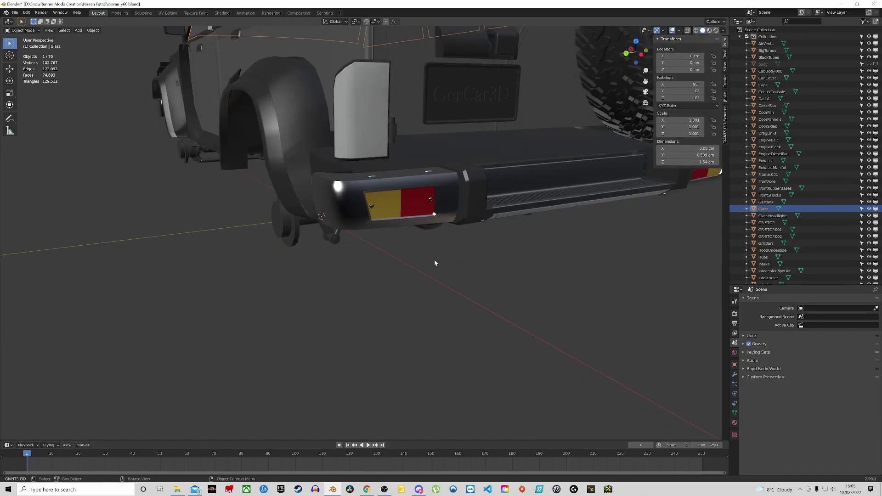
click(385, 205)
scroll(473, 211, down, 4)
mouse_move(460, 216)
middle_down()
mouse_move(442, 218)
mouse_move(468, 215)
middle_up()
scroll(447, 198, up, 3)
key(g)
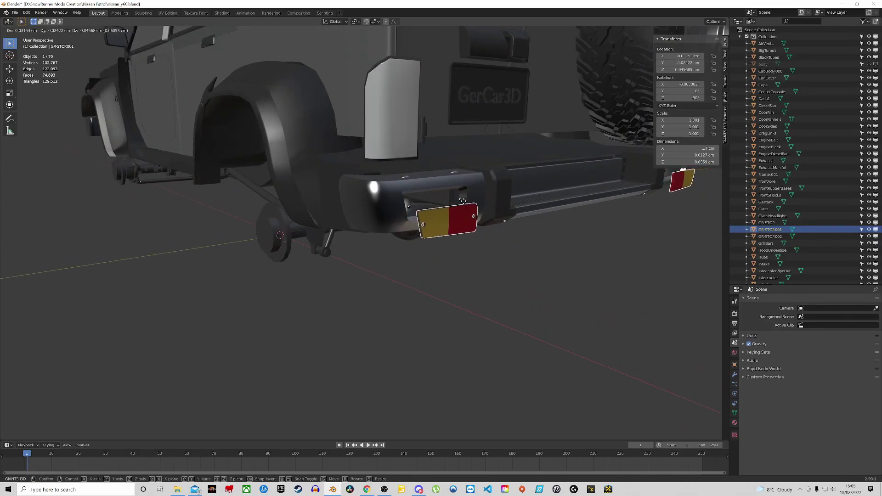
key(Escape)
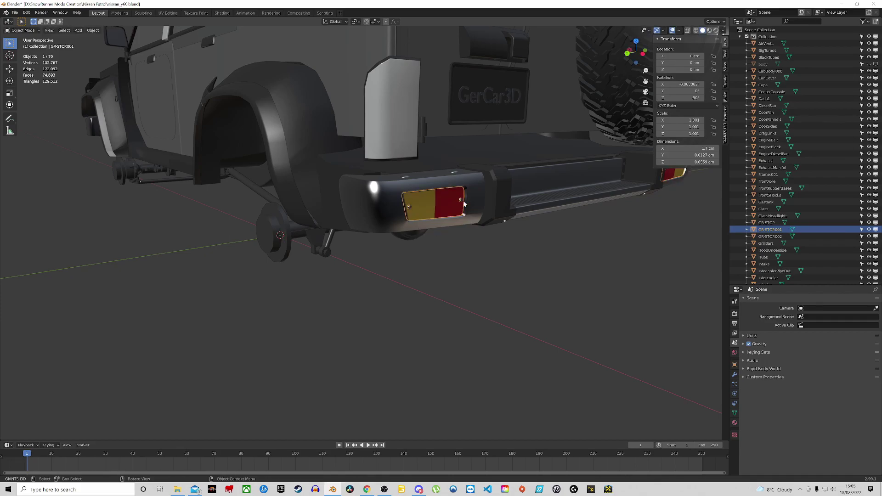
scroll(464, 181, down, 4)
middle_drag(465, 160, 440, 179)
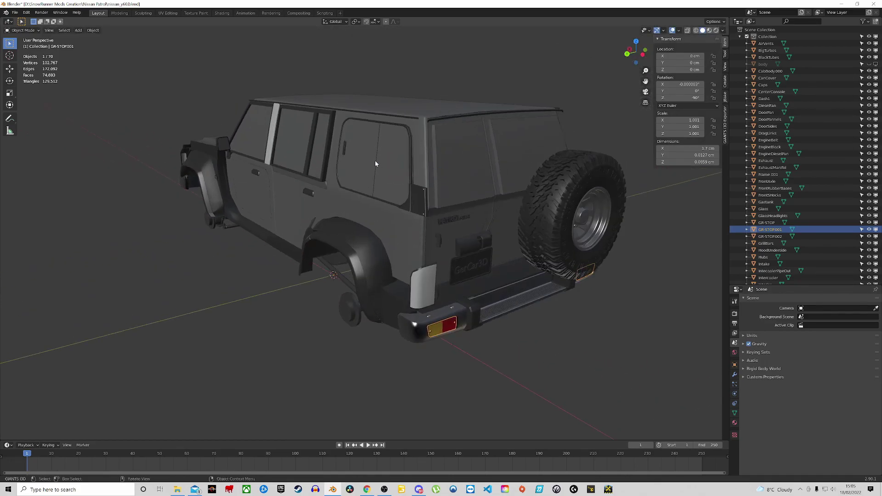
Step: Join the window glass with the rear bumper lights
click(403, 163)
shift+click(440, 332)
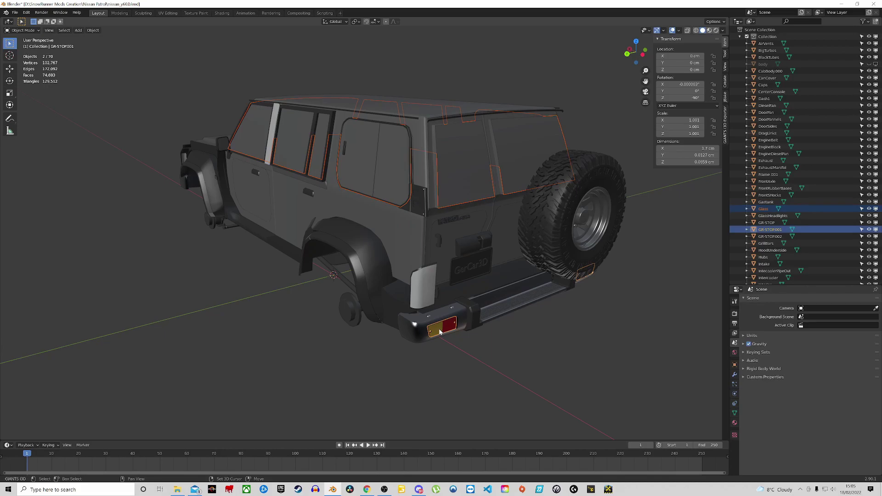
key(ctrl+j)
Step: Join the headlight glass and the corner light glass with the combined window and rear light object
middle_drag(440, 332, 393, 325)
shift+click(392, 325)
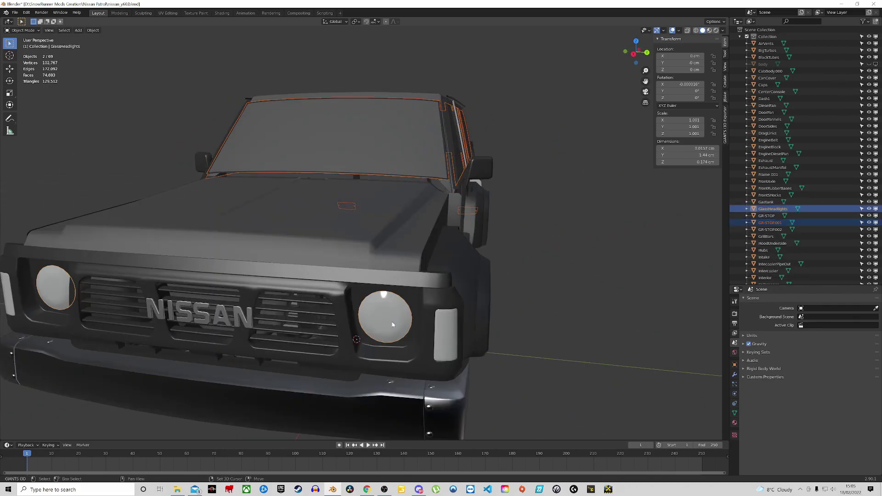
shift+click(445, 341)
middle_drag(445, 341, 230, 279)
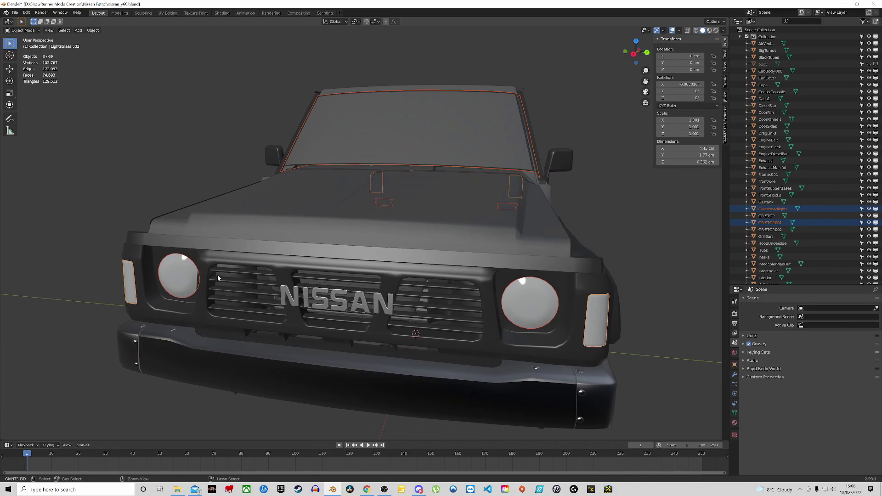
key(ctrl+j)
Step: Check the joined glass parts by moving them away from the vehicle and cancelling
middle_drag(240, 273, 268, 284)
key(g)
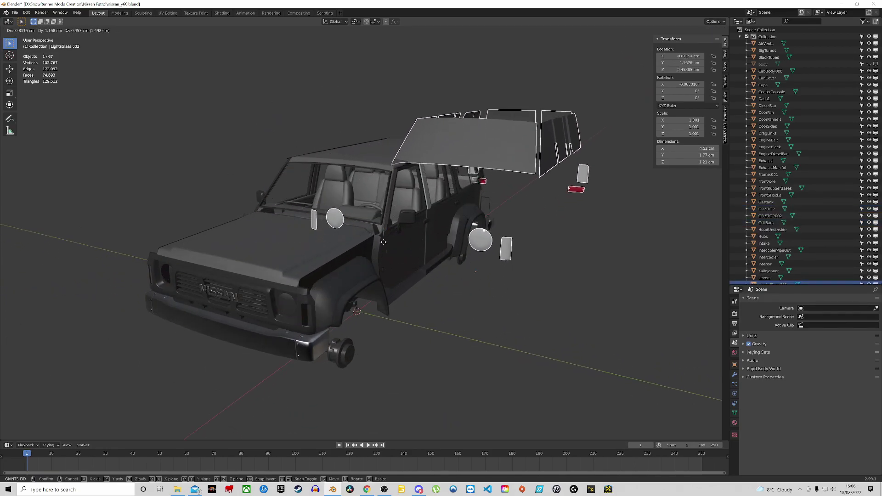
right_click(334, 242)
middle_drag(330, 242, 432, 252)
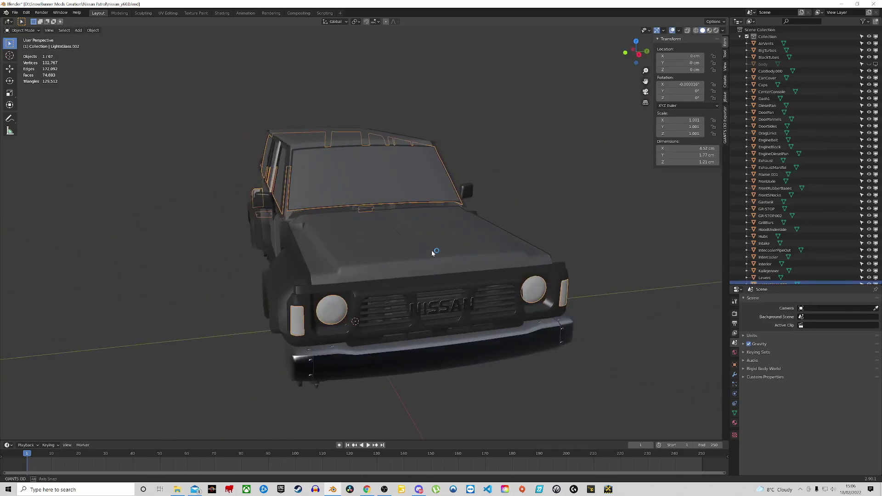
Step: Rename the joined glass object to "glass" and hide it
scroll(813, 250, down, 4)
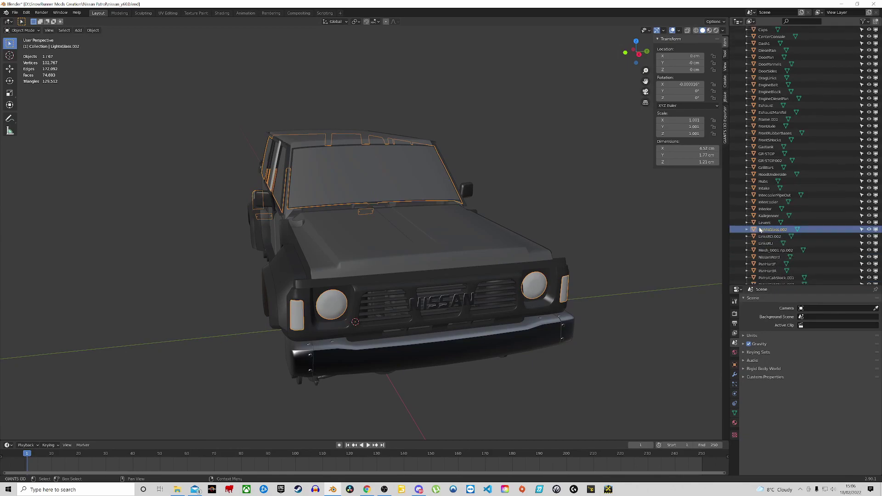
text(glass)
key(Return)
key(h)
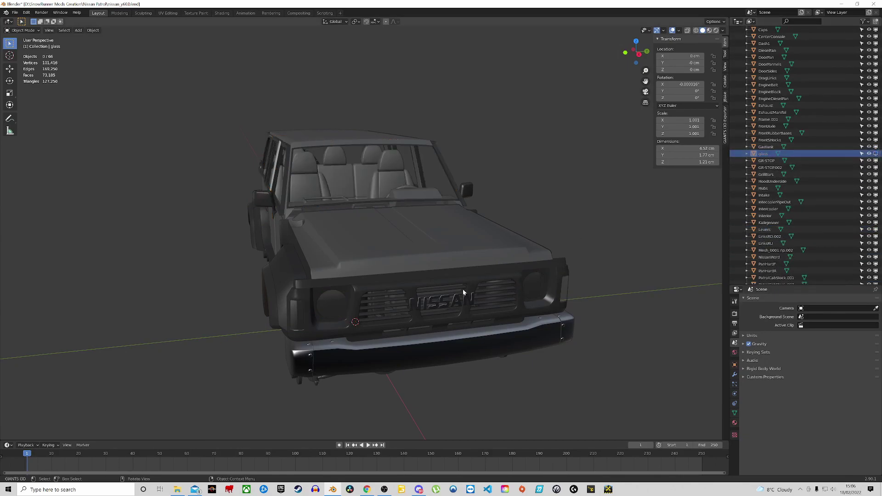
Step: Rename the NISSAN lettering on the front grille to "logo" and hide it
scroll(463, 290, up, 3)
click(389, 310)
middle_drag(388, 310, 510, 324)
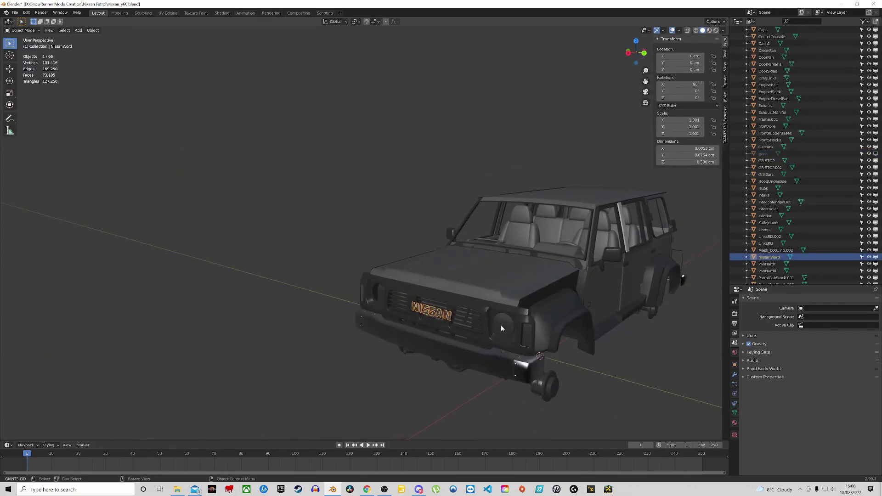
scroll(376, 301, up, 5)
middle_drag(376, 301, 599, 336)
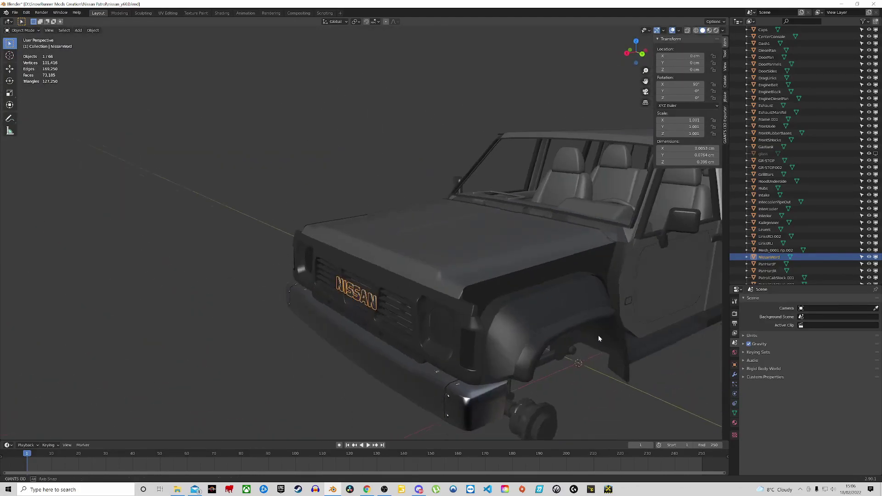
scroll(344, 310, up, 4)
scroll(404, 277, down, 4)
scroll(340, 264, up, 5)
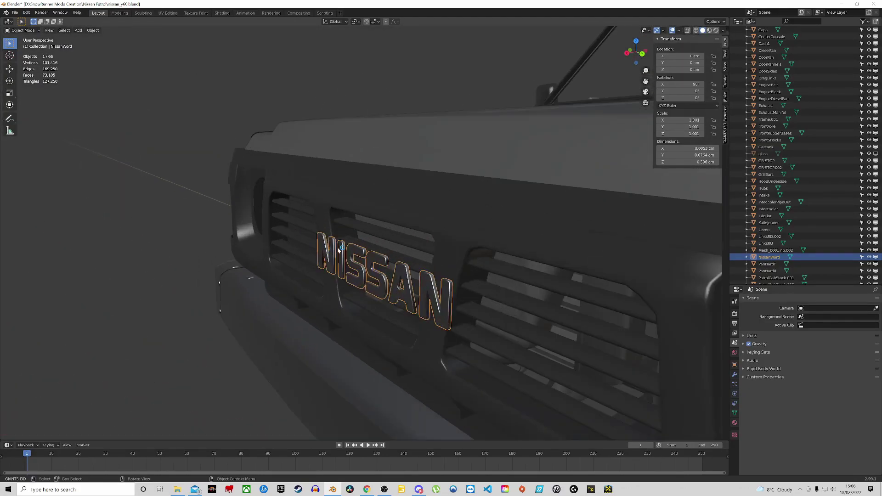
scroll(503, 295, down, 3)
middle_drag(503, 295, 425, 271)
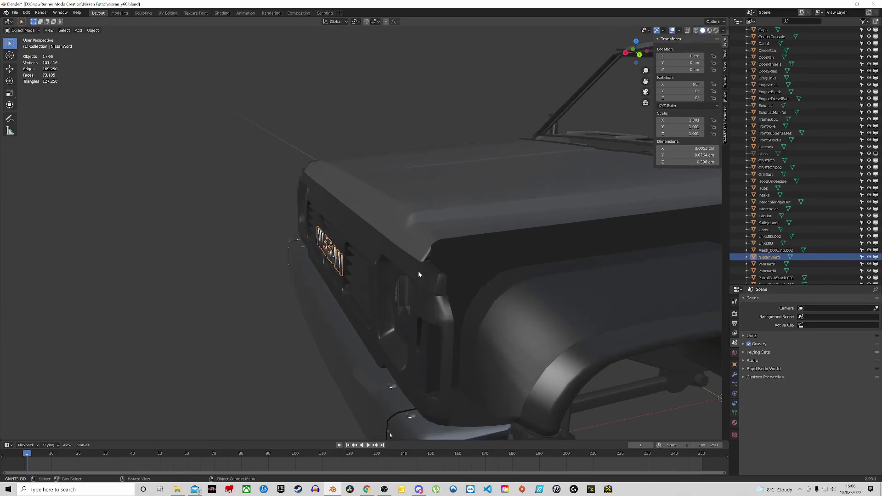
double_click(766, 257)
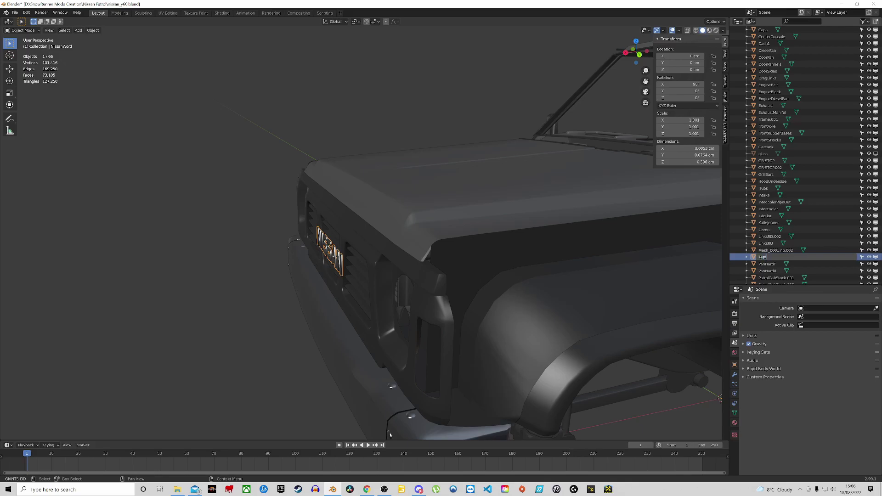
key(Return)
middle_drag(345, 238, 444, 260)
key(h)
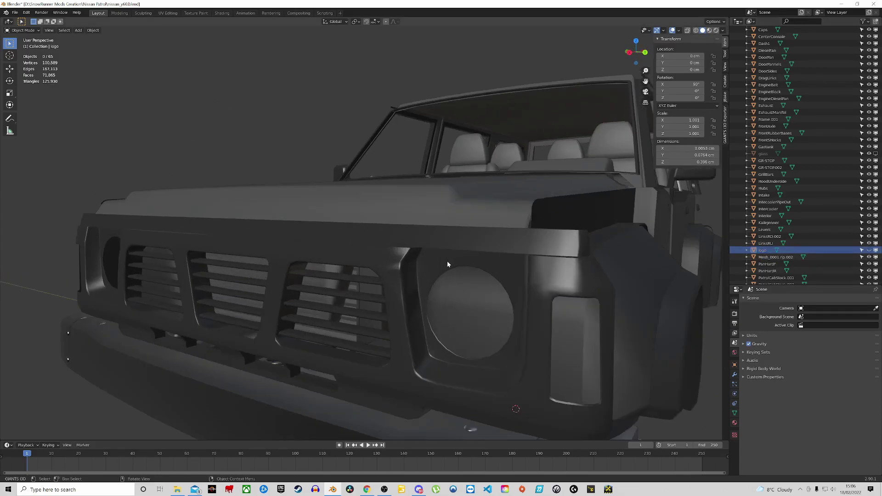
Step: Examine the geometry behind the headlight openings, including the wheel wells mesh in Edit Mode, for headlight parts
click(469, 310)
middle_drag(470, 310, 561, 288)
key(Tab)
click(512, 287)
scroll(561, 287, down, 6)
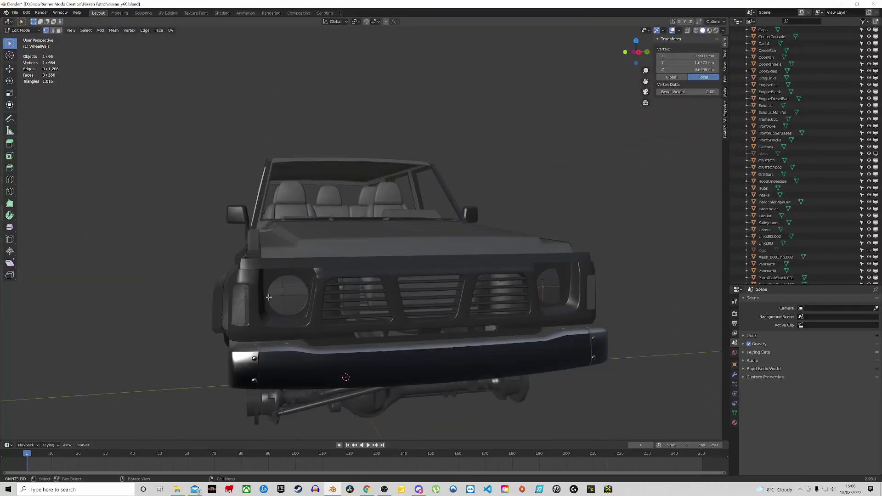
scroll(276, 296, up, 4)
middle_drag(322, 295, 390, 242)
key(Tab)
scroll(371, 306, down, 4)
scroll(363, 316, up, 4)
scroll(354, 265, up, 3)
click(346, 278)
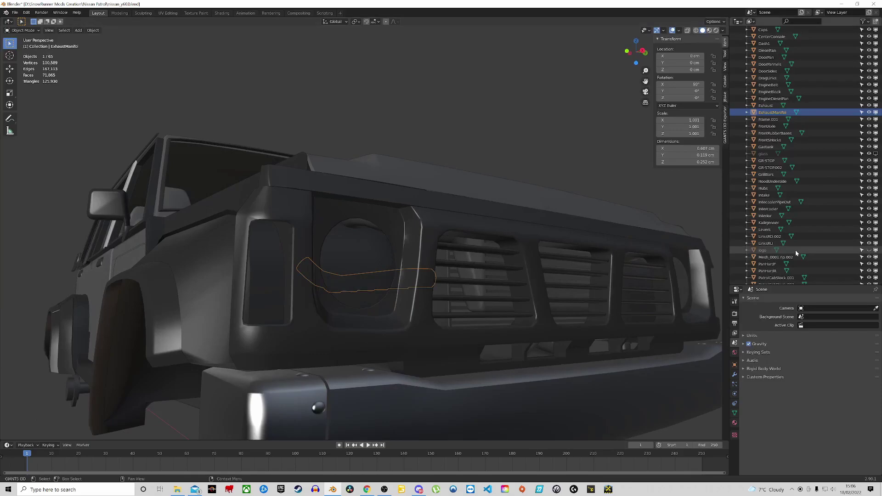
Step: Show the glass object in the viewport again, select it at the headlight and check it with a cancelled move
click(568, 183)
click(875, 154)
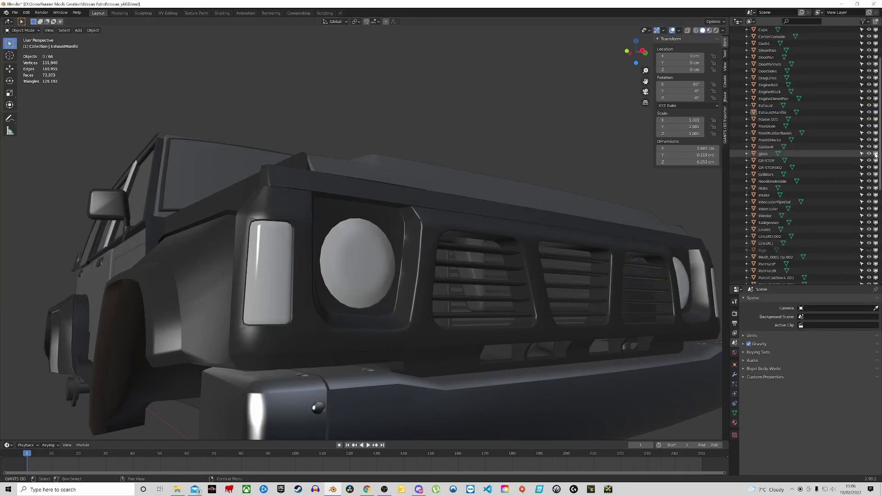
click(359, 267)
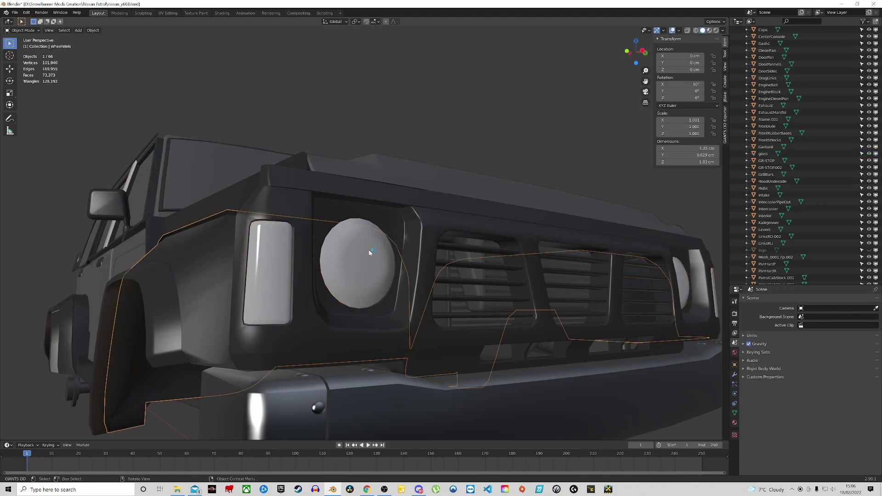
click(369, 254)
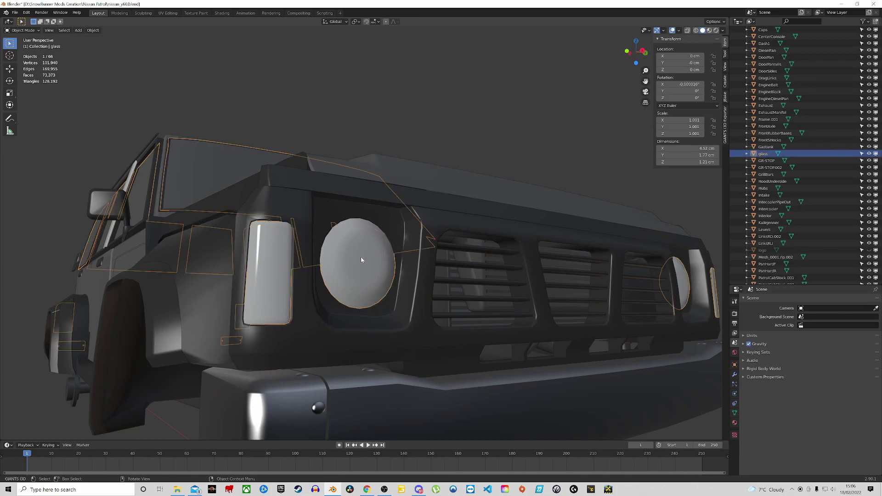
click(361, 260)
click(338, 253)
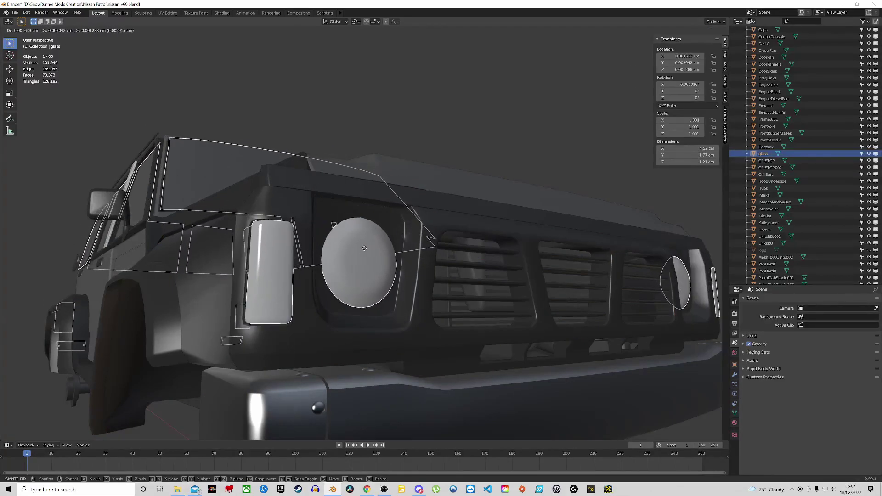
Step: Turn on X-ray and examine the space behind the headlight glass
key(alt+z)
scroll(355, 252, up, 4)
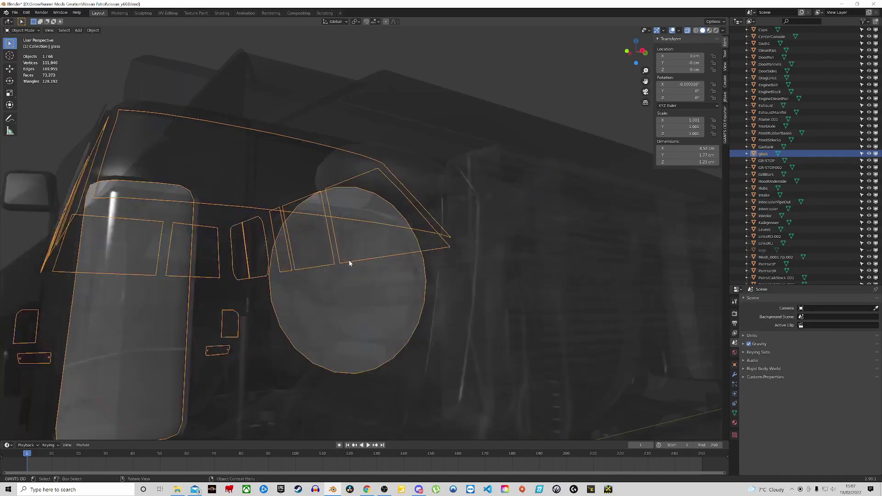
middle_drag(310, 273, 340, 264)
scroll(340, 263, down, 4)
middle_drag(427, 263, 397, 267)
scroll(365, 290, up, 3)
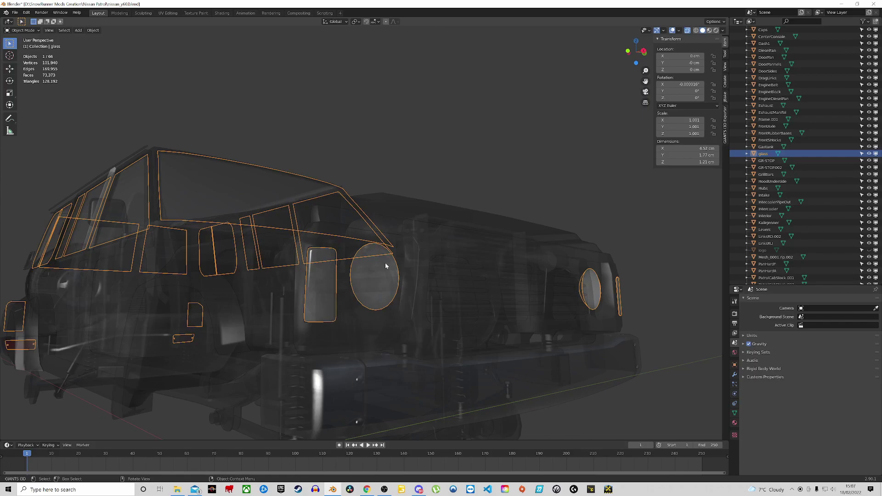
scroll(377, 286, up, 2)
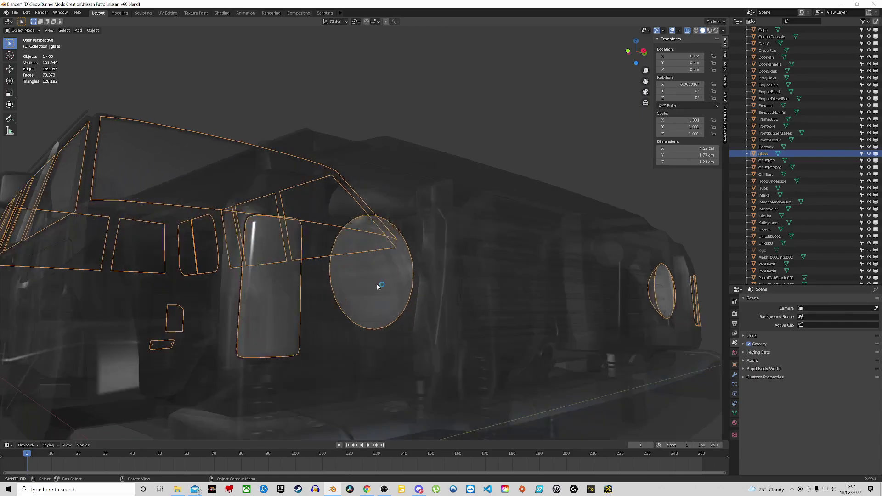
scroll(367, 281, down, 4)
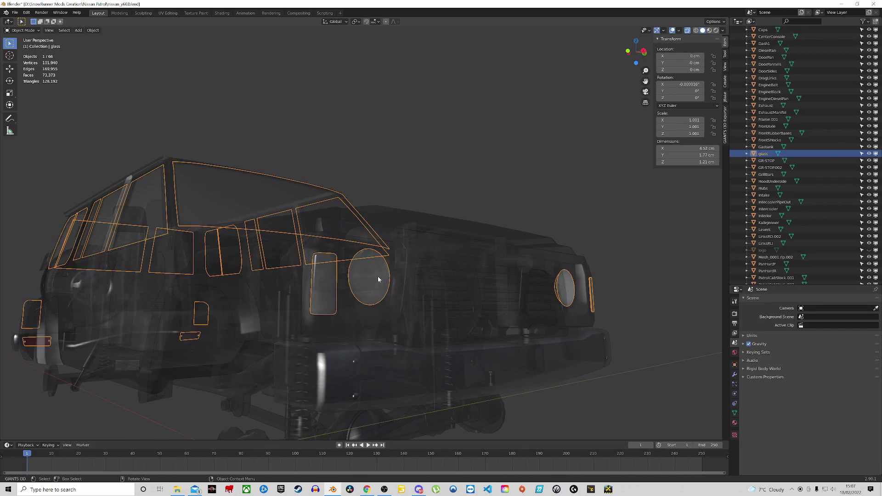
scroll(376, 278, down, 4)
scroll(370, 290, up, 6)
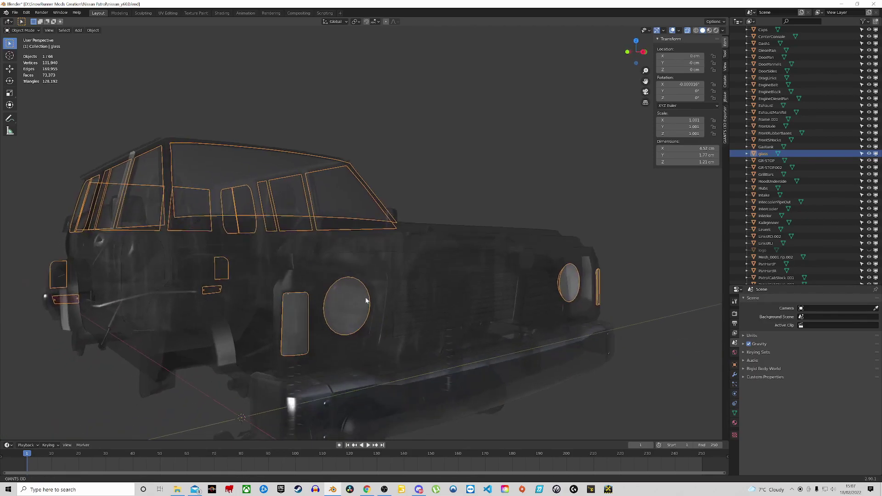
scroll(363, 280, down, 2)
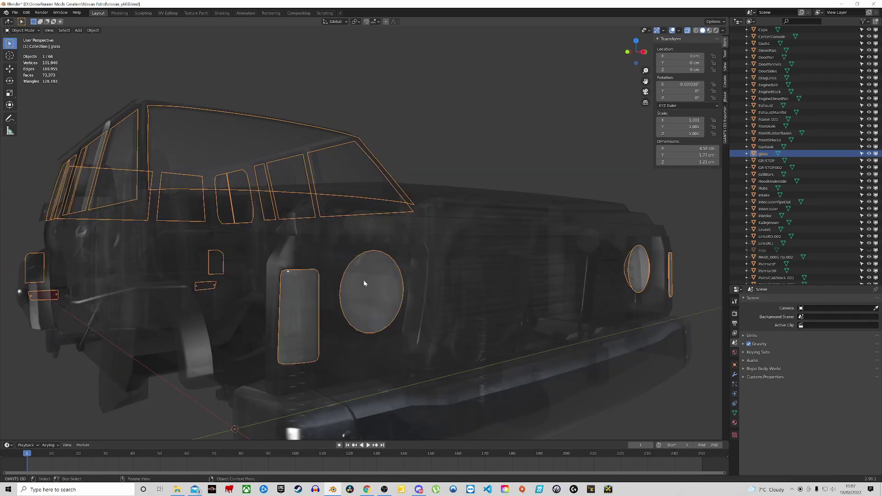
scroll(363, 281, down, 2)
Step: Hide the glass object again and turn off X-ray
key(h)
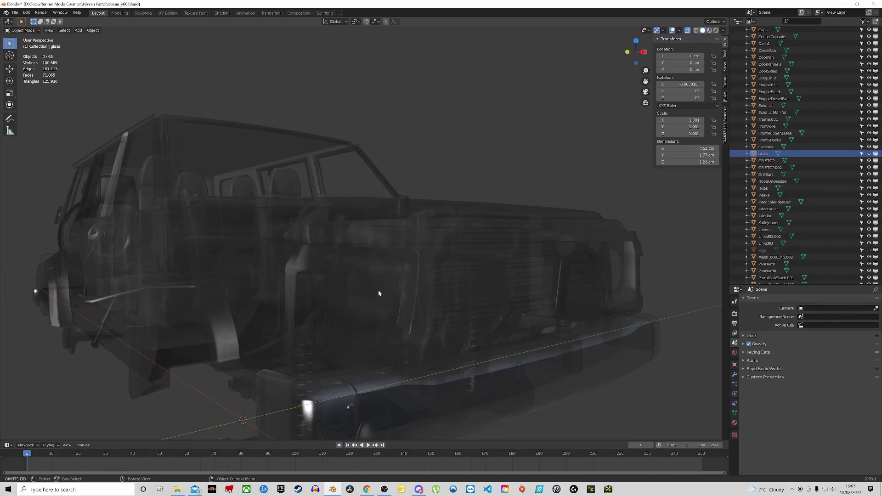
scroll(376, 281, down, 3)
key(alt+z)
scroll(338, 273, up, 4)
scroll(341, 277, down, 1)
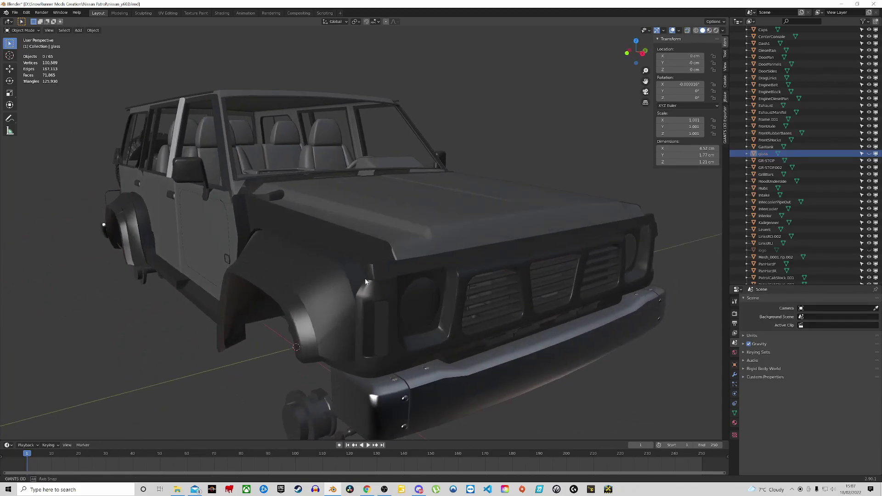
Step: Select the plastic front grille and inspect it together with its headlight openings
scroll(368, 278, up, 3)
click(376, 272)
scroll(386, 264, up, 2)
scroll(371, 263, down, 4)
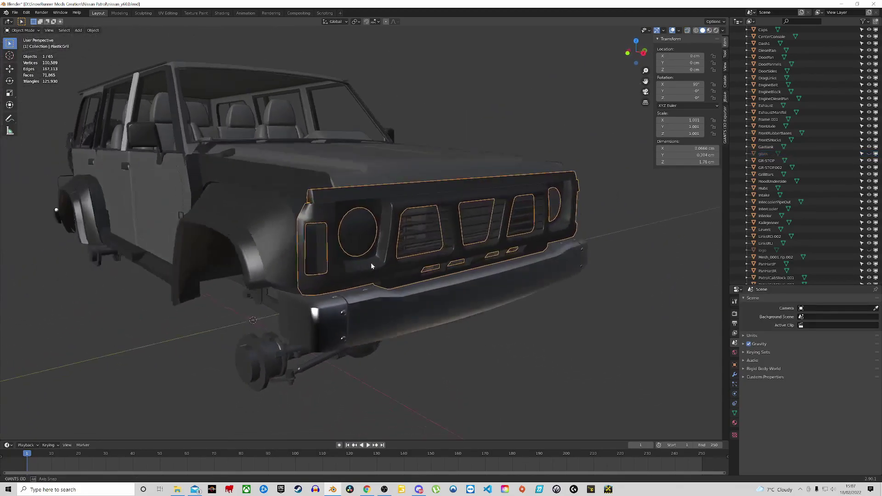
scroll(380, 252, up, 5)
Step: Rename the front bumper object to a_front_bumper and hide it
click(430, 284)
mouse_move(430, 284)
middle_down()
mouse_move(448, 247)
mouse_move(447, 284)
mouse_move(436, 288)
mouse_move(433, 278)
mouse_move(430, 286)
middle_up()
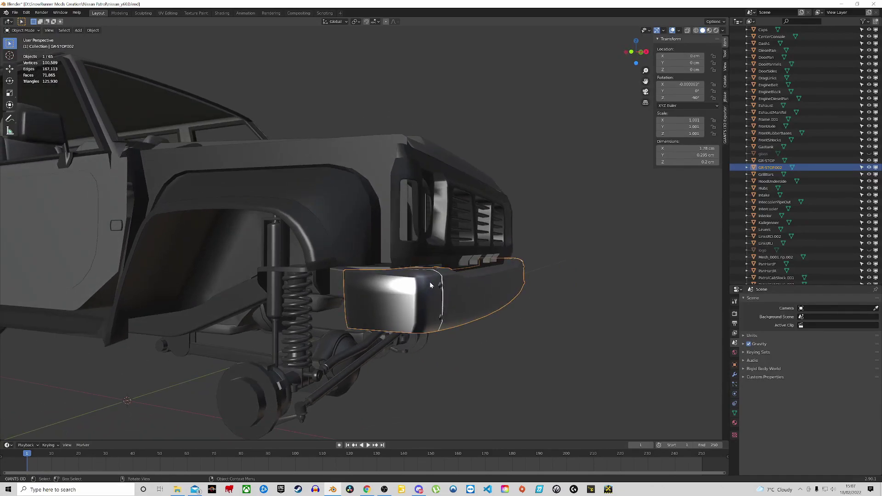
middle_drag(430, 286, 441, 268)
scroll(347, 320, down, 3)
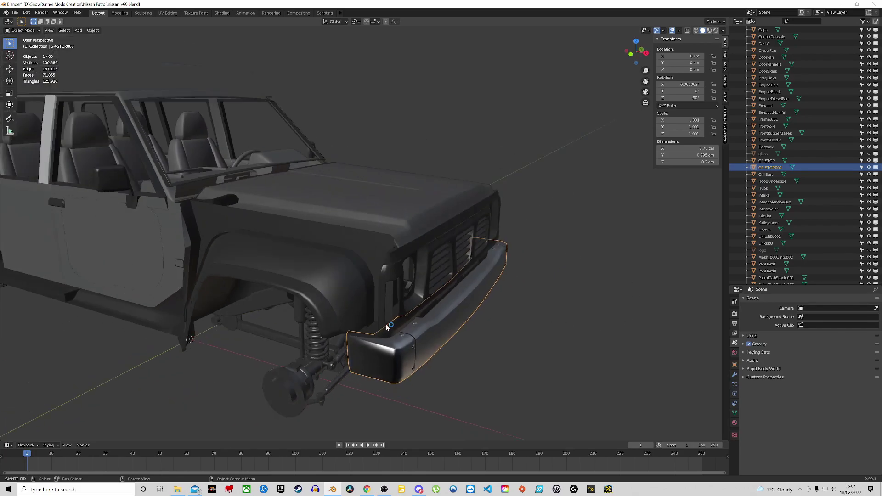
middle_drag(391, 297, 414, 324)
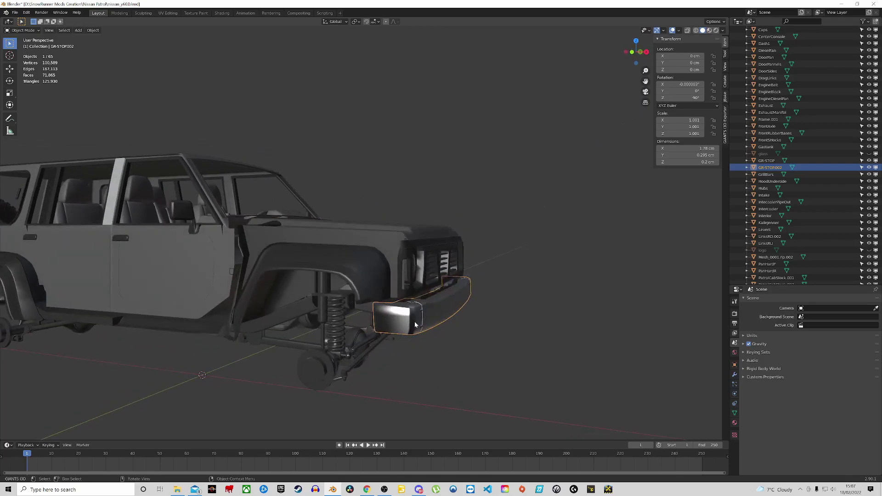
key(g)
key(Escape)
double_click(769, 167)
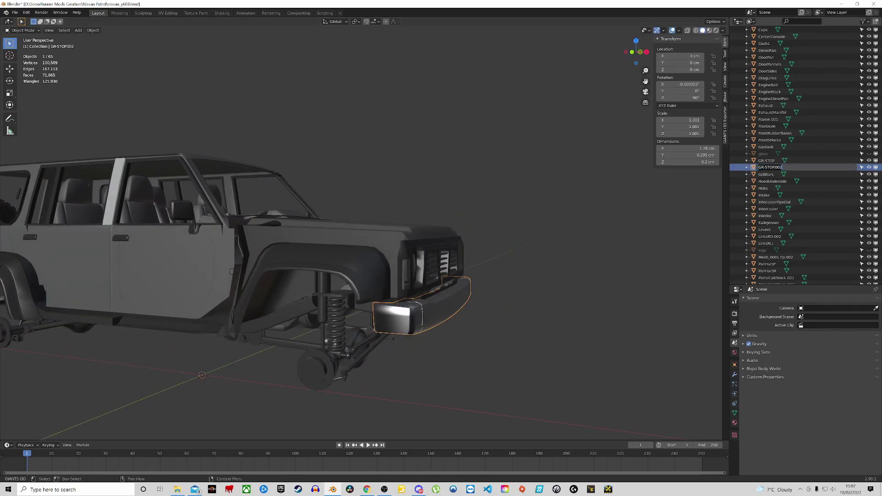
text(a_front_bumper)
key(Return)
scroll(780, 156, up, 5)
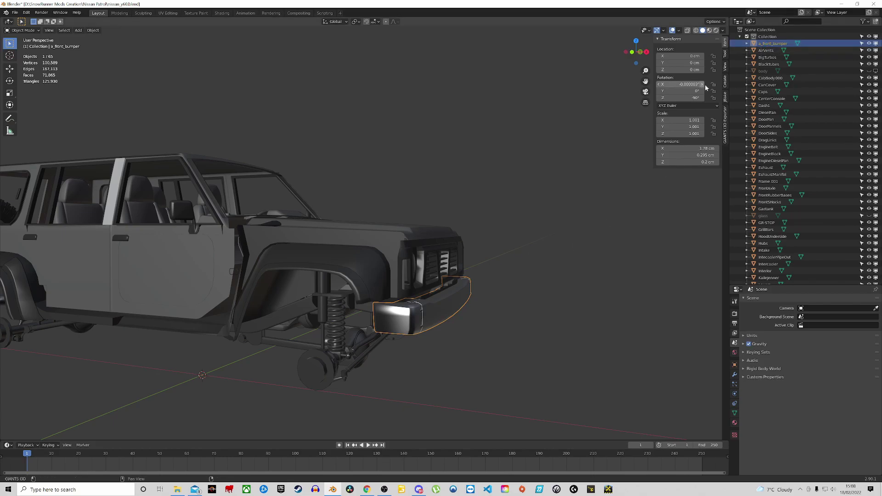
key(Delete)
Step: Join the spare wheel's rim and tyre on the rear door into one object
middle_drag(414, 281, 393, 290)
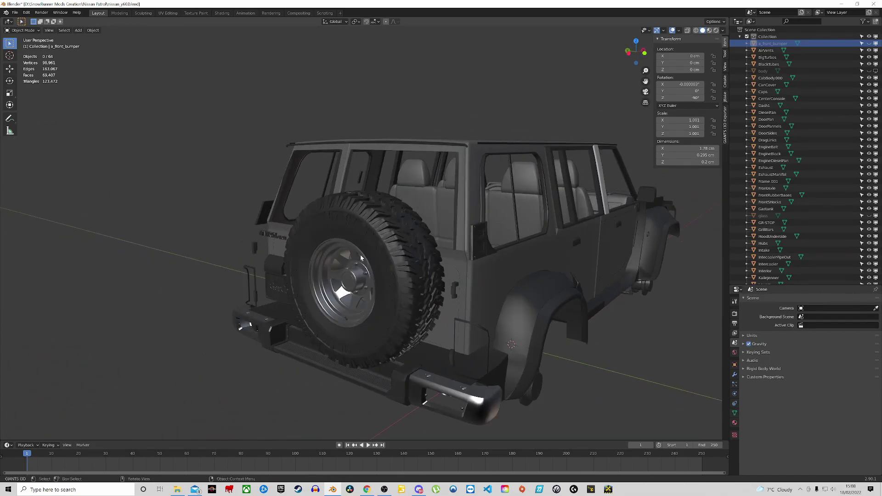
click(372, 266)
middle_drag(372, 249, 334, 241)
shift+click(335, 241)
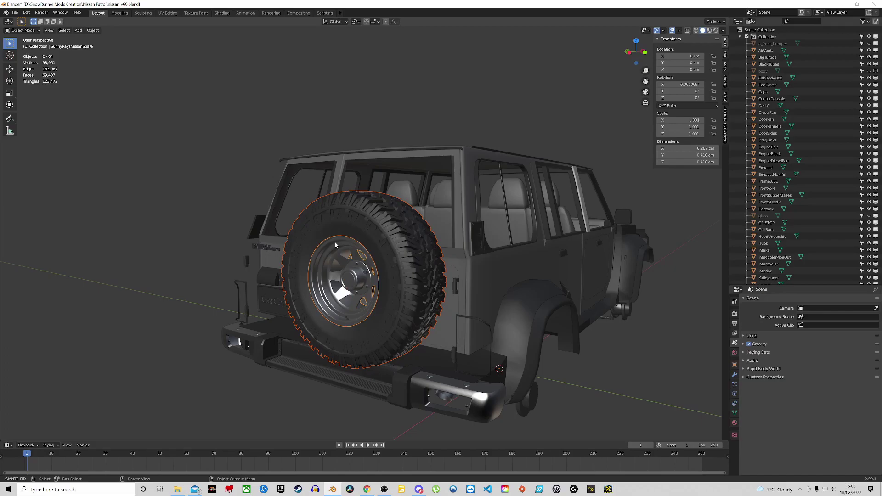
key(ctrl+j)
Step: Rename the joined spare wheel to a_wheel and hide it
scroll(780, 230, down, 10)
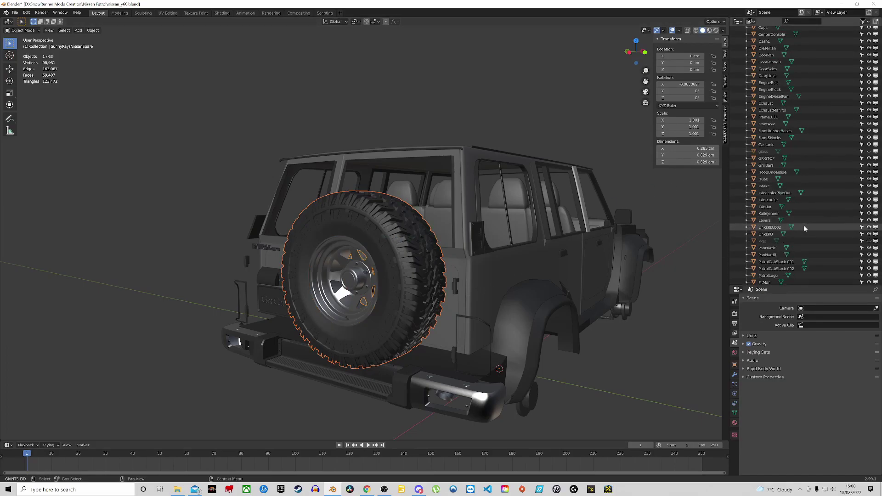
key(F2)
text(aysNissanSpare)
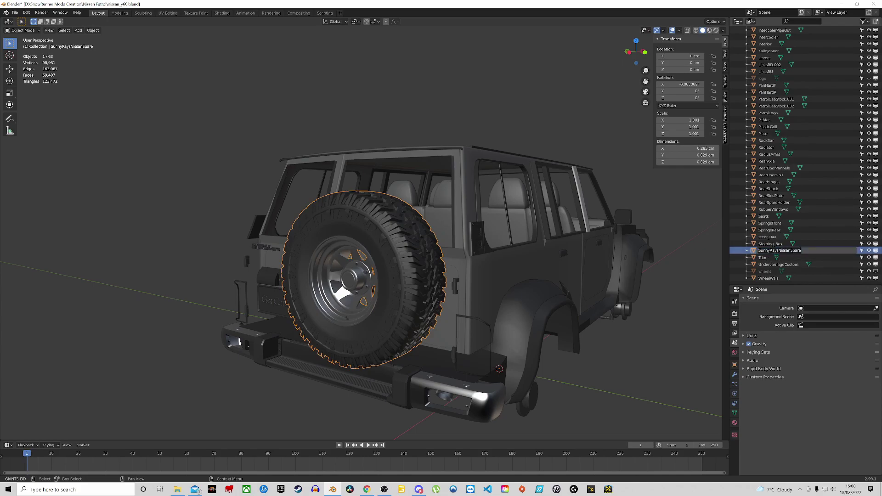
text(_wheel)
key(Return)
key(h)
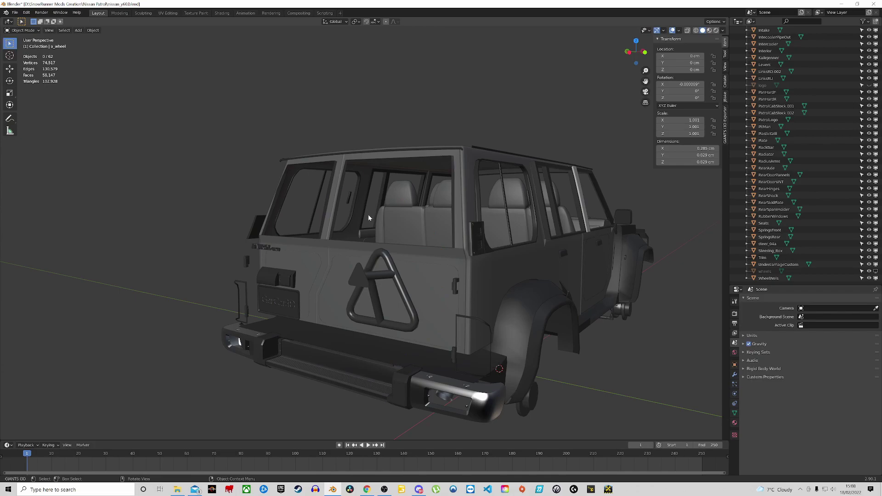
Step: Select the spare wheel holder on the rear door and make the body object visible again
scroll(391, 260, up, 6)
mouse_move(392, 261)
middle_down()
mouse_move(382, 242)
mouse_move(427, 297)
mouse_move(499, 256)
mouse_move(505, 288)
mouse_move(372, 267)
mouse_move(380, 299)
mouse_move(371, 299)
mouse_move(450, 305)
mouse_move(480, 287)
mouse_move(395, 268)
mouse_move(401, 262)
mouse_move(299, 263)
mouse_move(382, 260)
mouse_move(391, 278)
mouse_move(394, 266)
middle_up()
scroll(383, 243, down, 7)
click(402, 262)
scroll(847, 135, up, 3)
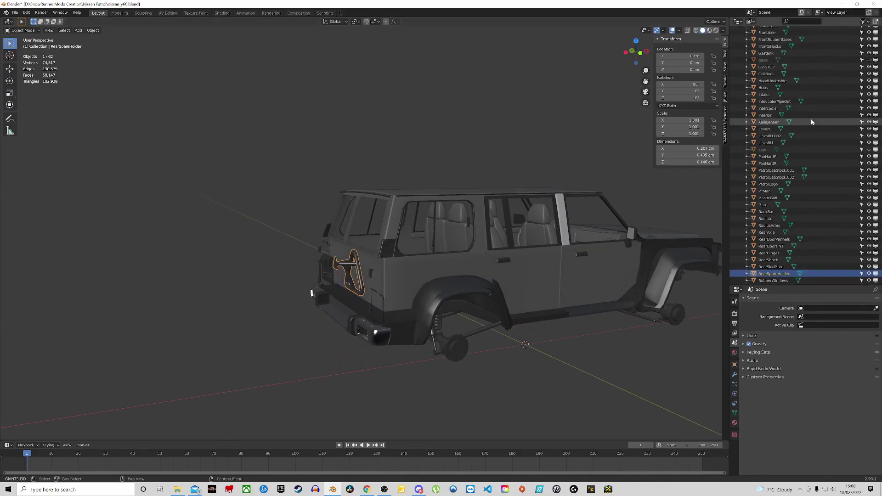
scroll(842, 96, up, 3)
scroll(842, 95, up, 6)
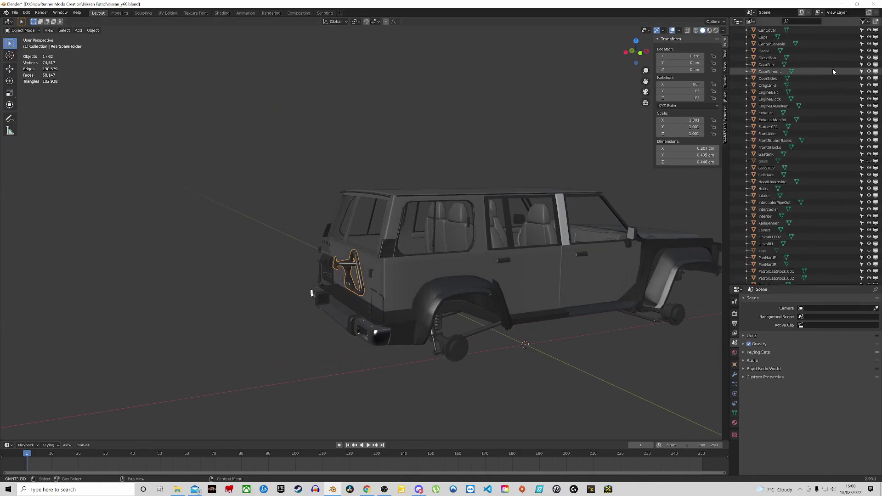
click(869, 78)
Step: Examine how the spare wheel holder sits on the rear door with the body shown
scroll(374, 286, up, 4)
middle_drag(372, 286, 349, 266)
click(481, 293)
scroll(421, 295, down, 3)
scroll(403, 294, up, 3)
click(401, 291)
scroll(385, 297, down, 3)
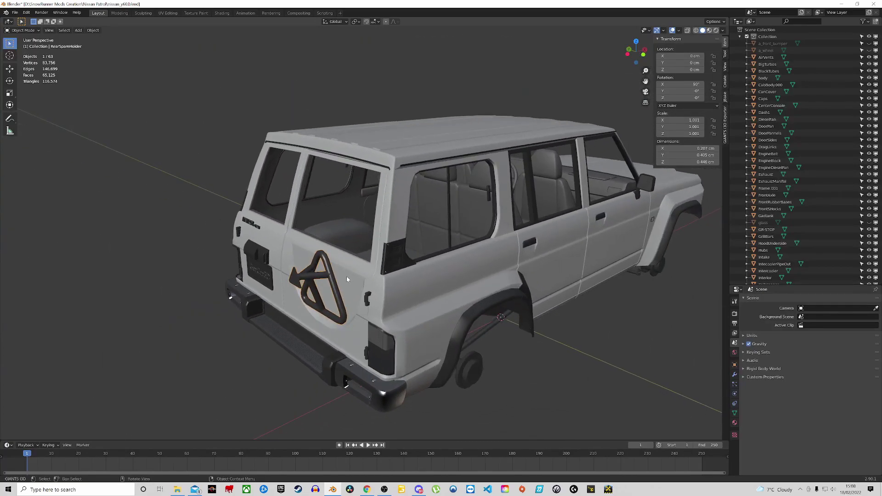
scroll(315, 290, up, 2)
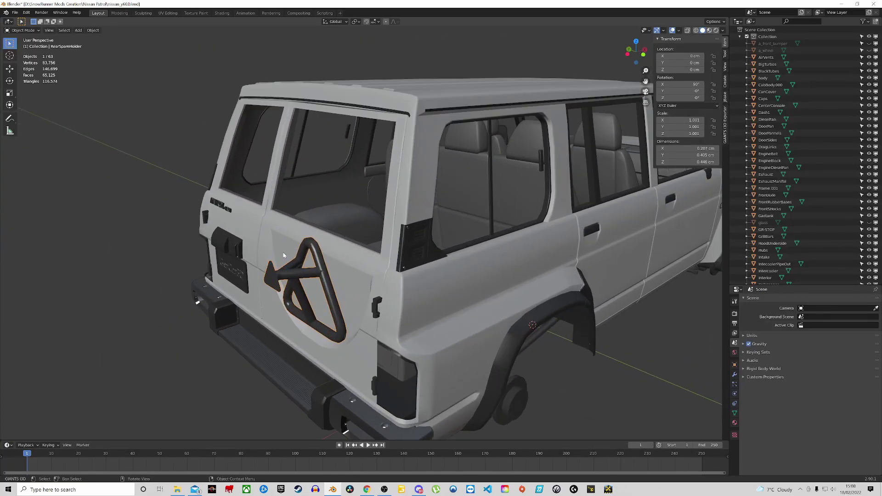
middle_drag(306, 261, 272, 269)
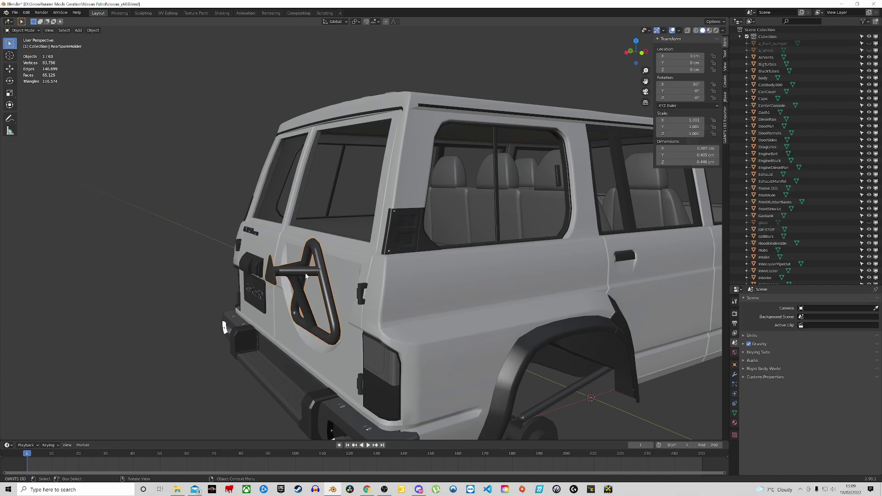
Step: Reveal all hidden objects and hide only the spare wheel again
scroll(306, 276, down, 3)
middle_drag(306, 276, 396, 258)
key(Delete)
scroll(317, 272, up, 2)
key(alt+h)
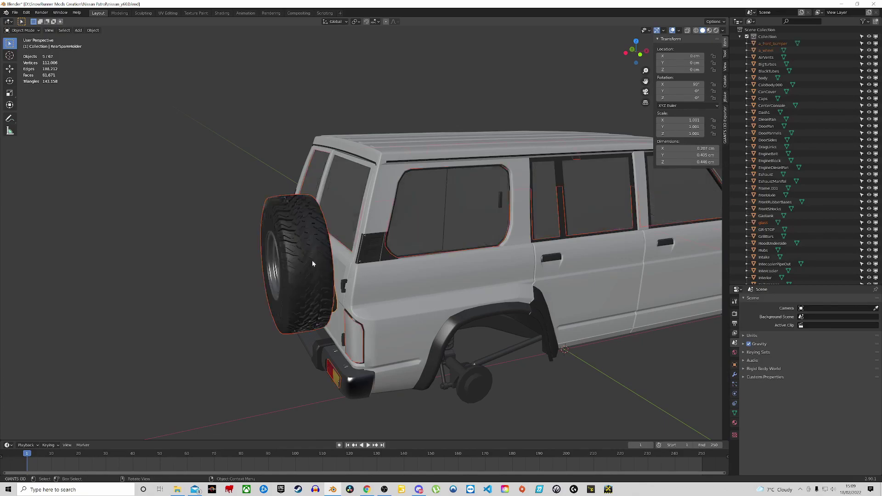
click(311, 260)
key(h)
scroll(311, 260, up, 5)
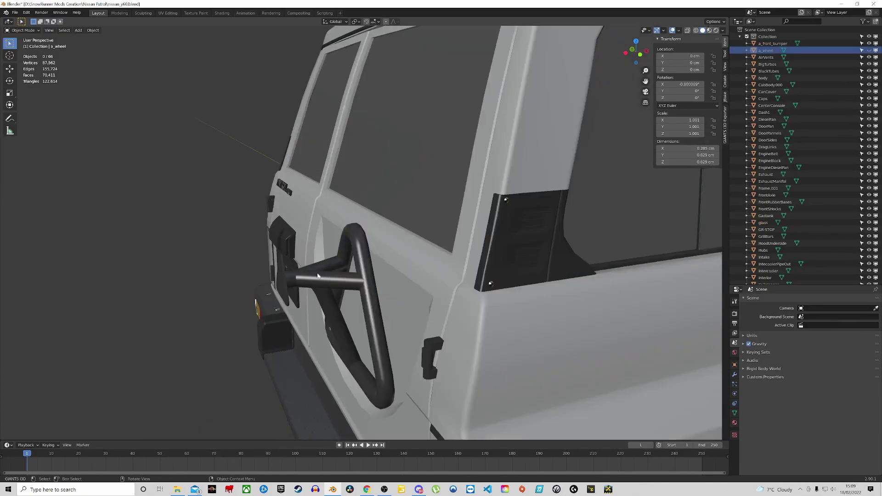
Step: Rename the spare wheel holder to A_RearSpareHolder and hide it
click(321, 274)
scroll(780, 271, down, 8)
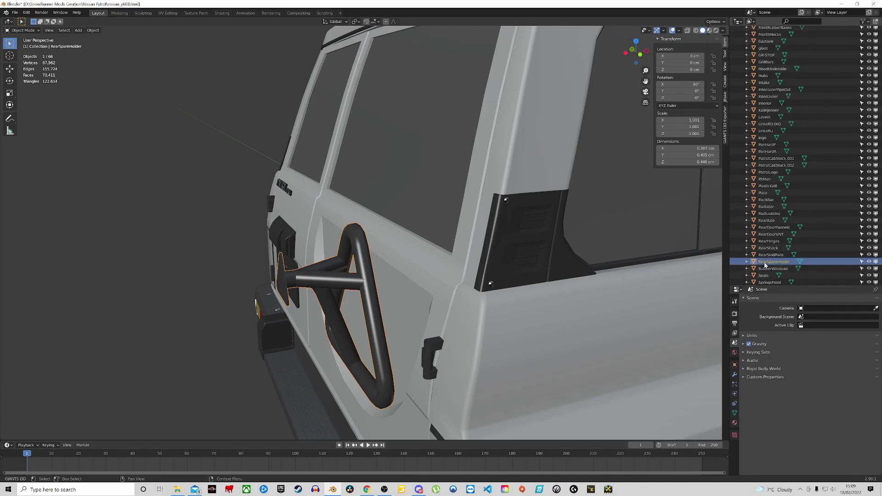
double_click(765, 263)
key(Return)
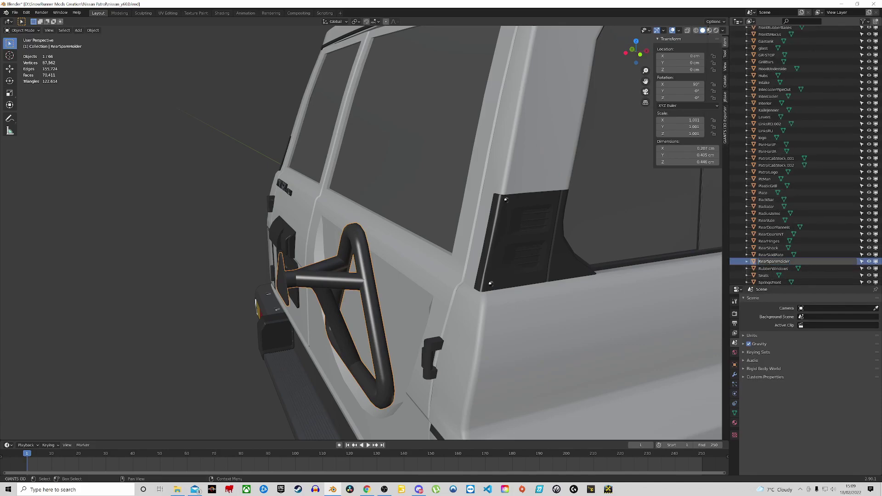
double_click(765, 261)
key(Home)
text(A_)
key(Return)
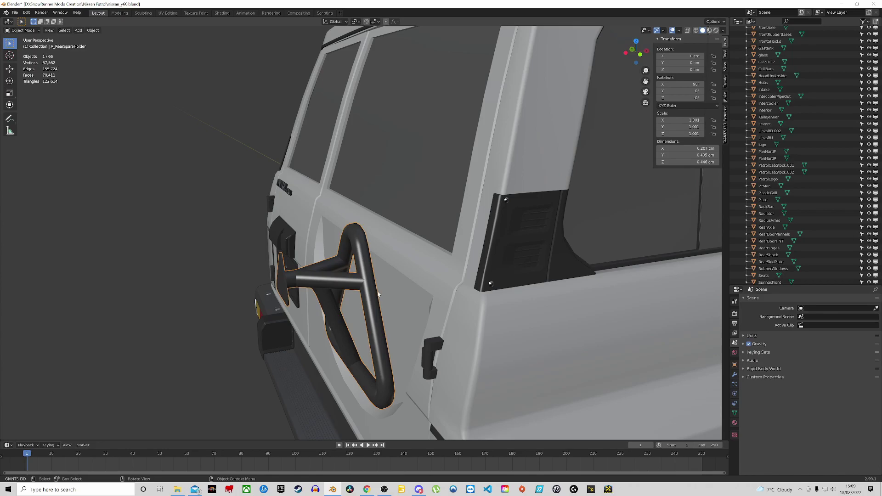
key(h)
Step: Examine the number plate area on the rear door and select its surrounding trim
scroll(401, 276, down, 6)
middle_drag(367, 279, 498, 240)
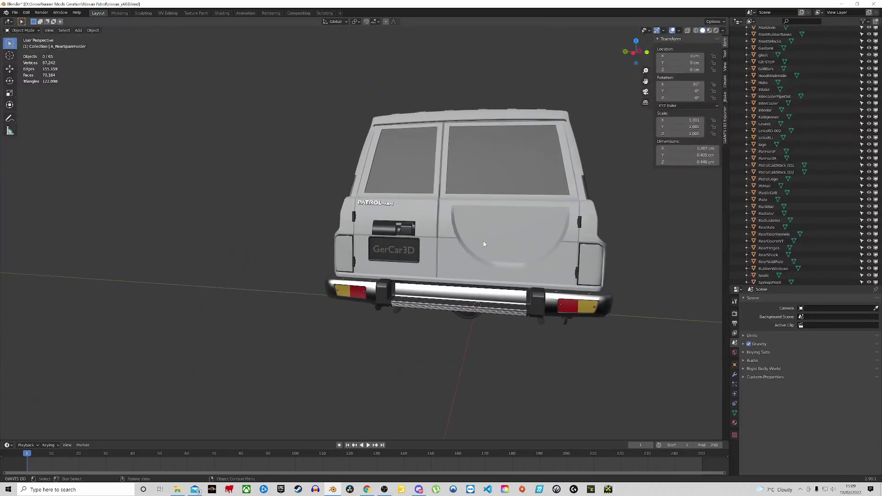
scroll(434, 253, up, 5)
click(375, 248)
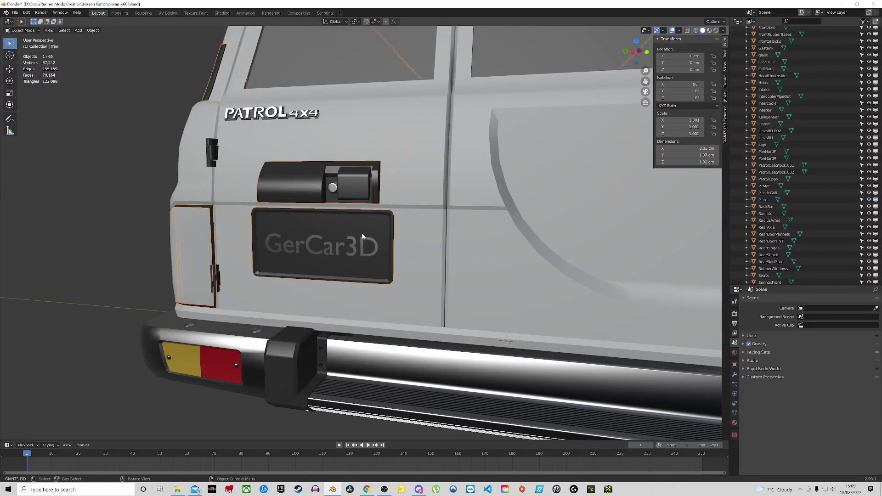
scroll(362, 233, down, 5)
middle_drag(398, 247, 427, 198)
scroll(529, 248, up, 3)
scroll(429, 195, up, 5)
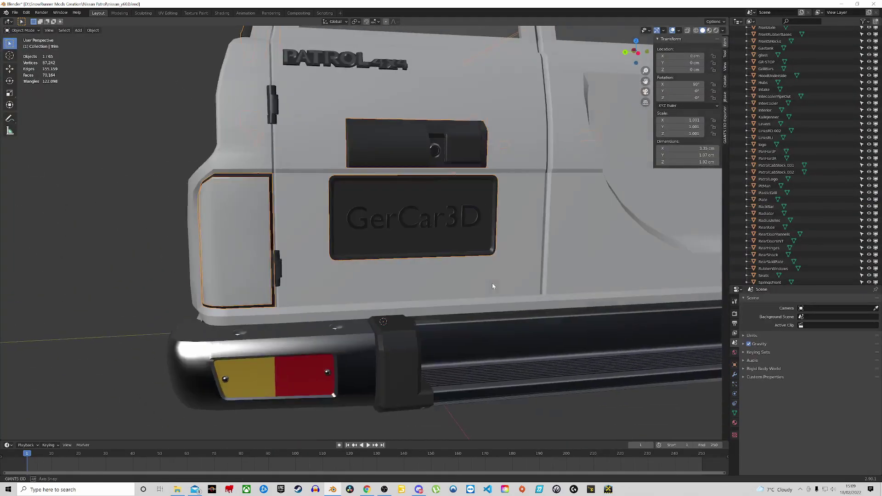
Step: Inspect the GerCar3D number plate's mesh in Edit Mode from a straight rear view with X-ray on
click(430, 195)
key(Tab)
key(Tab)
key(Tab)
key(ctrl+KP_3)
key(alt+z)
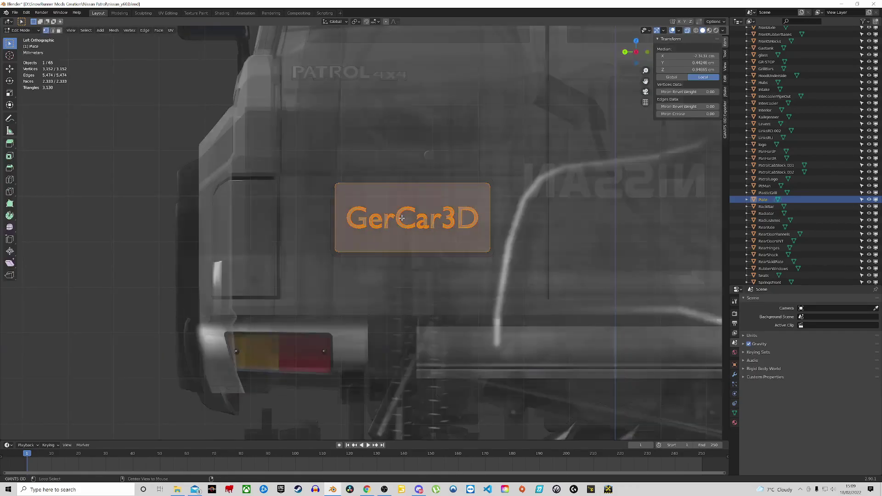
key(alt+z)
key(alt+z)
scroll(368, 220, down, 1)
scroll(398, 218, up, 4)
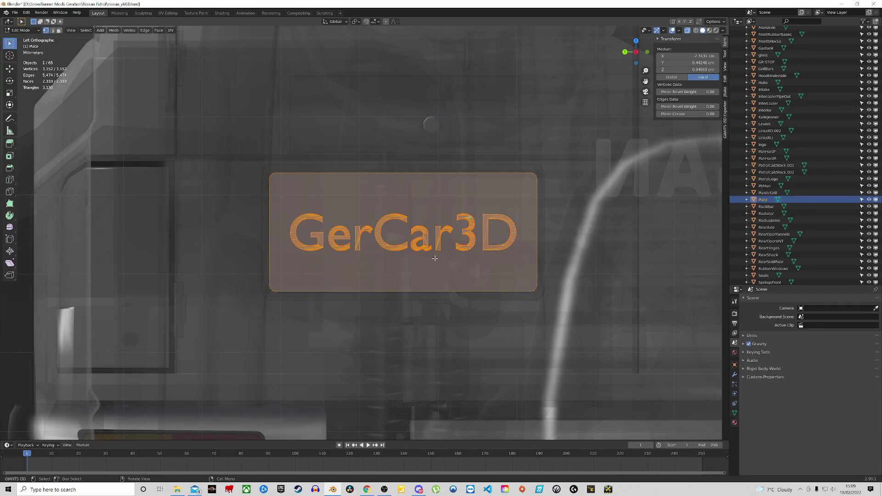
key(alt+a)
key(a)
scroll(287, 197, down, 5)
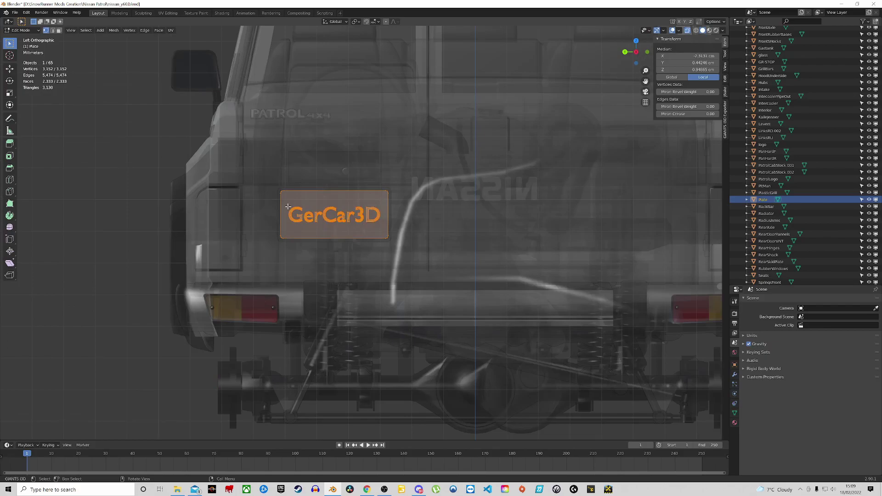
scroll(288, 207, down, 8)
key(Tab)
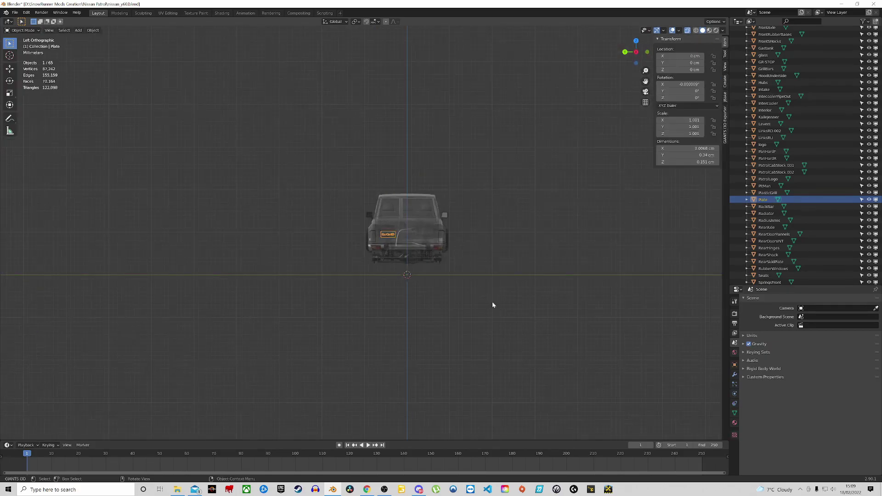
Step: Try to select the rear number plate in Object Mode with X-ray on
click(492, 298)
key(ctrl+KP_3)
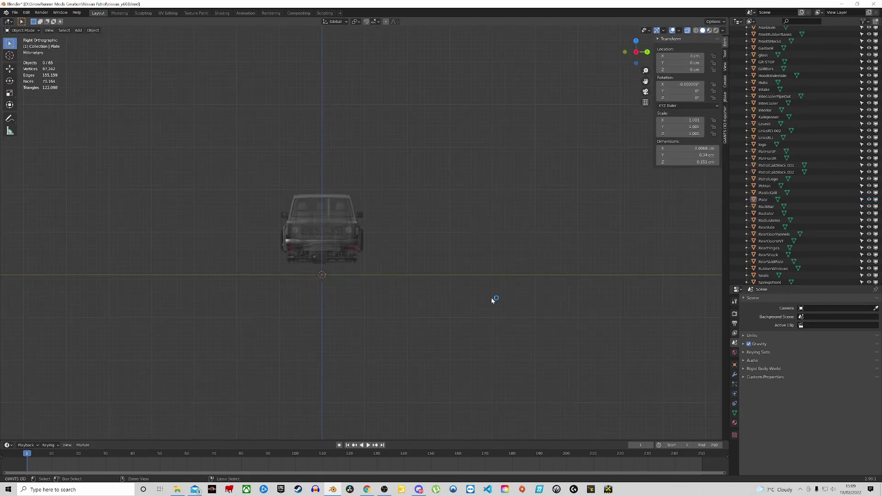
key(ctrl+KP_3)
scroll(420, 242, up, 10)
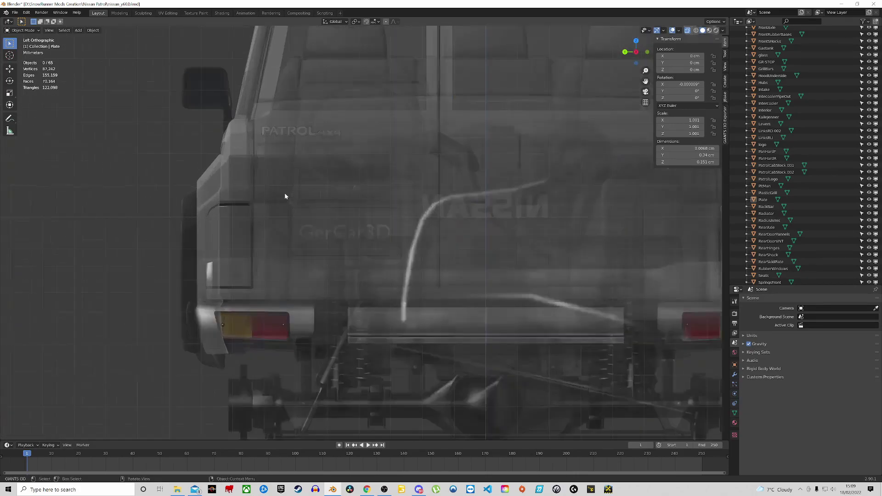
scroll(285, 196, up, 1)
click(325, 247)
click(325, 247)
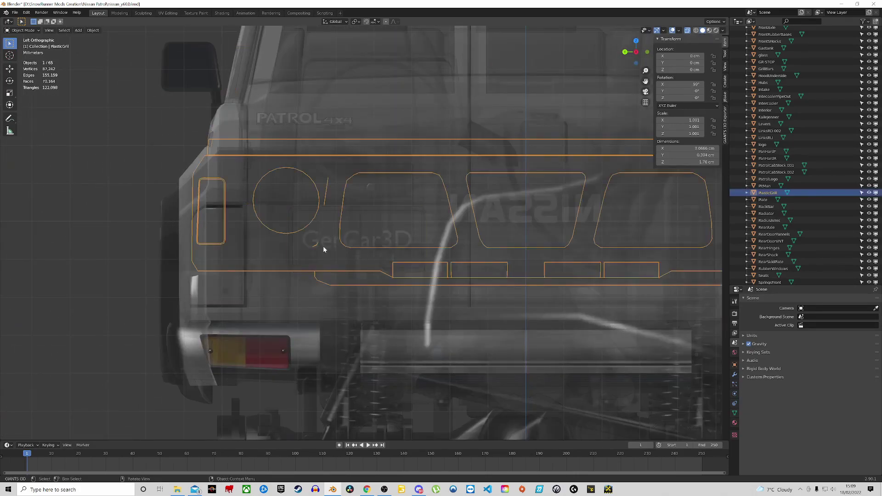
click(329, 245)
click(329, 243)
click(331, 243)
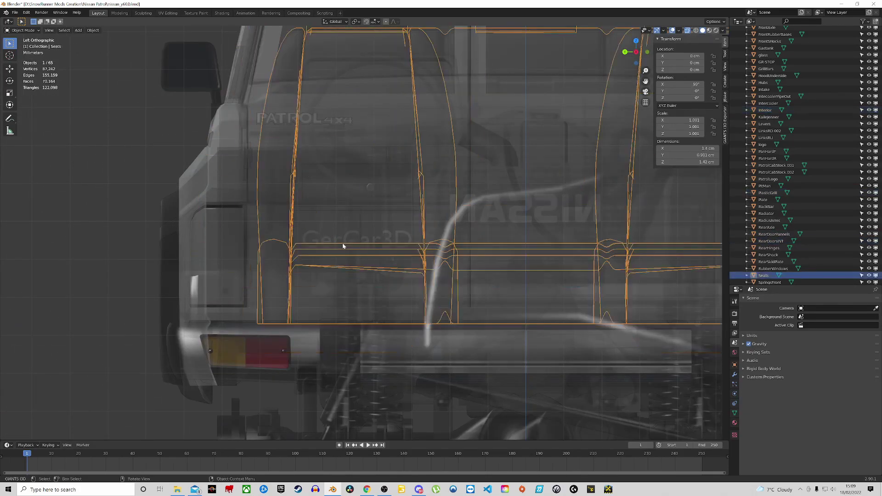
Step: Delete the GerCar3D lettering from the number plate's mesh, keeping only the flat panel
key(alt+z)
click(340, 235)
key(Tab)
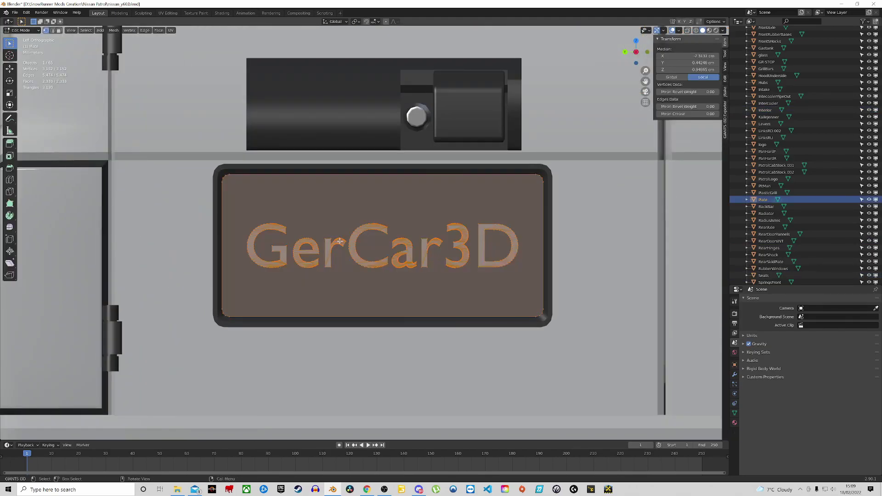
key(alt+z)
drag(238, 198, 535, 298)
key(x)
click(439, 237)
scroll(381, 237, down, 3)
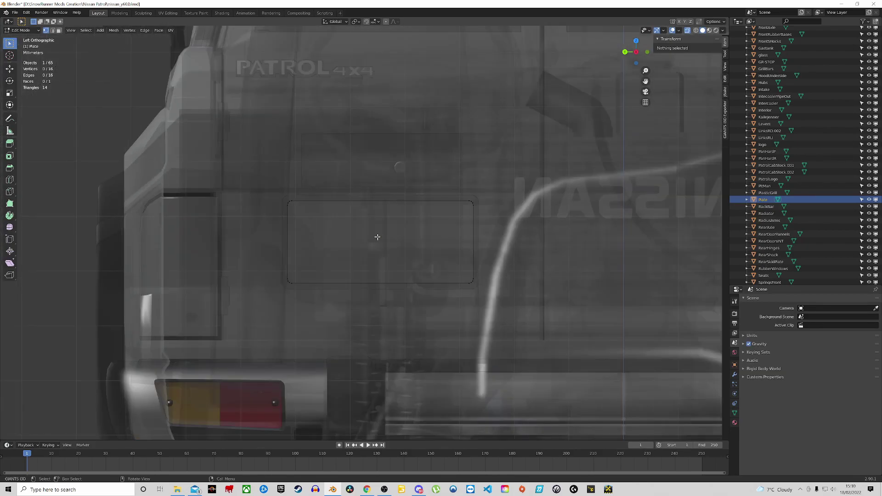
key(Tab)
Step: Turn off X-ray and test-move the number plate in Object Mode, cancelling the move
scroll(359, 223, down, 4)
key(alt+z)
scroll(359, 223, up, 4)
key(g)
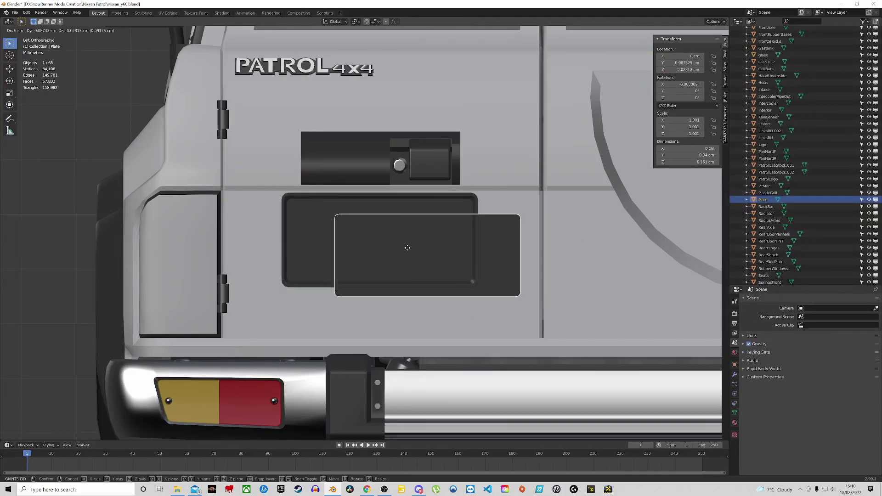
right_click(380, 231)
Step: Select the trim around the number plate and inspect its mesh in Edit Mode
click(411, 198)
click(404, 199)
click(407, 198)
key(Tab)
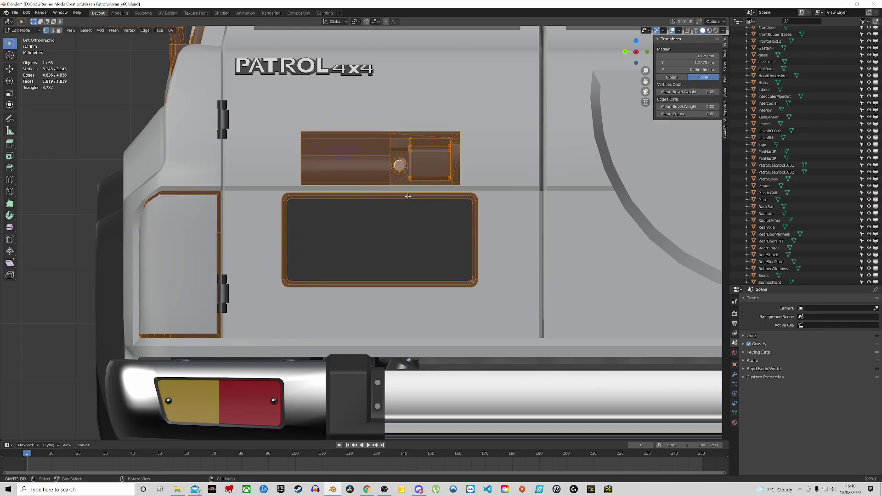
scroll(408, 197, down, 4)
middle_drag(428, 219, 472, 219)
key(Tab)
Step: Reselect the flat number plate on the rear door and check it with a cancelled move
click(464, 207)
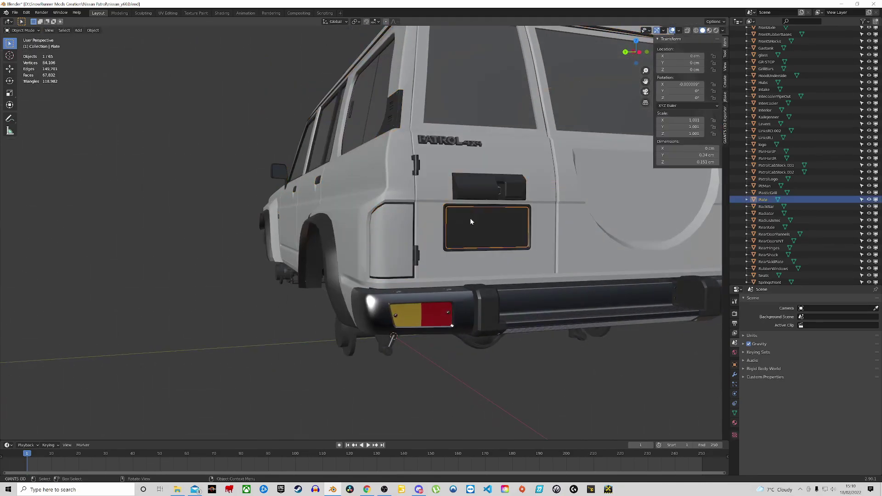
scroll(469, 218, up, 3)
key(g)
right_click(472, 216)
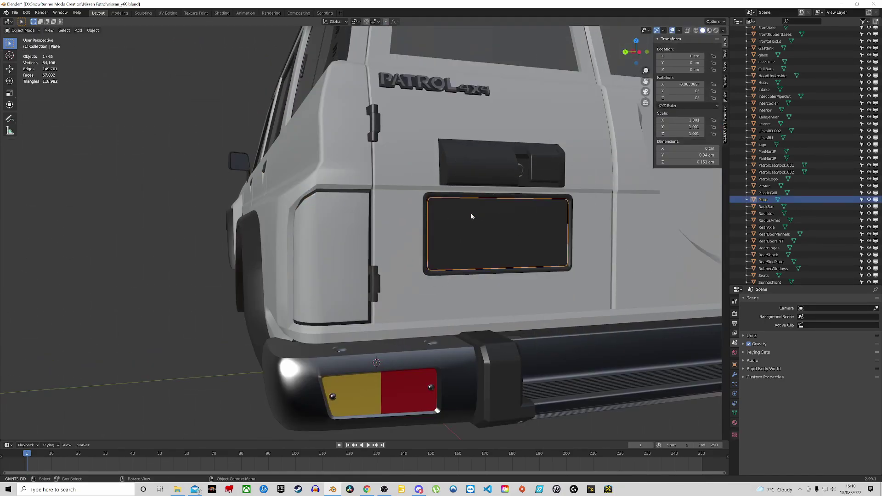
Step: Test-move the Trim object to check which parts it contains, cancel the move, and examine the plate frame closely
click(465, 196)
scroll(485, 213, down, 2)
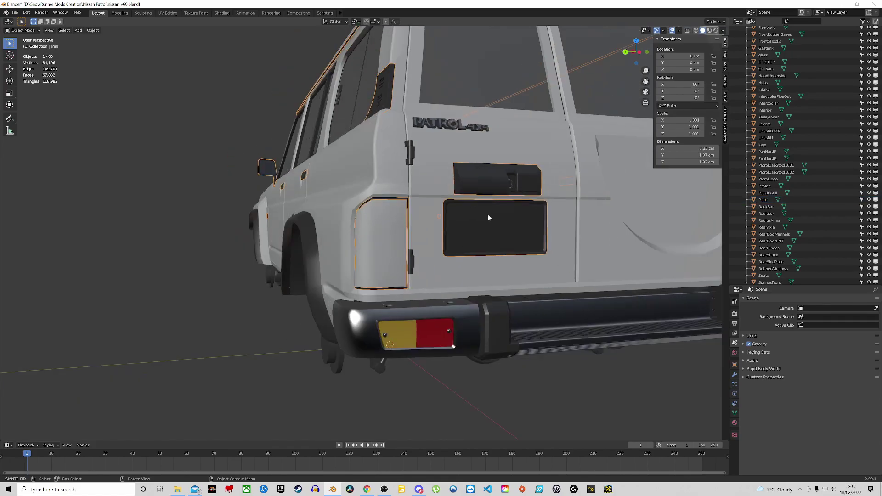
middle_drag(479, 207, 484, 210)
scroll(464, 243, down, 3)
key(g)
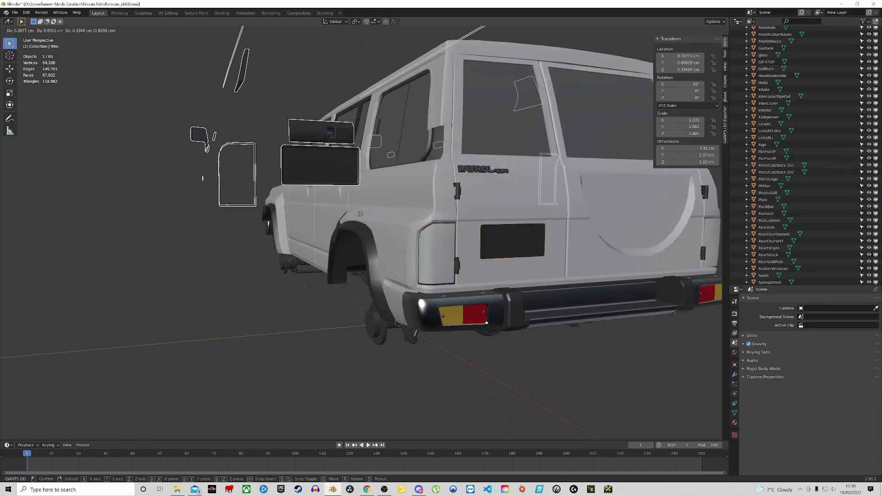
key(Escape)
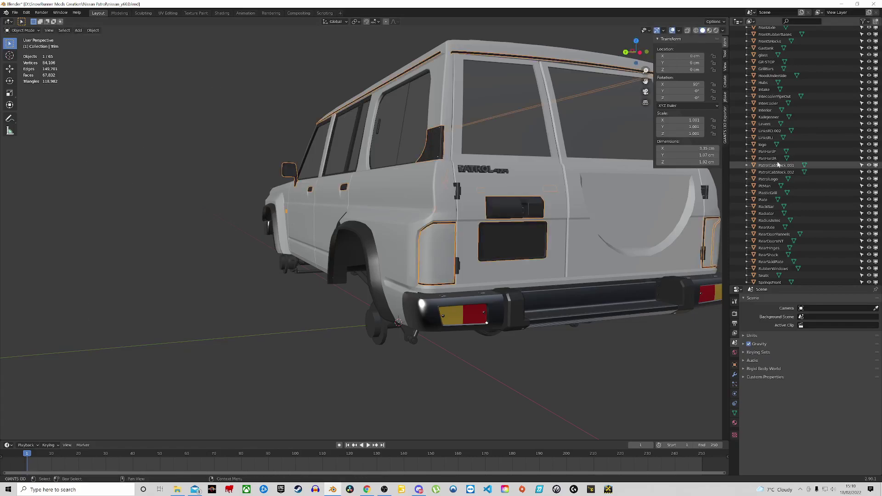
scroll(795, 186, down, 3)
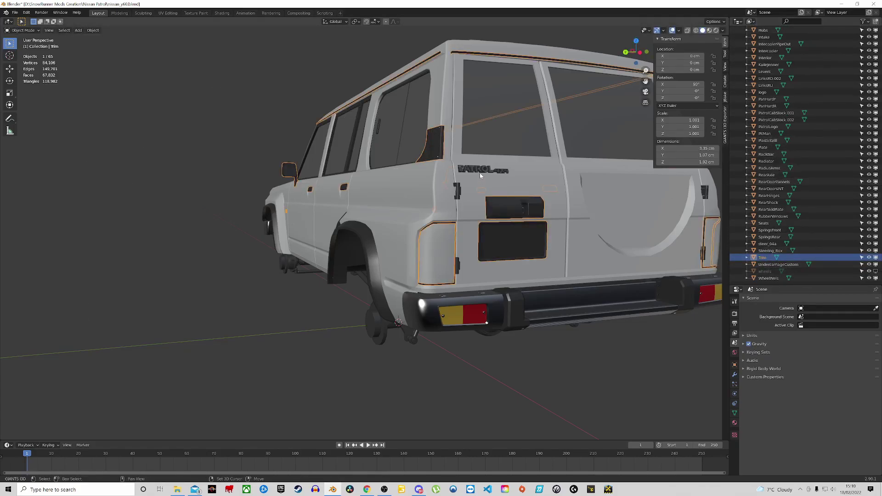
middle_drag(490, 198, 358, 198)
scroll(353, 198, up, 4)
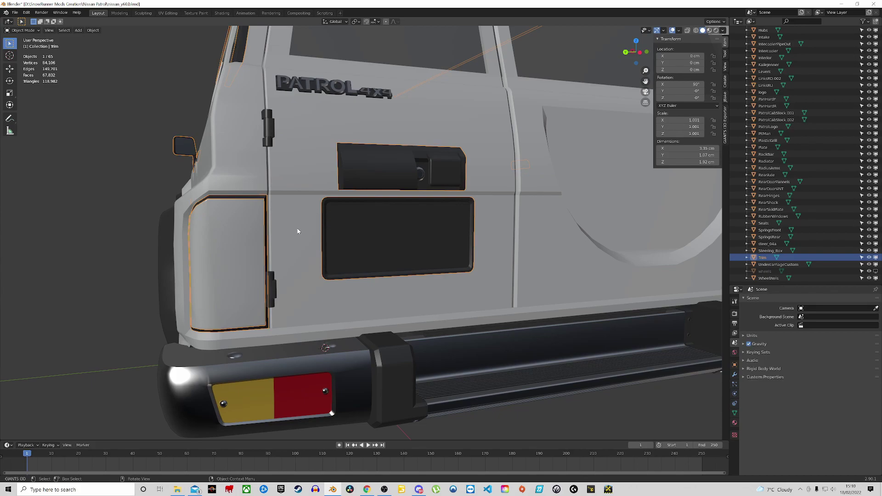
Step: In the Trim object's Edit Mode, clear the selection and select only the linked frame around the number plate
key(Tab)
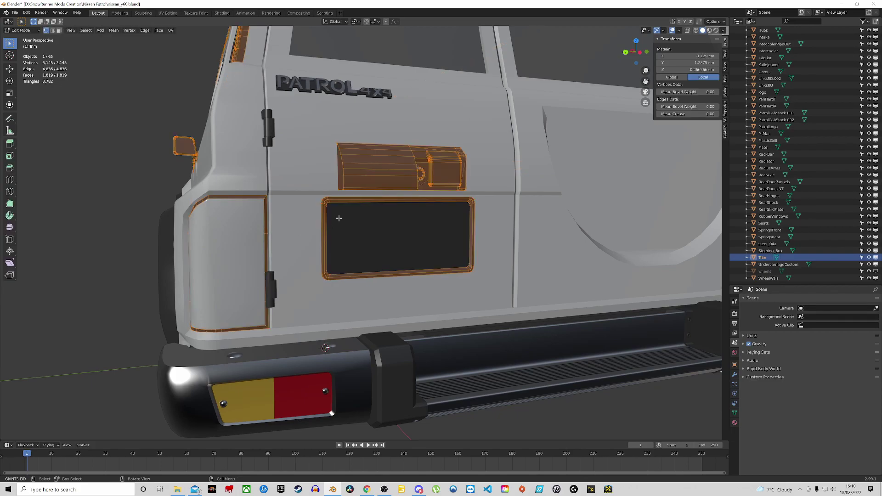
key(alt+a)
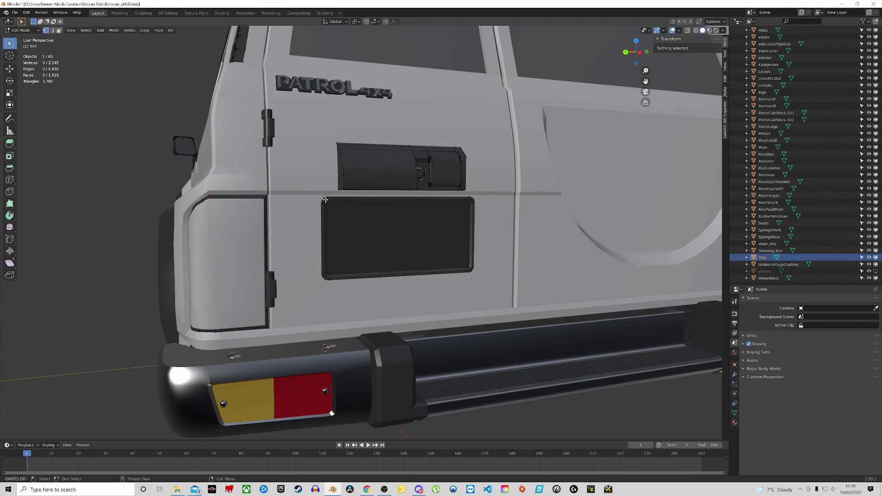
key(l)
key(l)
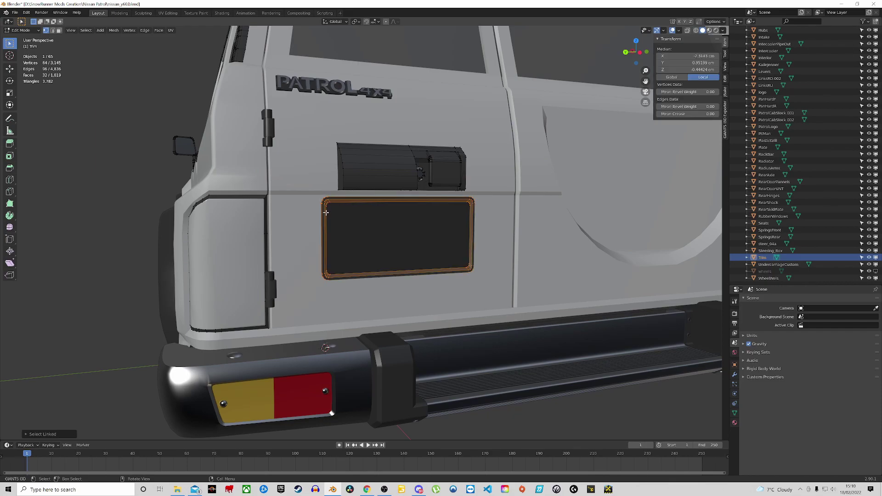
Step: With X-ray on, extend the selection to all remaining vertices of the number plate frame and its backing
key(alt+z)
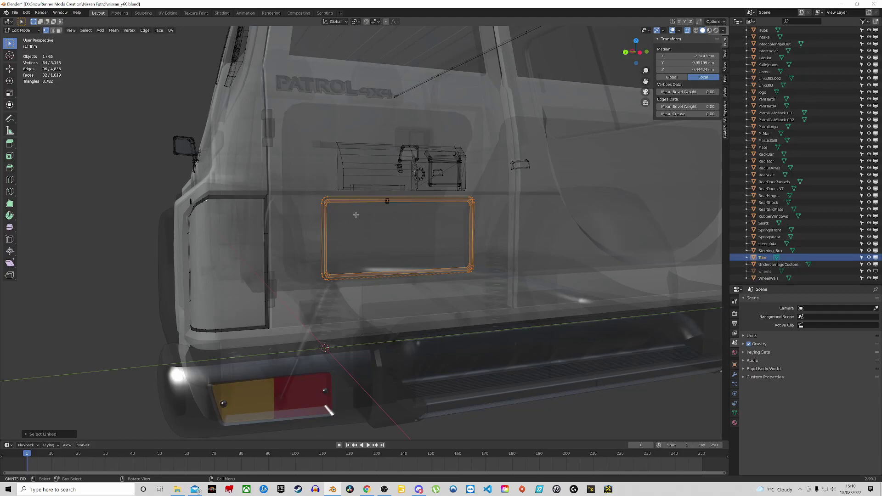
scroll(354, 213, up, 3)
middle_drag(416, 220, 301, 198)
drag(292, 186, 338, 238)
shift+drag(283, 213, 386, 335)
shift+drag(278, 262, 459, 336)
shift+drag(453, 256, 500, 287)
middle_drag(500, 288, 467, 205)
shift+drag(472, 202, 528, 252)
middle_drag(506, 244, 507, 246)
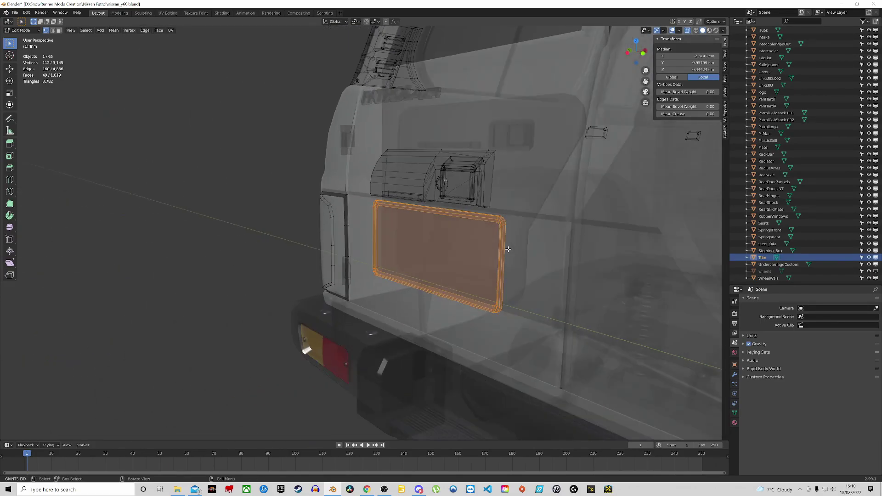
Step: Separate the selected number plate frame from the Trim mesh by selection and return to Object Mode
key(g)
click(506, 284)
key(p)
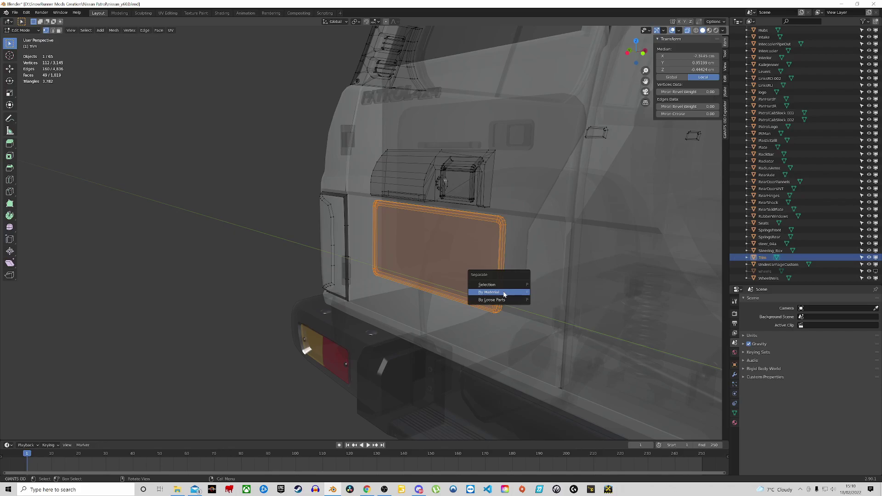
click(489, 286)
key(Tab)
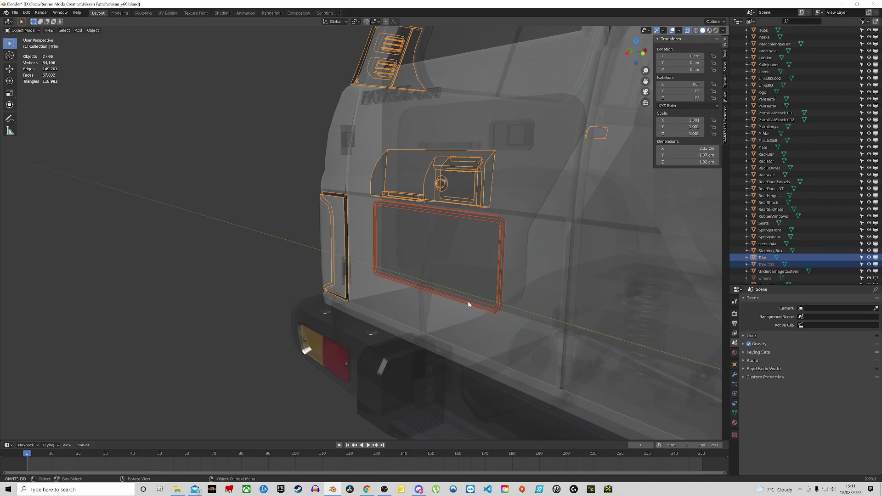
Step: Turn off X-ray and test-move the separated plate frame to check it is detached, cancelling the move
key(alt+z)
scroll(398, 271, down, 3)
middle_drag(452, 271, 475, 256)
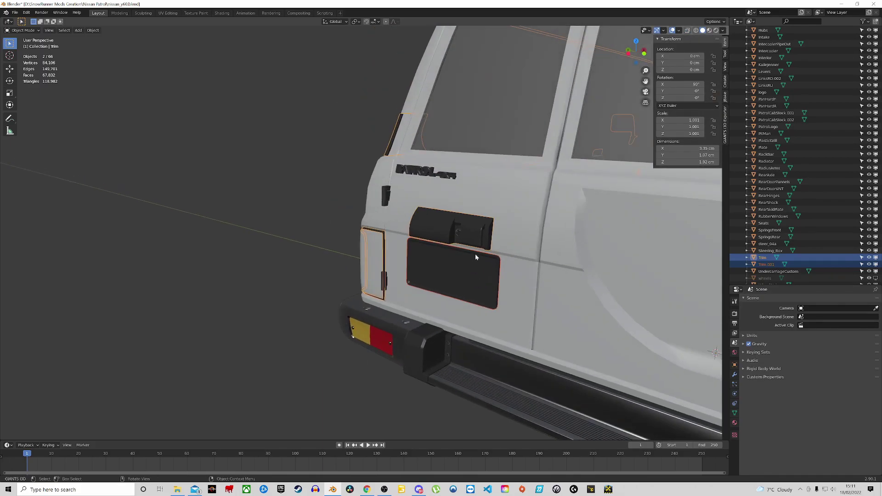
click(477, 251)
key(g)
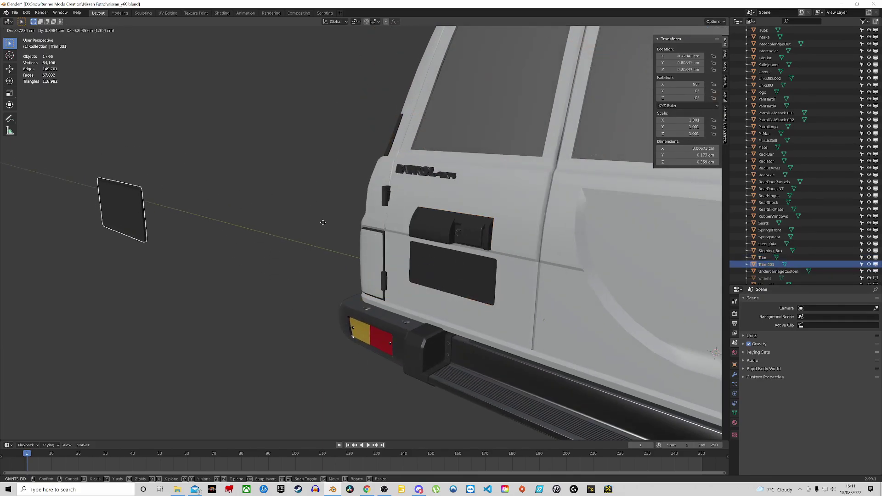
key(Escape)
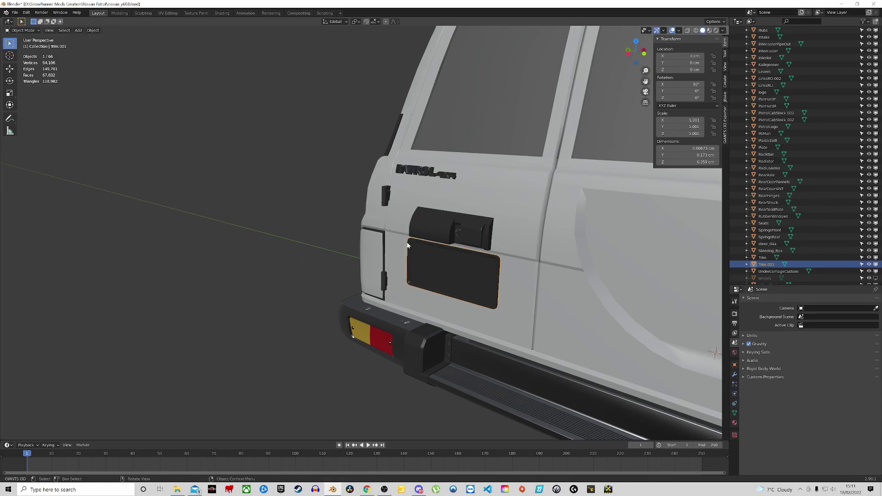
Step: Join the separated frame into the Plate object and check the combined part with a cancelled move
shift+click(451, 265)
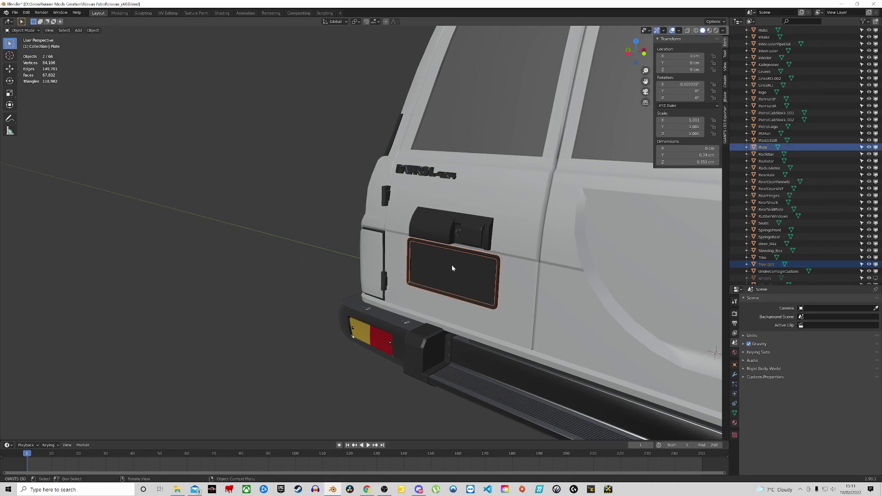
key(ctrl+j)
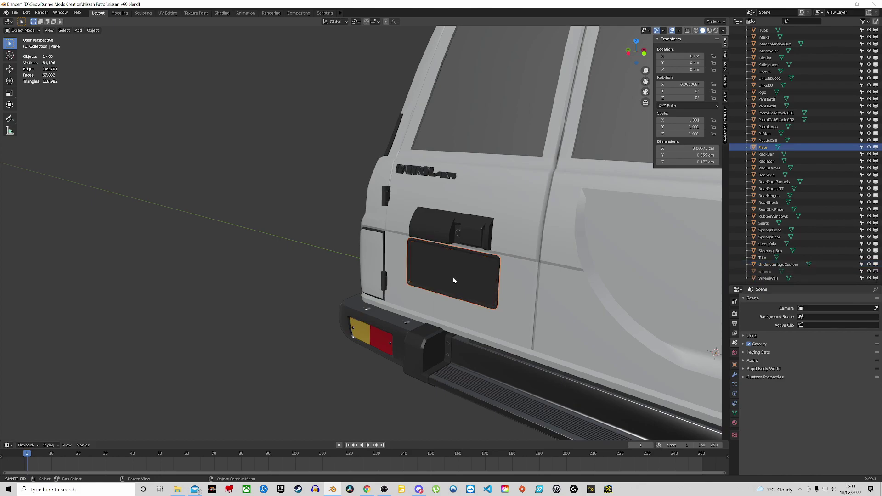
key(g)
key(Escape)
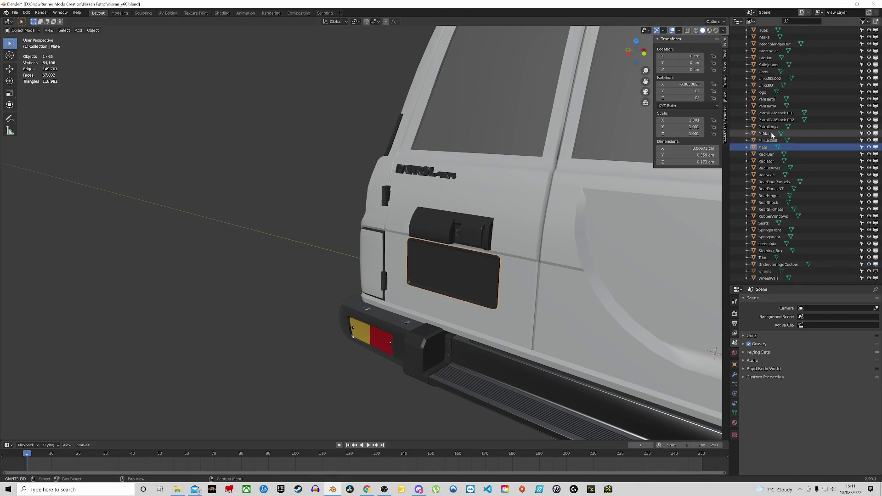
Step: Rename the combined plate object as a_licenceplate and hide it
double_click(763, 147)
text(a_licencep)
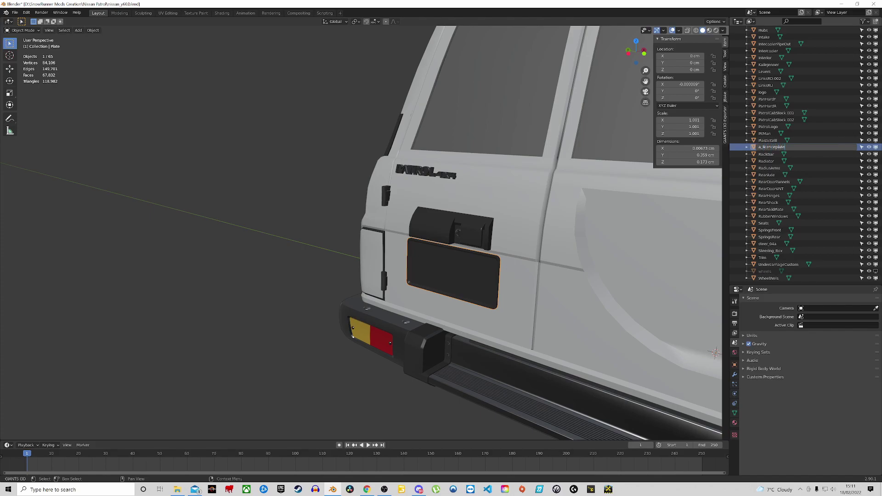
key(Return)
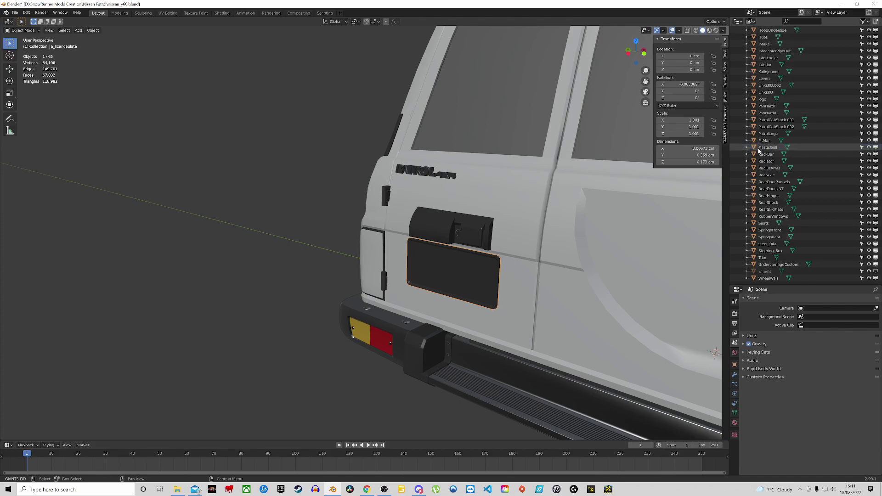
key(h)
Step: Select the Trim object and check its remaining parts with a cancelled move
scroll(508, 250, down, 3)
middle_drag(427, 257, 466, 248)
scroll(495, 255, up, 3)
click(449, 236)
scroll(450, 235, down, 4)
key(g)
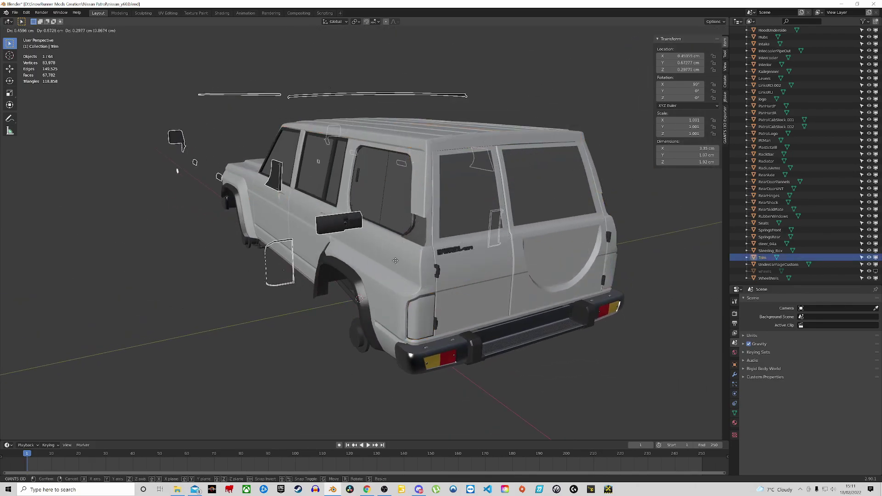
key(Escape)
Step: Examine the body's rear, roof and sides for further parts that could become separate addons
middle_drag(378, 304, 425, 244)
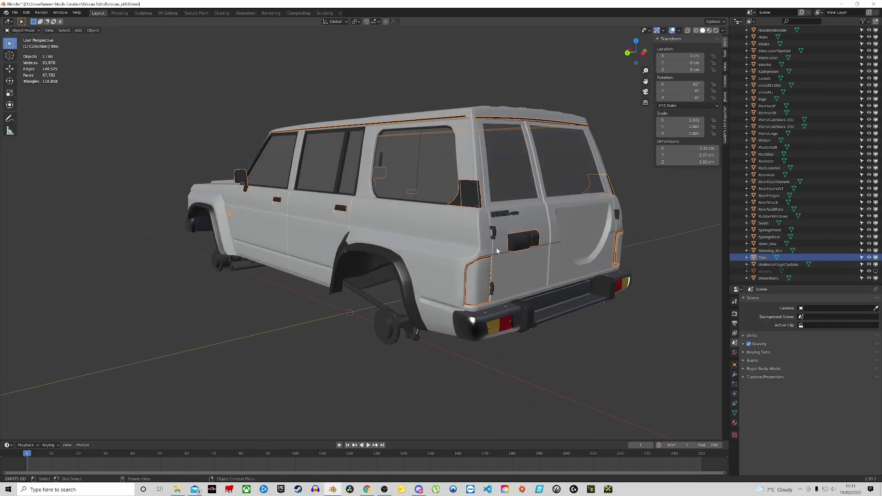
middle_drag(499, 225, 406, 225)
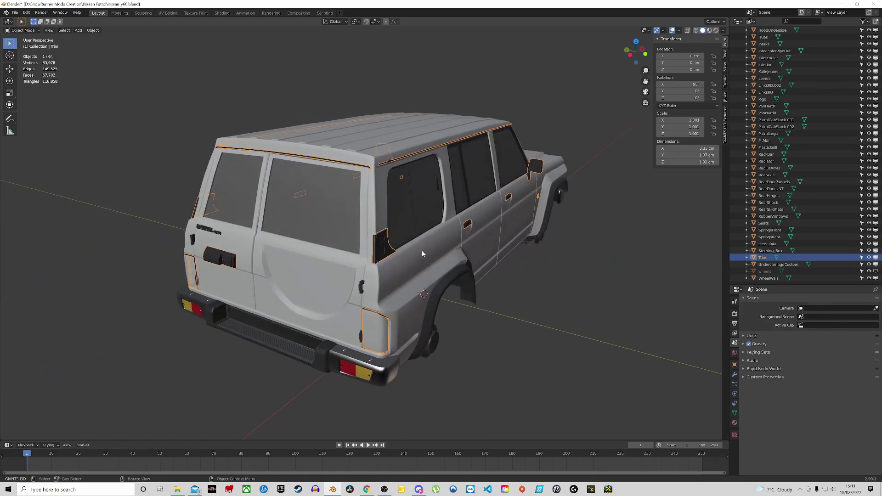
middle_drag(437, 242, 348, 230)
middle_drag(434, 244, 487, 251)
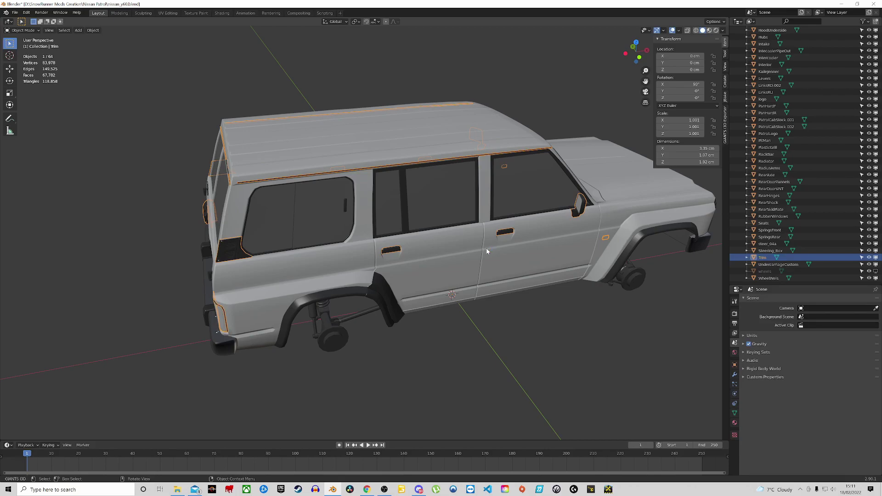
scroll(368, 220, up, 5)
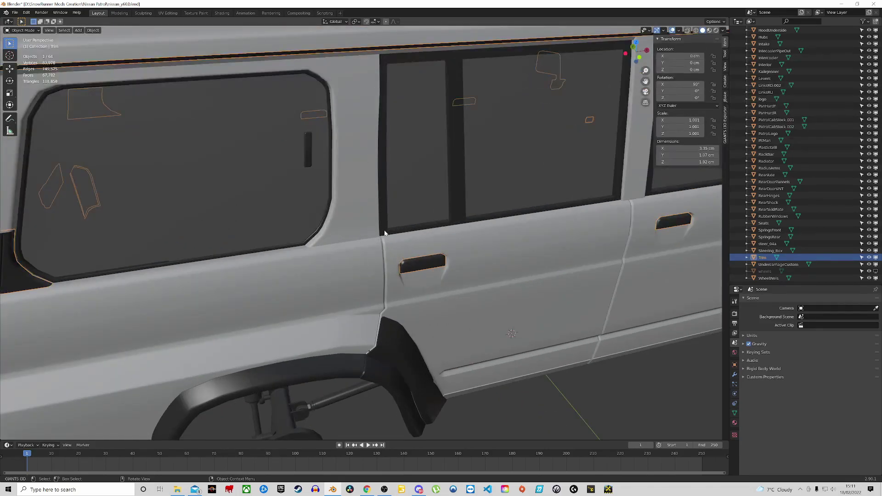
scroll(386, 235, down, 5)
scroll(360, 271, up, 4)
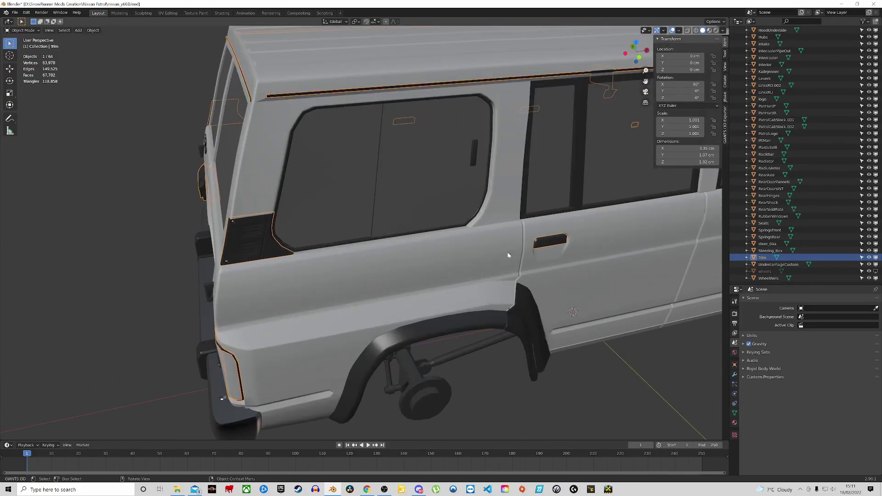
scroll(507, 252, down, 4)
middle_drag(431, 249, 460, 238)
shift+middle_drag(535, 204, 474, 211)
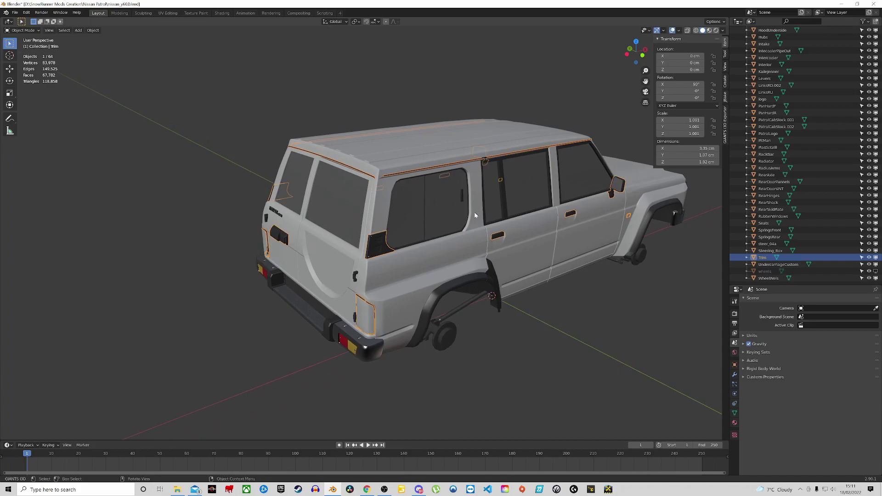
scroll(474, 212, up, 3)
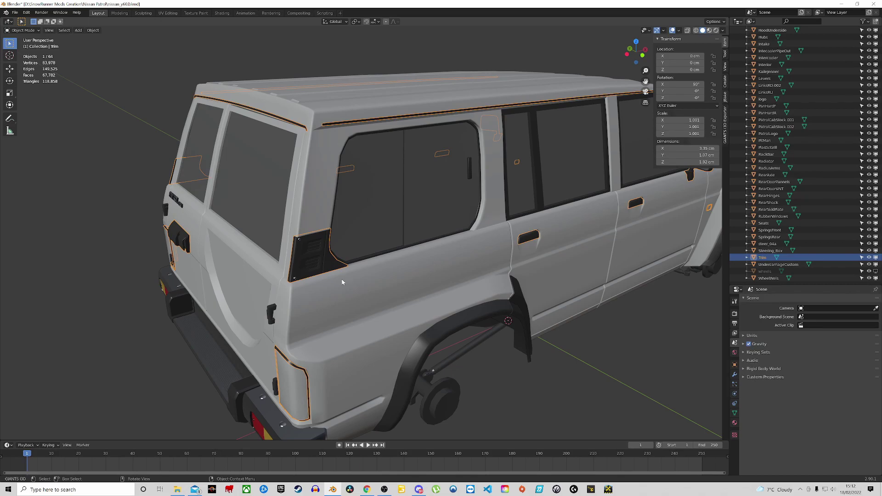
Step: Hide the Trim object to view the bare body side, and reveal all hidden objects
key(Delete)
middle_drag(332, 263, 498, 247)
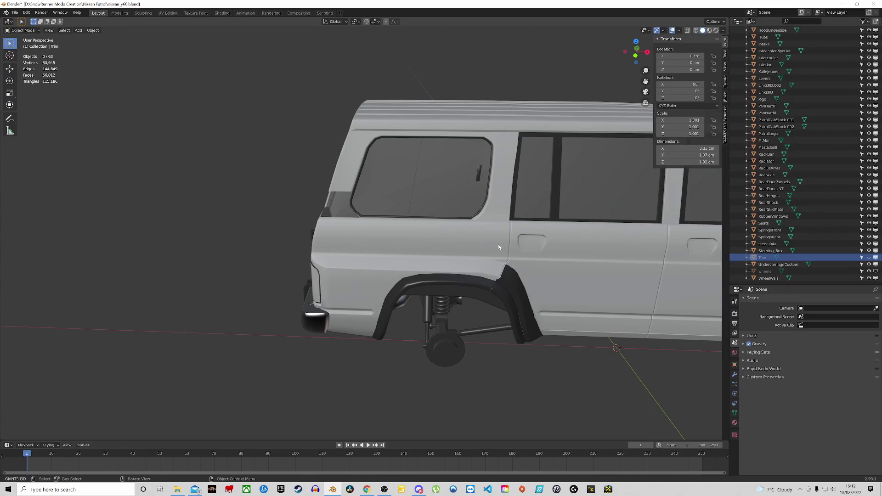
key(ctrl+v)
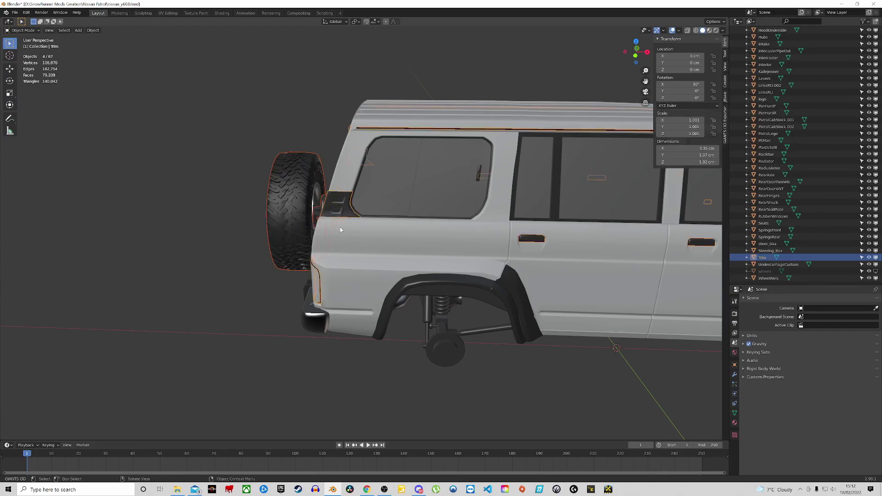
Step: Select the spare wheel on the rear door and locate it among the a_ prefixed objects
click(280, 212)
scroll(803, 156, up, 10)
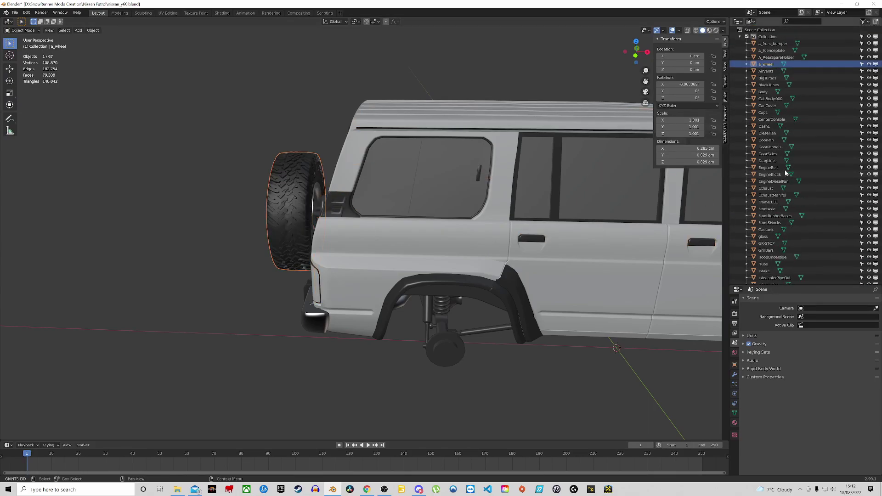
Step: Hide the spare wheel, its rear holder, the licence plate and the front bumper in the viewport
key(h)
middle_drag(496, 166, 395, 162)
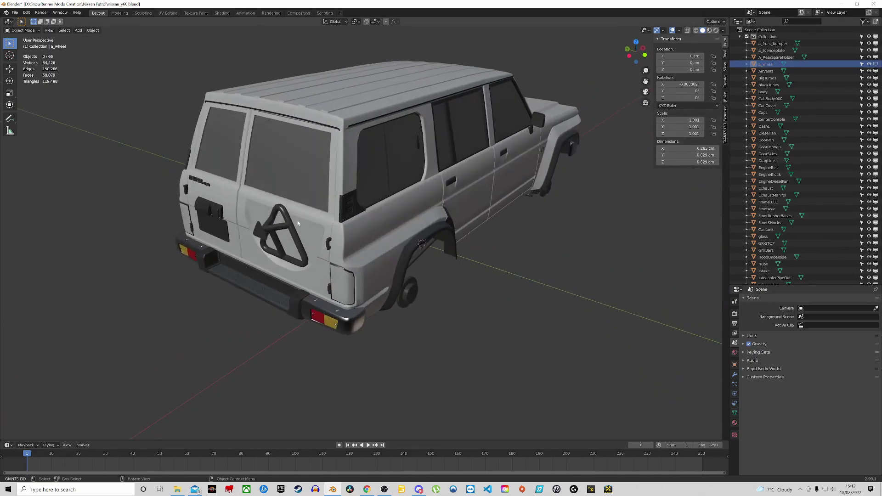
click(289, 230)
click(875, 57)
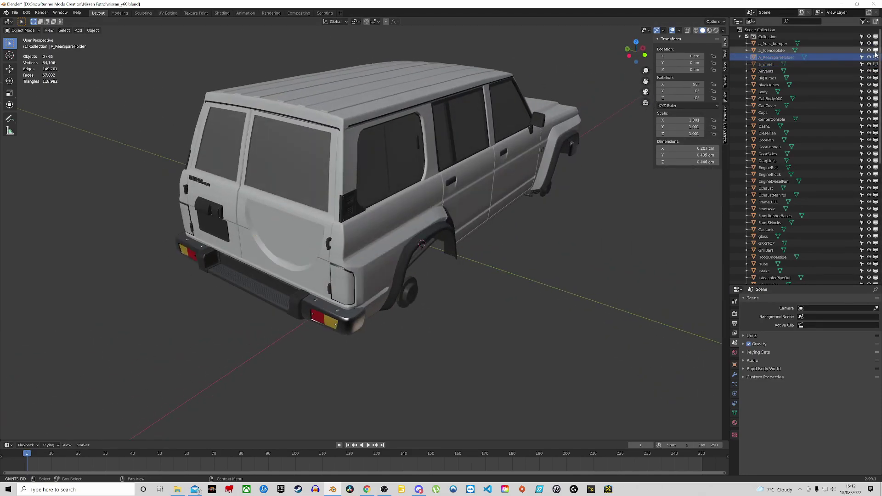
click(876, 50)
click(875, 43)
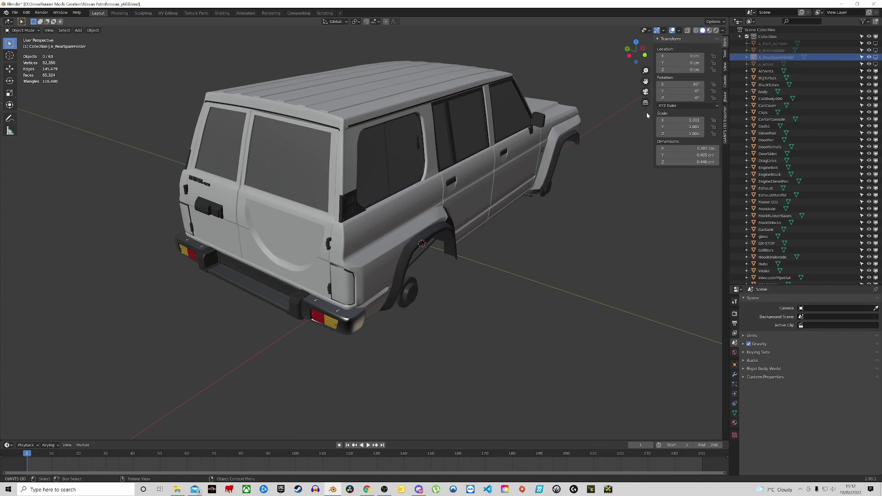
Step: Select the Trim object and check which parts belong to it with cancelled moves at the rear and front side
scroll(348, 200, up, 4)
scroll(345, 213, down, 3)
click(342, 221)
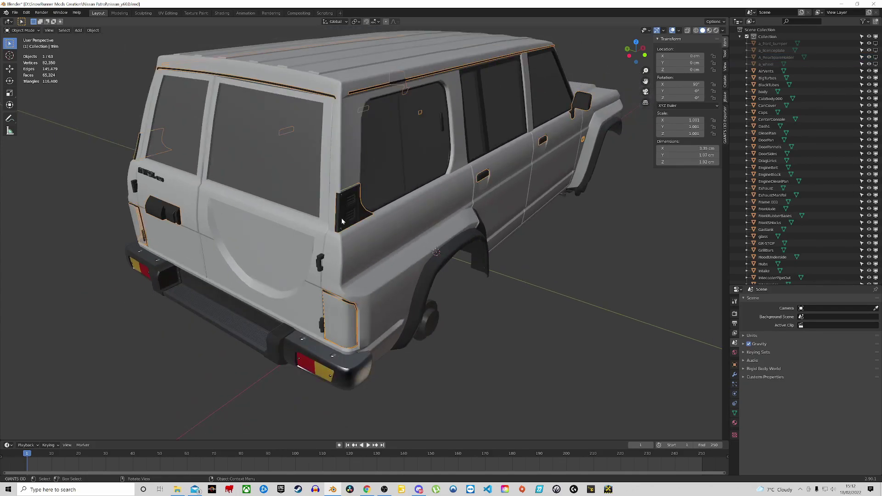
key(g)
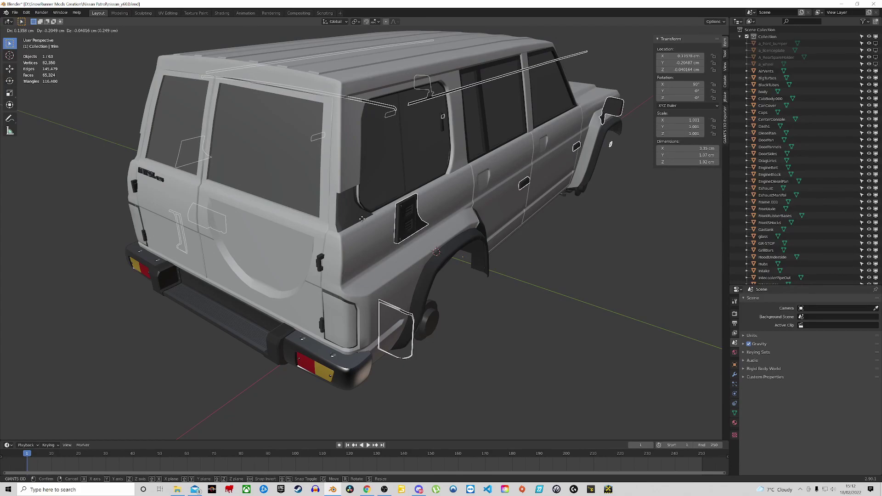
right_click(362, 219)
middle_drag(362, 219, 546, 238)
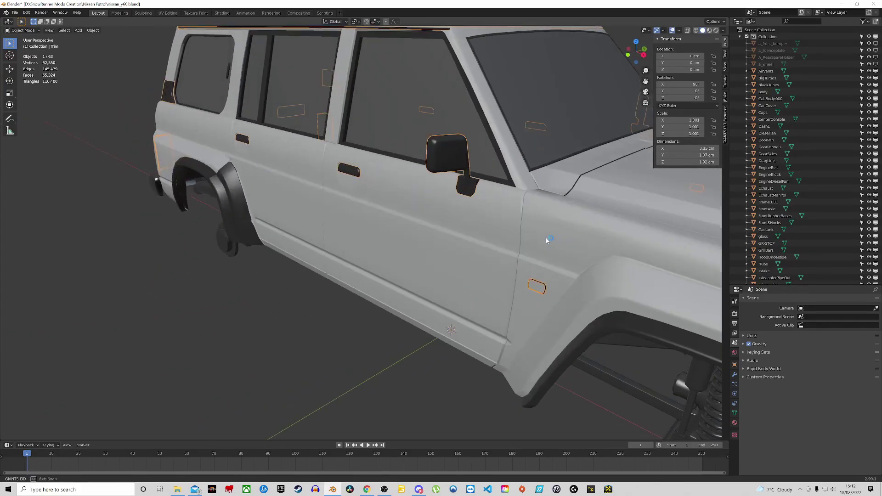
key(g)
right_click(495, 270)
middle_drag(492, 269, 442, 267)
Step: Rename the Trim object as trim in lowercase
scroll(807, 209, down, 12)
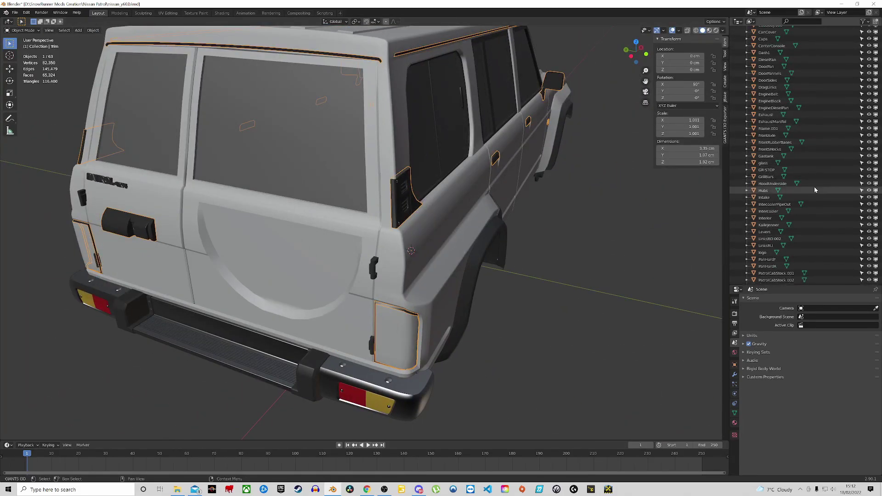
double_click(762, 258)
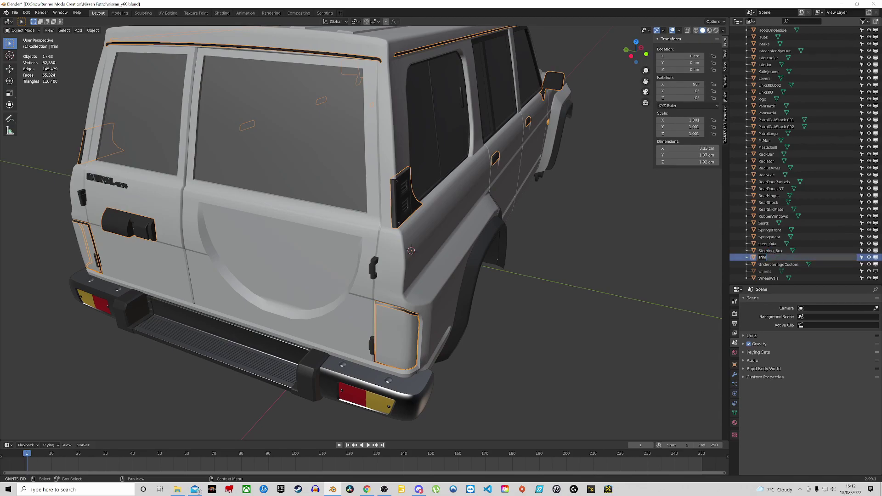
text(tr)
key(Return)
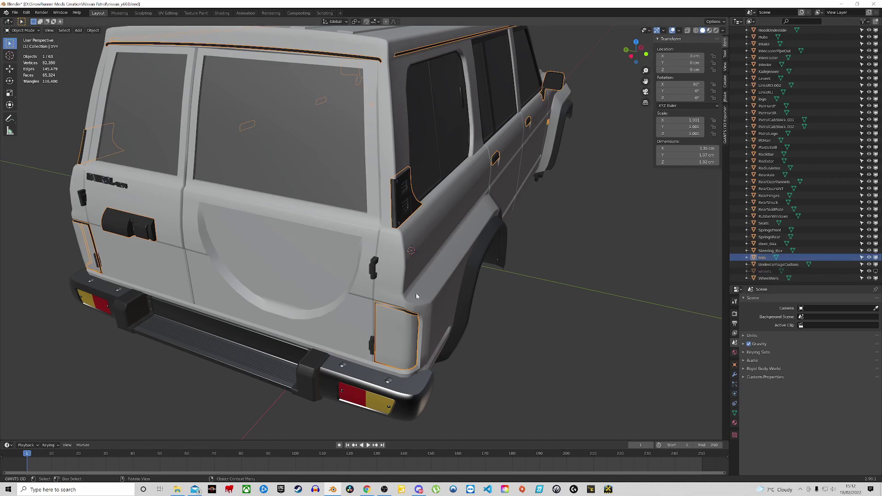
Step: Join the logo object with the Patrol lettering on the rear door, and check the result with a cancelled move
middle_drag(335, 255, 417, 254)
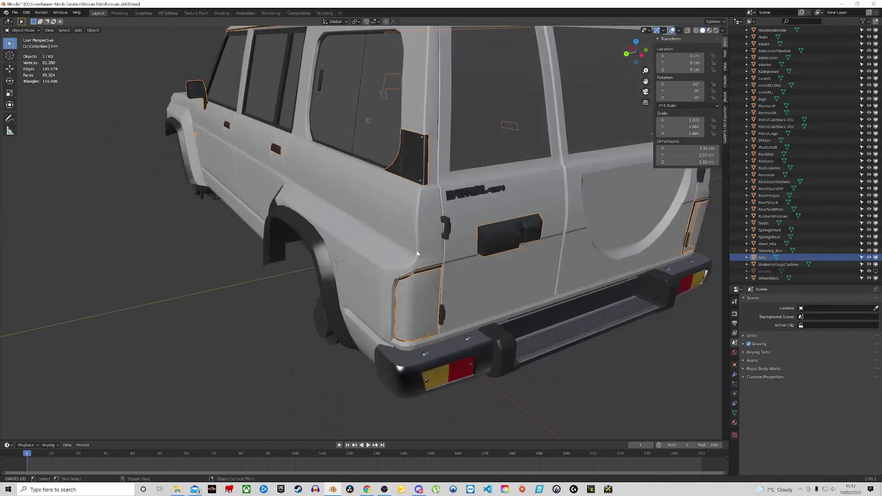
click(462, 200)
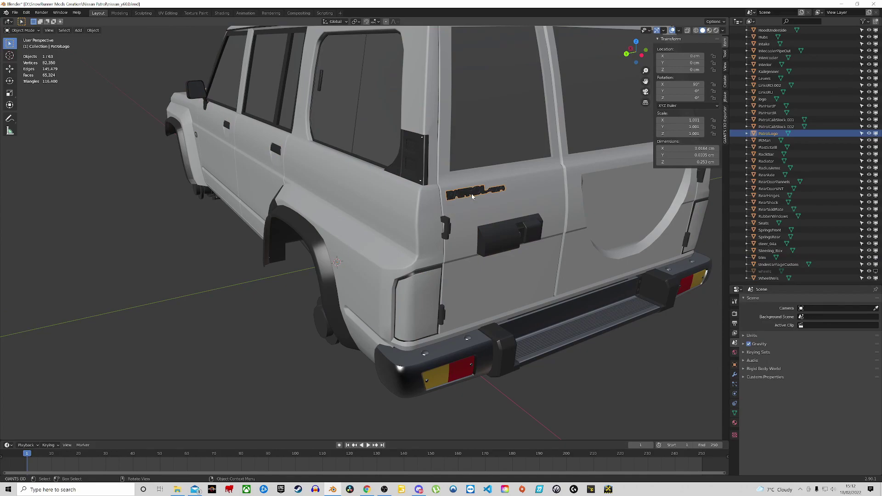
middle_drag(384, 196, 511, 209)
scroll(505, 210, down, 3)
shift+middle_drag(413, 234, 470, 181)
click(318, 233)
scroll(559, 176, up, 4)
middle_drag(593, 248, 563, 217)
scroll(563, 217, down, 5)
middle_drag(563, 285, 530, 235)
middle_drag(493, 158, 494, 220)
scroll(494, 220, up, 5)
shift+click(497, 224)
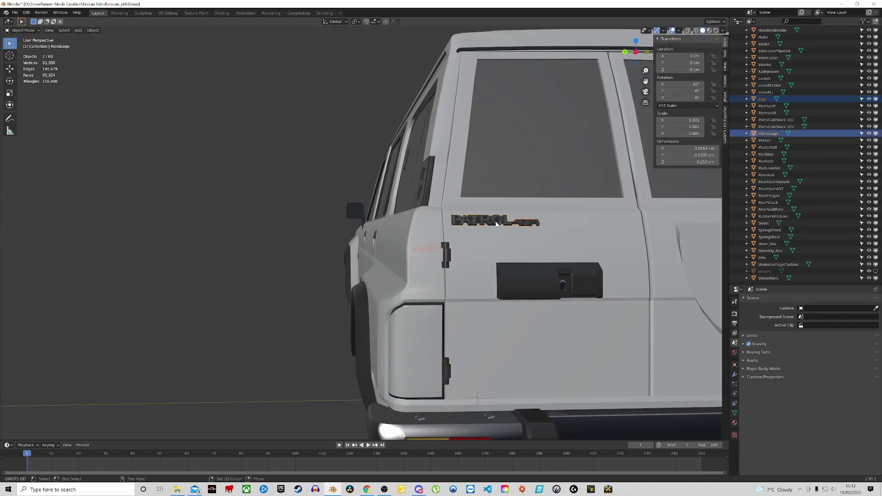
key(ctrl+j)
key(g)
key(Escape)
scroll(801, 159, up, 1)
Step: Rename the joined lettering object as logo and hide it in the viewport
double_click(767, 133)
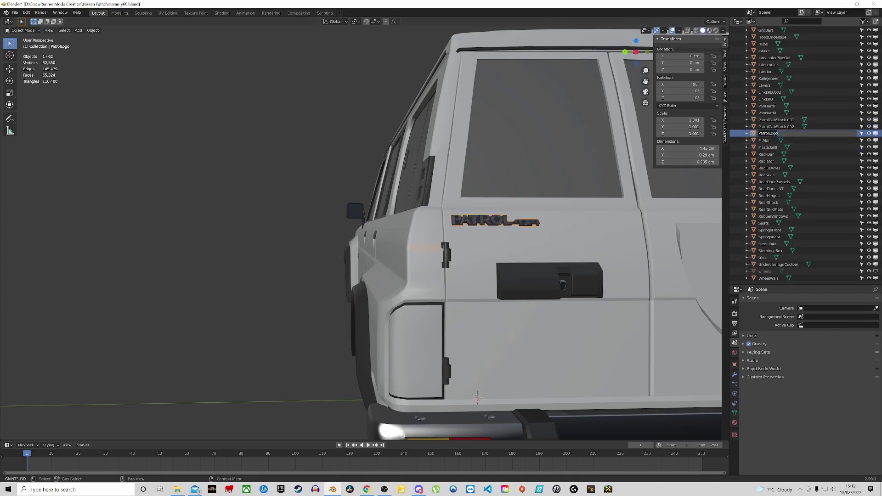
text(logo)
key(Return)
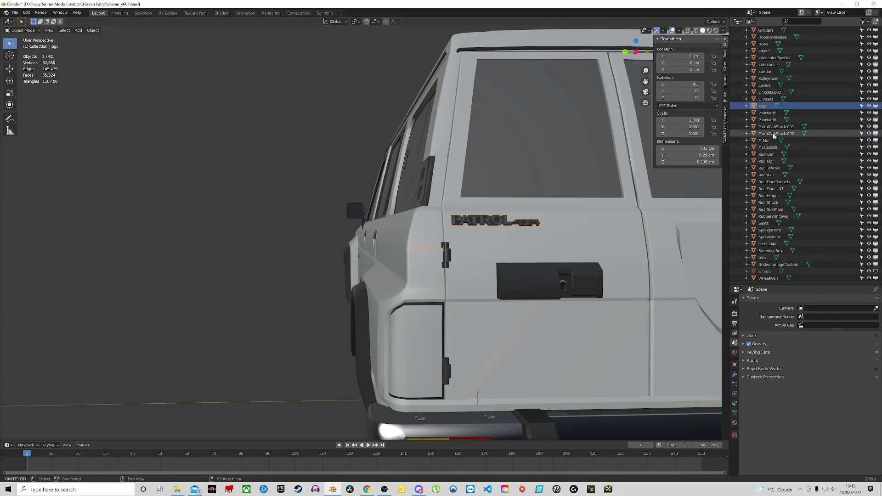
click(876, 106)
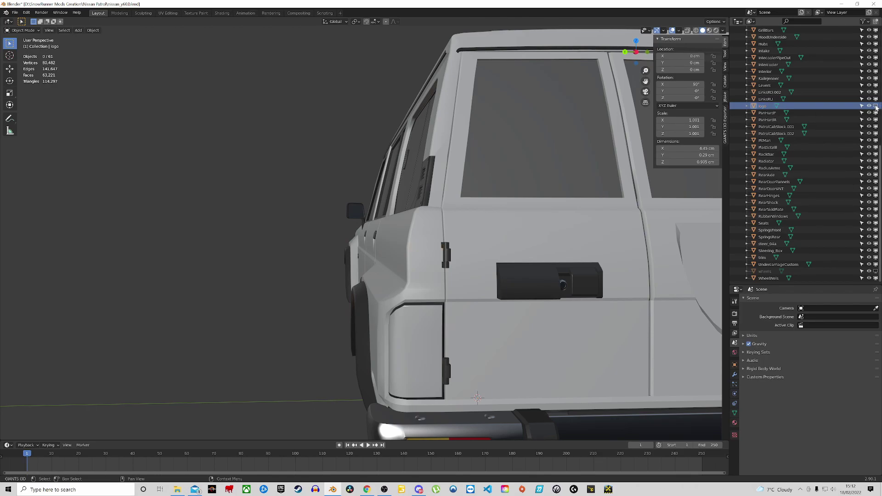
Step: Check the trim object's parts with a cancelled move and hide it in the viewport
scroll(538, 177, down, 5)
middle_drag(553, 232, 542, 224)
click(534, 231)
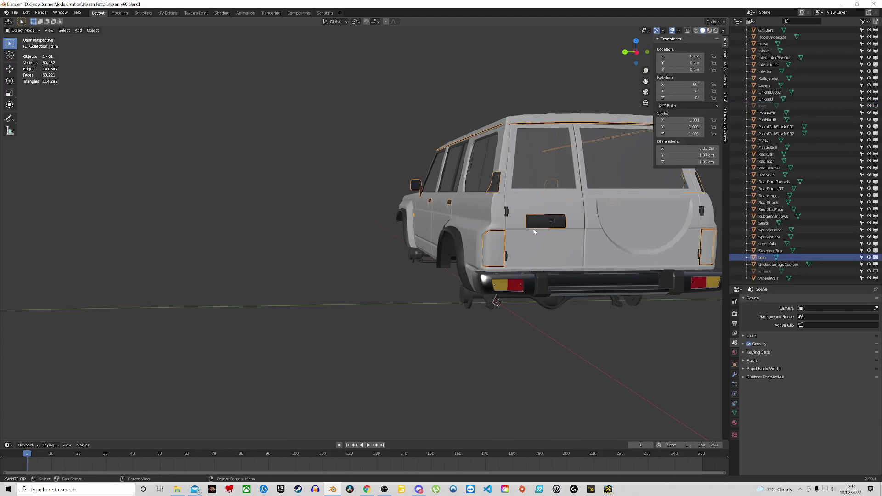
key(g)
right_click(473, 284)
middle_drag(527, 242, 528, 247)
scroll(529, 250, up, 3)
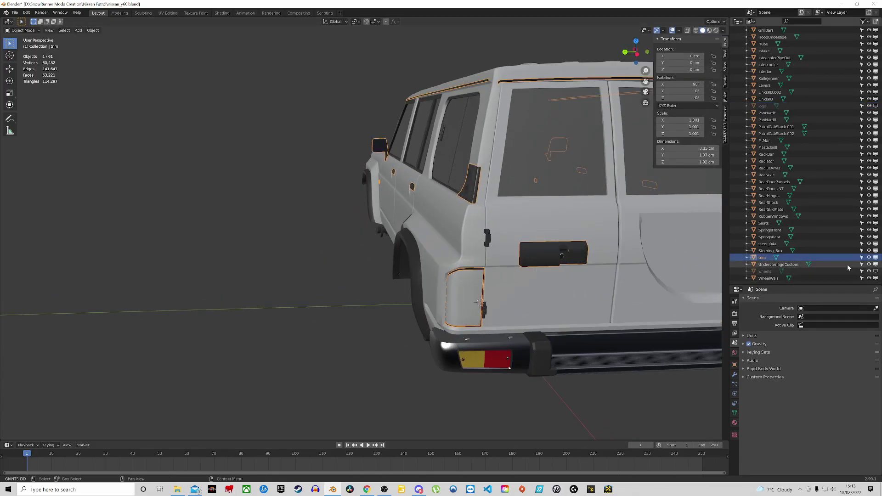
click(874, 259)
Step: Inspect the rear door hinges and join them into the body object
scroll(534, 254, up, 3)
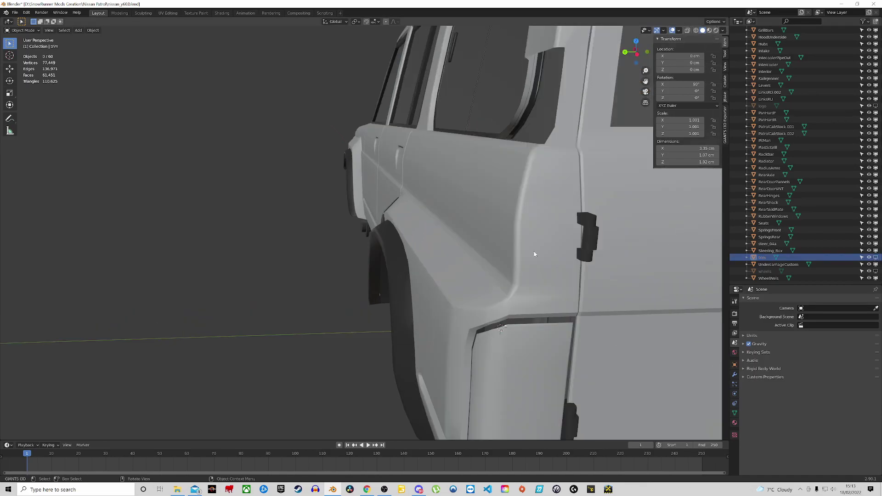
click(588, 238)
scroll(587, 238, down, 4)
middle_drag(551, 237, 492, 229)
scroll(463, 240, up, 3)
scroll(463, 242, down, 4)
scroll(491, 229, up, 6)
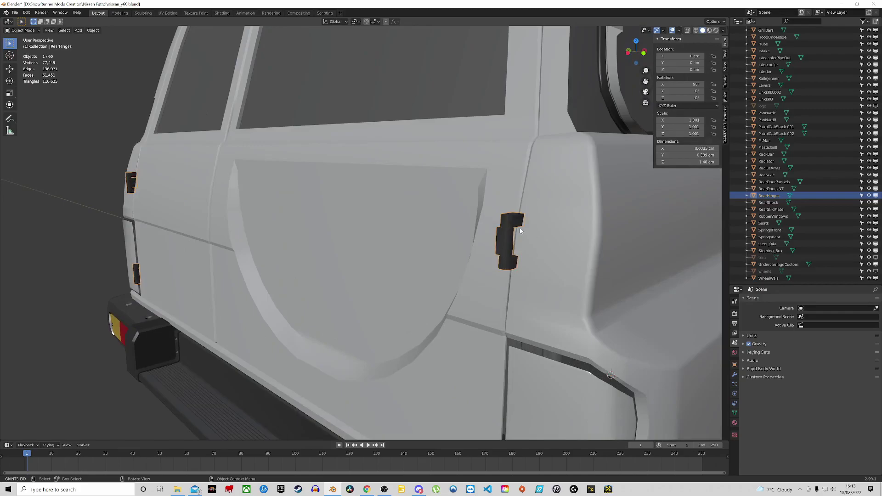
scroll(511, 248, down, 3)
scroll(532, 260, down, 4)
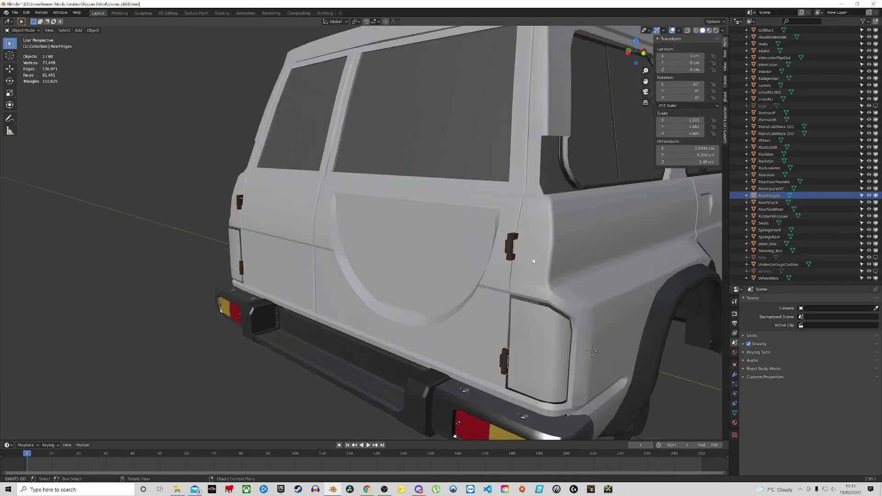
middle_drag(512, 260, 603, 260)
scroll(305, 253, up, 4)
key(Tab)
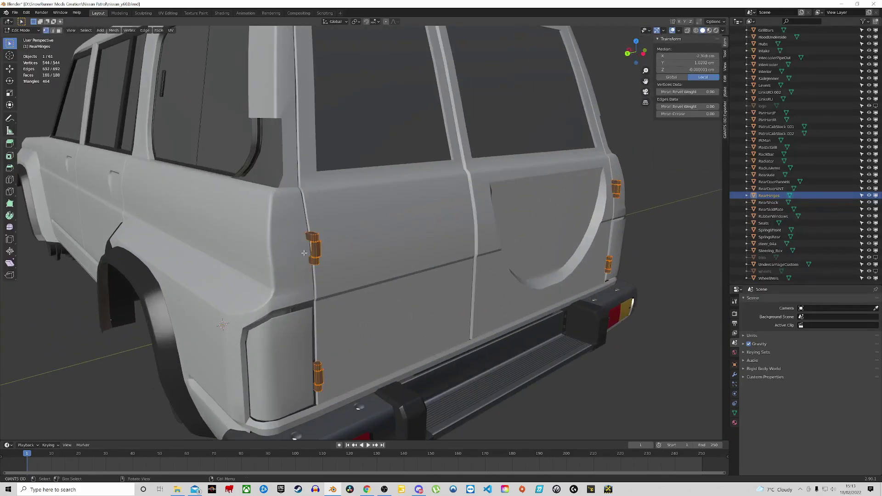
key(Tab)
scroll(357, 239, down, 5)
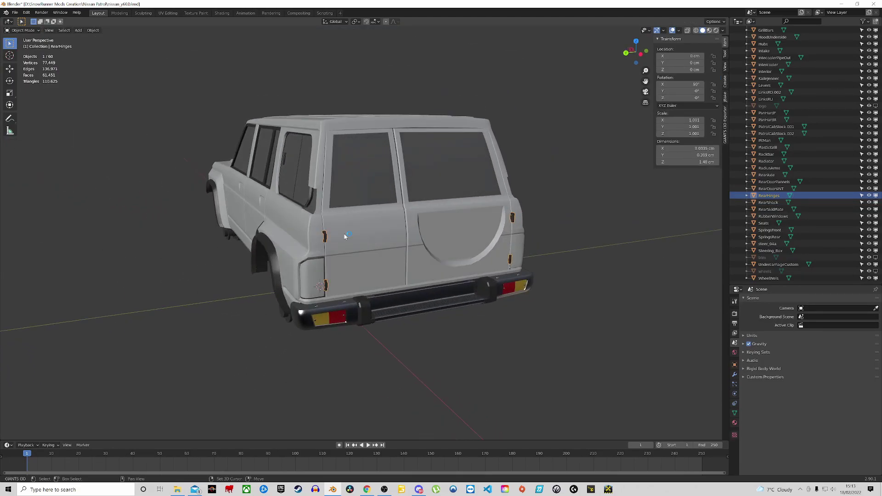
shift+click(345, 237)
key(ctrl+j)
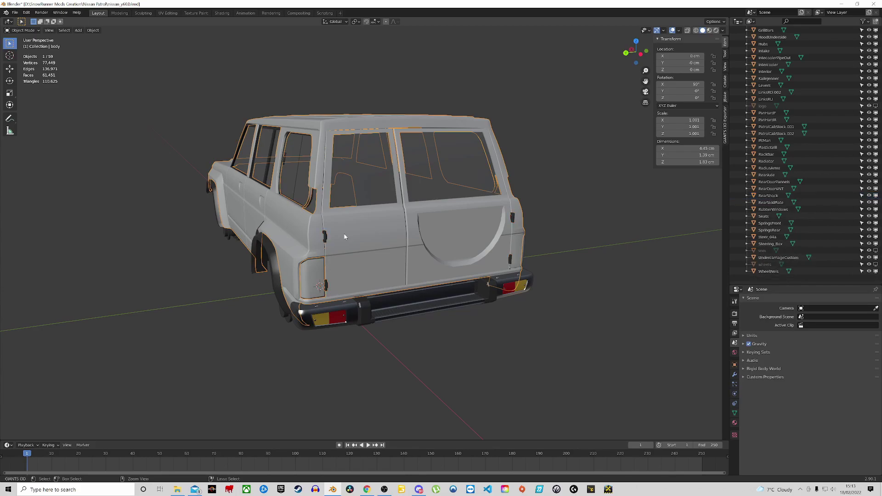
Step: Check which parts belong to the joined body object with a cancelled move
middle_drag(419, 235, 357, 246)
middle_drag(271, 252, 282, 255)
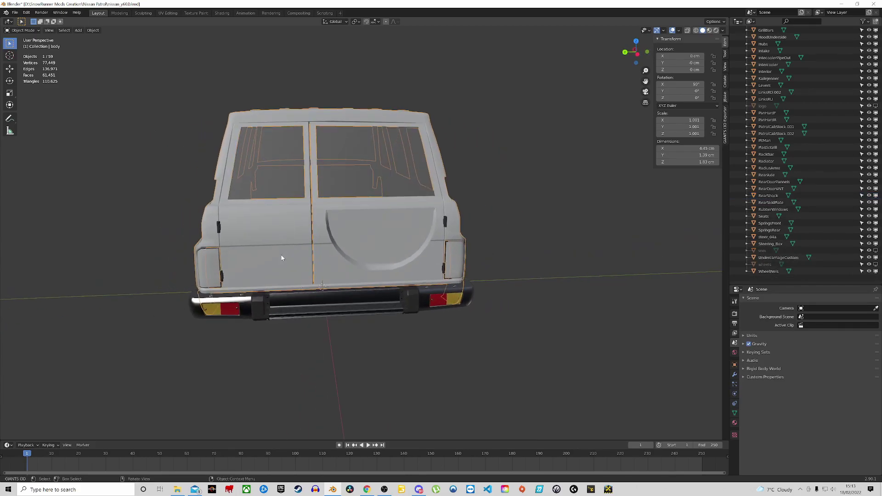
key(g)
right_click(448, 242)
middle_drag(448, 242, 337, 233)
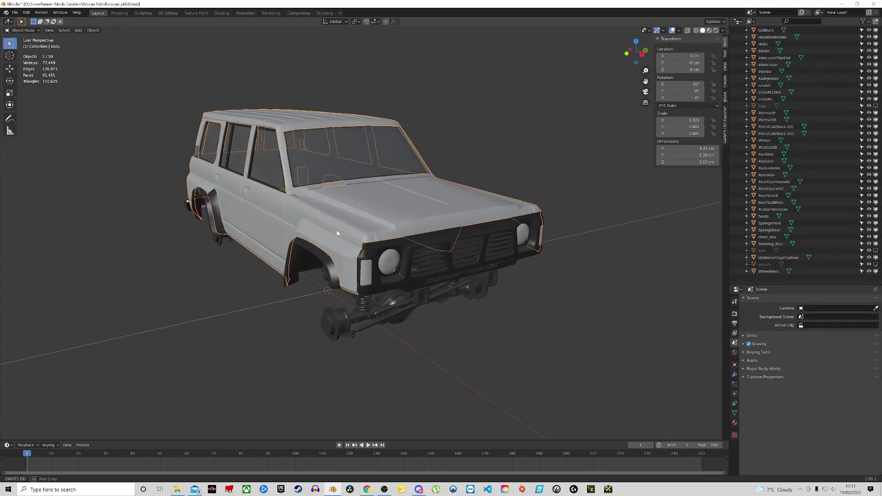
Step: Hide the glass and body objects in the viewport to expose the inner parts
click(385, 269)
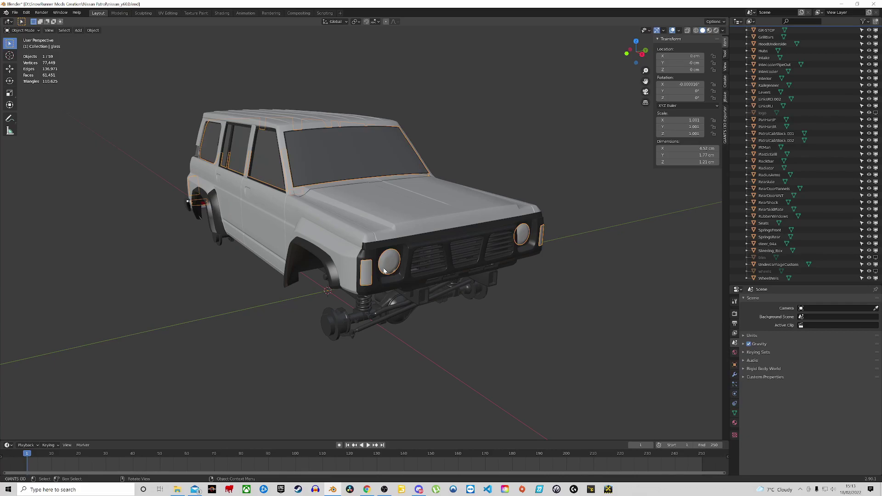
scroll(739, 193, up, 5)
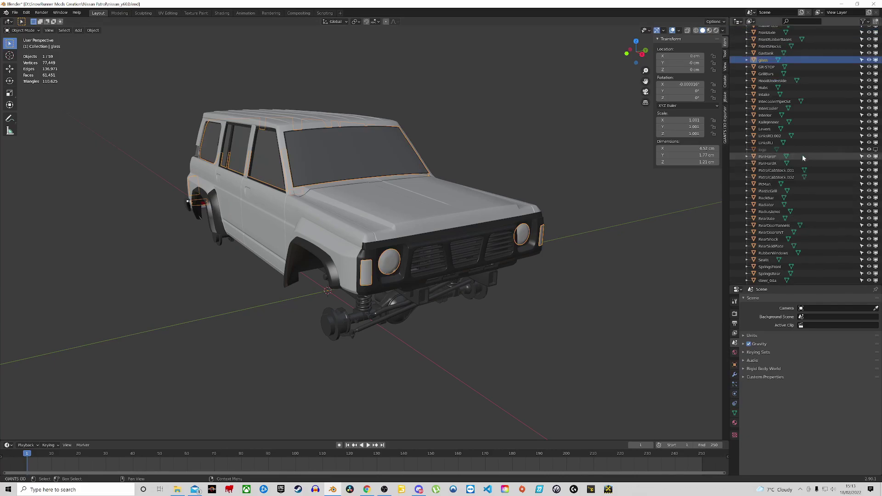
click(869, 87)
click(428, 210)
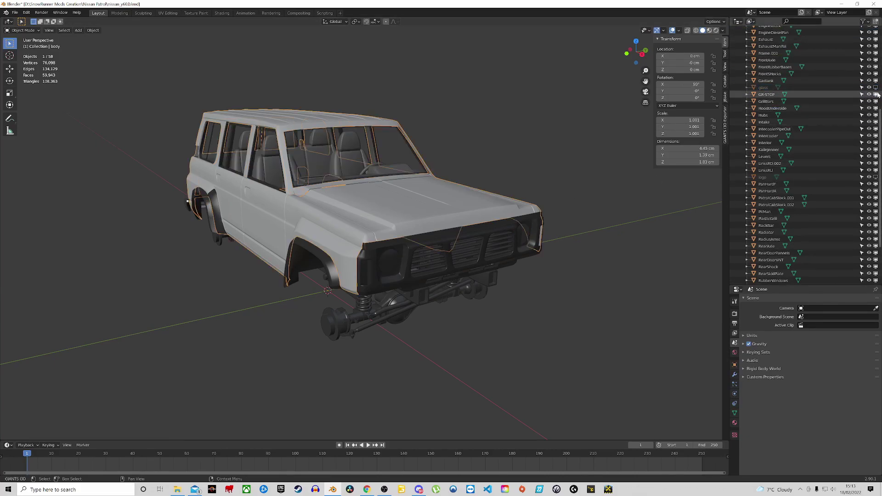
key(KP_Decimal)
scroll(823, 103, up, 8)
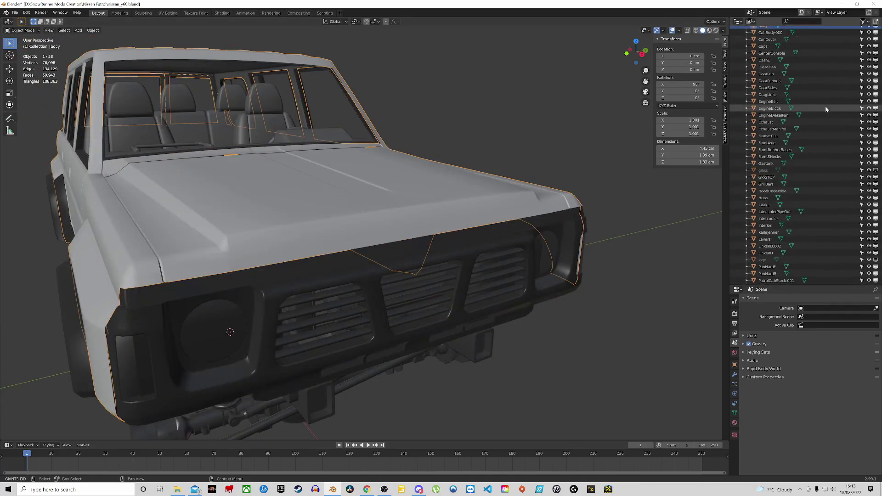
click(869, 91)
Step: Switch to the front orthographic view and hide the door parts, seats and centre console
middle_drag(271, 238, 421, 193)
middle_drag(414, 221, 439, 255)
scroll(439, 255, down, 4)
scroll(330, 190, down, 3)
middle_drag(280, 194, 241, 218)
middle_drag(283, 281, 298, 299)
key(KP_1)
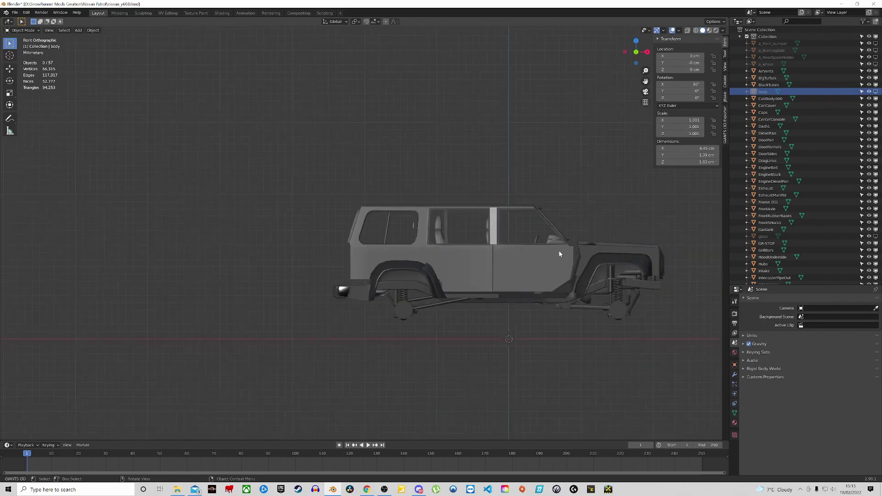
drag(327, 240, 286, 171)
key(h)
scroll(304, 224, up, 4)
drag(104, 219, 56, 160)
key(h)
Step: Hide the dashboard, air vents and steering parts
drag(581, 229, 565, 227)
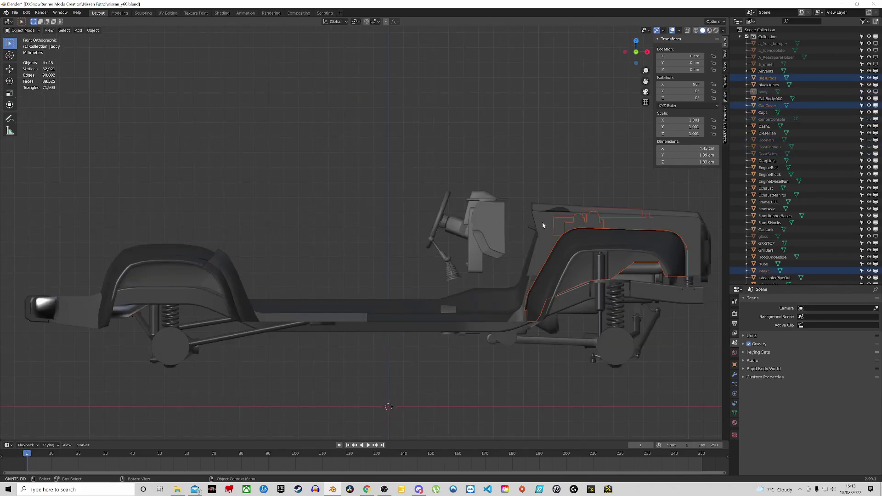
click(502, 245)
drag(486, 281, 426, 186)
key(h)
Step: Hide the undercarriage floor, the hood underside and the wheel wells to reveal the chassis and engine
middle_drag(533, 244, 469, 210)
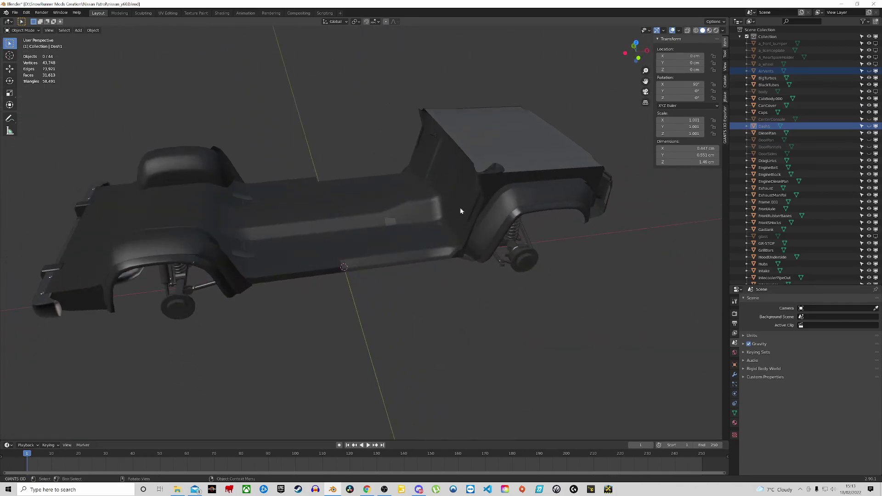
click(405, 207)
middle_drag(406, 207, 303, 204)
key(h)
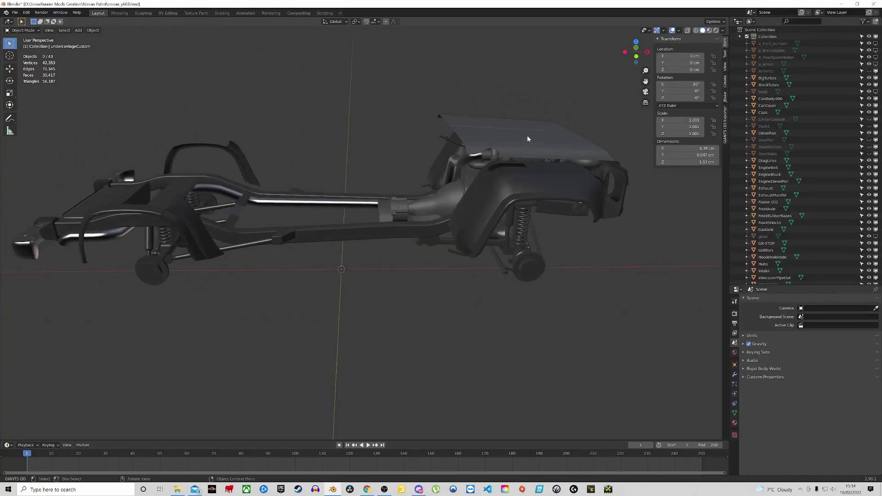
click(529, 139)
key(h)
middle_drag(528, 144, 566, 186)
click(568, 185)
key(h)
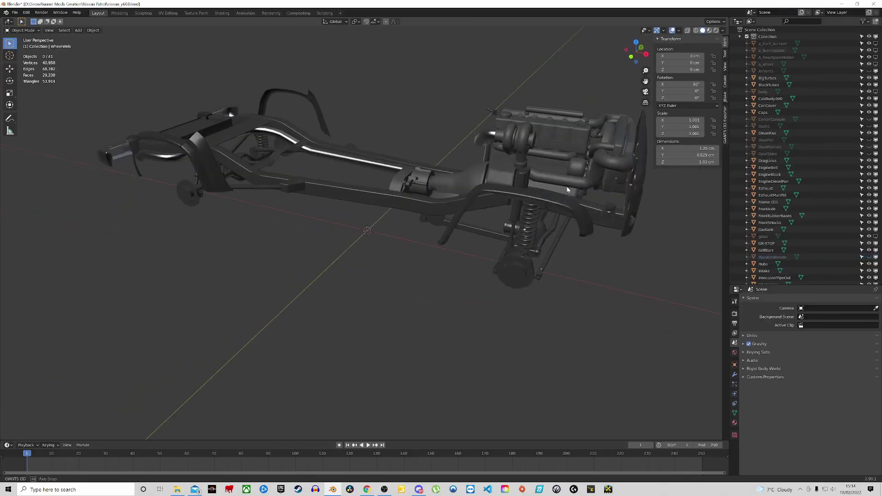
Step: Hide the remaining wheel-arch flares and the plastic front grille around the chassis
click(569, 199)
key(h)
click(324, 112)
key(h)
click(208, 149)
key(h)
middle_drag(209, 149, 422, 190)
middle_drag(289, 139, 493, 206)
click(491, 205)
key(Delete)
scroll(493, 199, up, 3)
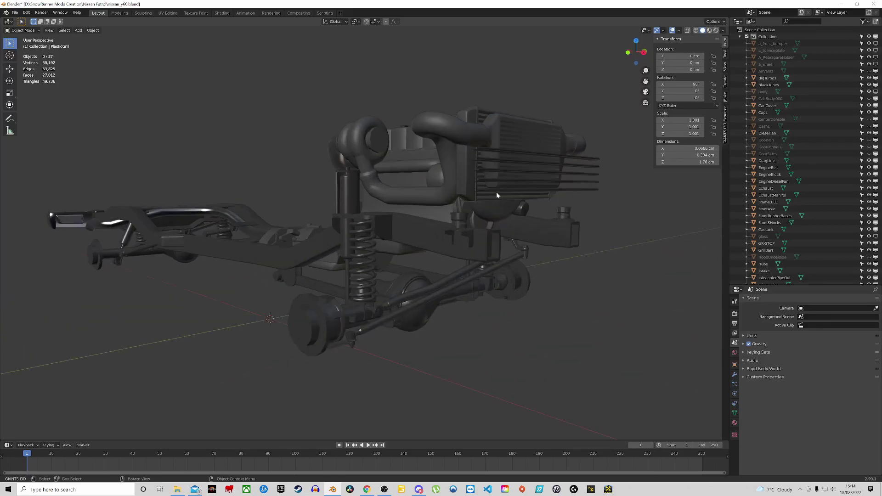
Step: Hide the grille bars in front of the intercooler so only the chassis, suspension and engine remain in view
click(585, 175)
key(Delete)
middle_drag(585, 175, 384, 186)
scroll(556, 197, down, 4)
scroll(403, 186, up, 4)
scroll(403, 186, down, 4)
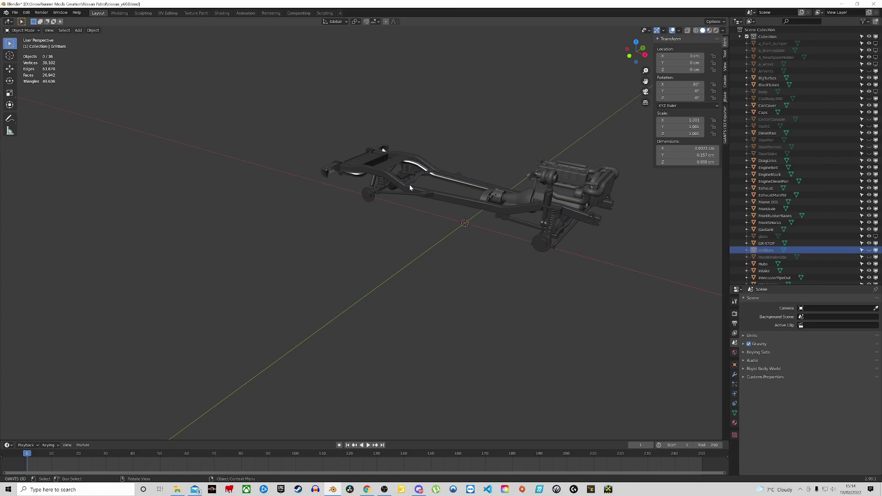
middle_drag(409, 184, 328, 187)
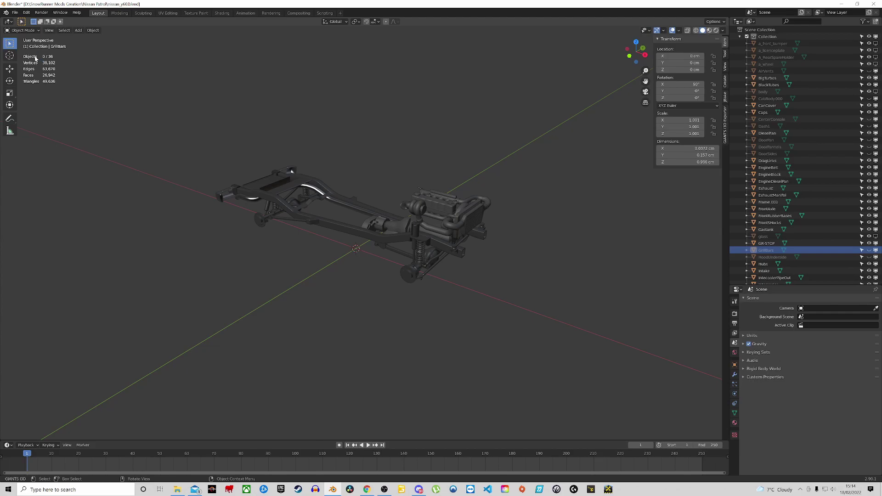
middle_drag(193, 172, 229, 133)
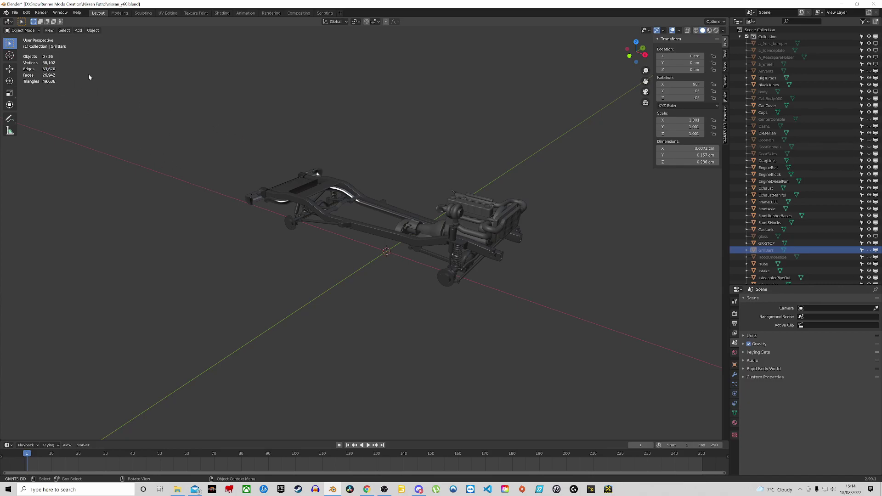
Step: Select the chassis frame and examine its mesh in edit mode, then return to object mode
click(359, 228)
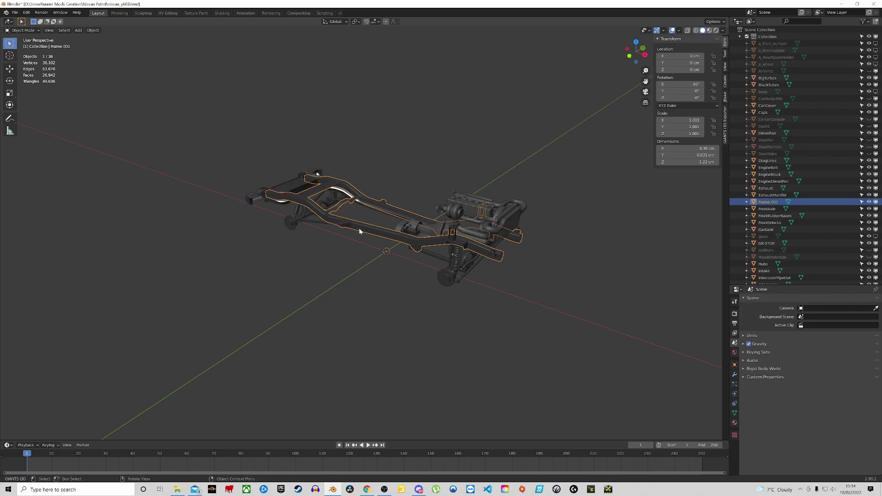
key(Tab)
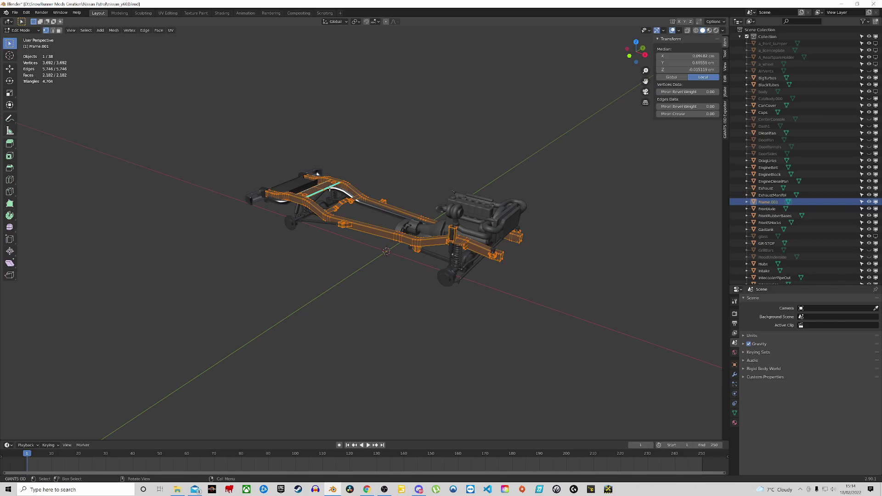
scroll(460, 240, up, 4)
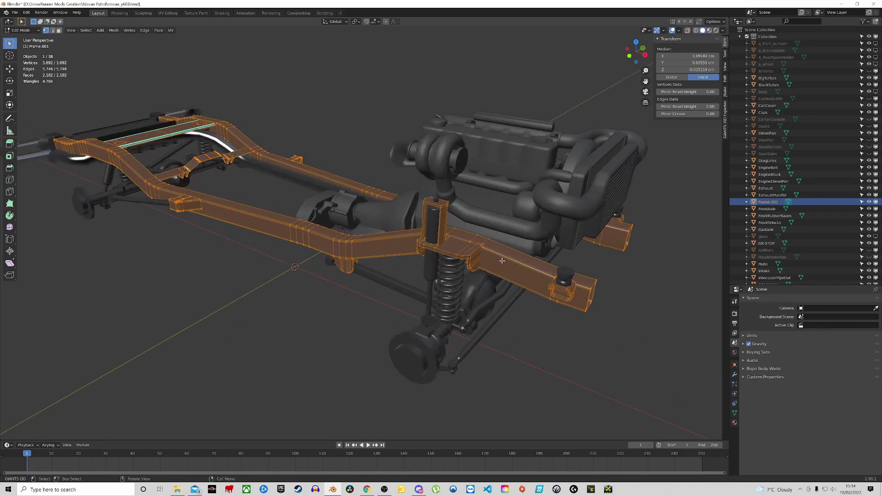
key(Tab)
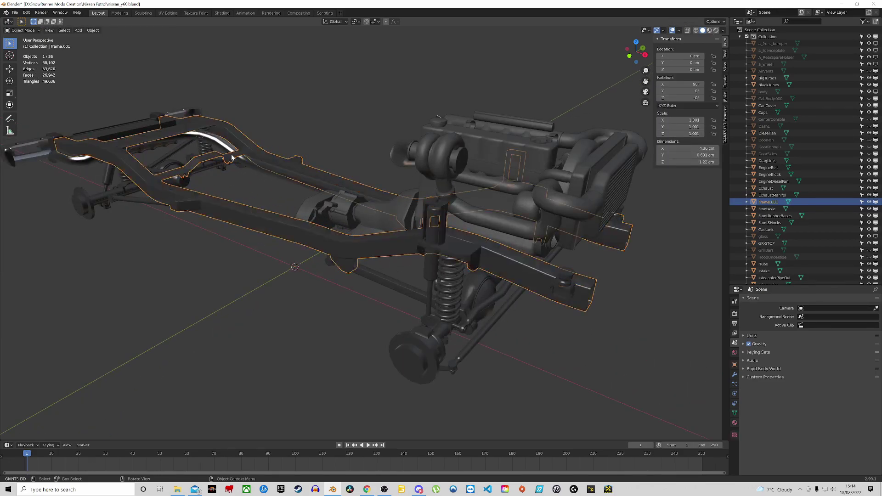
scroll(233, 80, down, 4)
scroll(269, 106, up, 3)
shift+middle_drag(325, 151, 460, 206)
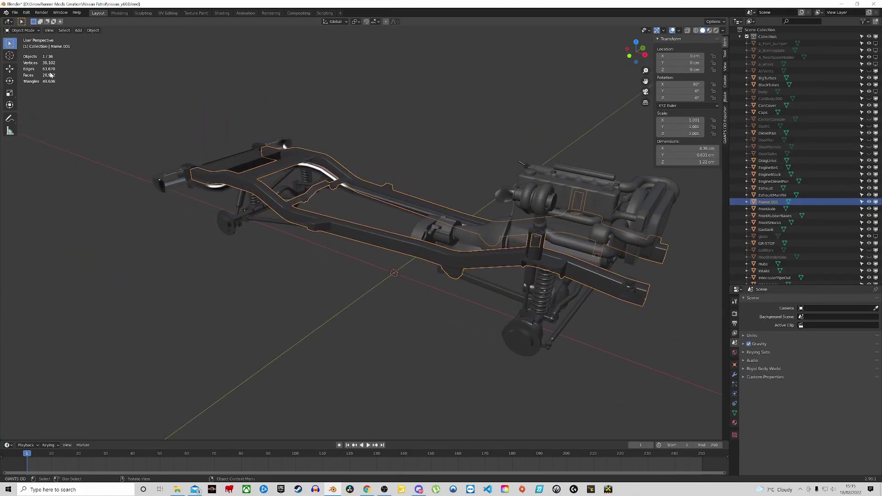
Step: Select the radius arms running from the front axle back to the chassis frame
drag(135, 90, 649, 349)
scroll(458, 261, down, 3)
click(445, 277)
scroll(459, 268, up, 3)
middle_drag(466, 264, 453, 185)
scroll(496, 242, up, 4)
scroll(514, 241, up, 4)
scroll(615, 276, down, 4)
scroll(461, 179, up, 1)
click(461, 179)
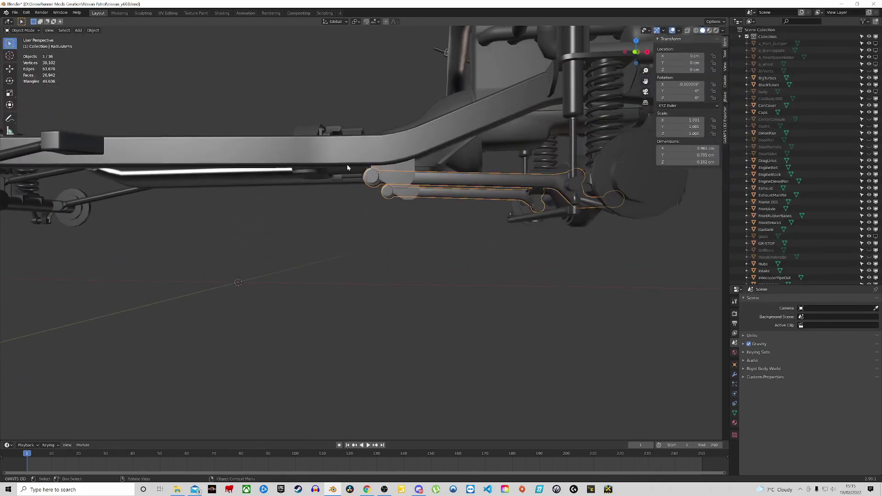
Step: Examine up close how the rear pivot of the radius arm lines up with its frame bracket
scroll(359, 167, up, 4)
scroll(422, 187, up, 3)
click(513, 223)
click(489, 215)
click(424, 212)
click(526, 218)
click(527, 219)
click(419, 223)
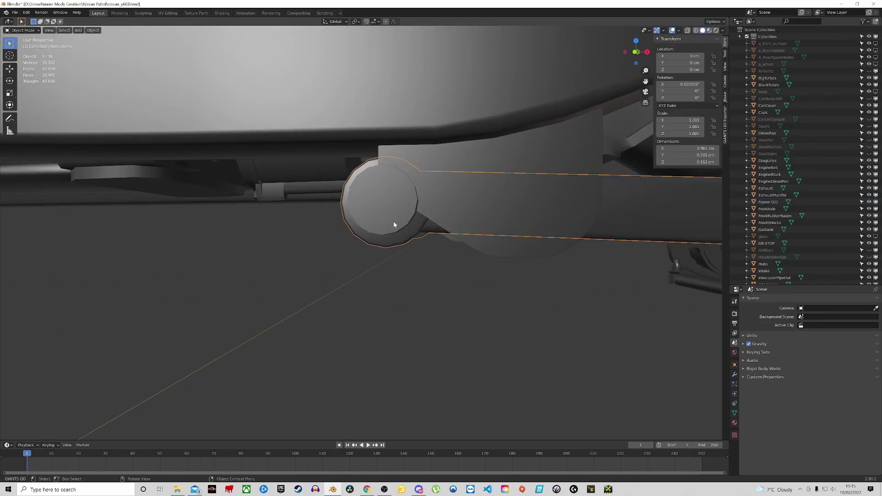
scroll(550, 230, down, 4)
scroll(550, 236, down, 5)
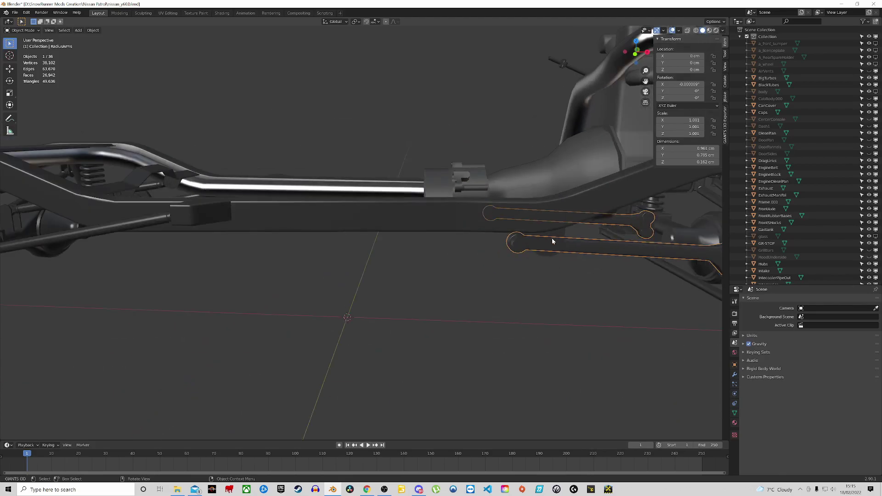
Step: In front view, select the rear pivot ends of both radius arms and move them about 0.11 cm forward onto the frame brackets
key(KP_1)
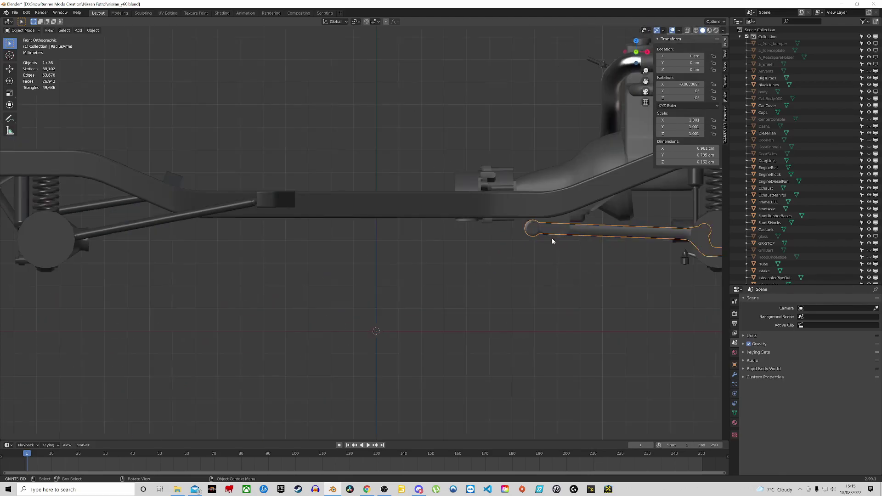
shift+middle_drag(552, 238, 413, 230)
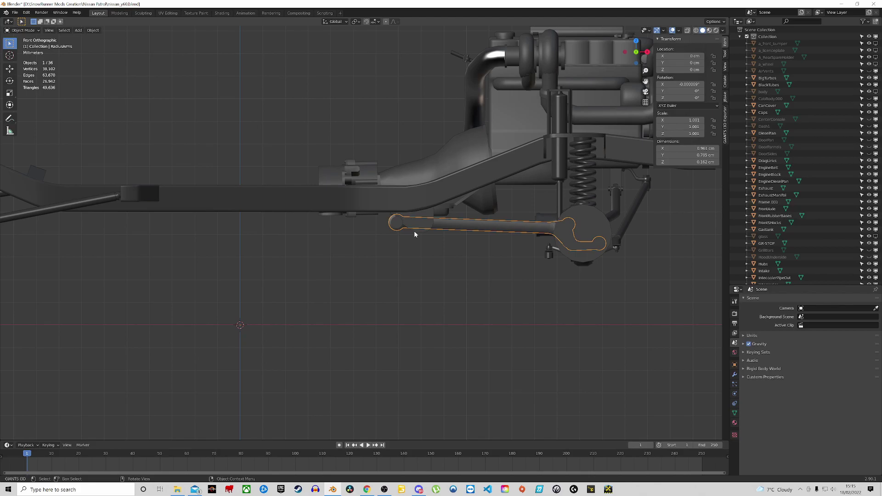
scroll(471, 236, up, 4)
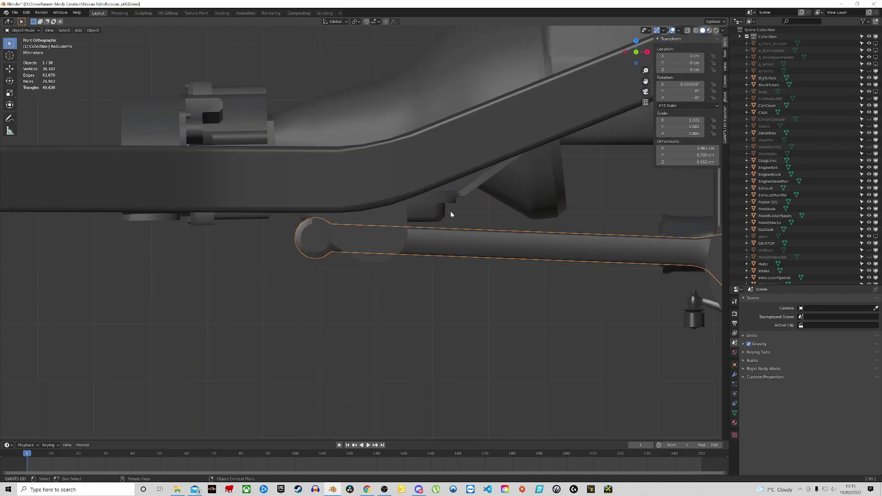
scroll(460, 225, down, 3)
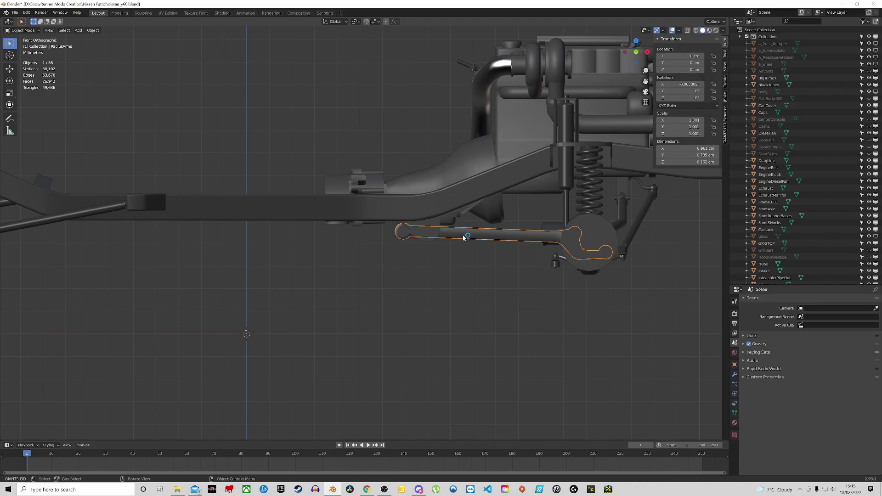
key(Tab)
scroll(404, 233, up, 2)
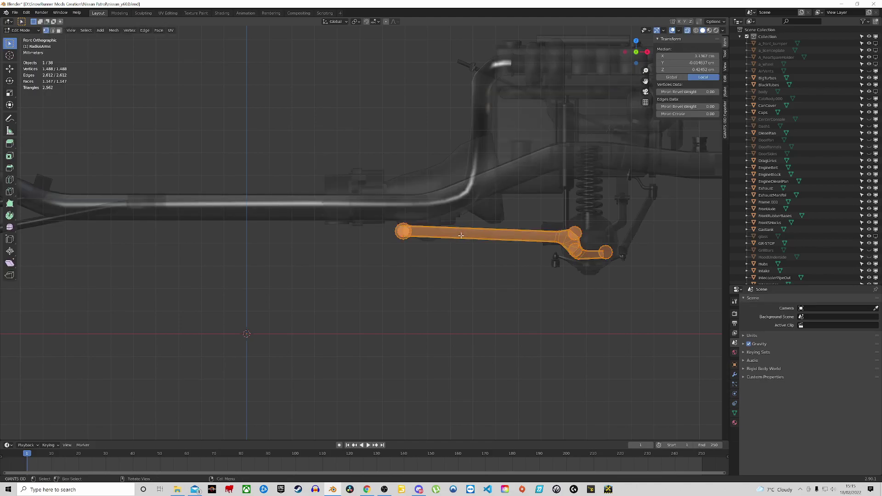
scroll(405, 236, up, 3)
drag(349, 180, 436, 306)
scroll(482, 244, down, 4)
scroll(449, 225, up, 4)
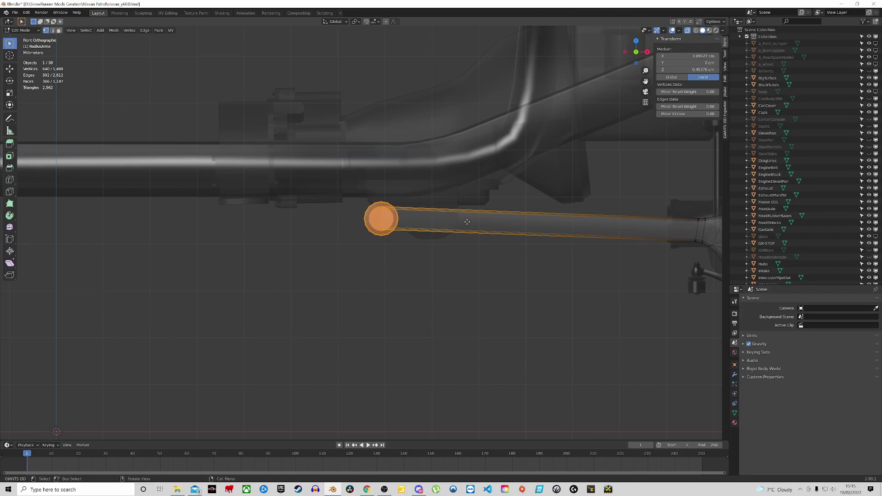
key(g)
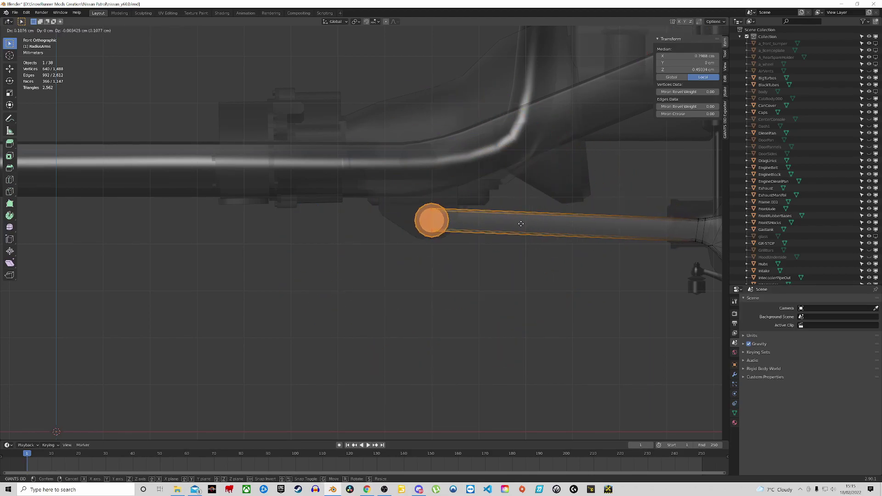
click(521, 224)
Step: Check the moved radius arm pivots against the frame brackets from the front, from below and in perspective, with X-ray on and off
key(KP_Decimal)
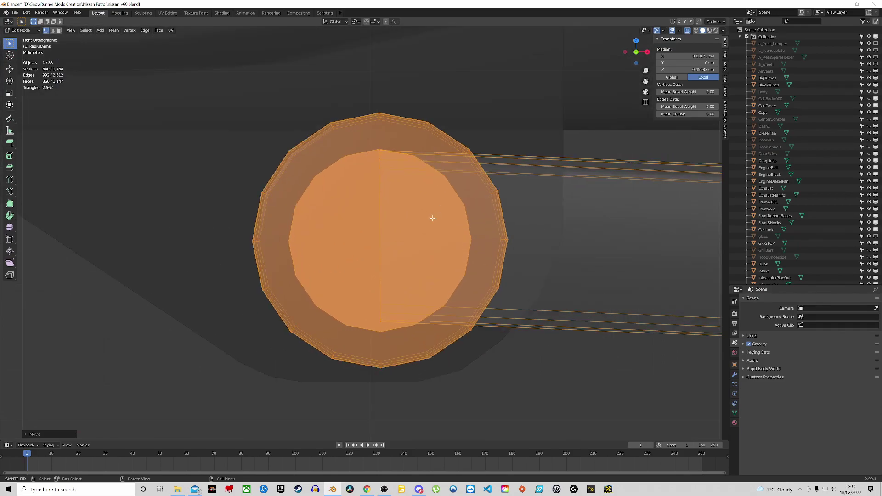
scroll(432, 218, down, 7)
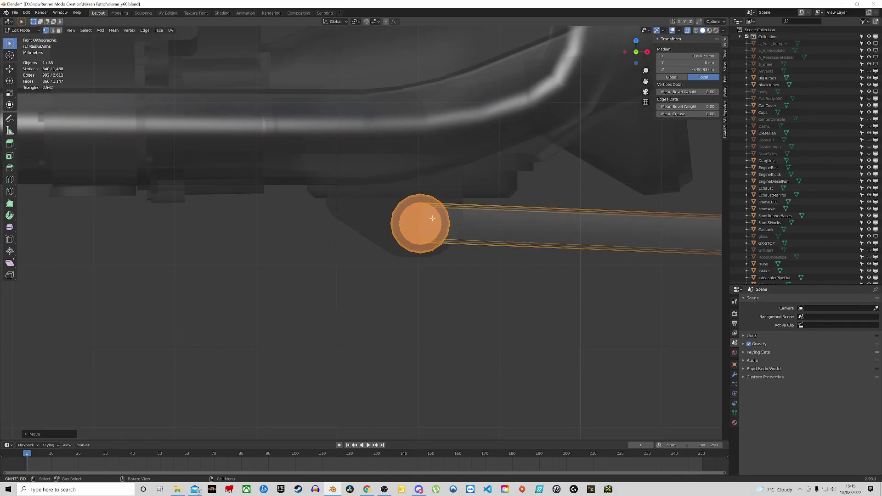
key(ctrl+KP_7)
scroll(429, 219, down, 3)
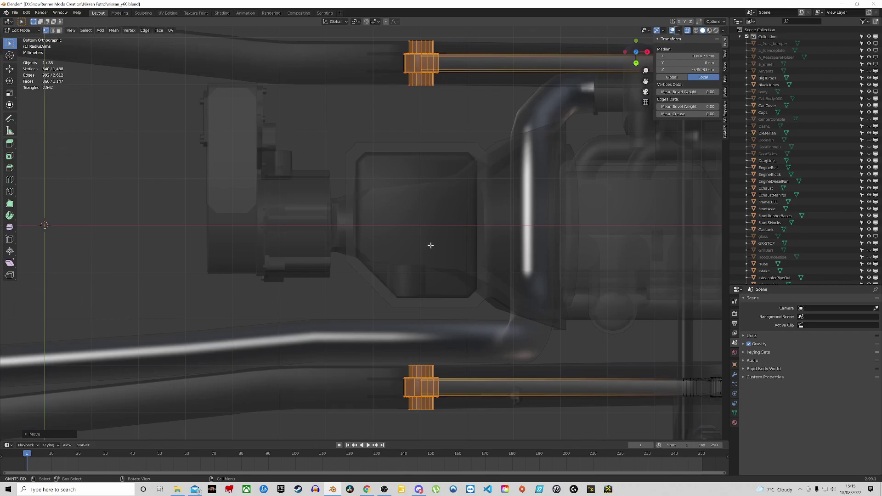
scroll(426, 239, down, 1)
shift+middle_drag(446, 312, 443, 225)
scroll(444, 273, up, 5)
middle_drag(407, 265, 406, 236)
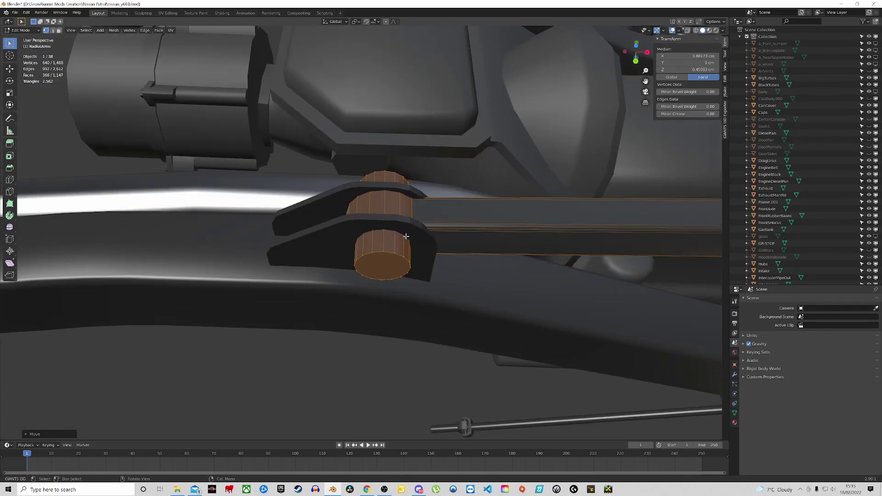
key(alt+z)
key(alt+z)
key(alt+z)
key(alt+z)
Step: Examine the rear suspension links and their frame brackets, and leave edit mode on the radius arms
scroll(406, 235, down, 3)
scroll(407, 211, up, 2)
middle_drag(407, 237, 430, 232)
scroll(404, 193, down, 4)
scroll(404, 194, up, 4)
scroll(439, 215, down, 4)
scroll(431, 192, down, 5)
scroll(430, 191, up, 4)
shift+middle_drag(168, 242, 468, 197)
scroll(402, 191, down, 4)
scroll(402, 170, up, 5)
scroll(529, 227, down, 4)
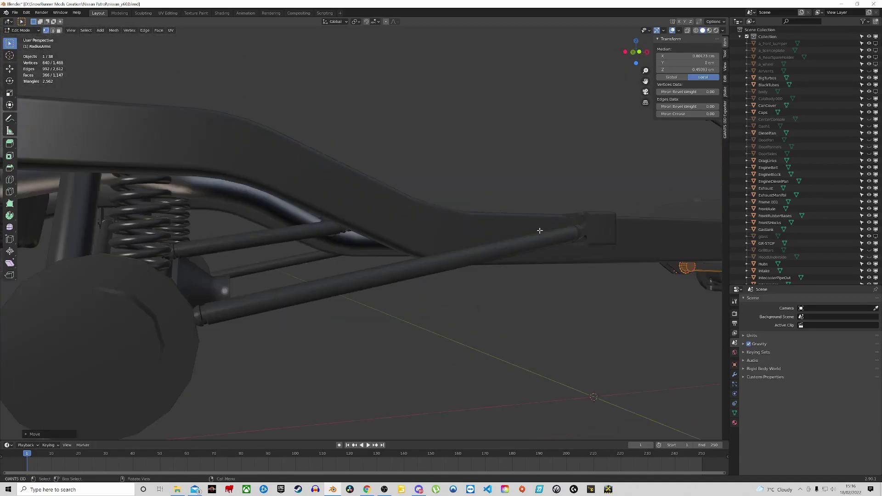
scroll(529, 228, up, 3)
key(Tab)
Step: Look along the chassis from the rear to the front suspension and select the front coil springs
scroll(582, 221, down, 5)
middle_drag(382, 263, 431, 251)
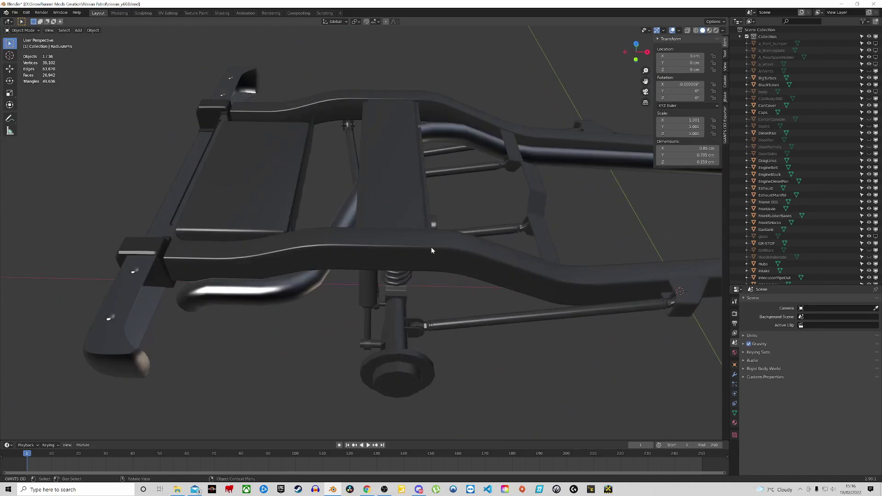
shift+middle_drag(516, 217, 404, 213)
scroll(404, 212, down, 5)
shift+middle_drag(593, 215, 361, 208)
scroll(361, 208, up, 6)
scroll(360, 204, up, 7)
scroll(357, 189, down, 4)
click(344, 160)
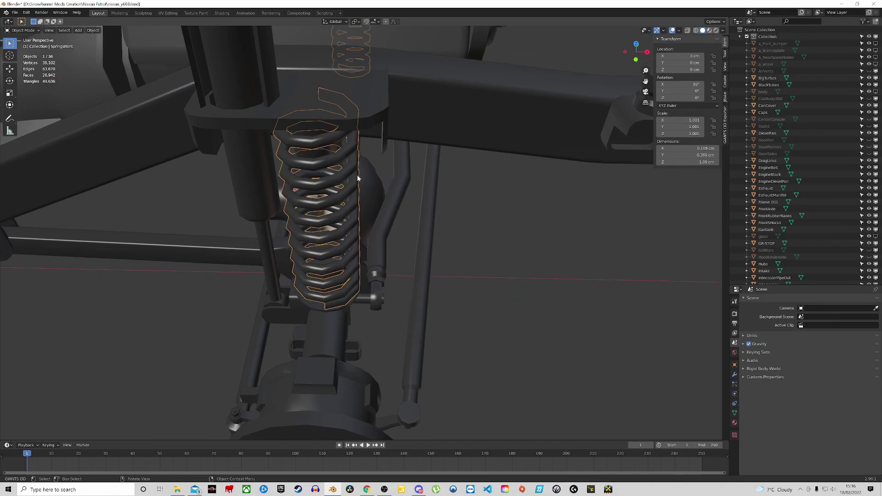
Step: Examine the front coil springs' fit between the frame mounts and the axle from the side, front and perspective views
scroll(344, 159, down, 4)
middle_drag(344, 159, 372, 160)
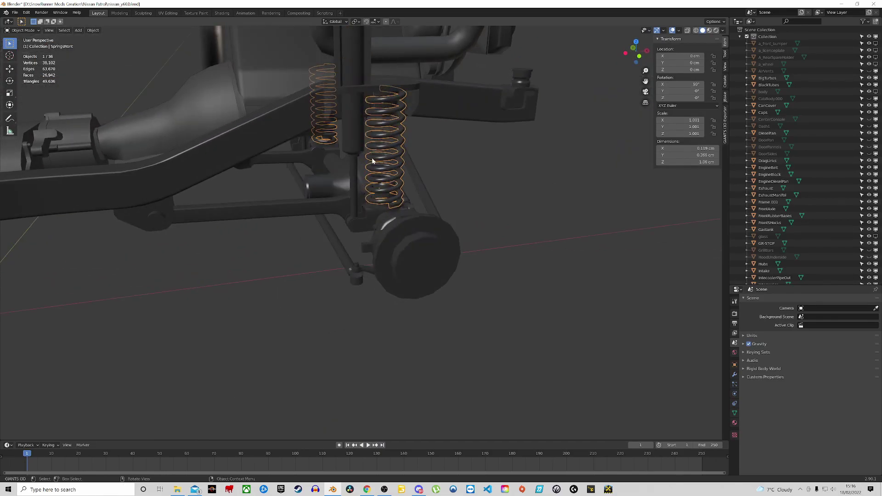
middle_drag(386, 158, 404, 183)
scroll(403, 183, up, 3)
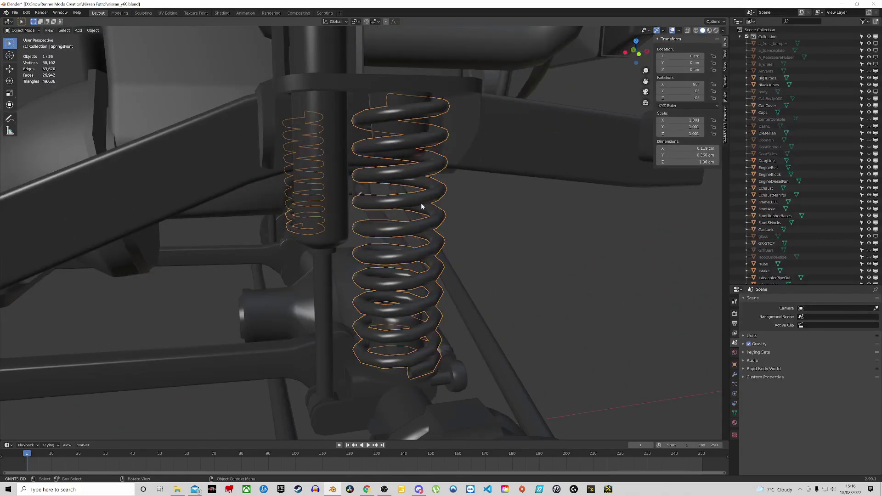
scroll(430, 253, down, 3)
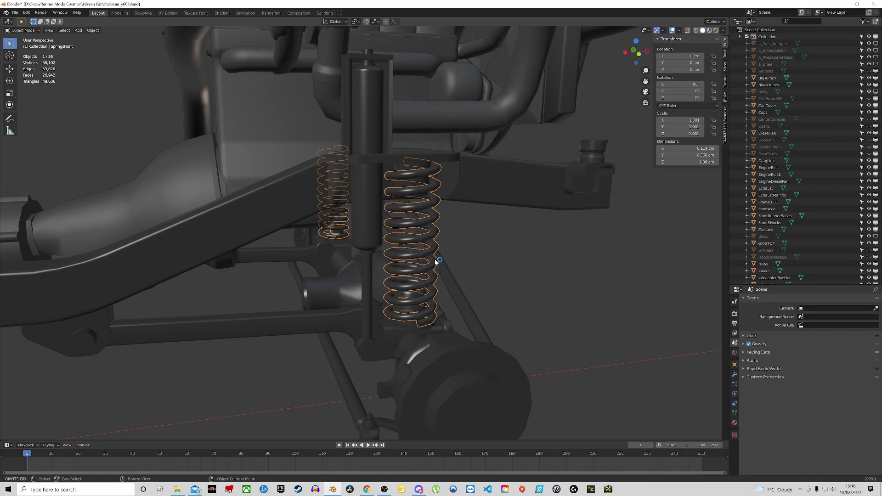
scroll(443, 253, down, 4)
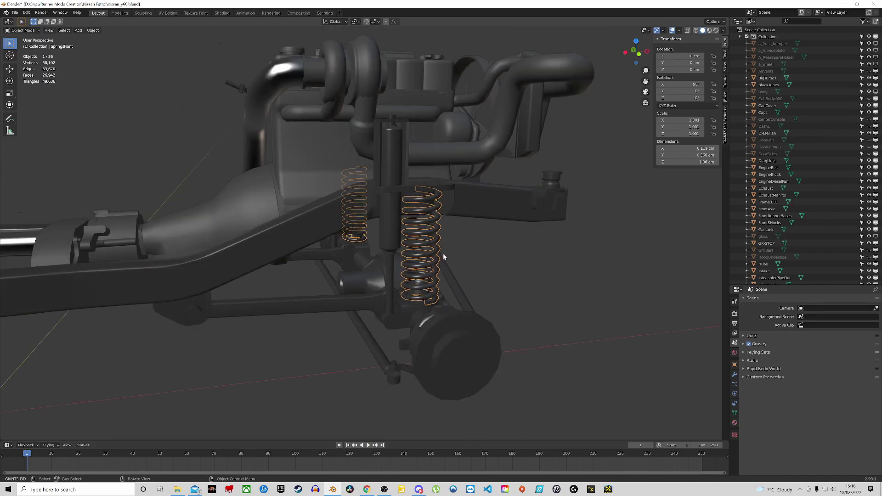
scroll(443, 256, up, 4)
scroll(434, 253, down, 4)
scroll(427, 263, up, 4)
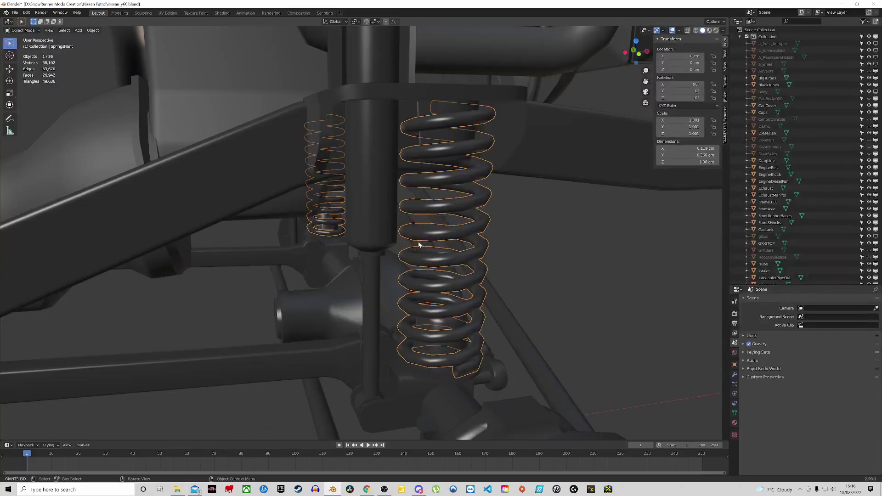
scroll(435, 231, down, 4)
scroll(421, 219, up, 3)
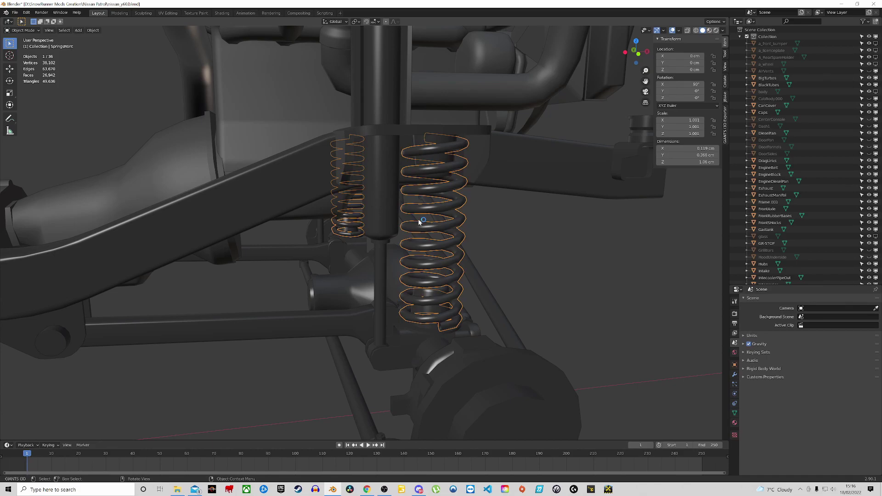
key(KP_1)
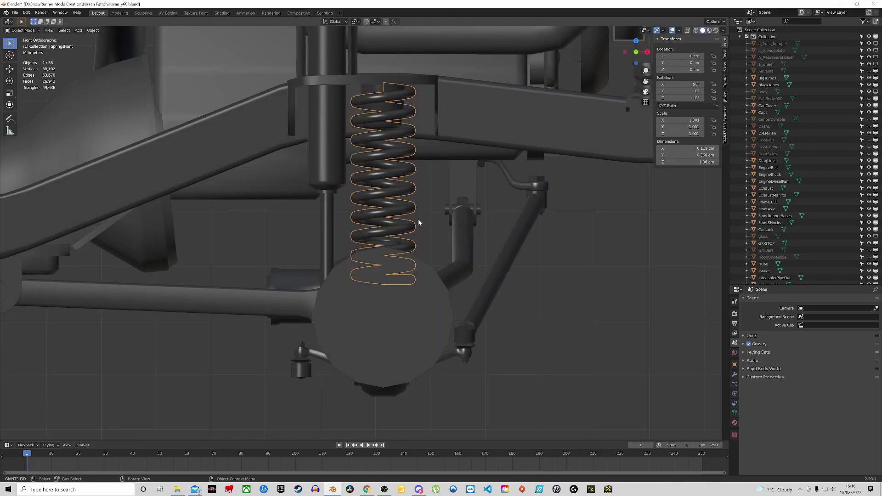
scroll(412, 159, down, 5)
middle_drag(411, 159, 363, 185)
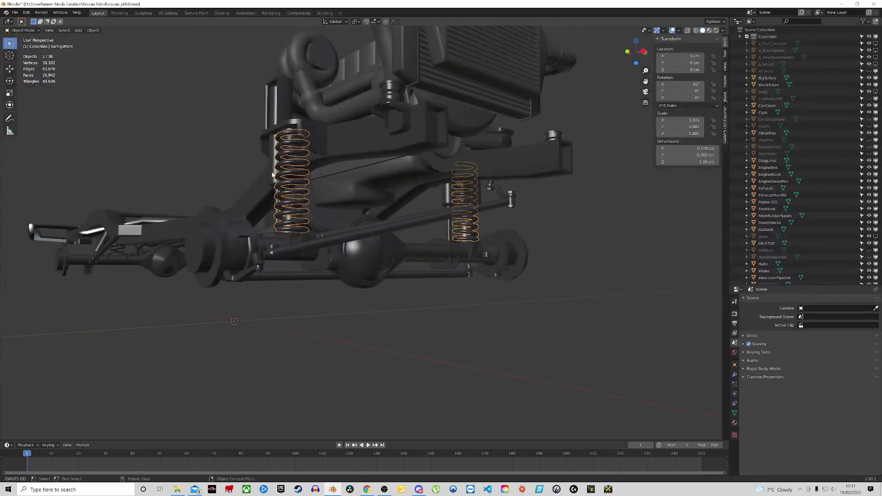
middle_drag(244, 188, 411, 163)
scroll(450, 204, up, 4)
scroll(465, 208, down, 4)
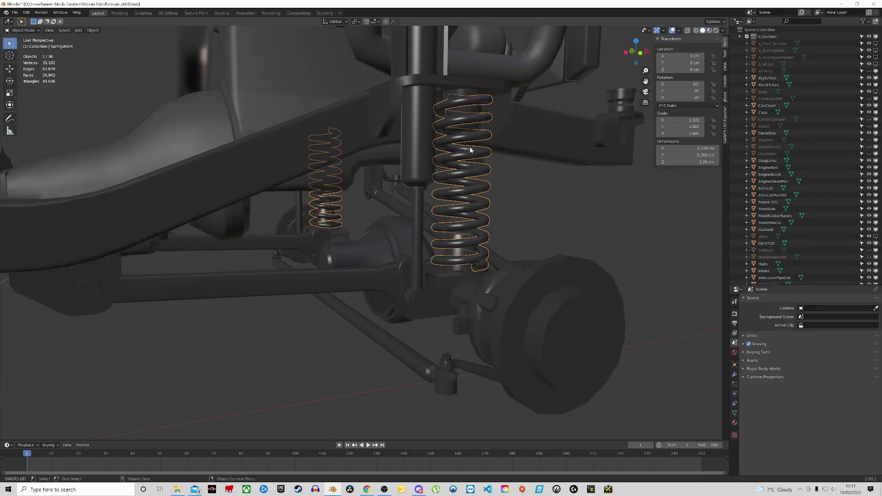
Step: Try to move the front coil springs out of their mounts
middle_drag(465, 208, 431, 207)
key(g)
right_click(512, 205)
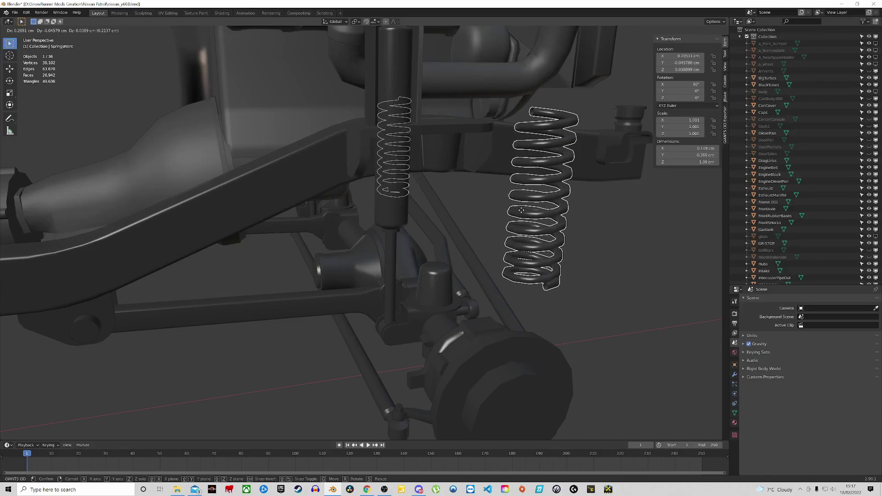
Step: Examine the front axle's lower spring seats by shifting the front coil springs aside, and cancel the move
scroll(453, 240, up, 5)
middle_drag(452, 240, 441, 270)
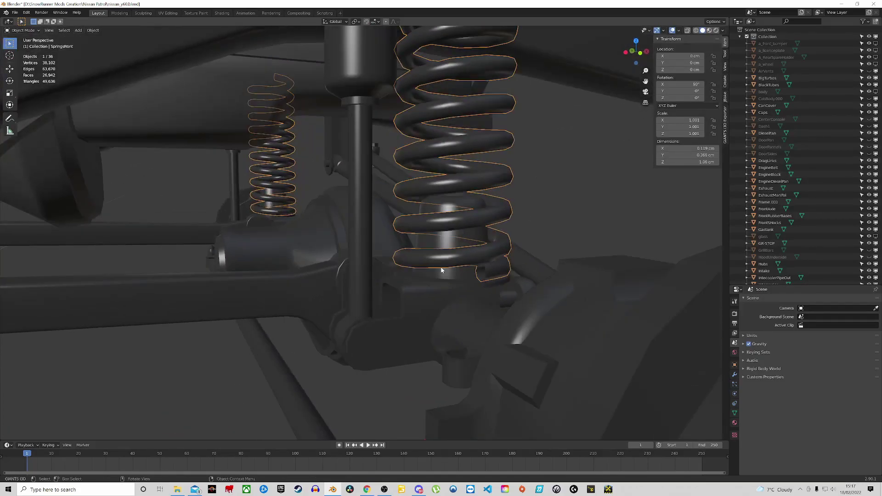
key(g)
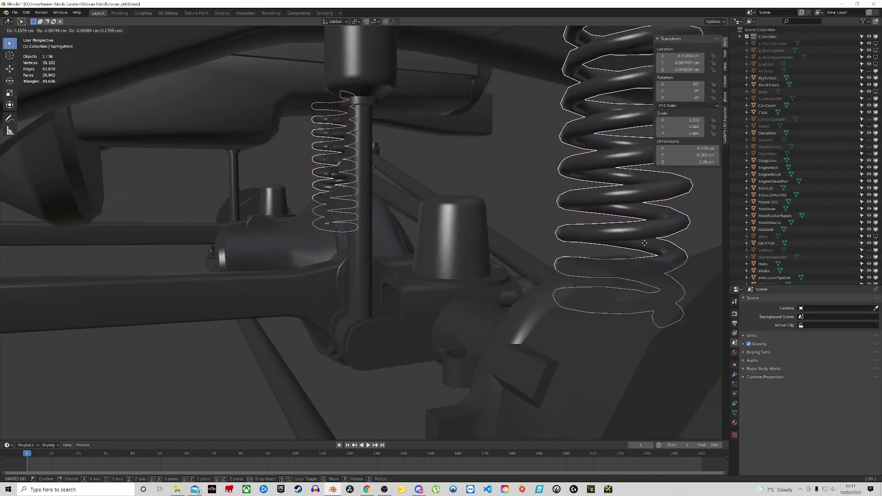
right_click(628, 221)
Step: Examine the rear suspension from the side and from below, and select the rear coil springs
middle_drag(522, 133, 466, 125)
scroll(465, 126, down, 5)
shift+middle_drag(311, 280, 529, 225)
shift+middle_drag(308, 170, 505, 158)
scroll(288, 159, down, 5)
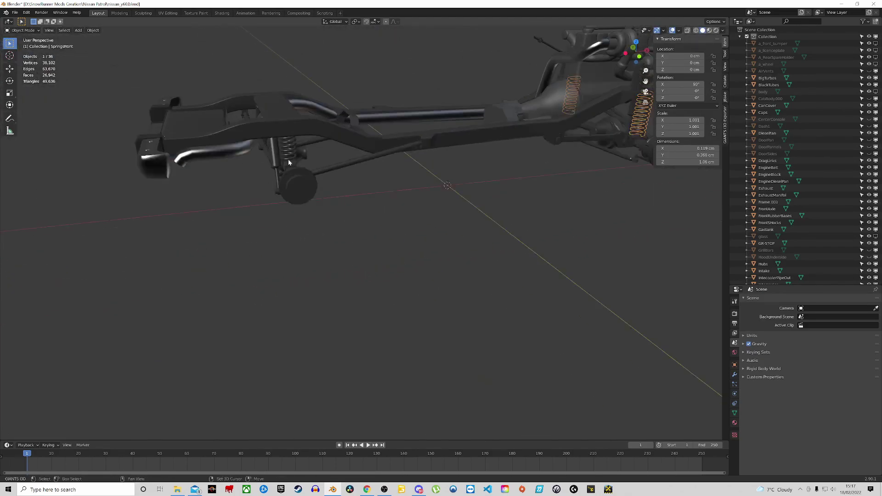
scroll(357, 158, up, 12)
scroll(384, 158, down, 5)
shift+middle_drag(384, 148, 404, 175)
scroll(391, 177, down, 4)
scroll(421, 161, up, 1)
scroll(409, 151, up, 2)
scroll(417, 115, down, 2)
middle_drag(418, 115, 349, 308)
scroll(390, 280, down, 4)
shift+middle_drag(425, 254, 458, 279)
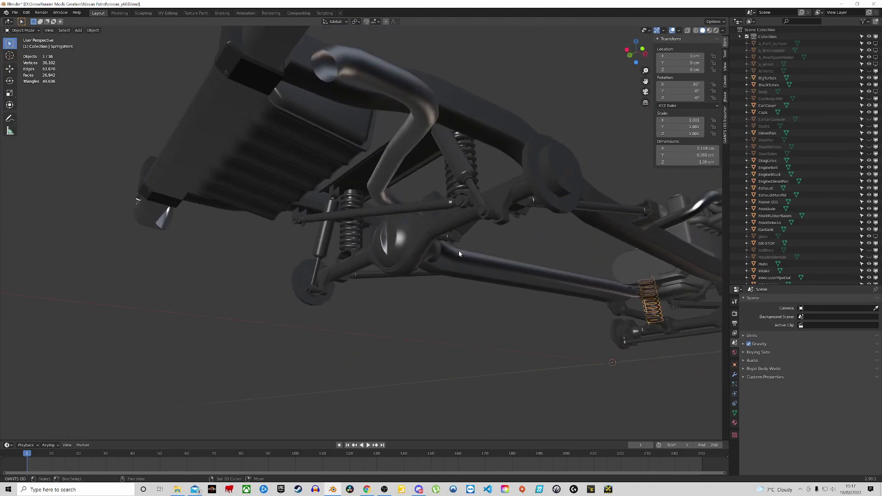
scroll(462, 165, up, 4)
middle_drag(488, 137, 413, 158)
scroll(459, 159, up, 4)
click(392, 133)
Step: Return to the front suspension and examine how the coil spring sits on the front axle
scroll(399, 151, down, 2)
shift+middle_drag(436, 348, 427, 259)
middle_drag(427, 259, 207, 315)
scroll(170, 300, down, 5)
scroll(529, 328, down, 3)
shift+middle_drag(530, 328, 289, 248)
scroll(290, 251, down, 5)
middle_drag(385, 250, 388, 268)
scroll(313, 316, up, 10)
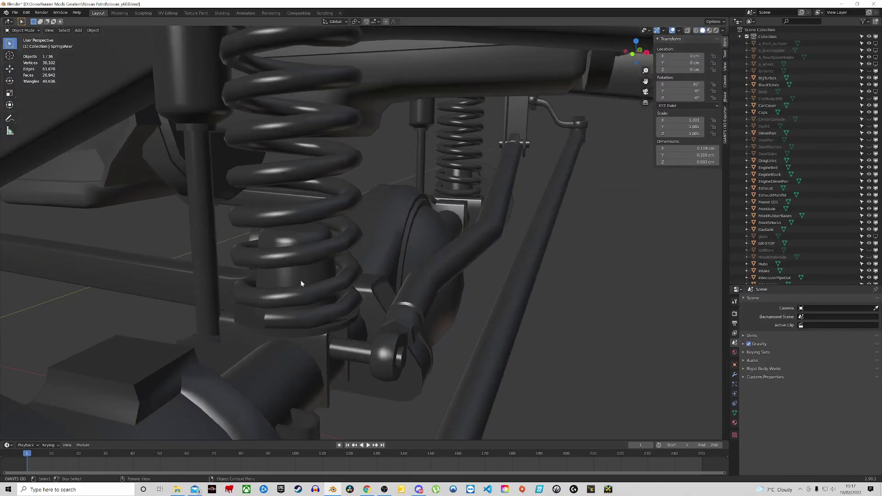
Step: Select the front axle object through the lower coils of the front spring
click(301, 284)
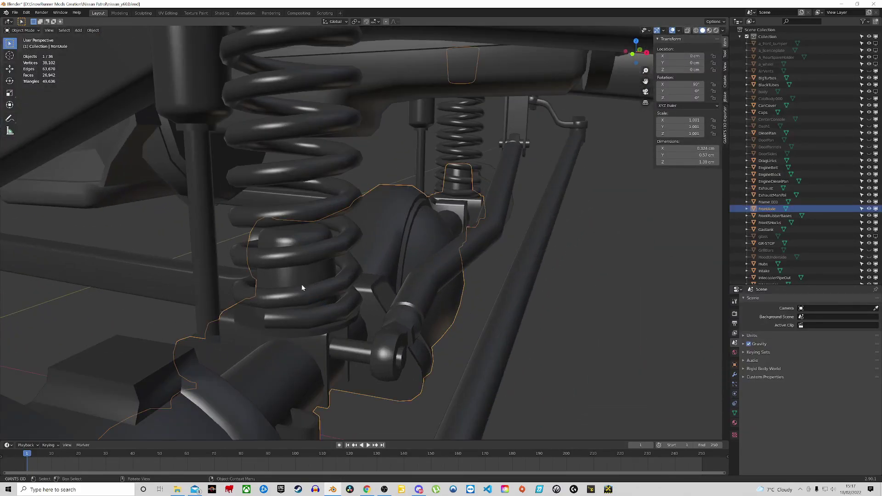
click(302, 285)
scroll(307, 285, down, 3)
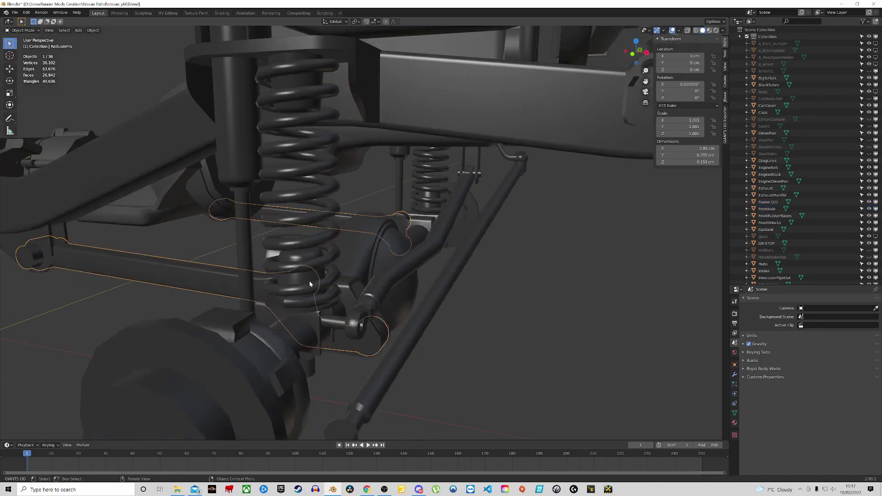
scroll(310, 287, down, 3)
scroll(335, 280, up, 5)
click(359, 276)
scroll(358, 277, up, 2)
click(352, 280)
scroll(352, 281, down, 4)
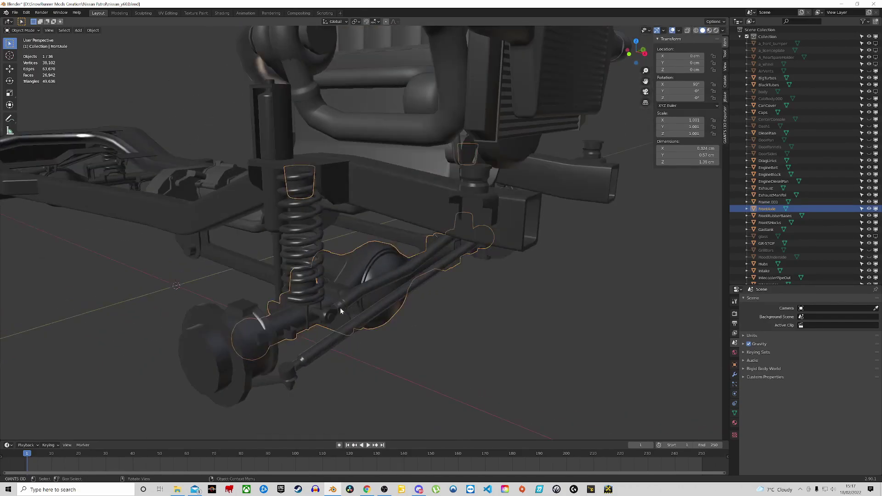
scroll(294, 286, up, 3)
scroll(294, 286, up, 2)
Step: In edit mode on the front axle, select the linked geometry of one lower spring seat's rim and central cup
key(Tab)
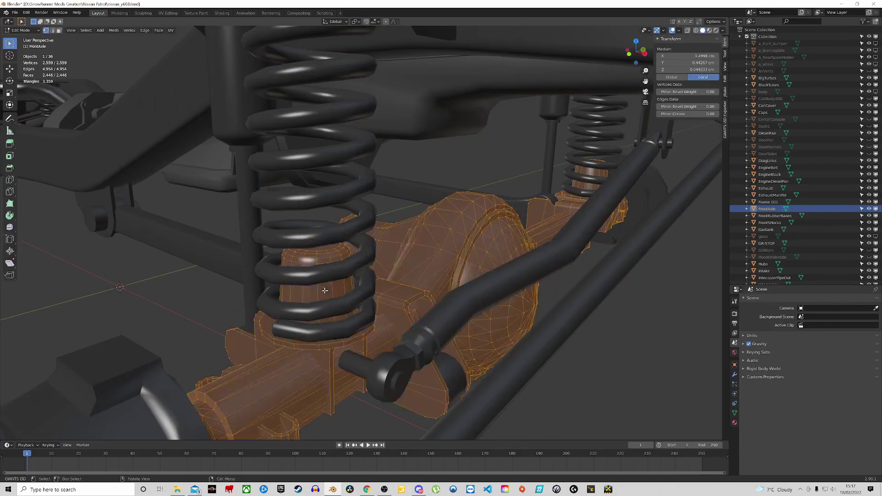
scroll(316, 310, up, 3)
middle_drag(315, 312, 312, 303)
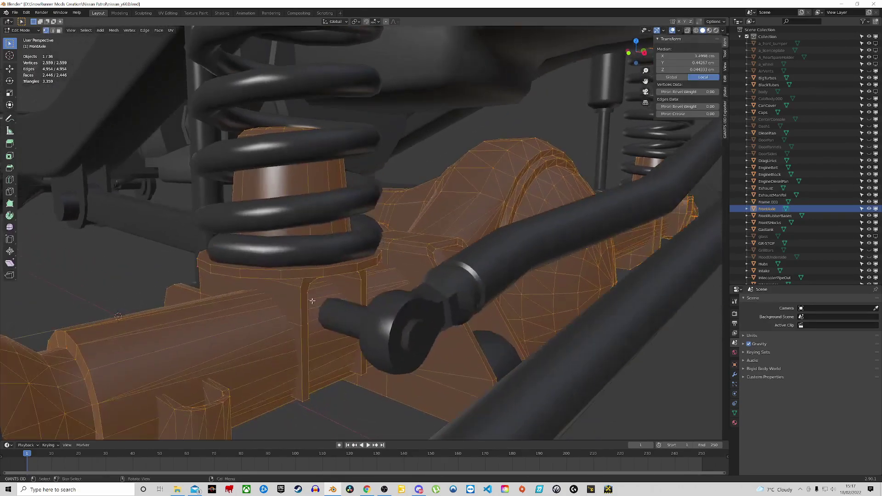
click(317, 268)
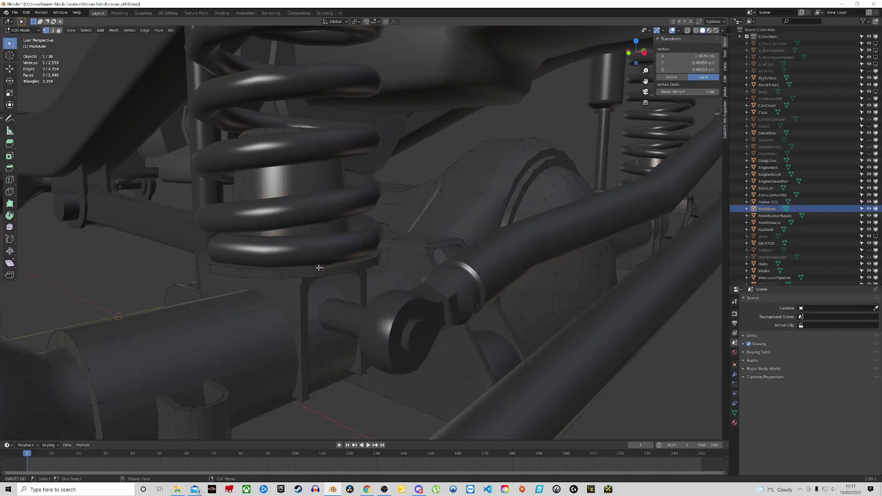
key(ctrl+l)
middle_drag(317, 234, 254, 216)
key(alt+z)
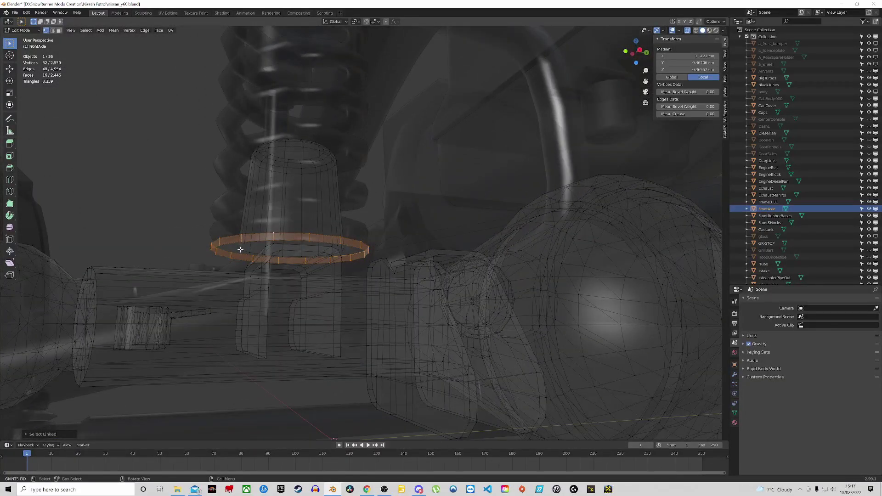
key(l)
key(l)
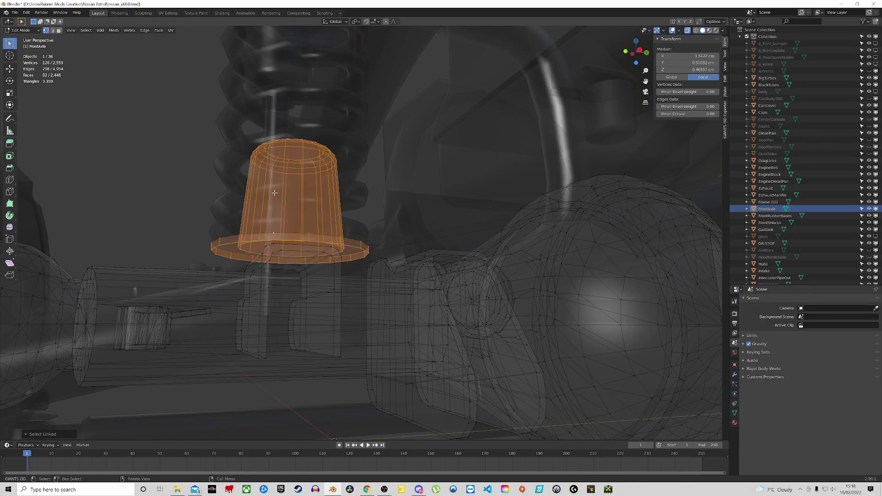
middle_drag(279, 182, 276, 207)
Step: Check the spring seat selection with cancelled trial moves and add the rim's missing flat face to it
key(g)
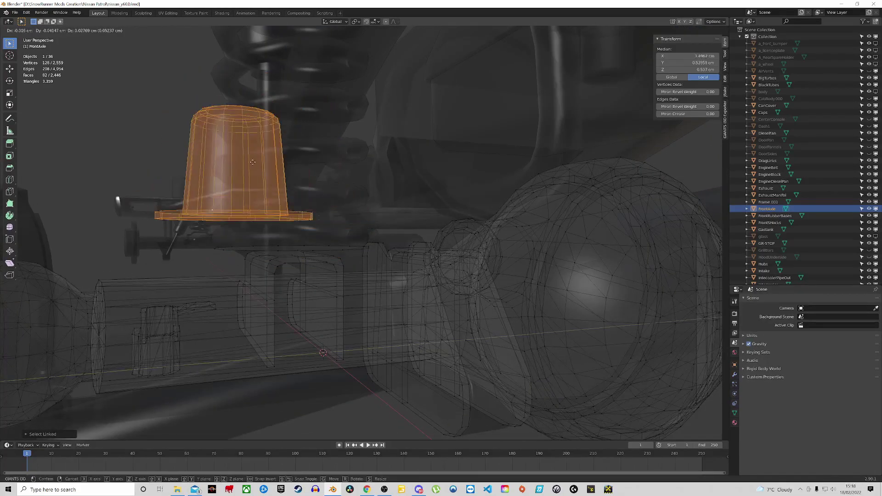
right_click(249, 139)
scroll(227, 243, up, 3)
mouse_move(223, 261)
middle_down()
mouse_move(223, 289)
mouse_move(223, 247)
mouse_move(232, 262)
middle_up()
key(alt+z)
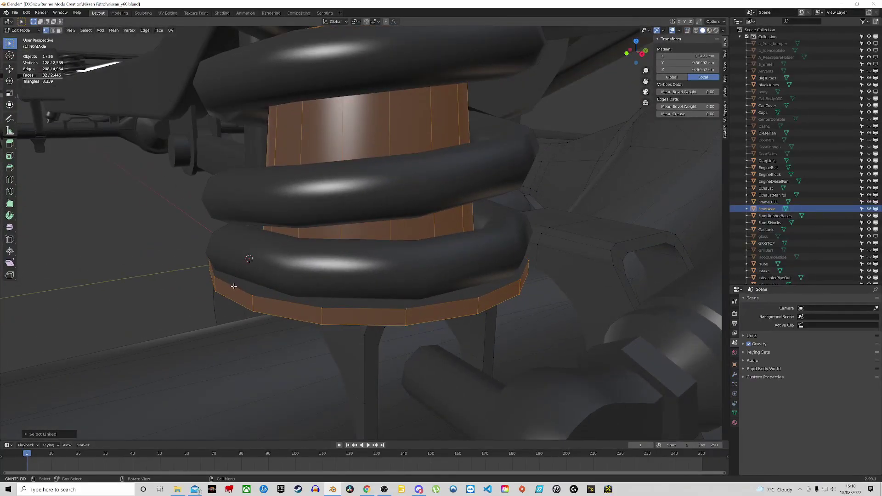
key(3)
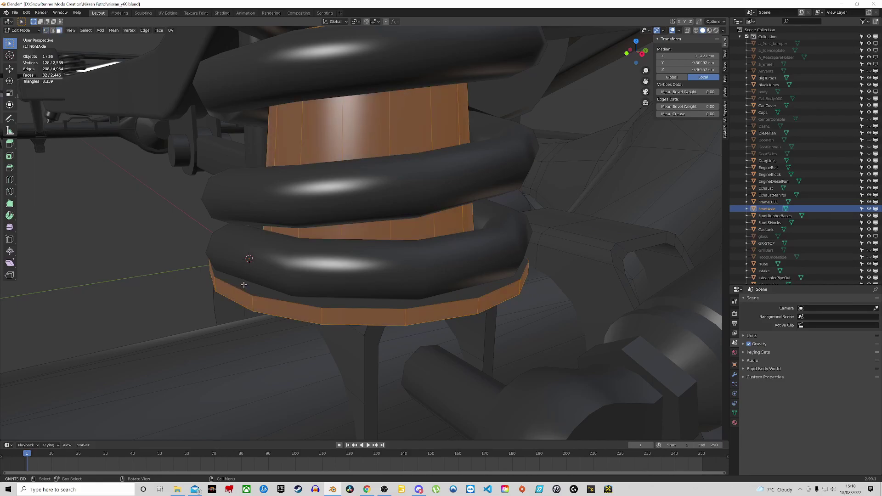
key(l)
scroll(245, 285, down, 1)
key(g)
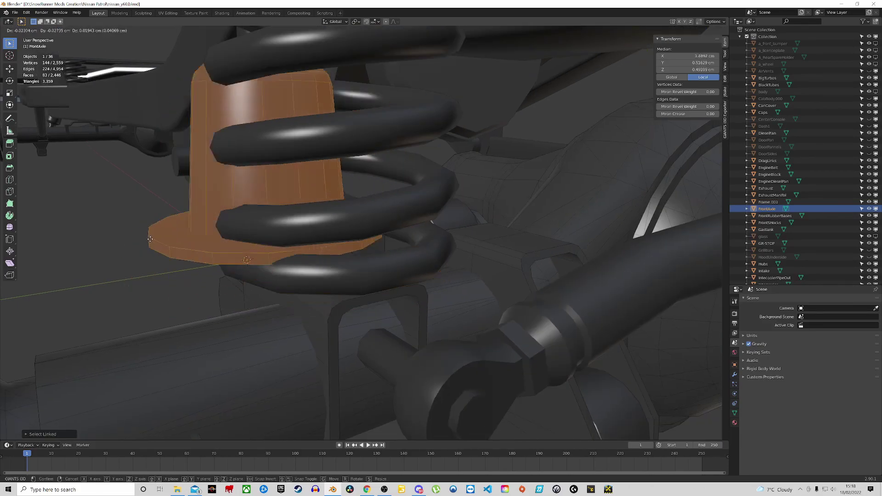
right_click(100, 236)
Step: Duplicate the selected spring seat in place, separate the copy into its own object and leave edit mode
scroll(195, 290, down, 6)
middle_drag(100, 236, 565, 260)
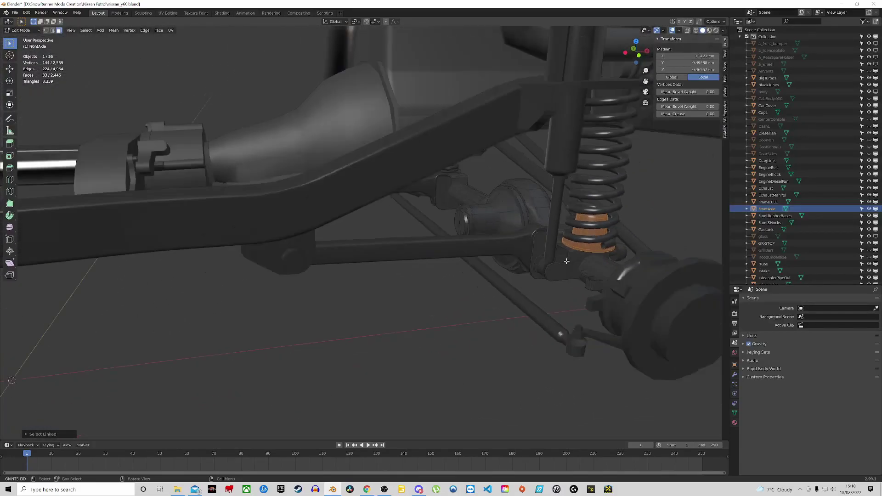
scroll(565, 261, down, 4)
key(shift+d)
right_click(564, 268)
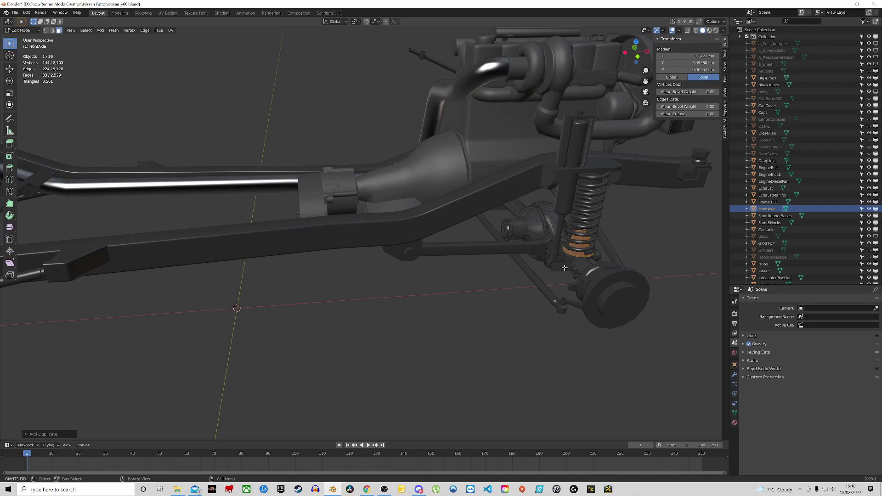
key(p)
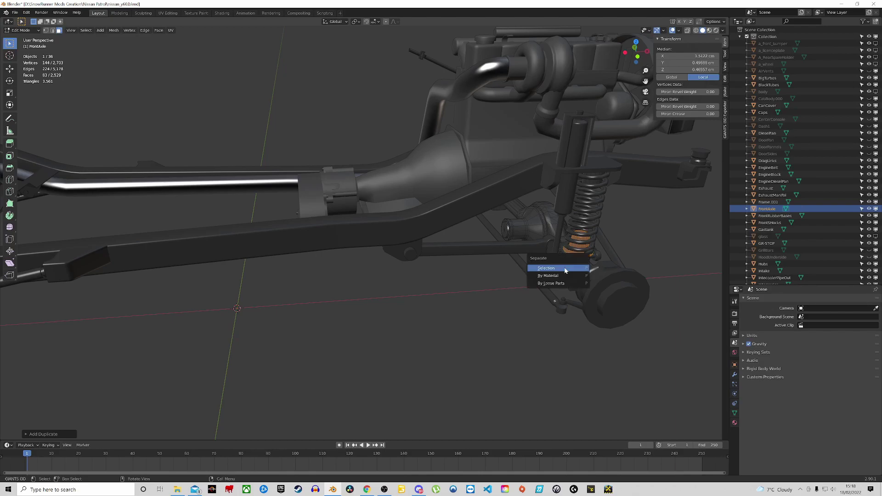
click(565, 268)
key(Tab)
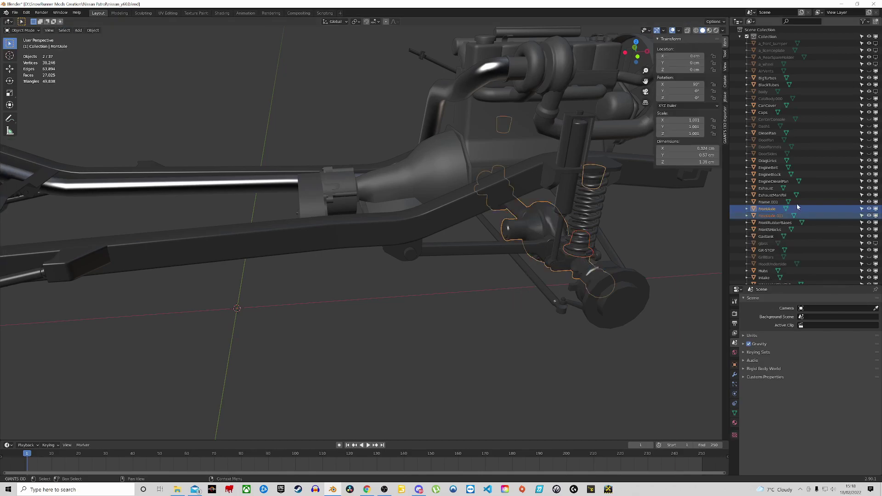
Step: Select all geometry of the separated spring seat copy and move it along the X axis, clear of the front axle
click(776, 215)
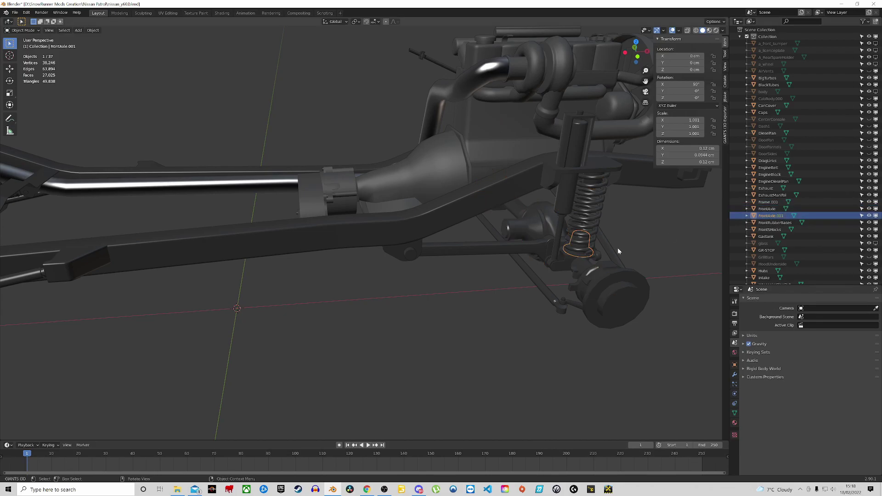
key(Tab)
key(alt+a)
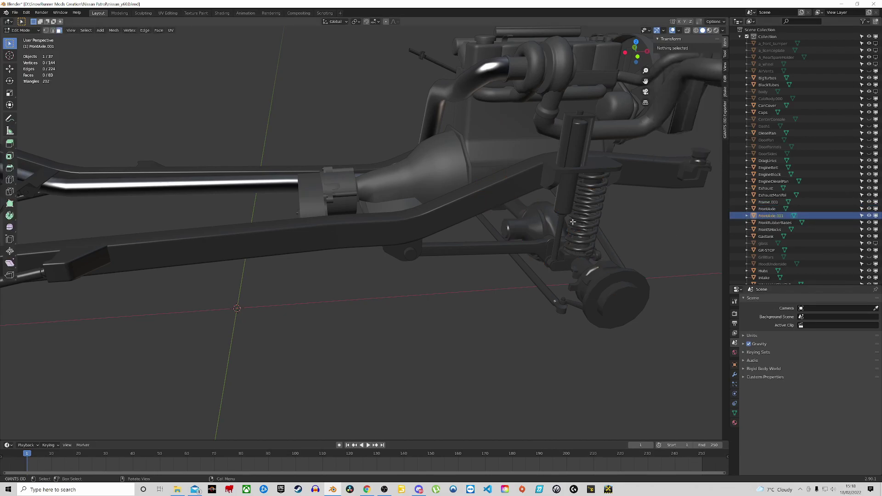
key(alt+z)
scroll(574, 222, up, 3)
drag(543, 213, 639, 305)
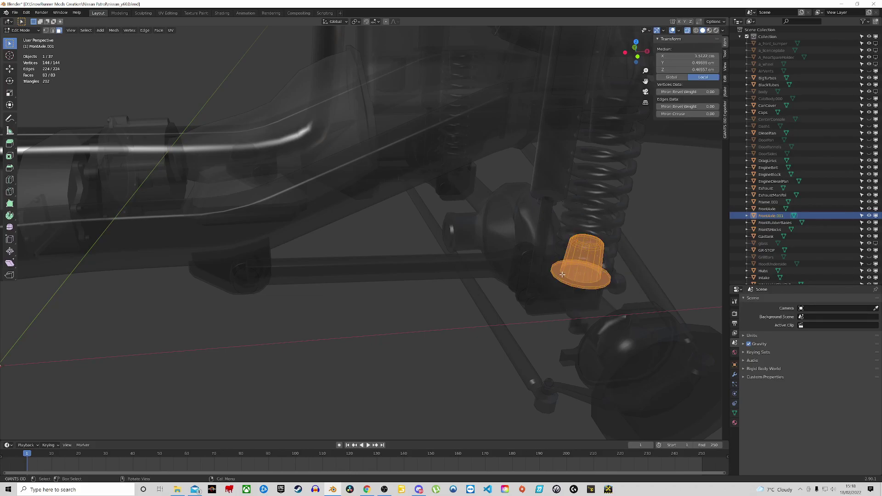
scroll(562, 275, down, 3)
shift+middle_drag(563, 281, 636, 275)
key(g)
key(x)
click(496, 281)
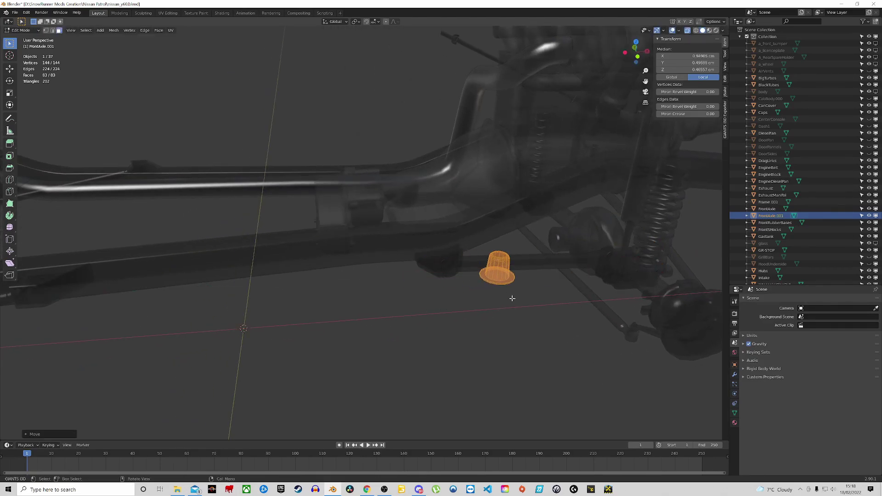
Step: Compare the moved spring seat copy with the front axle, and reopen the copy for editing with X-ray on
key(Tab)
scroll(489, 266, up, 5)
shift+middle_drag(489, 266, 370, 290)
key(alt+z)
scroll(536, 252, up, 3)
click(552, 251)
scroll(543, 251, down, 3)
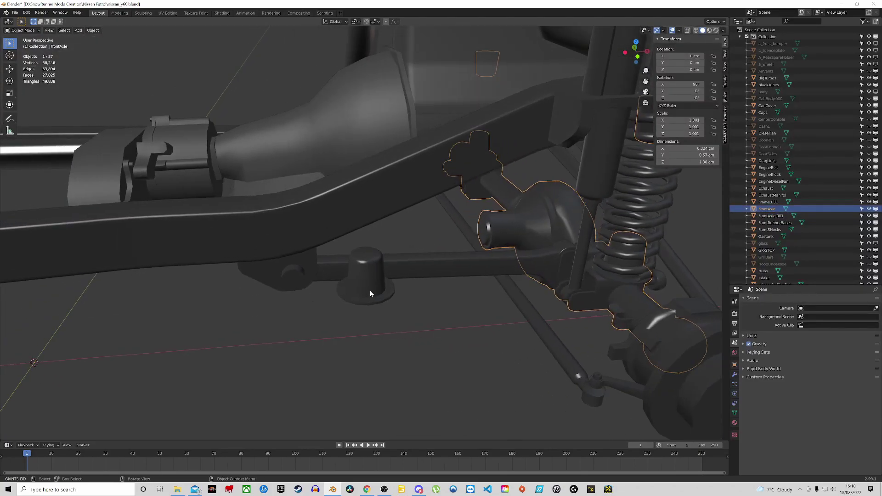
click(375, 287)
scroll(413, 287, down, 3)
key(Tab)
key(alt+z)
key(alt+z)
key(alt+z)
key(alt+z)
key(alt+z)
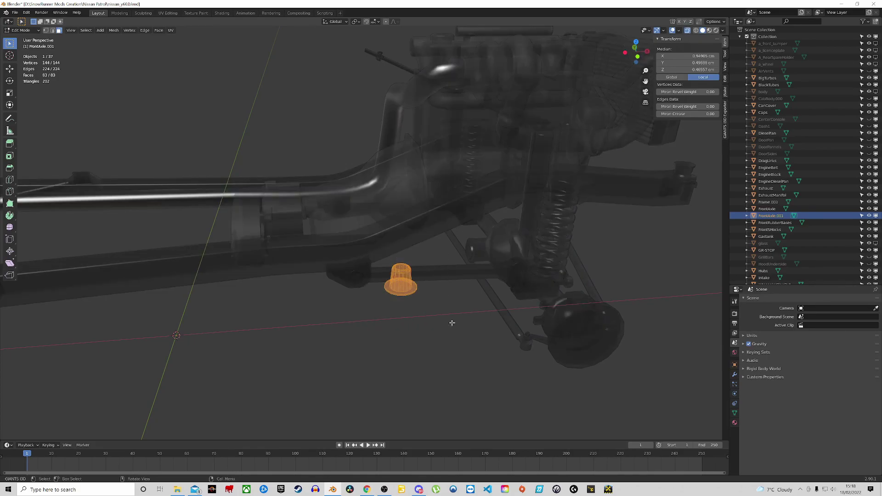
Step: Move the spring seat copy in the top orthographic view to the rear axle, near the rear coil spring
key(KP_7)
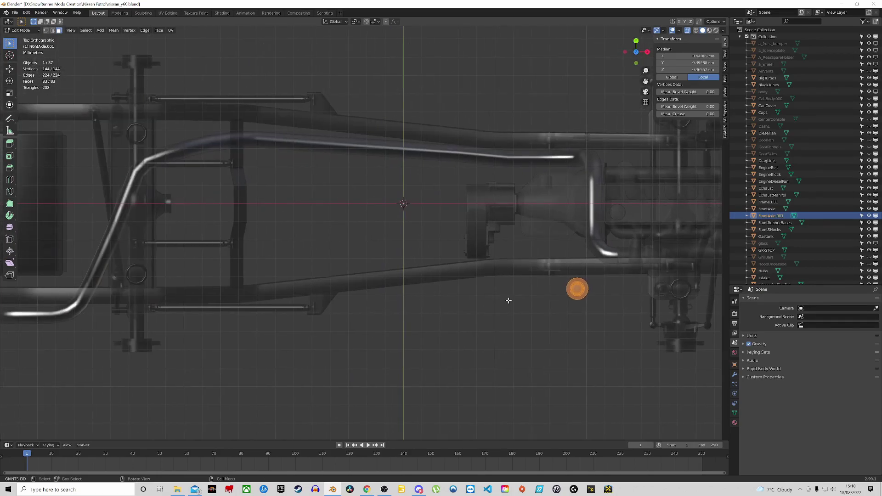
scroll(508, 299, down, 7)
scroll(511, 298, up, 7)
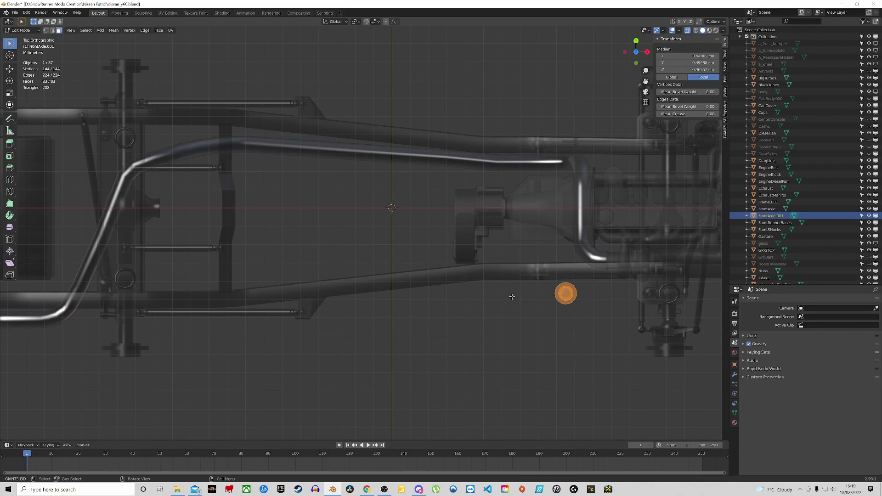
scroll(512, 297, down, 3)
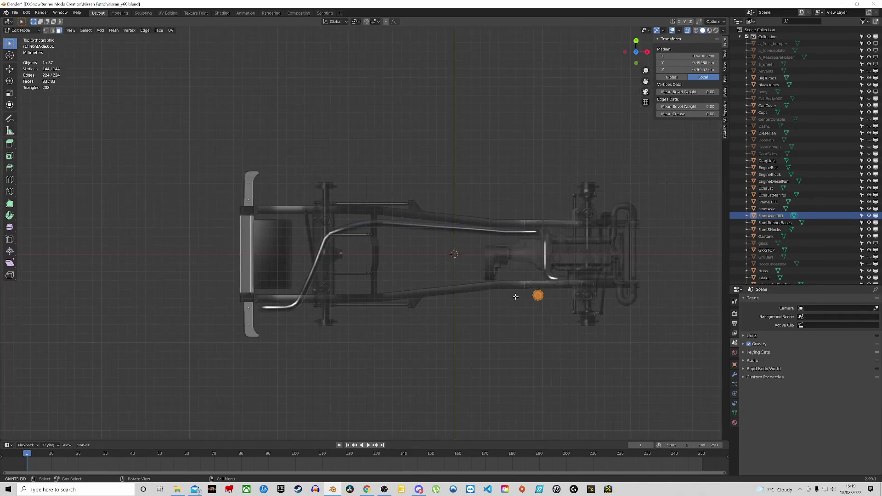
scroll(358, 386, down, 3)
scroll(399, 361, up, 2)
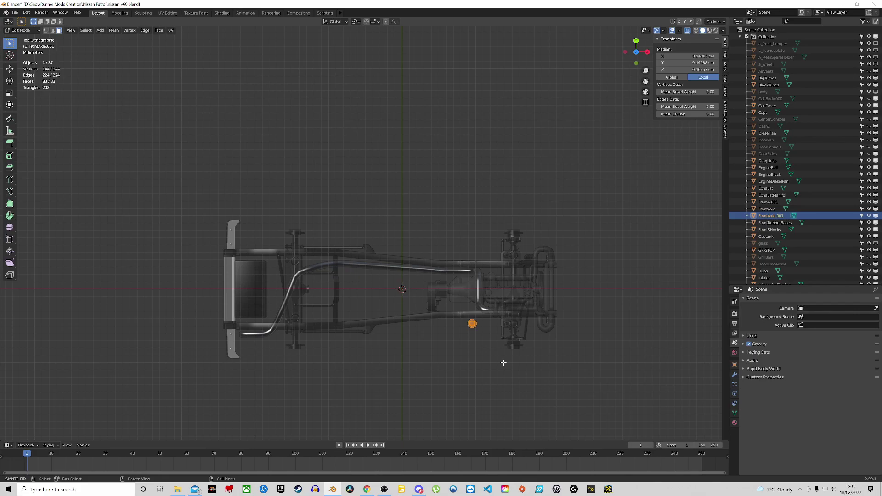
scroll(443, 348, up, 4)
shift+middle_drag(482, 331, 592, 330)
key(g)
click(120, 319)
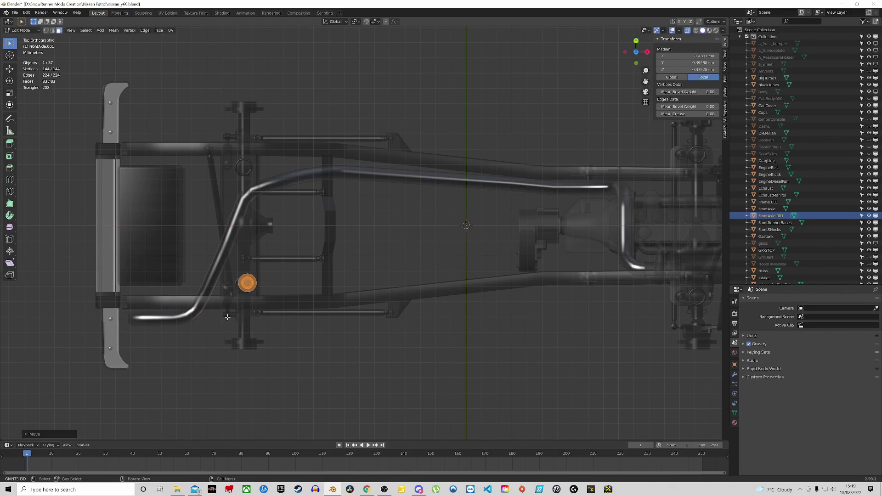
Step: Align the spring seat copy concentrically with the rear coil spring in the top view
scroll(232, 308, up, 10)
scroll(376, 224, up, 4)
shift+middle_drag(288, 156, 446, 250)
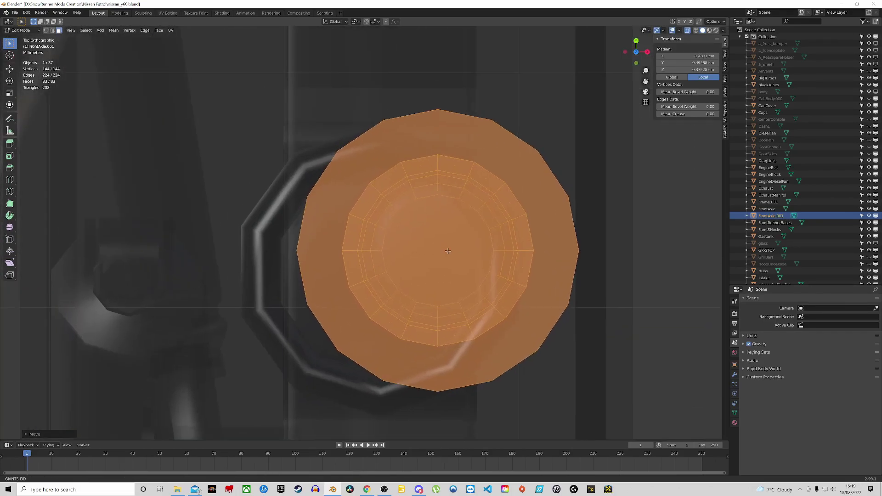
key(g)
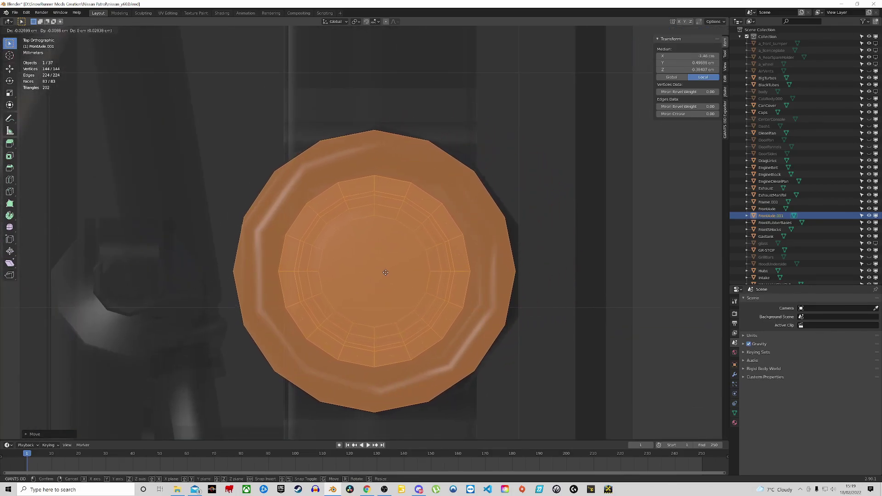
click(390, 270)
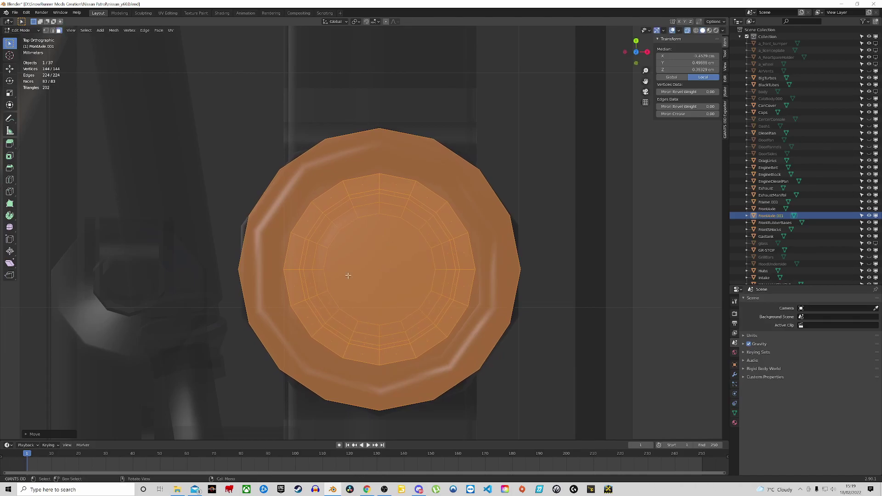
Step: Turn off X-ray and move the spring seat copy freely so its flange rises out of the rear axle's spring bracket
key(KP_1)
scroll(335, 235, down, 4)
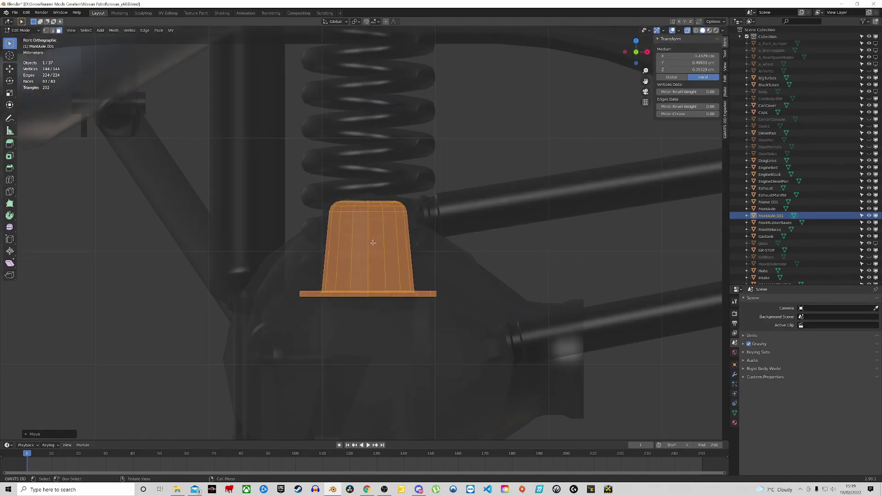
scroll(388, 297, up, 4)
scroll(388, 297, down, 4)
middle_drag(386, 307, 359, 272)
scroll(372, 289, up, 4)
scroll(372, 290, up, 3)
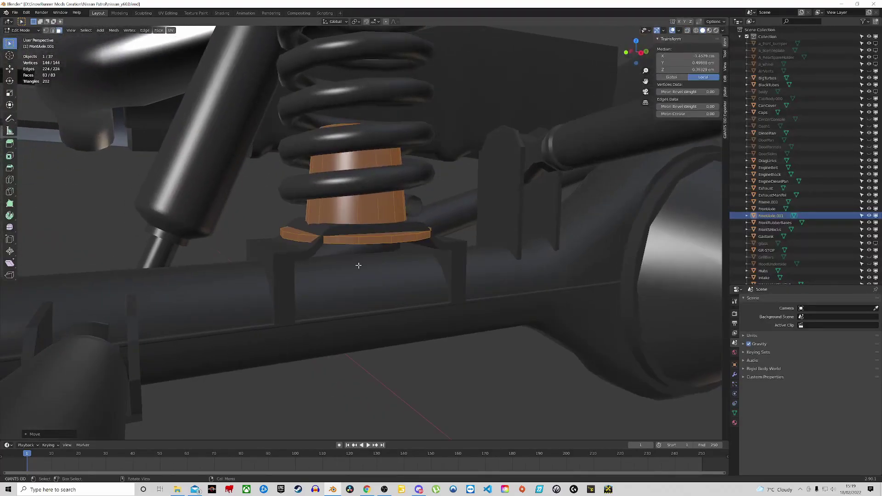
scroll(362, 229, up, 1)
middle_drag(362, 229, 384, 257)
key(g)
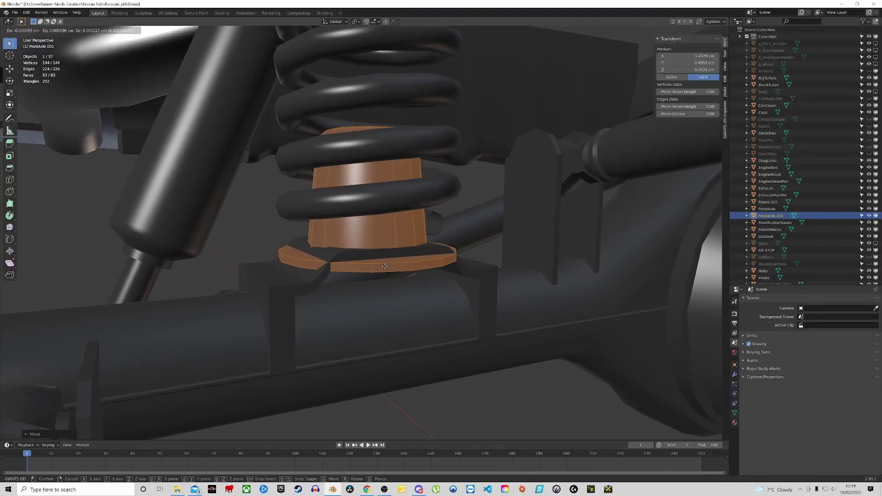
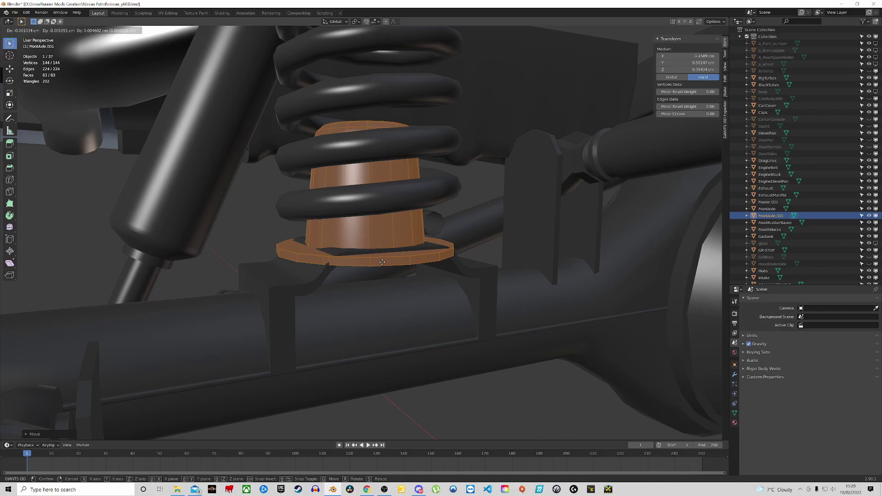
click(382, 262)
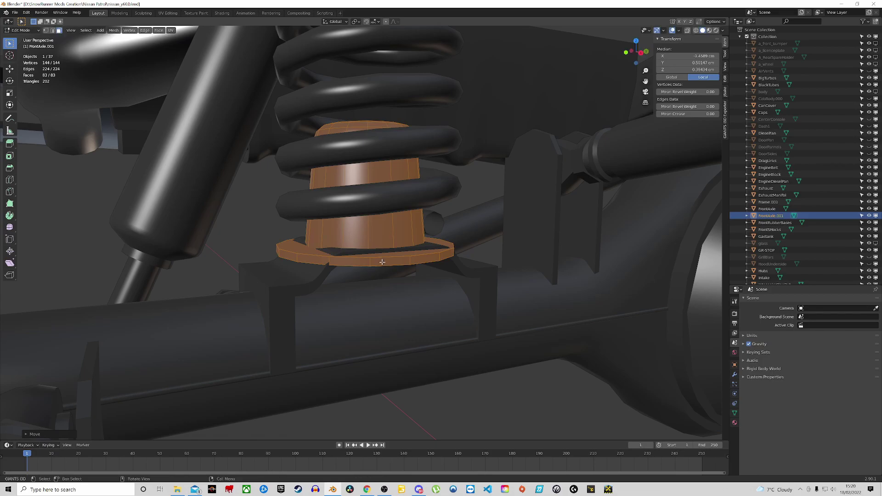
Step: Adjust the spring seat copy's height along the Z axis to bring its flange onto the rear axle bracket
scroll(377, 250, down, 5)
scroll(378, 245, up, 5)
middle_drag(377, 246, 386, 242)
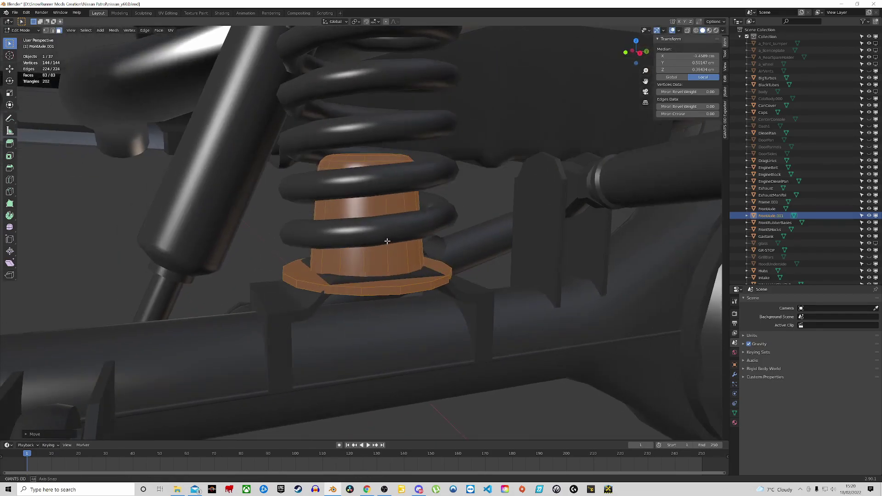
key(g)
key(z)
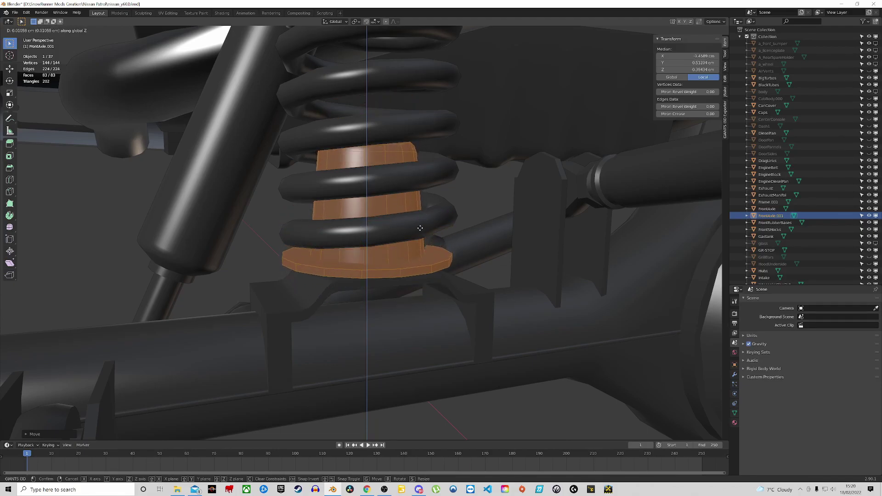
click(376, 260)
Step: Fine-tune the spring seat copy along the Z axis so its flange rests on the bracket's upper face
middle_drag(376, 260, 339, 247)
scroll(374, 238, up, 3)
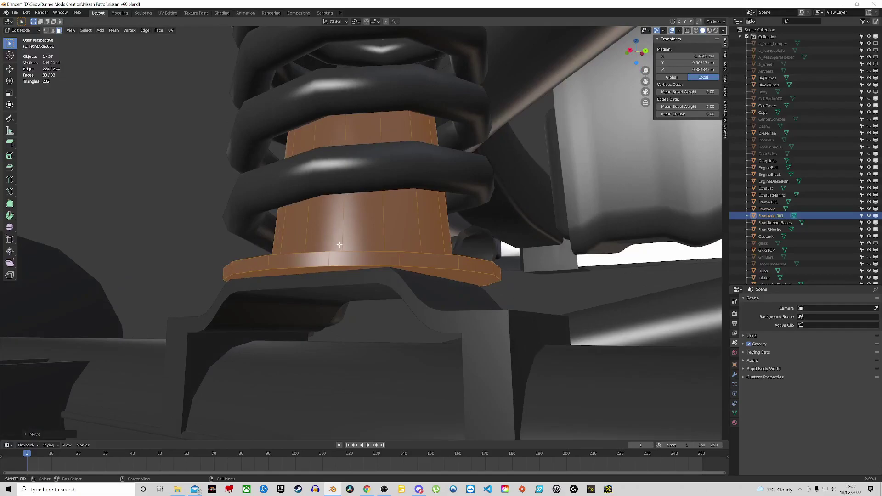
key(g)
key(z)
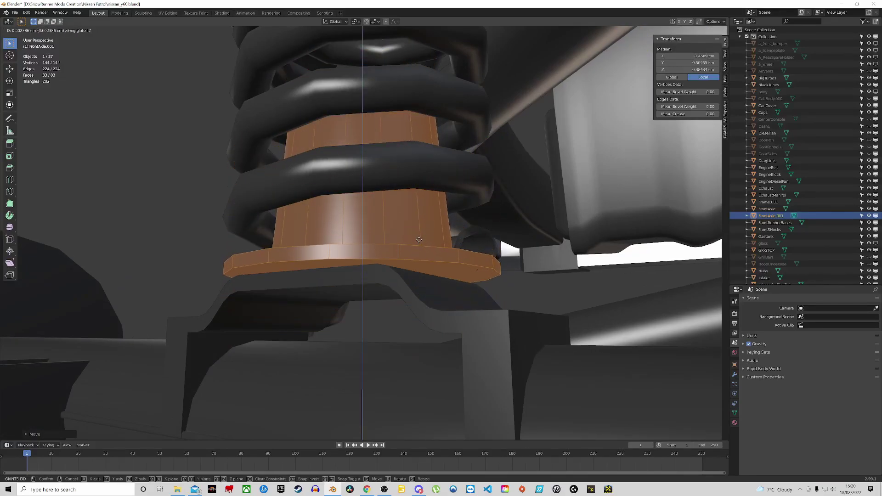
click(419, 245)
key(KP_7)
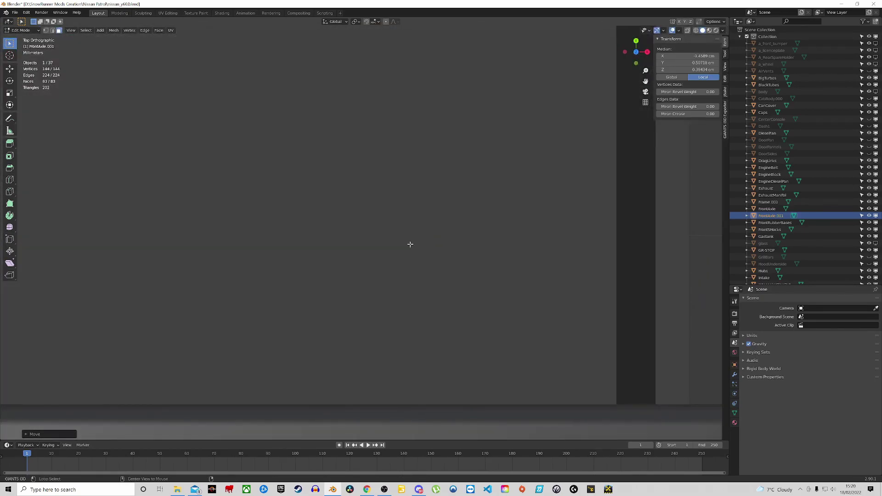
Step: Check the cup's centring inside the rear coil spring from above and from the side, and finish editing its mesh
key(alt+z)
scroll(398, 207, down, 3)
scroll(378, 196, up, 4)
scroll(379, 196, down, 3)
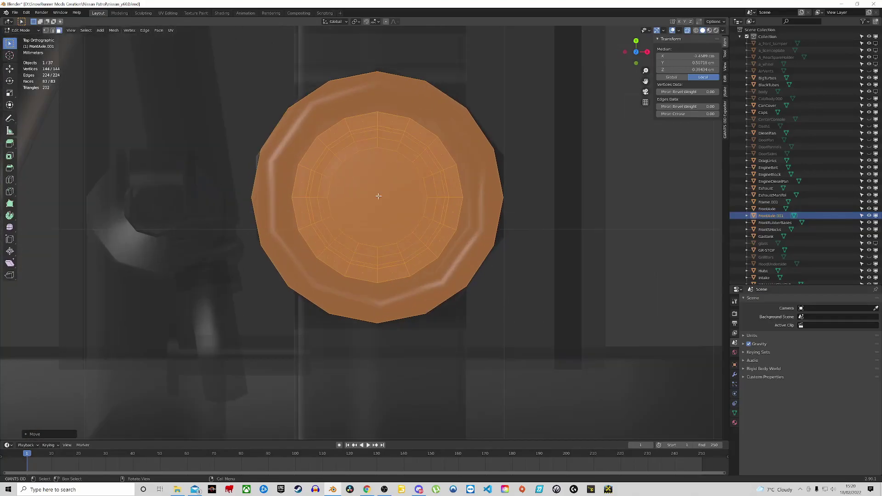
scroll(378, 196, down, 4)
middle_drag(383, 215, 375, 187)
key(alt+z)
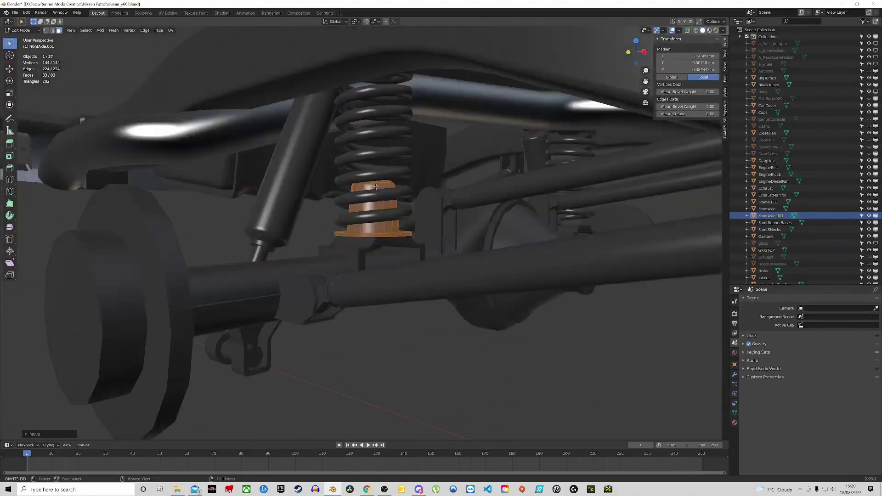
scroll(375, 187, up, 8)
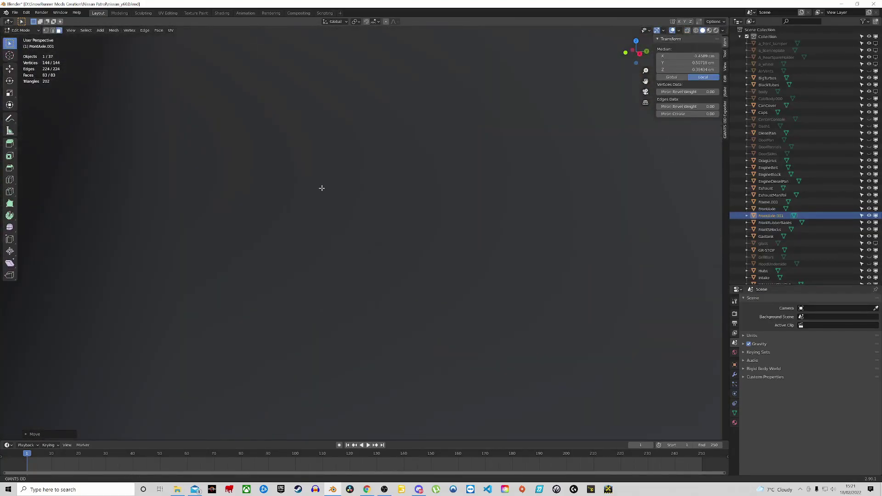
middle_drag(322, 188, 482, 208)
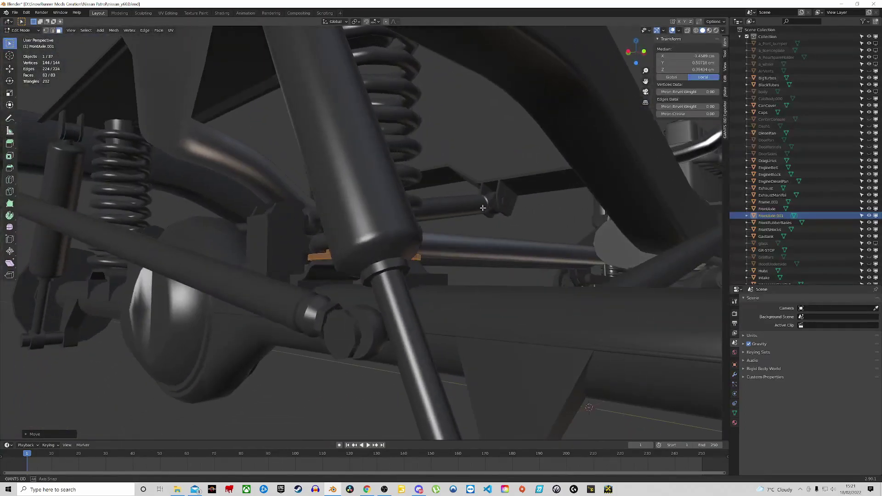
key(Tab)
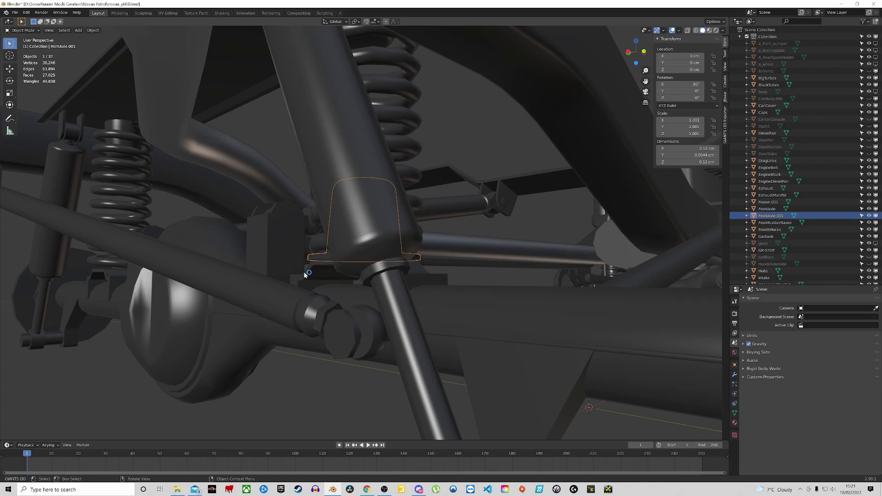
Step: Add a Mirror modifier to the rear spring cup, FrontAxle.001
middle_drag(137, 262, 382, 288)
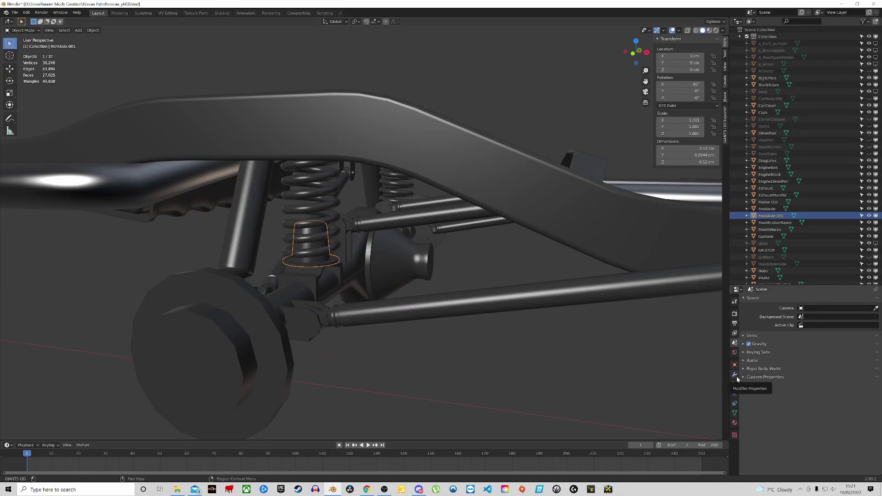
middle_drag(571, 334, 359, 301)
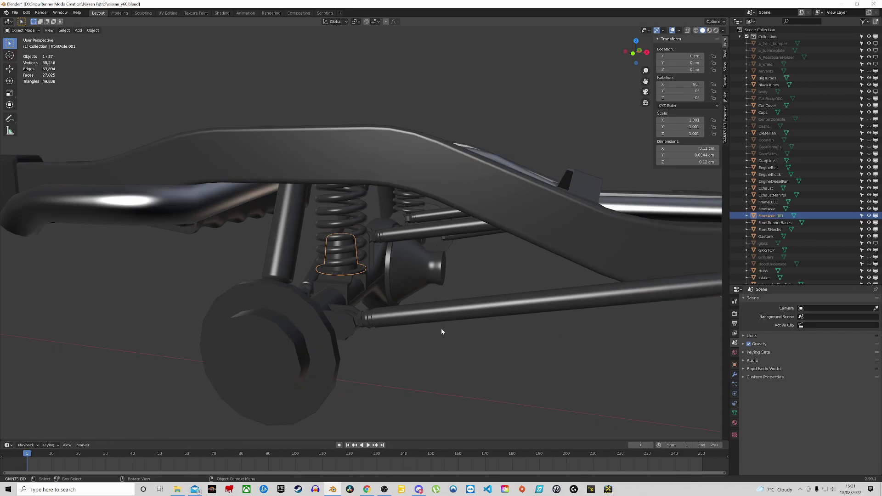
middle_drag(406, 323, 445, 280)
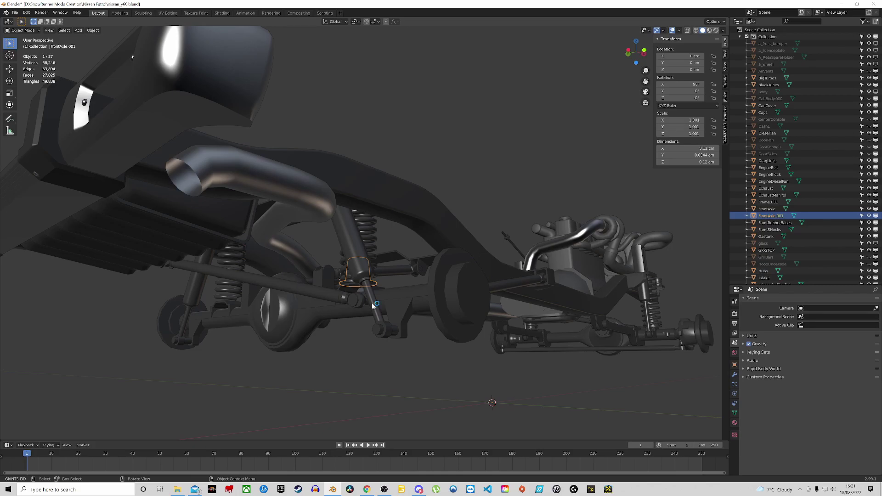
middle_drag(393, 314, 581, 353)
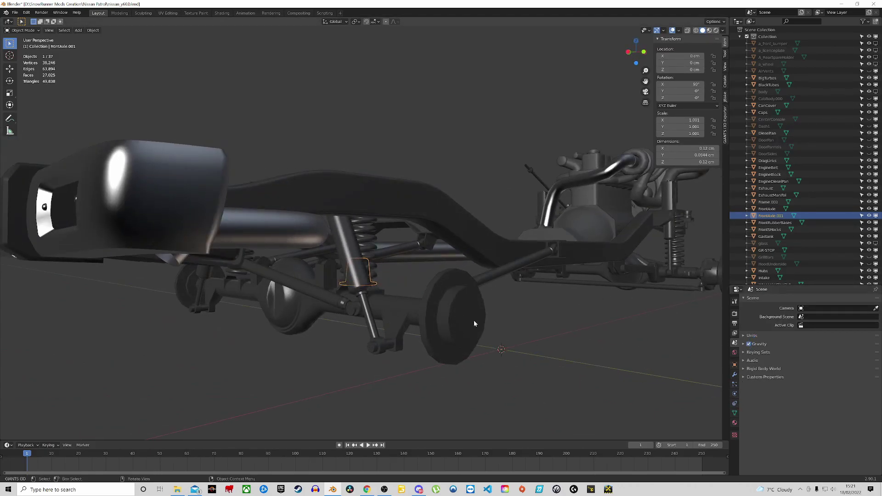
middle_drag(474, 321, 469, 330)
scroll(352, 294, up, 4)
scroll(352, 295, down, 2)
middle_drag(538, 355, 533, 346)
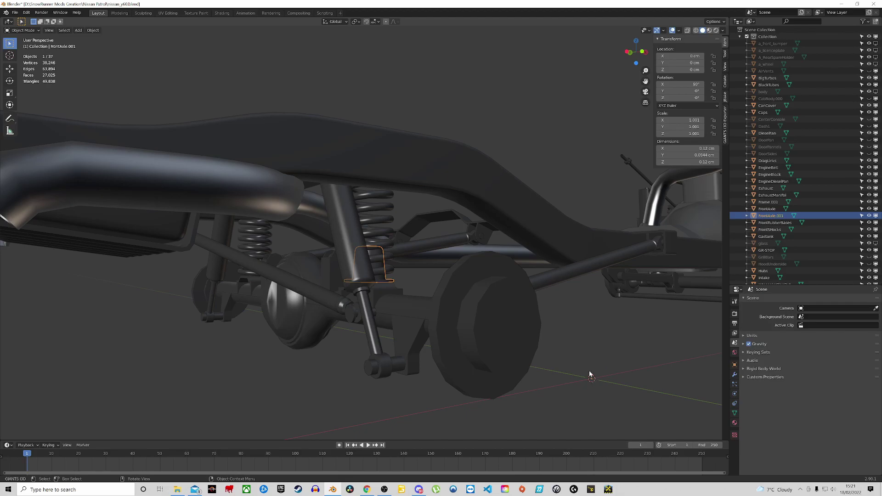
click(735, 376)
click(755, 300)
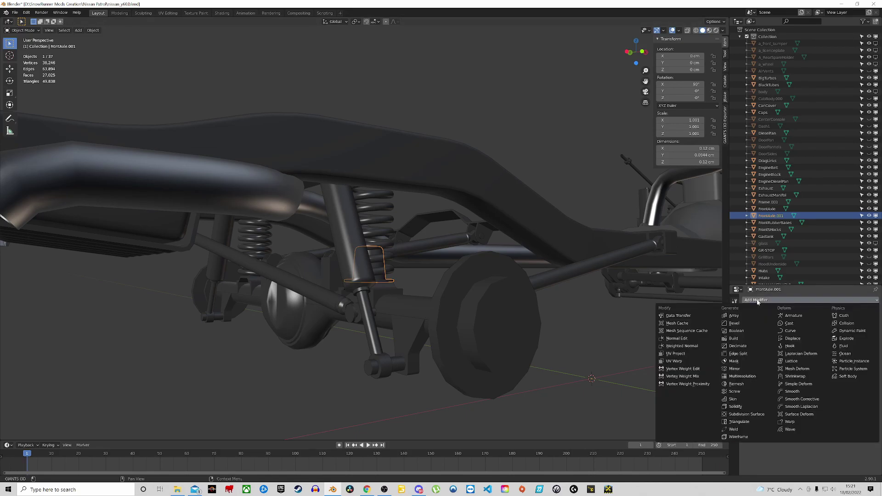
click(737, 371)
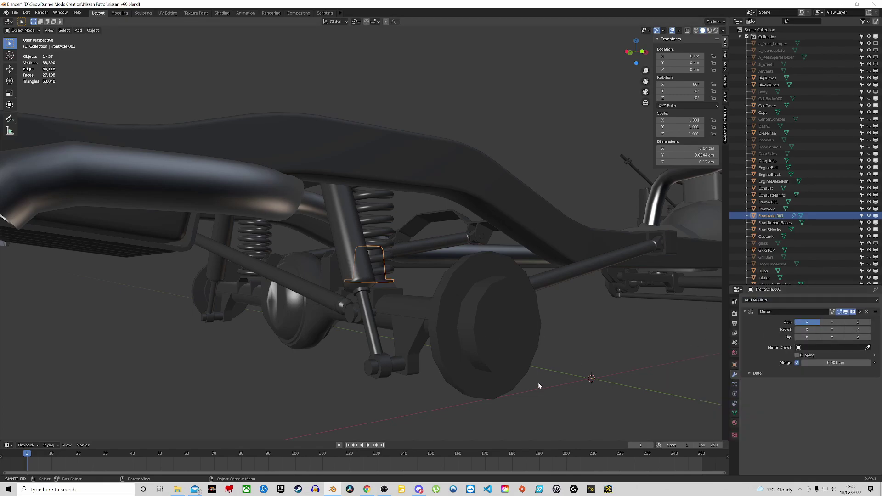
Step: Examine the mirrored cup's position relative to the front springs in perspective and front orthographic views
scroll(386, 368, down, 3)
middle_drag(387, 365, 429, 356)
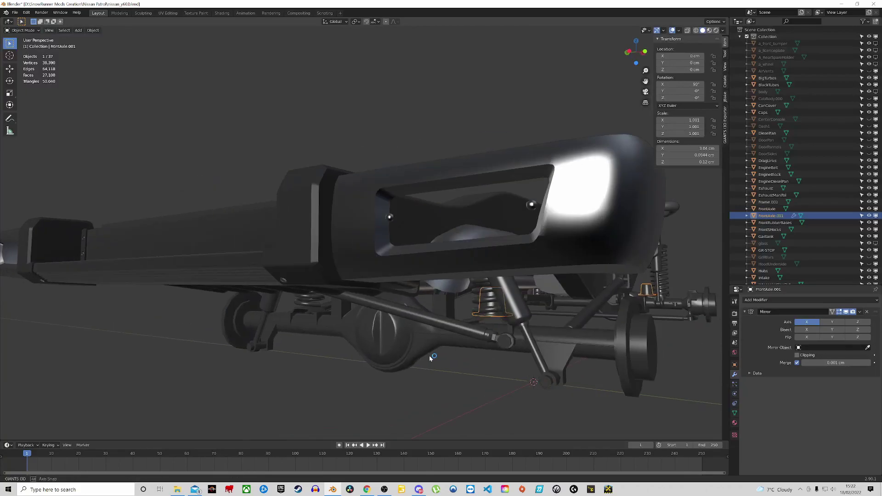
middle_drag(491, 393, 283, 355)
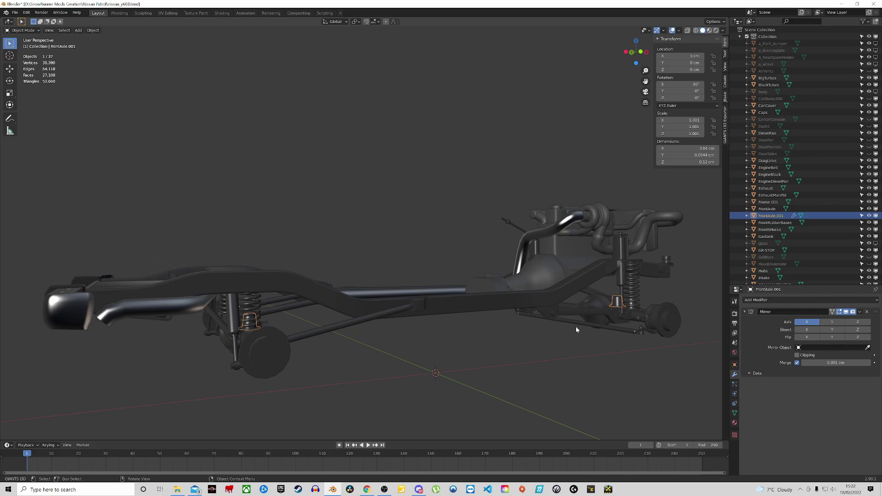
key(KP_1)
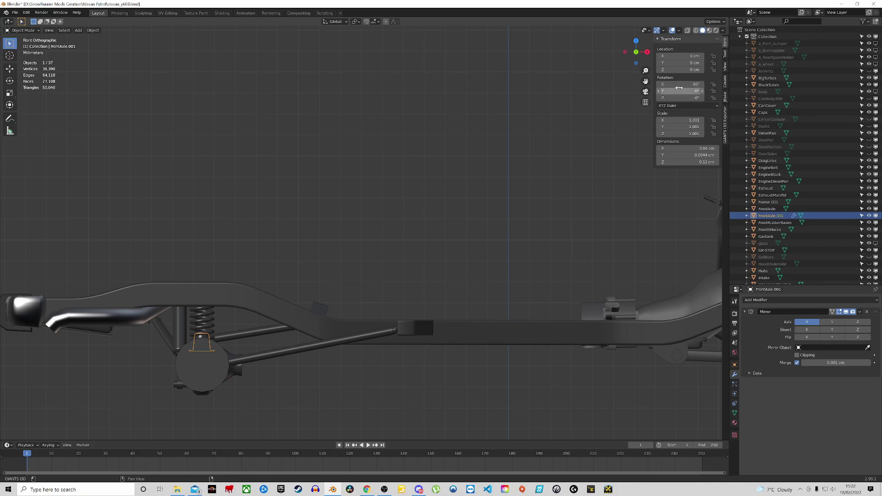
scroll(509, 245, down, 2)
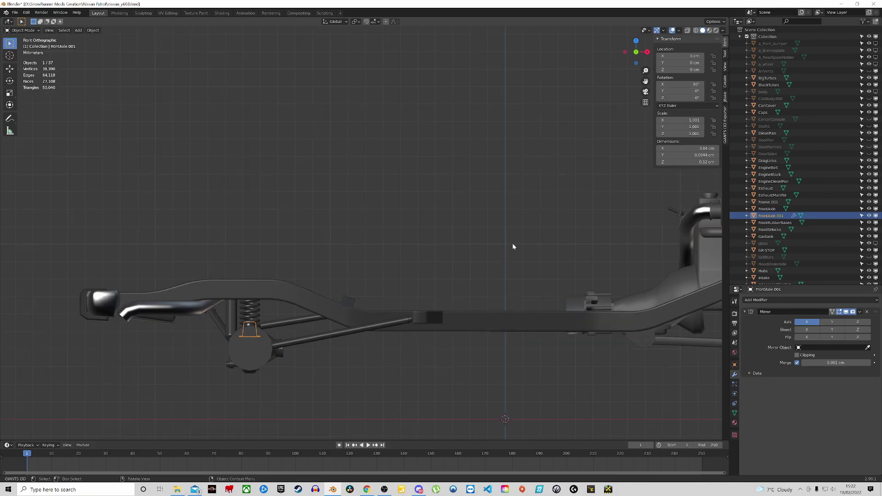
scroll(598, 234, down, 5)
shift+middle_drag(428, 202, 388, 205)
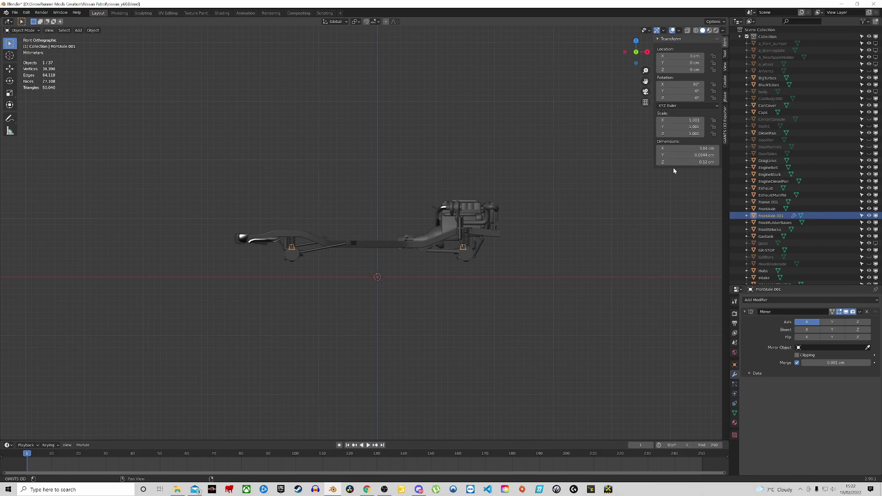
Step: Enable viewport display of the front bumper, licence plate, rear spare holder, spare wheel, body and glass
click(448, 282)
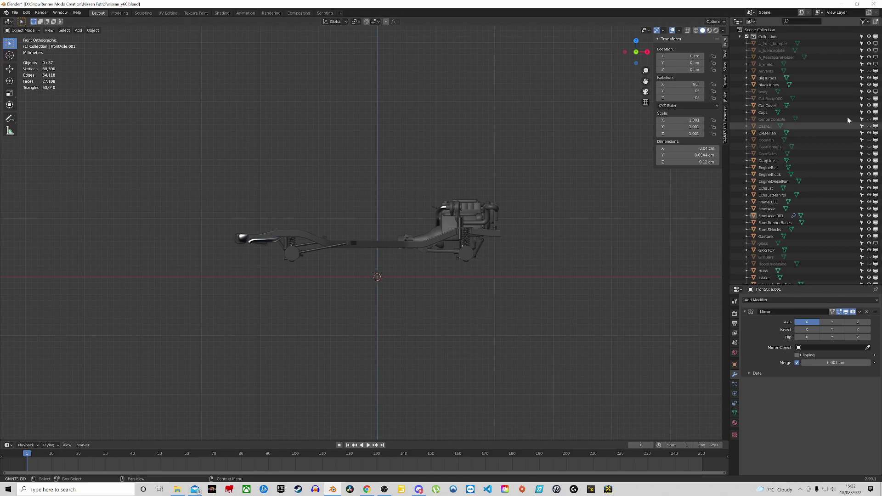
click(875, 44)
click(875, 50)
click(875, 57)
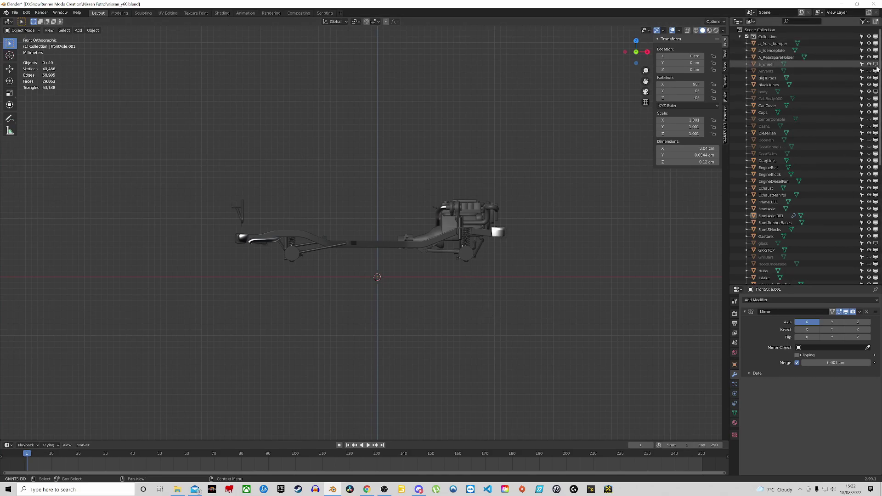
click(876, 64)
click(876, 91)
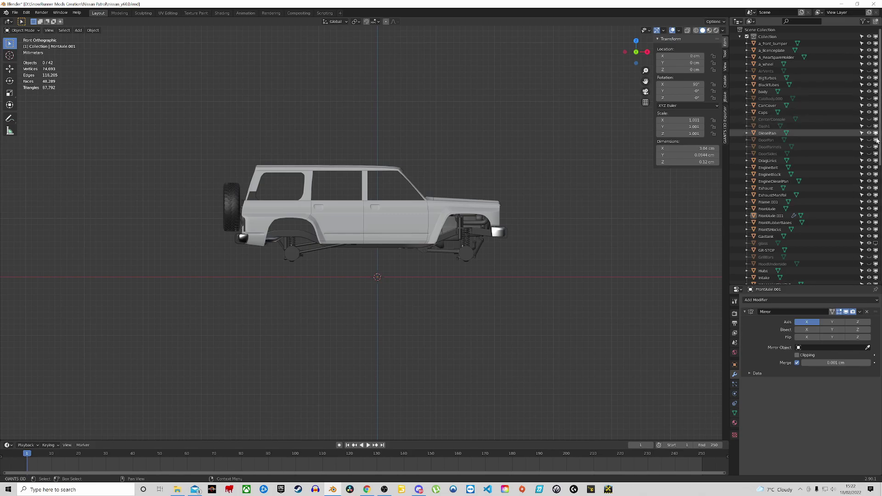
click(875, 243)
Step: Enable viewport display of the logo, exterior bits and wheels, and unhide all remaining hidden objects of the vehicle
scroll(875, 244, down, 6)
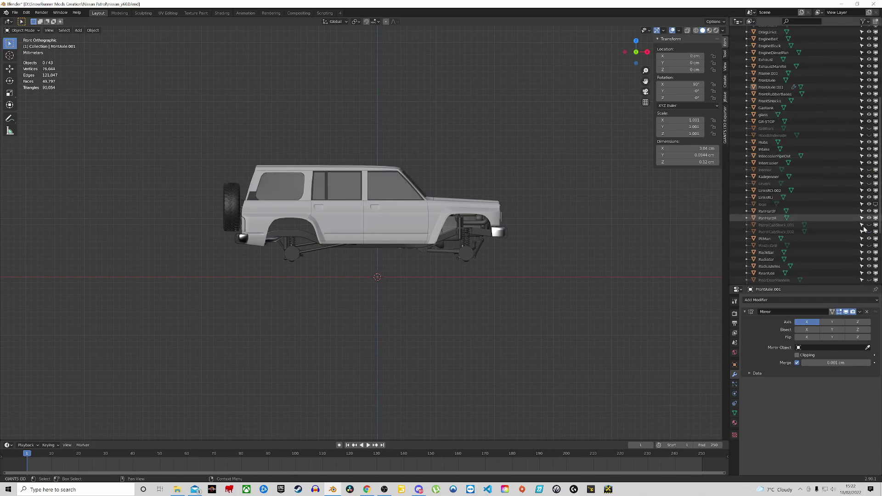
click(876, 195)
scroll(875, 196, down, 4)
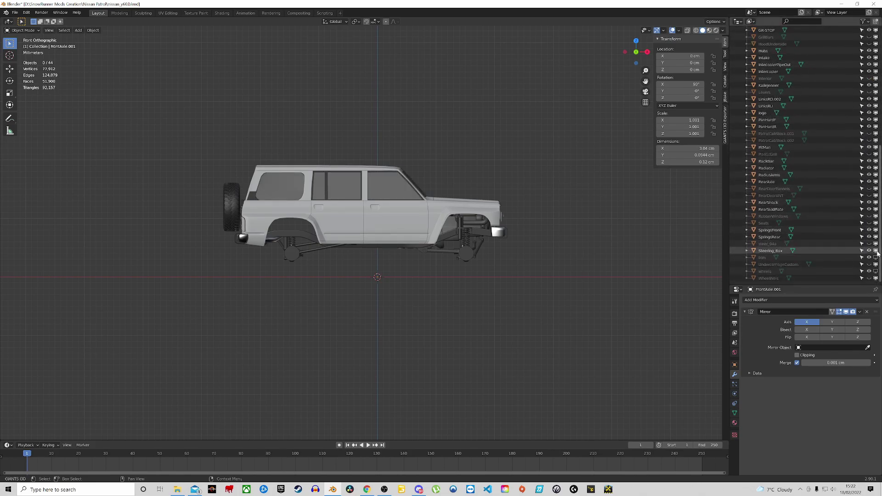
click(876, 257)
click(875, 271)
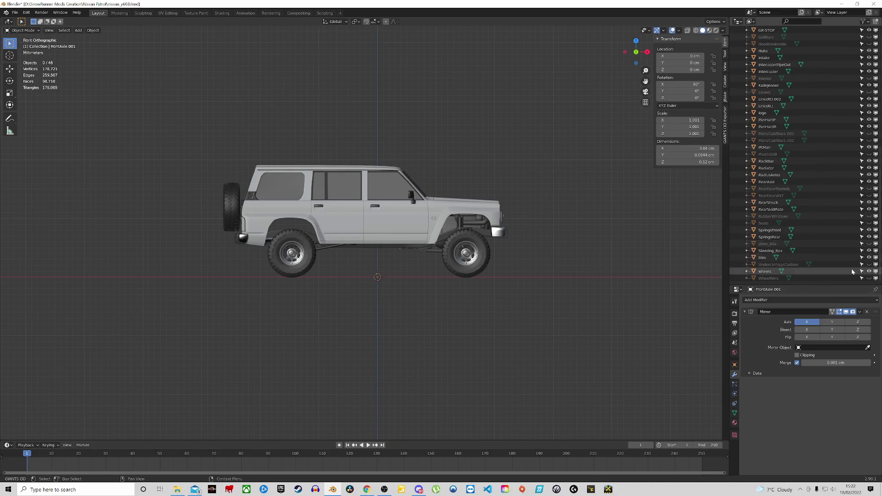
key(alt+h)
scroll(497, 238, up, 4)
click(327, 356)
shift+middle_drag(332, 310, 467, 308)
scroll(468, 310, down, 3)
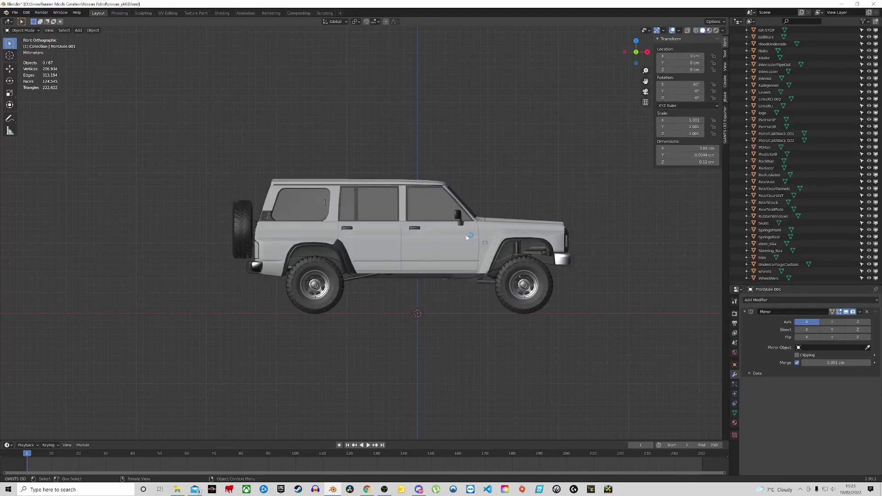
Step: Apply the rotation and scale of all the vehicle's objects, leaving nothing selected
key(a)
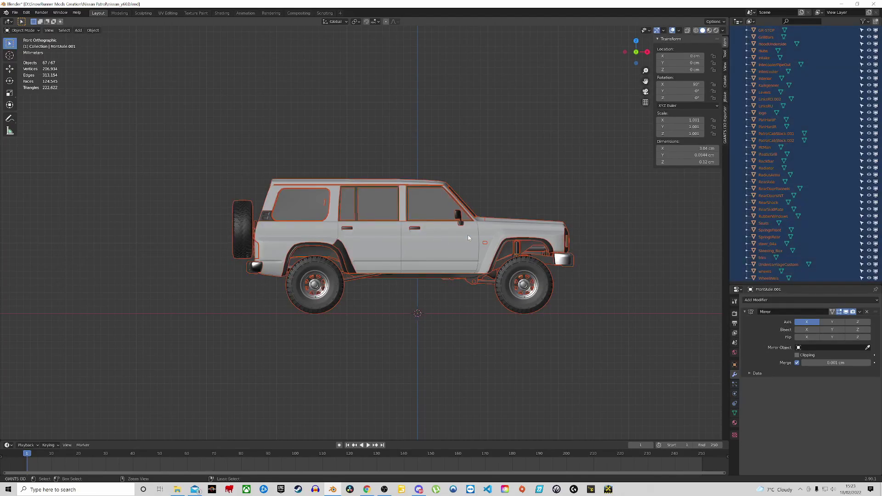
key(ctrl+a)
click(459, 257)
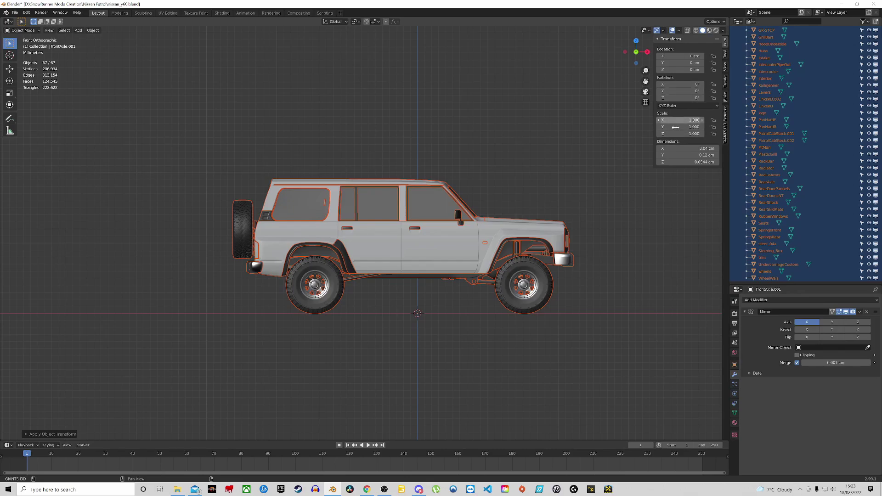
scroll(414, 261, up, 4)
scroll(413, 262, down, 5)
click(613, 237)
middle_drag(515, 185, 536, 190)
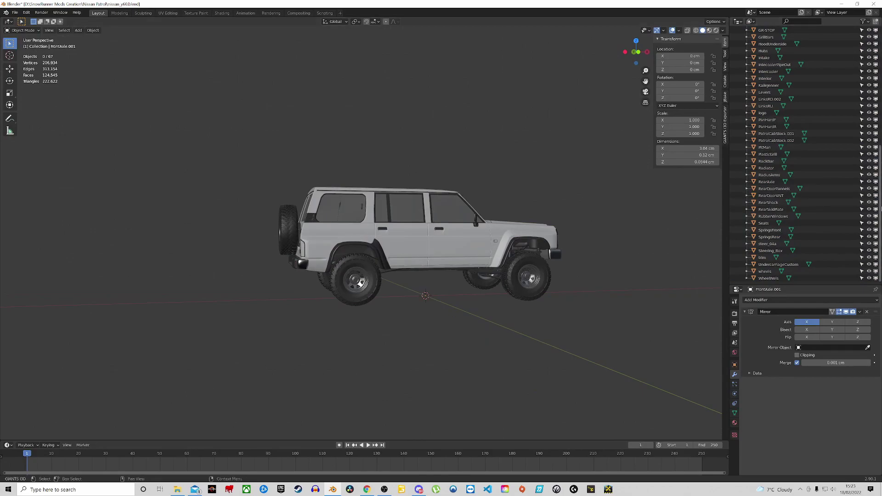
Step: Disable viewport display of the front bumper, licence plate, rear spare holder, spare wheel and body
click(483, 239)
scroll(861, 152, up, 10)
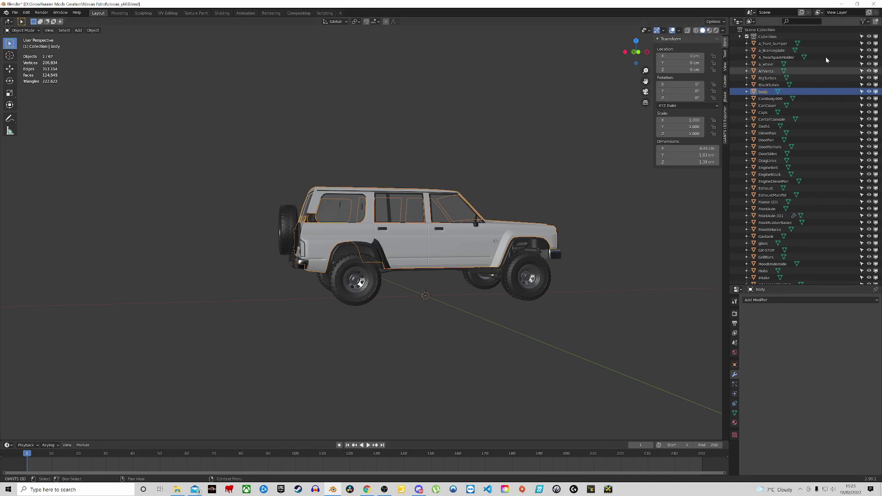
click(875, 44)
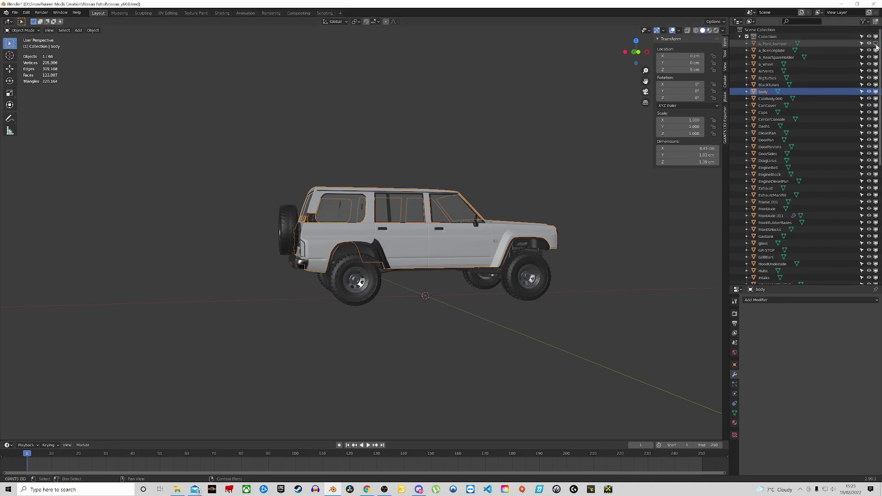
click(875, 50)
click(875, 56)
click(875, 64)
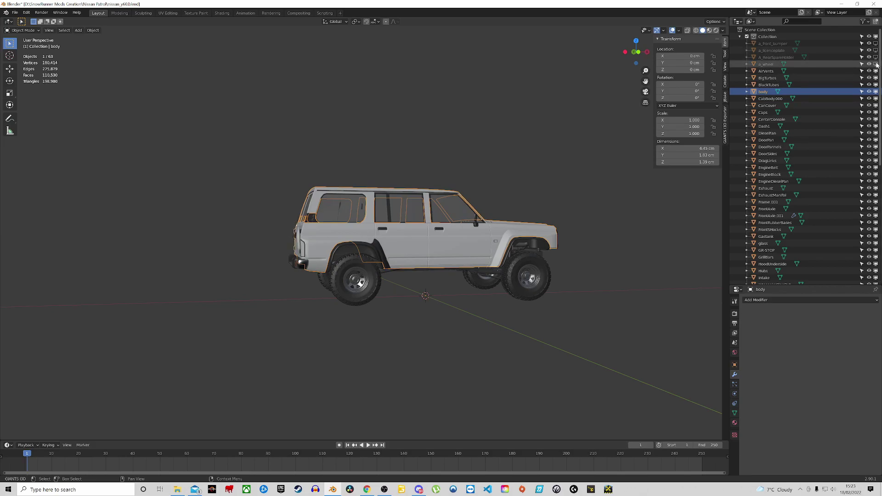
click(875, 92)
Step: Disable viewport display of the logo and the wheels
scroll(758, 260, down, 8)
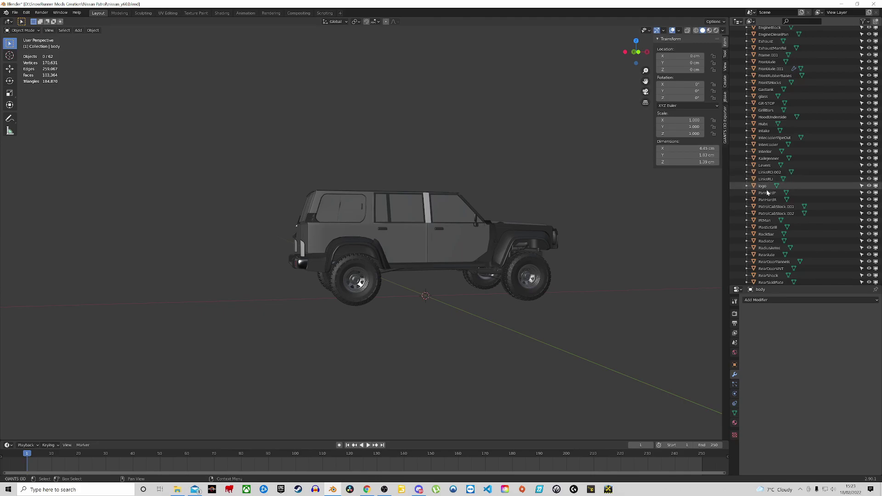
click(764, 186)
click(875, 186)
scroll(763, 250, down, 4)
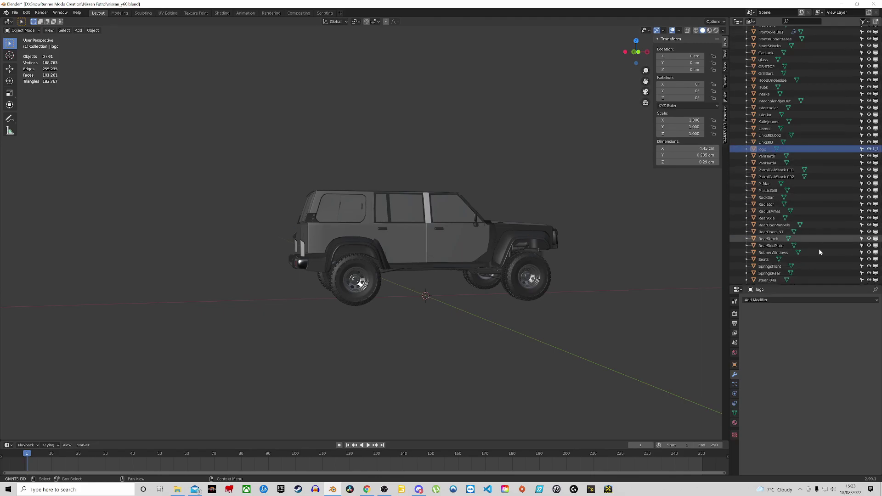
click(876, 271)
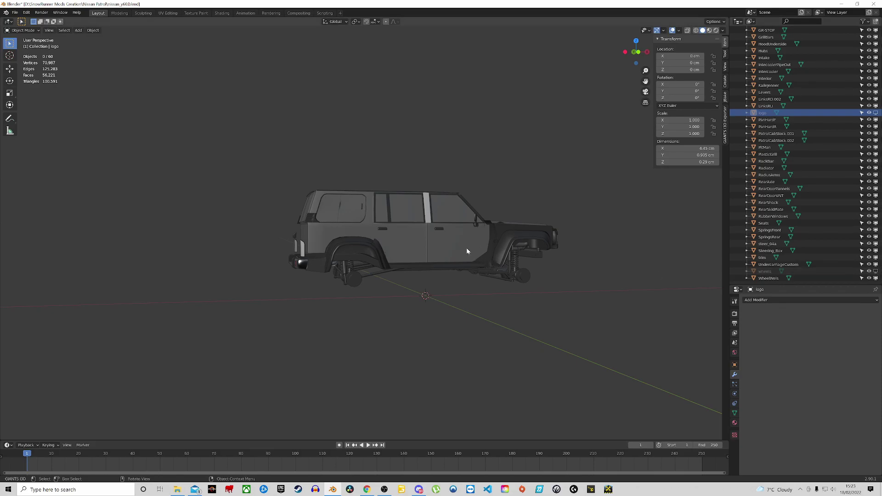
Step: Disable viewport display of the vehicle's glass and trim
middle_drag(433, 208, 382, 217)
scroll(427, 242, up, 4)
key(KP_1)
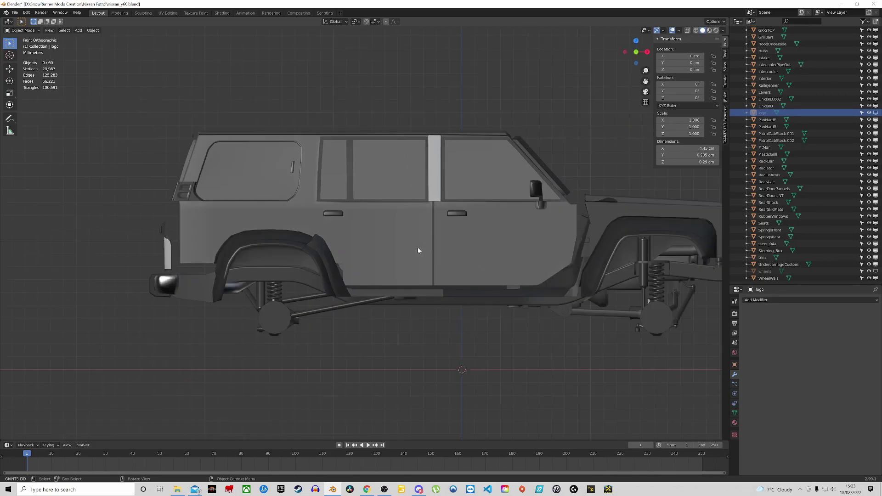
scroll(216, 116, down, 4)
drag(170, 100, 346, 155)
scroll(348, 154, up, 3)
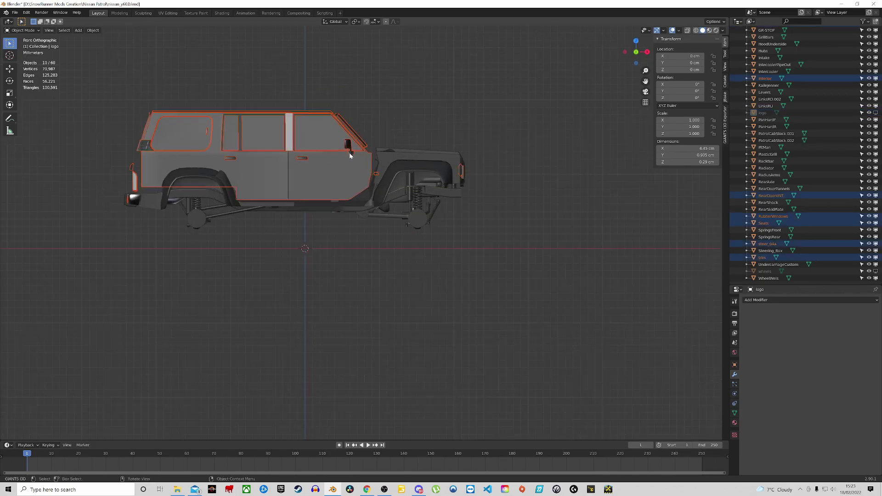
click(305, 130)
scroll(783, 146, up, 5)
scroll(783, 147, up, 3)
click(875, 124)
click(294, 159)
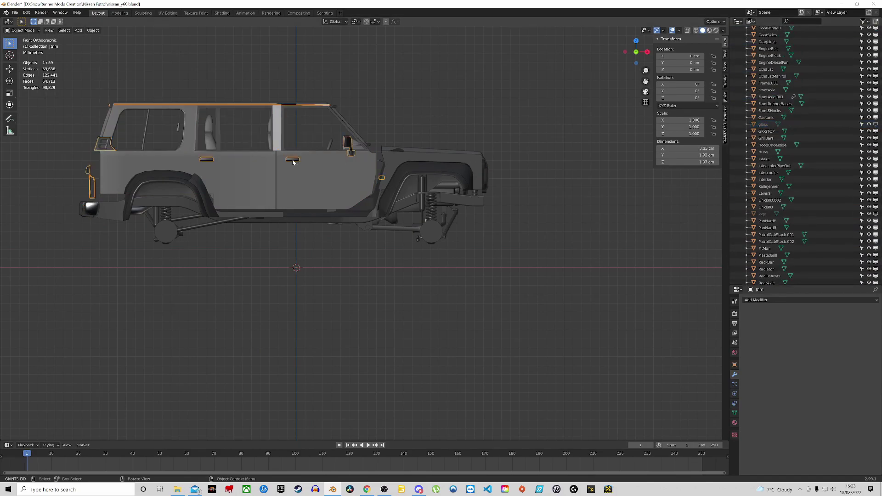
scroll(808, 193, down, 6)
click(875, 257)
Step: Hide the upper body panels, interior, seats, window rubbers, steering wheel and levers
drag(107, 90, 294, 163)
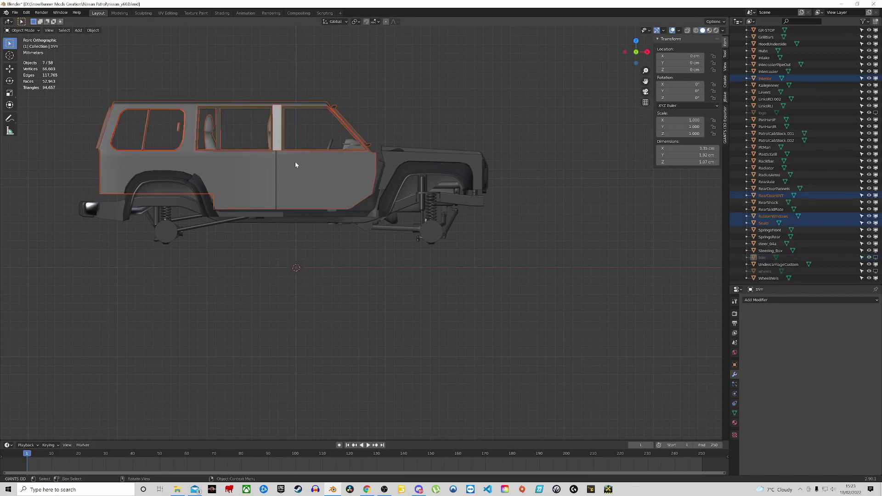
key(h)
drag(277, 104, 358, 185)
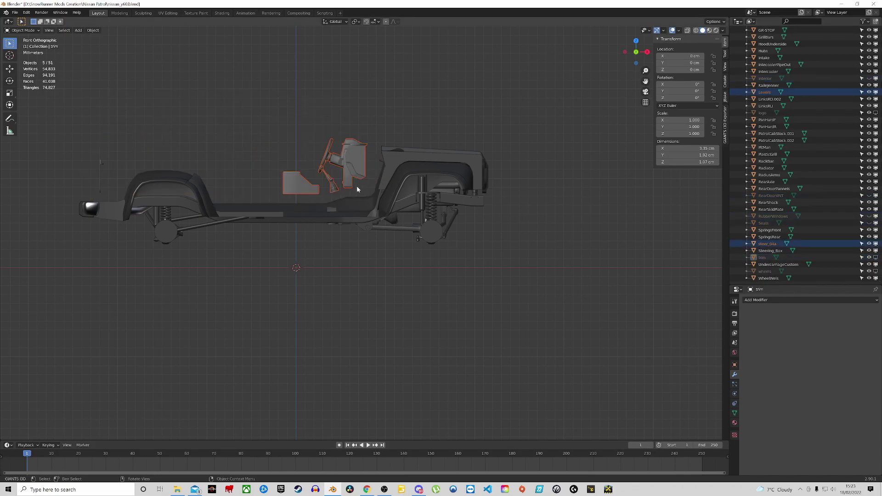
key(h)
Step: Hide the undercarriage, front fenders, hood underside and wheel wells around the chassis
scroll(393, 153, up, 4)
click(393, 152)
click(430, 193)
key(h)
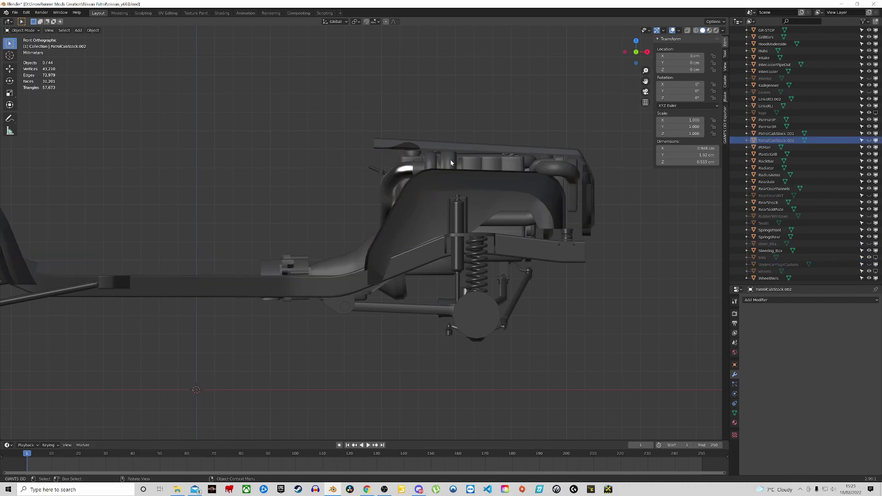
middle_drag(448, 157, 446, 168)
click(446, 161)
key(h)
click(458, 199)
key(h)
Step: Hide the plastic grille and the rear door panels
middle_drag(524, 187, 535, 193)
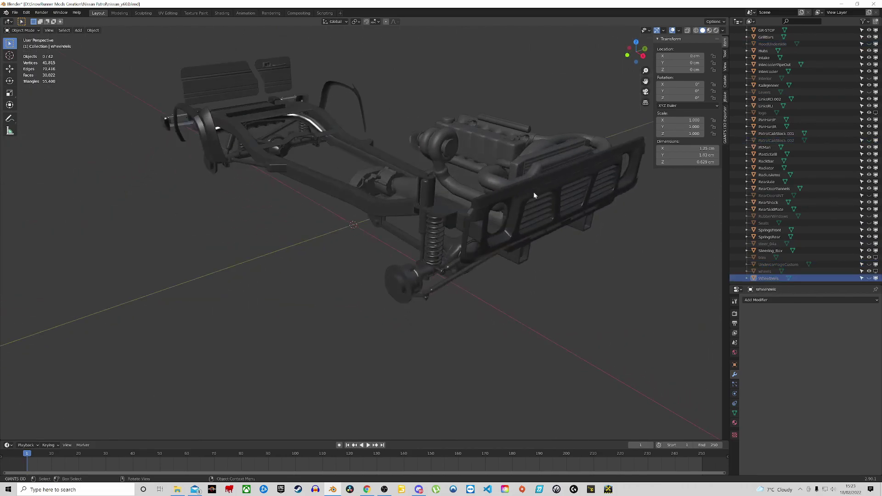
click(528, 195)
key(h)
click(222, 89)
key(h)
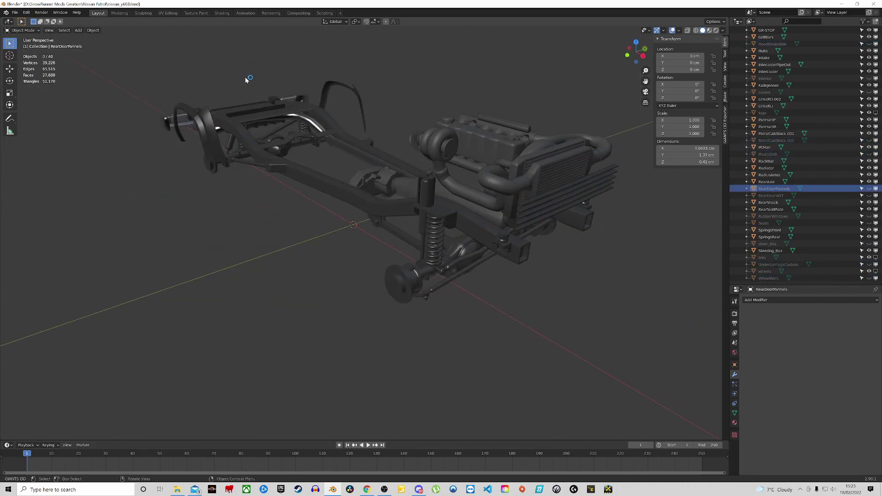
Step: Hide the remaining cab body piece, the rear wheel arches and the grille bars
middle_drag(261, 79, 289, 82)
click(203, 90)
key(h)
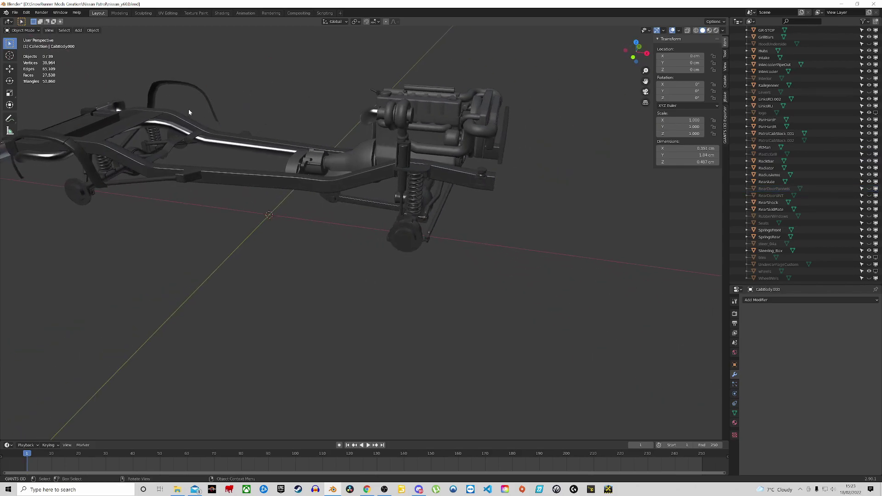
click(193, 86)
key(h)
middle_drag(227, 123, 481, 127)
scroll(481, 127, up, 2)
click(479, 133)
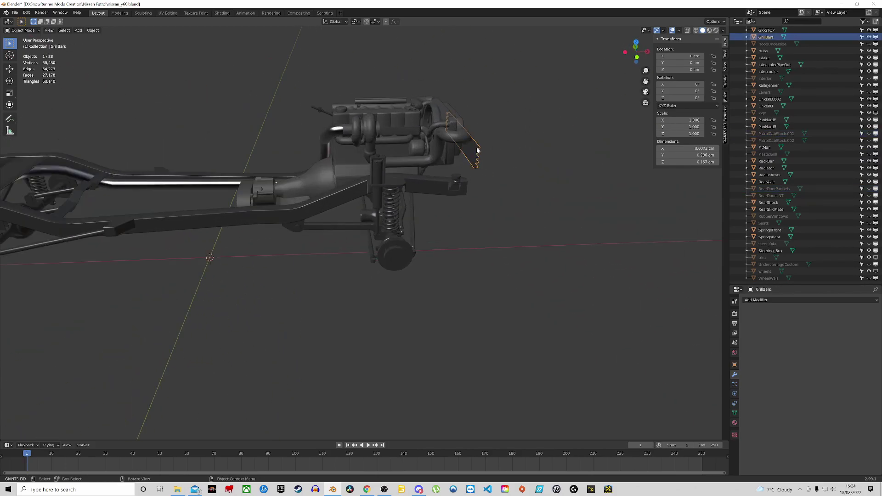
key(h)
Step: Select the spring cups and switch their Mirror modifier from the X axis to the Y axis only
middle_drag(218, 167, 194, 168)
scroll(194, 168, down, 3)
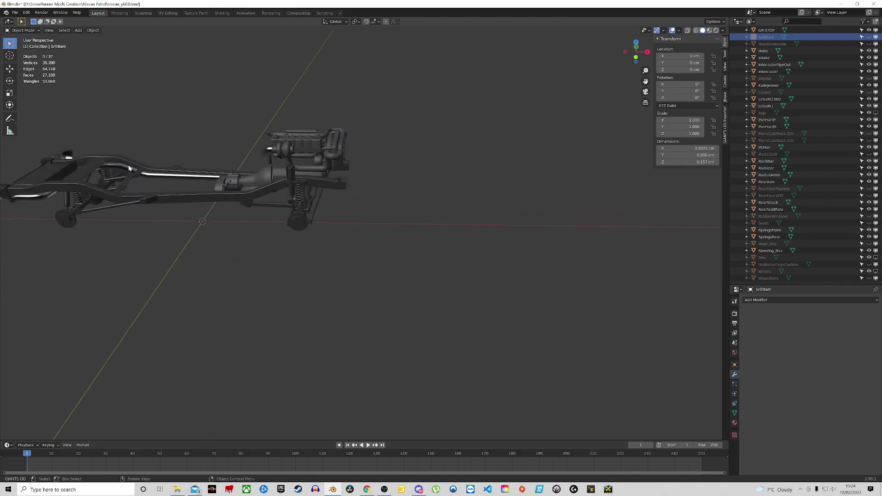
scroll(109, 176, up, 5)
shift+middle_drag(109, 176, 331, 189)
scroll(272, 177, down, 2)
scroll(412, 189, up, 4)
scroll(306, 236, up, 4)
click(305, 242)
scroll(304, 242, down, 6)
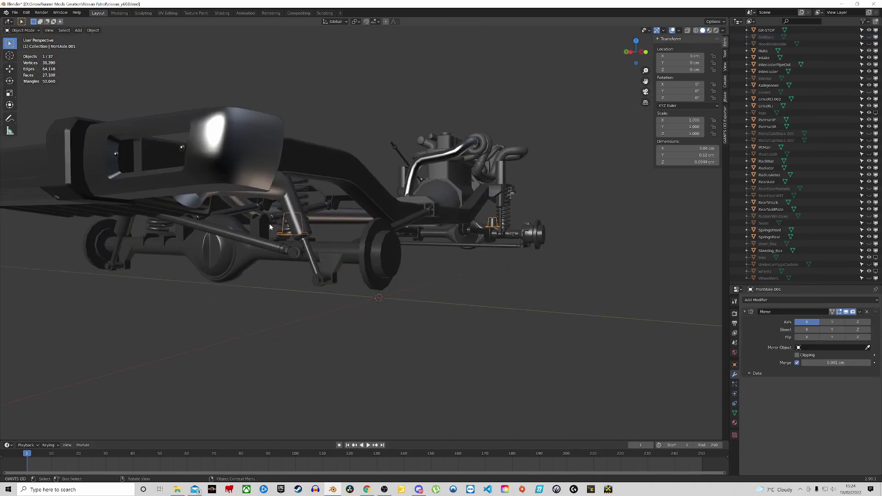
shift+middle_drag(270, 223, 340, 195)
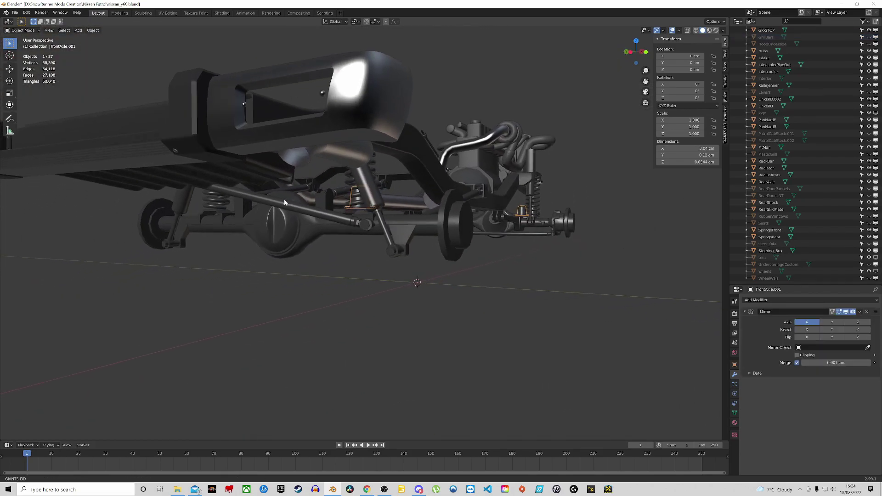
middle_drag(606, 307, 590, 317)
click(824, 323)
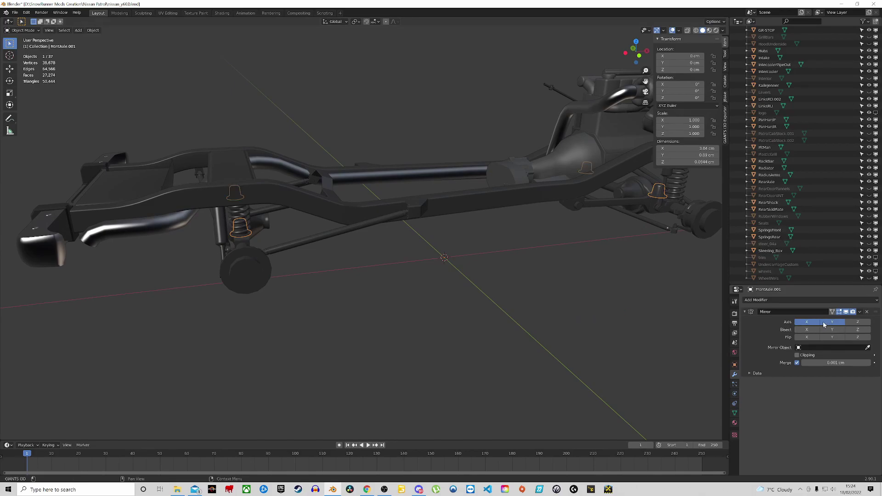
click(810, 325)
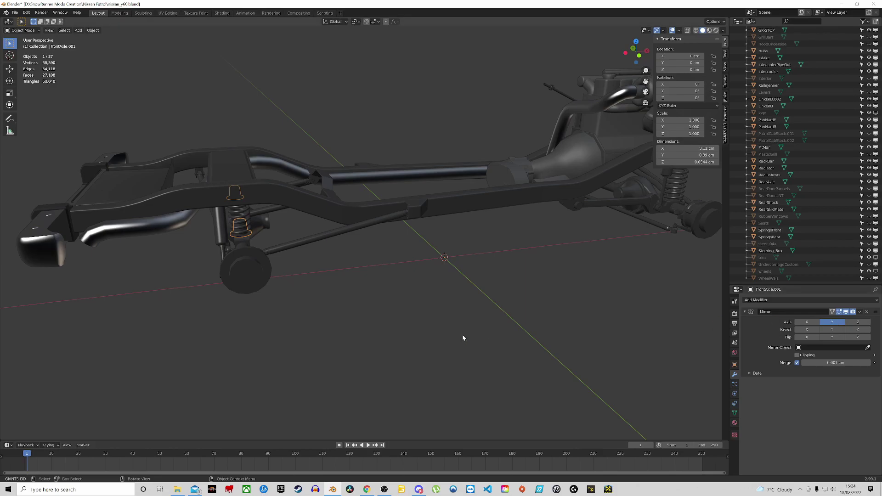
Step: Apply the Mirror modifier on the rear spring cups
middle_drag(245, 274, 285, 244)
scroll(217, 213, up, 5)
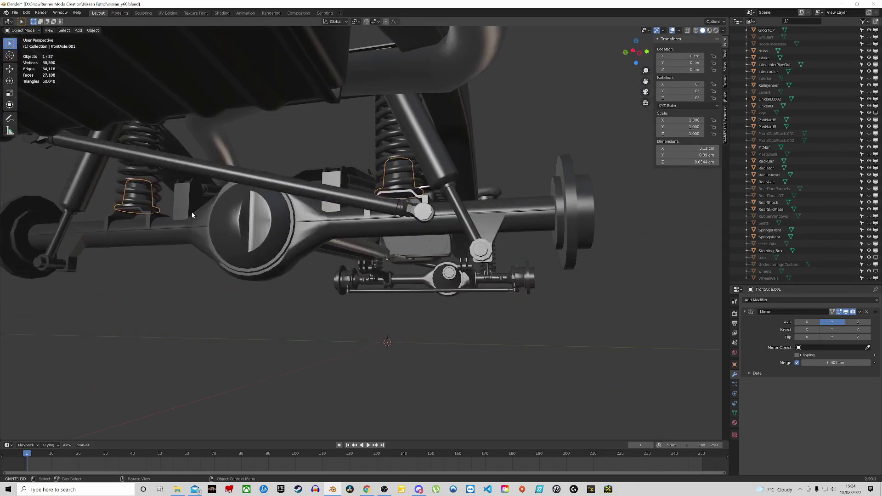
middle_drag(143, 202, 163, 220)
click(860, 312)
click(820, 320)
Step: Join the rear spring cups into the RearAxle object
middle_drag(427, 266, 295, 300)
scroll(294, 300, down, 6)
middle_drag(448, 305, 442, 321)
scroll(442, 322, up, 5)
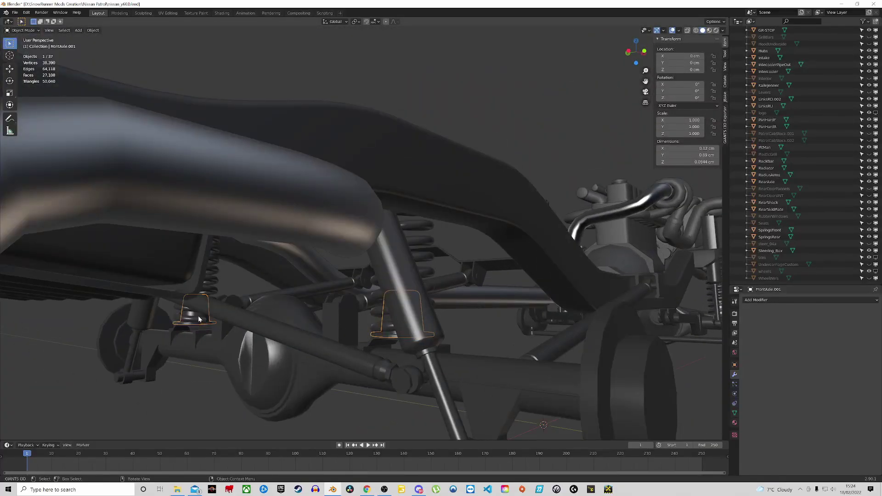
shift+click(288, 356)
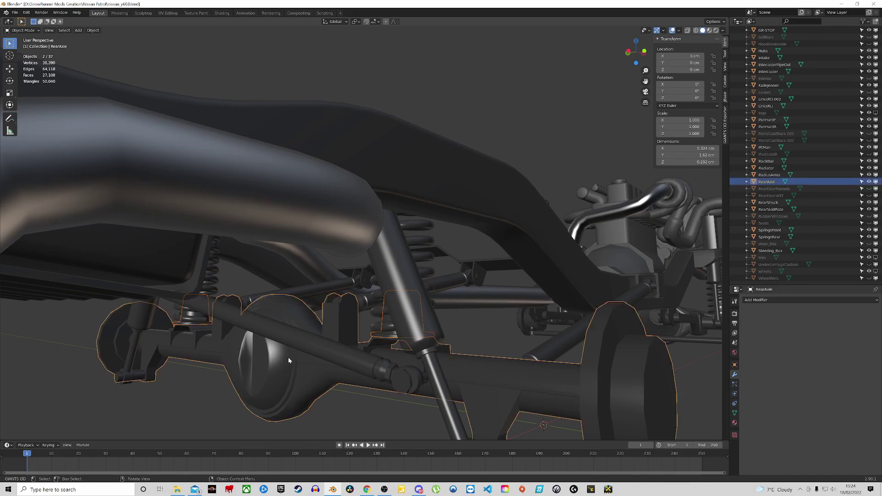
key(ctrl+j)
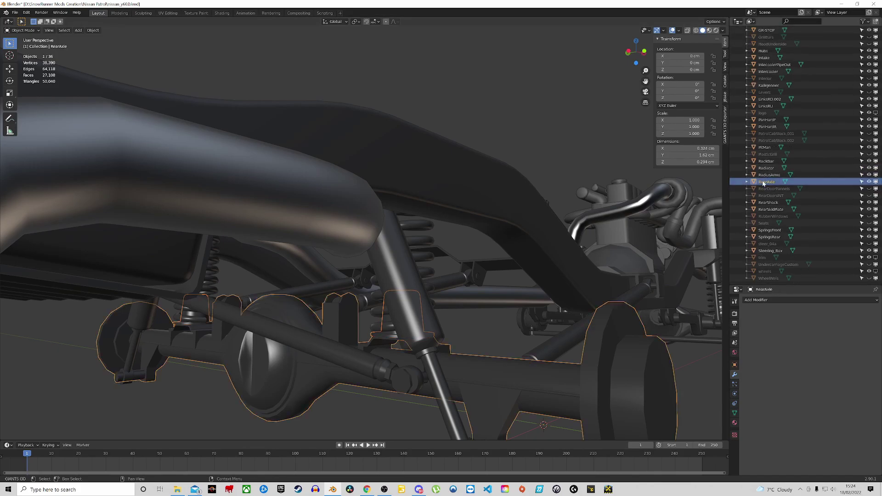
Step: Test whether the cups move with the rear axle, cancel the move, and inspect the rear suspension and chassis
middle_drag(459, 293, 443, 285)
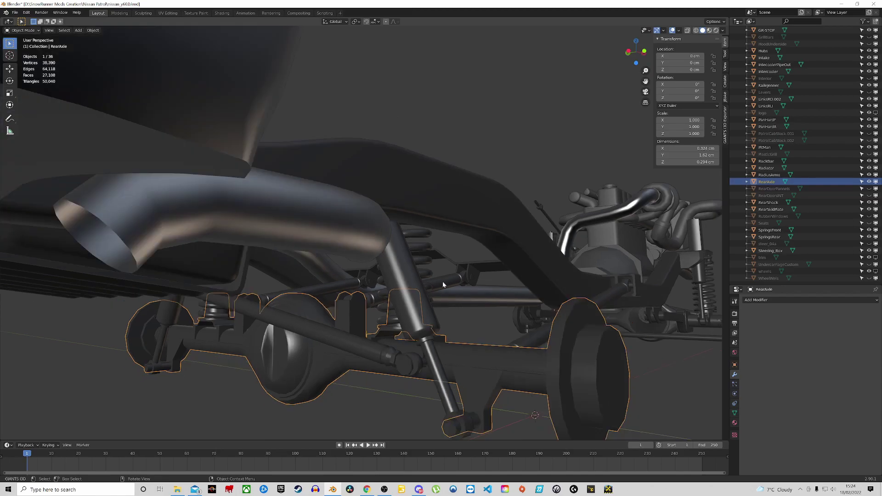
key(g)
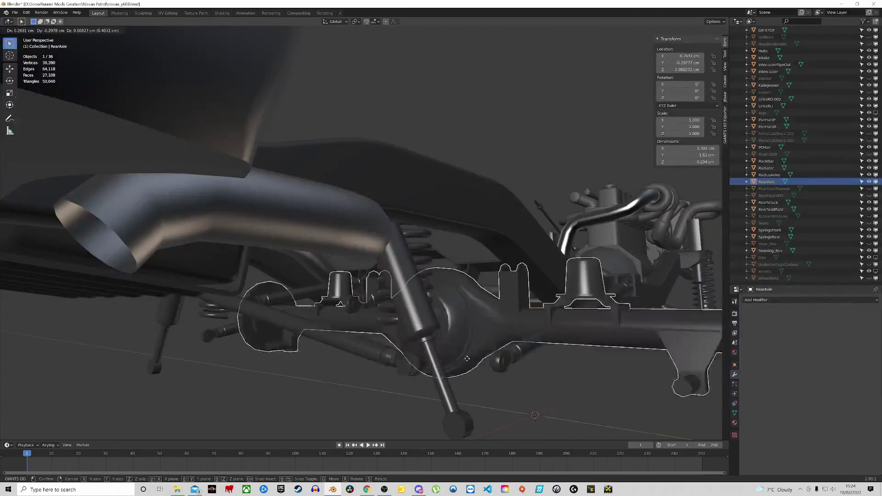
right_click(547, 347)
middle_drag(547, 348, 525, 317)
scroll(521, 312, down, 4)
middle_drag(467, 259, 454, 233)
scroll(454, 234, up, 2)
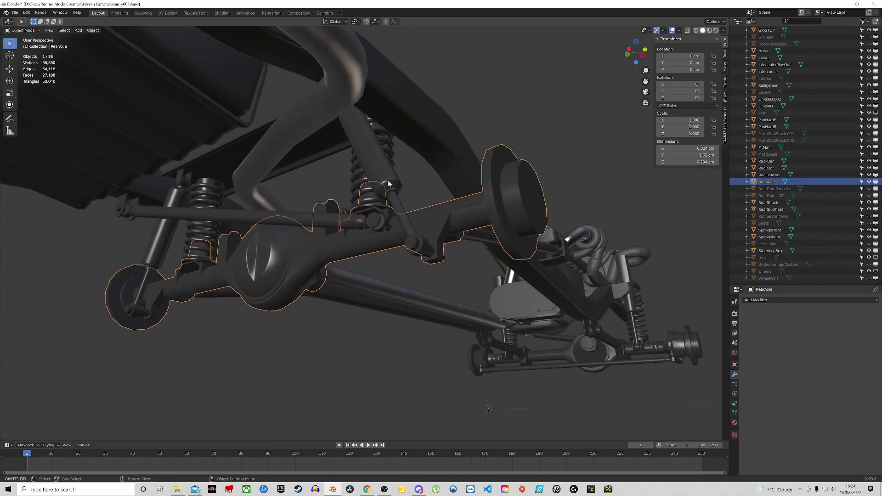
middle_drag(388, 183, 415, 217)
scroll(337, 191, up, 2)
scroll(425, 203, down, 3)
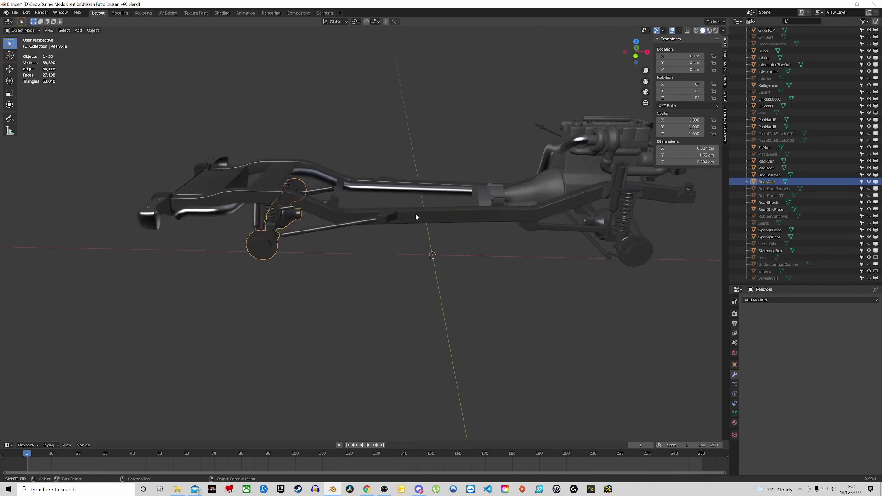
shift+middle_drag(477, 207, 387, 221)
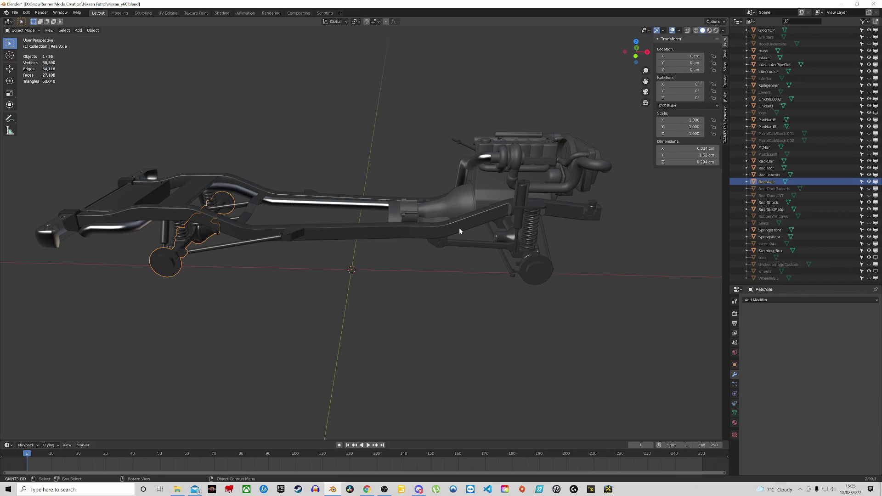
Step: Inspect the rear springs' mesh in Edit Mode, return to Object Mode and view the whole chassis
click(198, 242)
scroll(235, 265, up, 5)
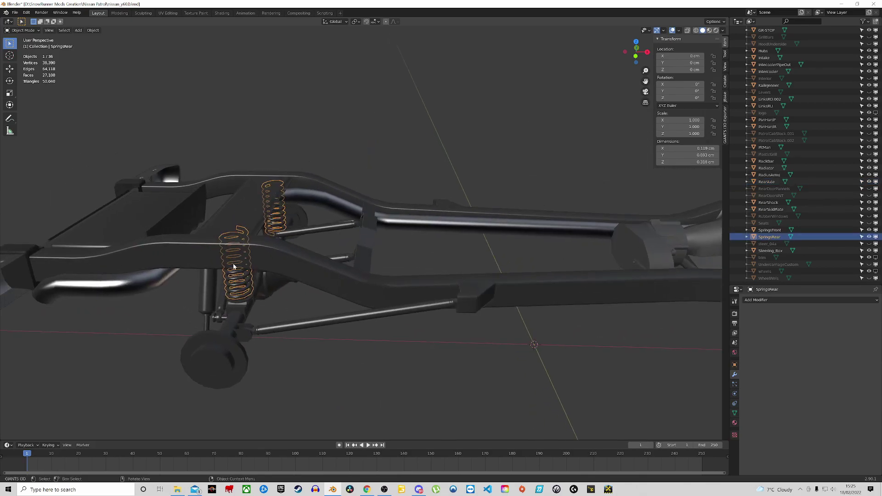
key(Tab)
scroll(241, 270, down, 3)
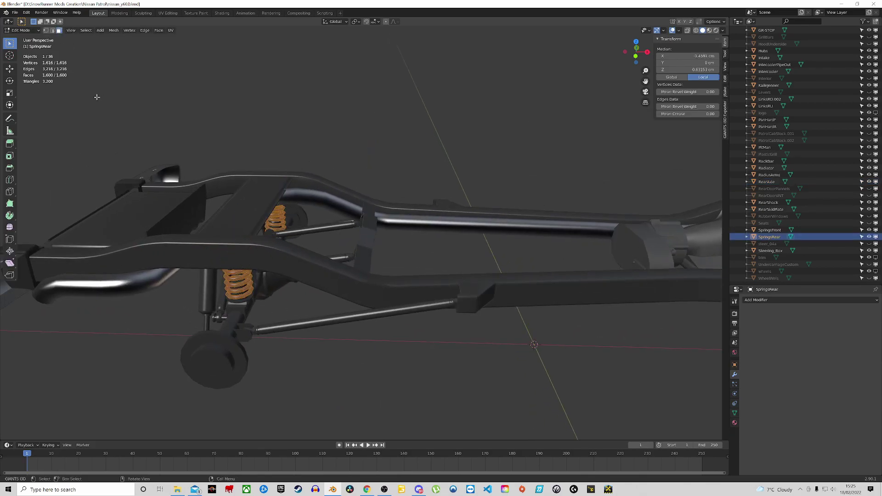
scroll(303, 272, down, 3)
middle_drag(303, 272, 321, 271)
key(Tab)
scroll(414, 232, up, 4)
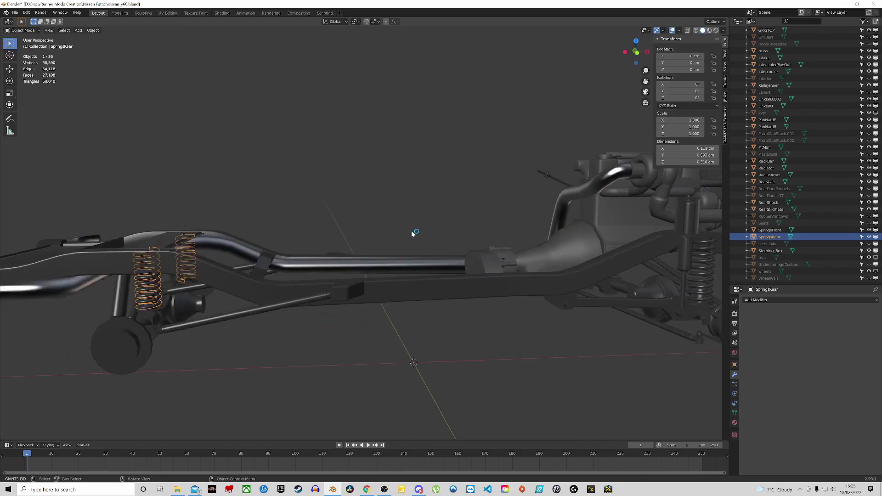
scroll(376, 276, down, 5)
middle_drag(512, 276, 393, 275)
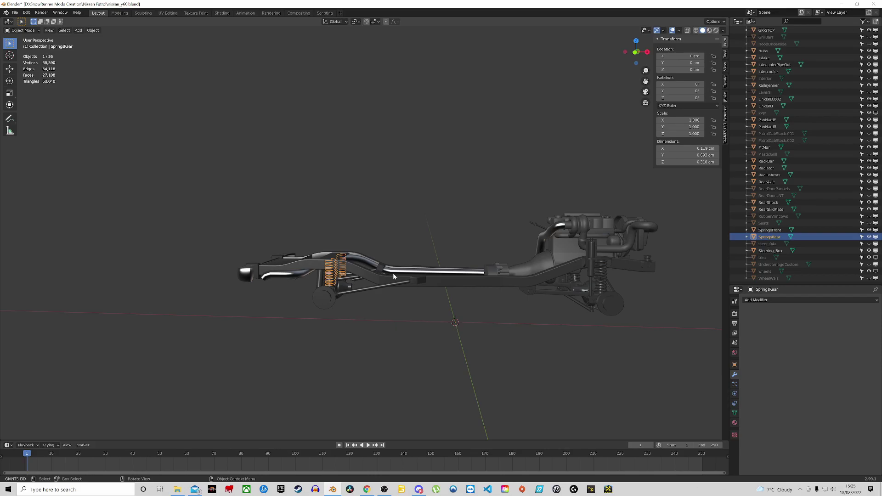
Step: Select the rear lower links and examine them along the chassis, ending in the front orthographic view
click(394, 286)
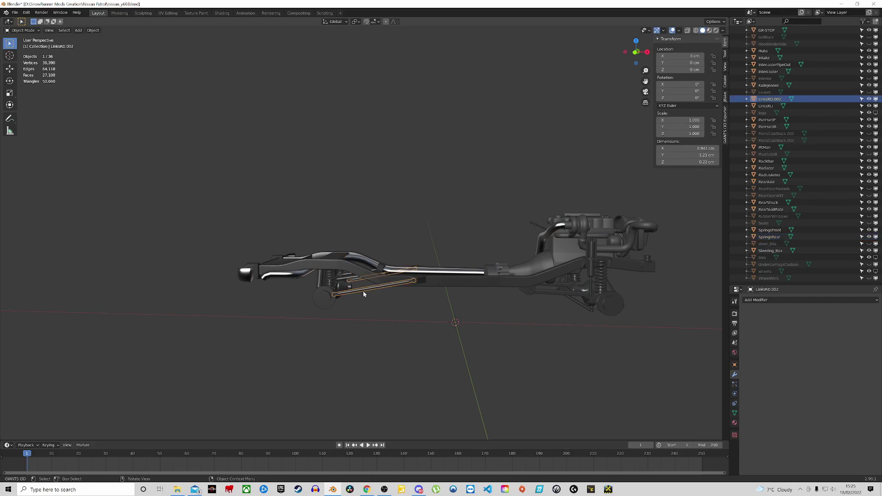
middle_drag(333, 293, 342, 292)
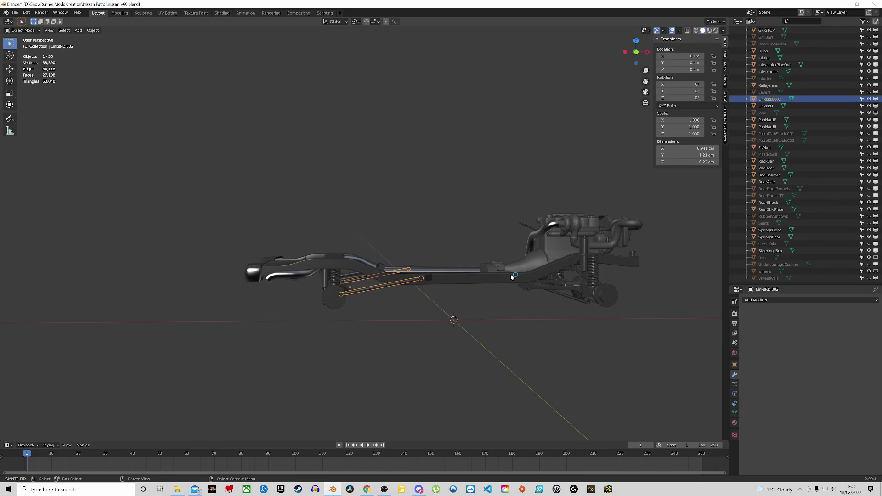
middle_drag(510, 274, 528, 216)
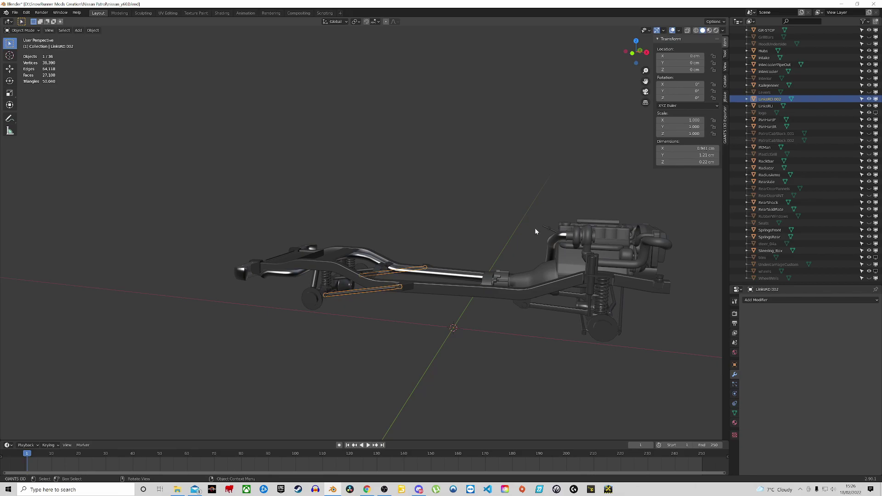
middle_drag(537, 253, 574, 293)
key(KP_1)
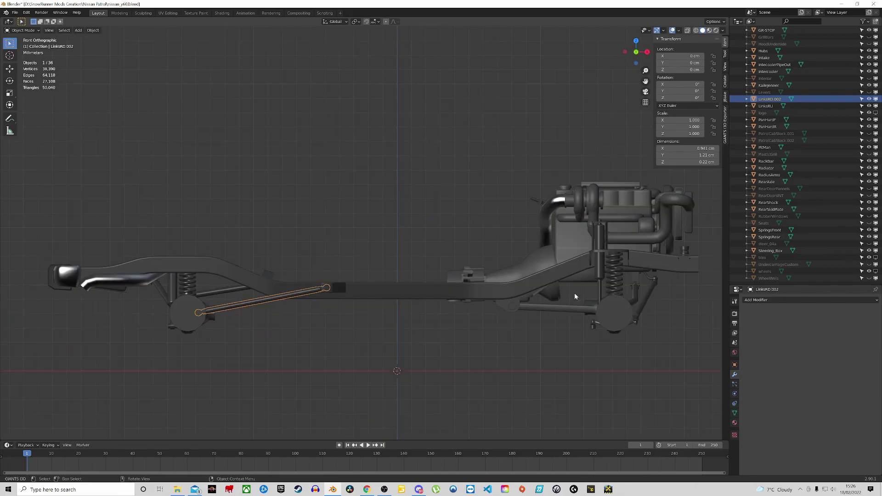
scroll(577, 294, down, 2)
scroll(351, 318, up, 4)
scroll(291, 313, down, 3)
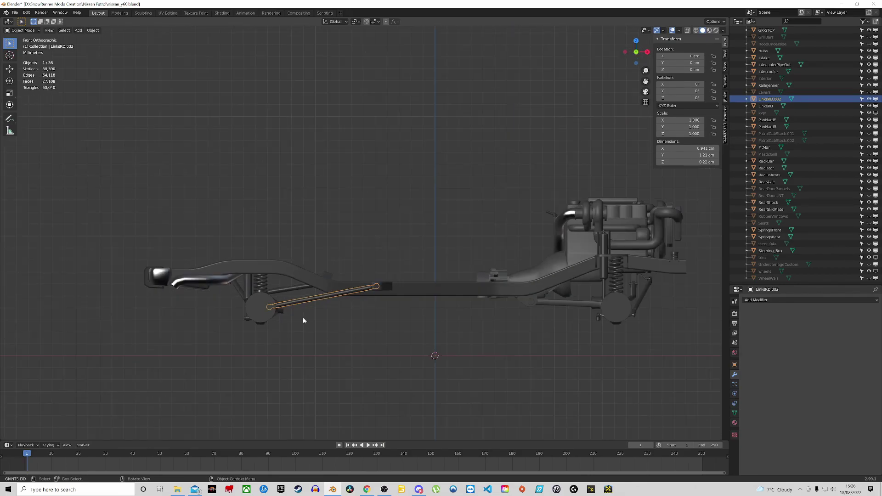
Step: Examine the chassis side-on and box-select the front suspension parts around the front hub
click(507, 330)
click(590, 232)
click(590, 232)
middle_drag(590, 232, 496, 201)
click(515, 244)
scroll(577, 282, up, 6)
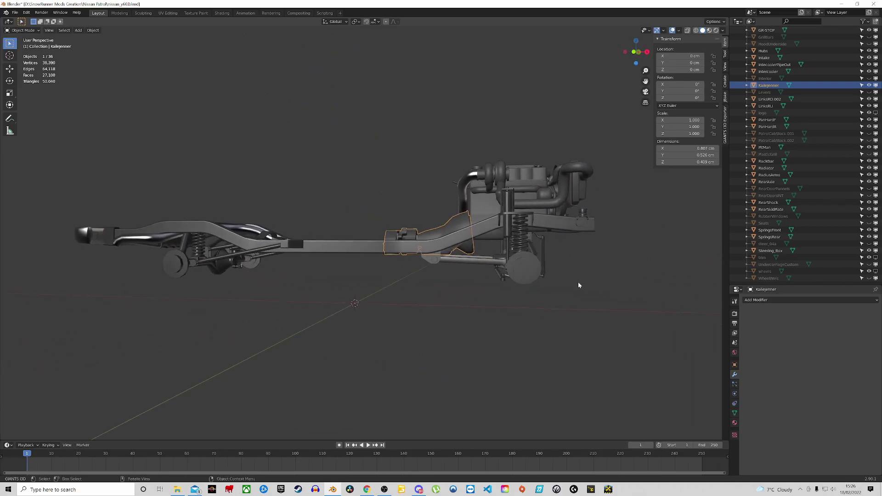
drag(531, 303, 418, 212)
scroll(471, 282, down, 3)
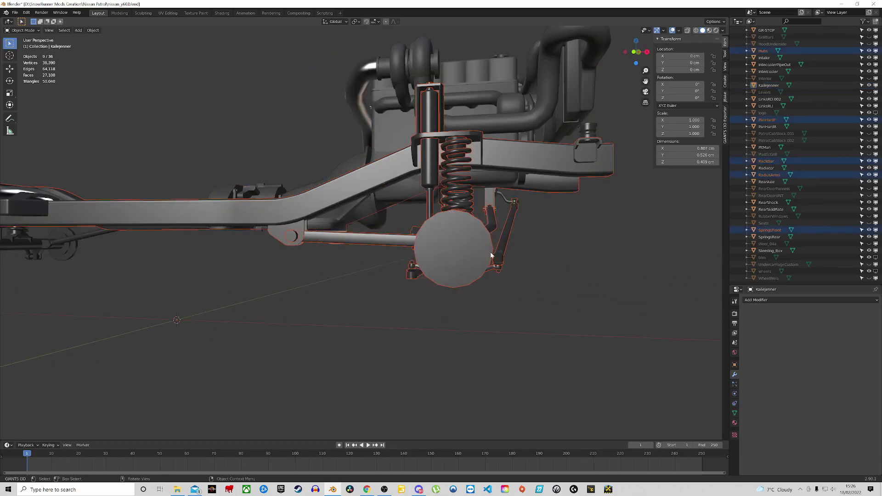
Step: Join the front radius arms into the Hubs object
click(475, 280)
click(442, 246)
scroll(441, 247, up, 3)
middle_drag(391, 249, 387, 257)
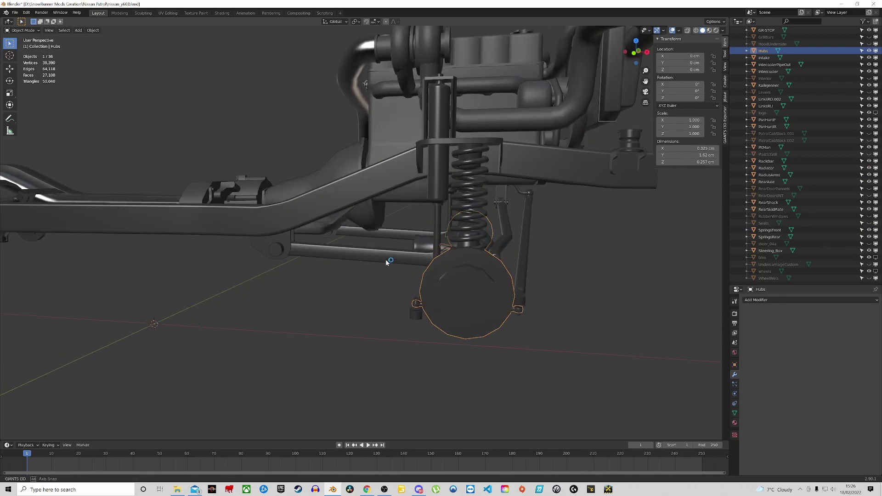
click(380, 254)
scroll(413, 275, down, 2)
shift+click(454, 301)
scroll(463, 280, down, 1)
scroll(466, 278, down, 2)
key(ctrl+j)
Step: Join the steering link ahead of the front wheel hub into the Hubs object
click(481, 264)
shift+click(459, 278)
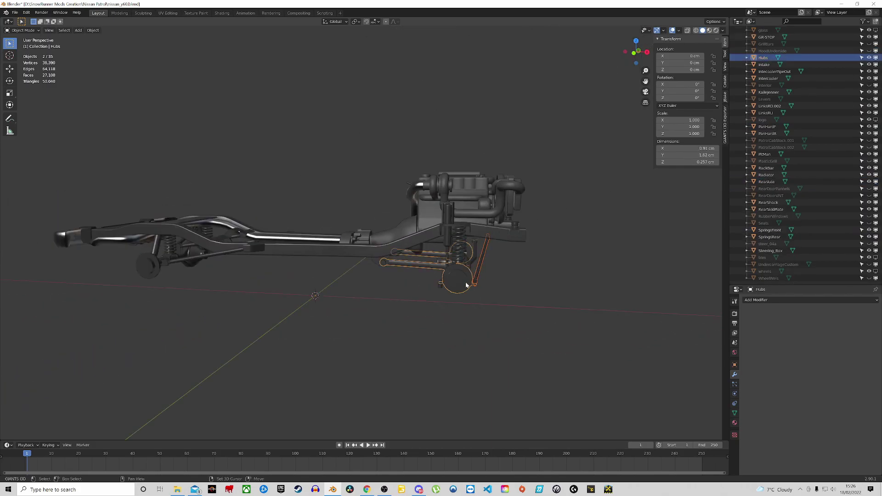
key(ctrl+j)
scroll(448, 260, up, 3)
middle_drag(445, 252, 485, 201)
Step: Select the FrontAxle object, look at its mesh in Edit Mode, and examine its upper spring cups in the front orthographic view
click(450, 258)
key(Tab)
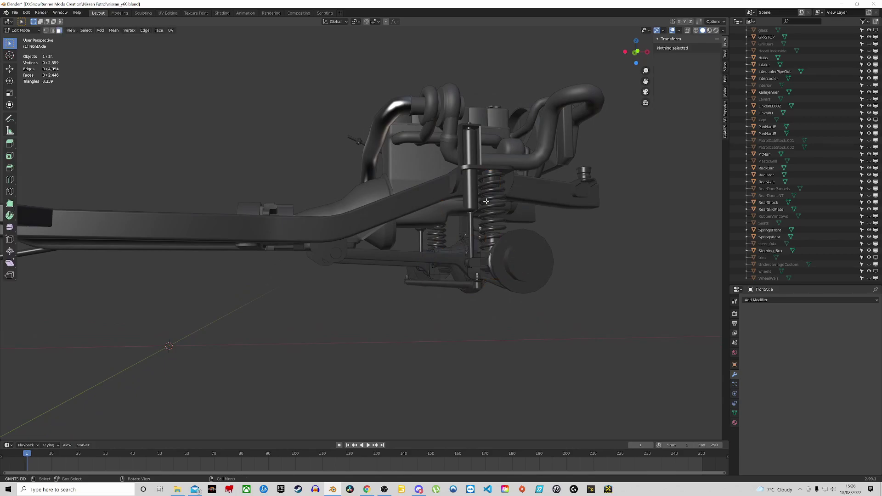
key(KP_1)
key(Tab)
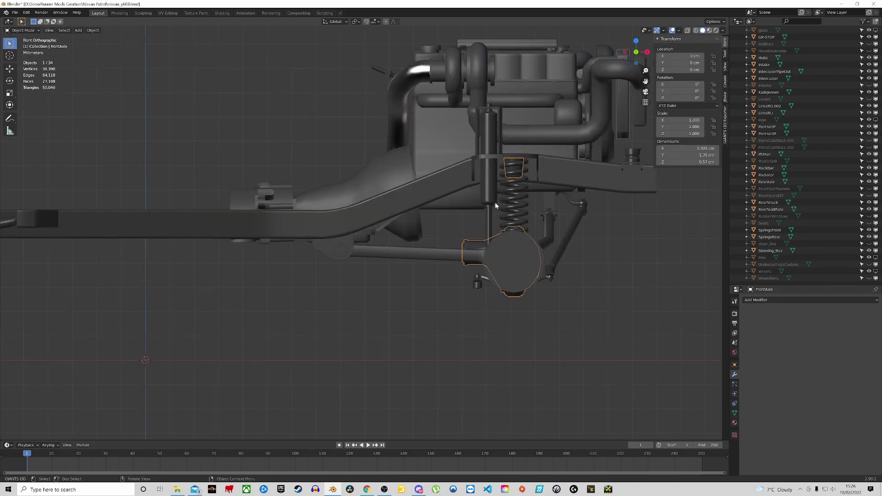
scroll(509, 223, down, 5)
scroll(511, 229, up, 7)
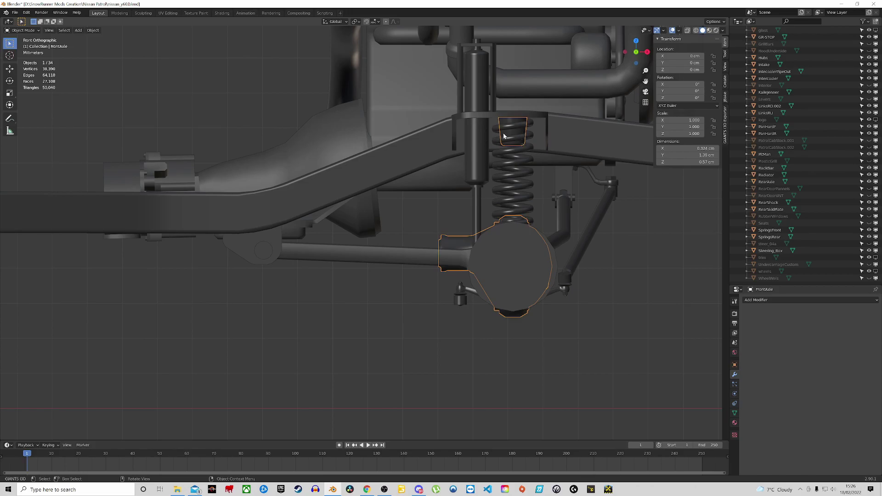
Step: Separate the upper spring cups from the FrontAxle mesh by selection, using X-ray in Edit Mode, and return to Object Mode
key(Tab)
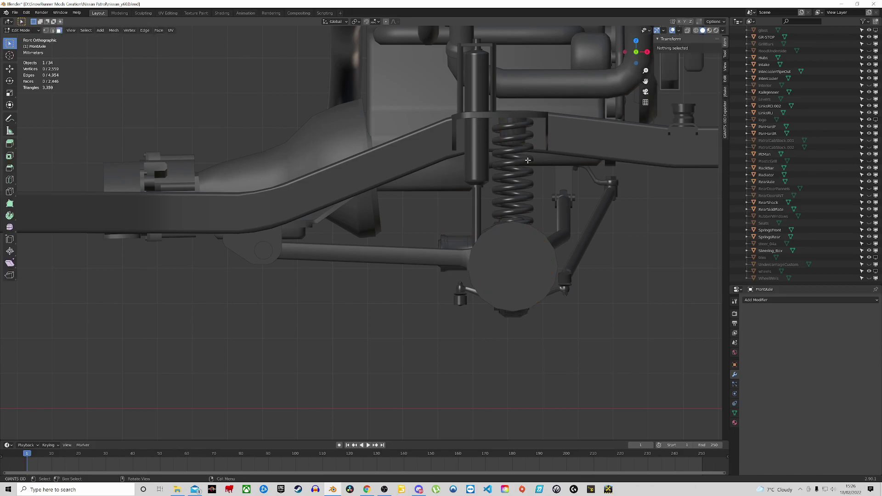
key(alt+z)
scroll(513, 124, down, 4)
drag(443, 94, 563, 150)
scroll(510, 147, up, 1)
shift+middle_drag(511, 147, 465, 189)
key(p)
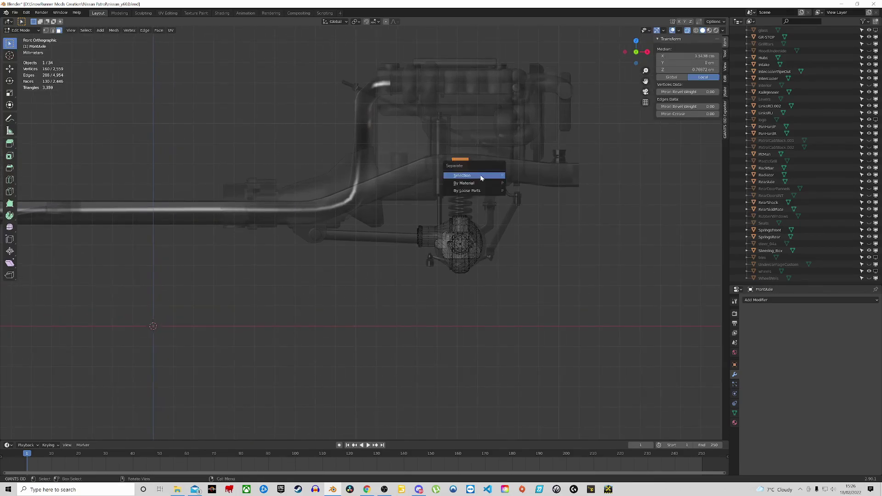
click(461, 178)
key(Tab)
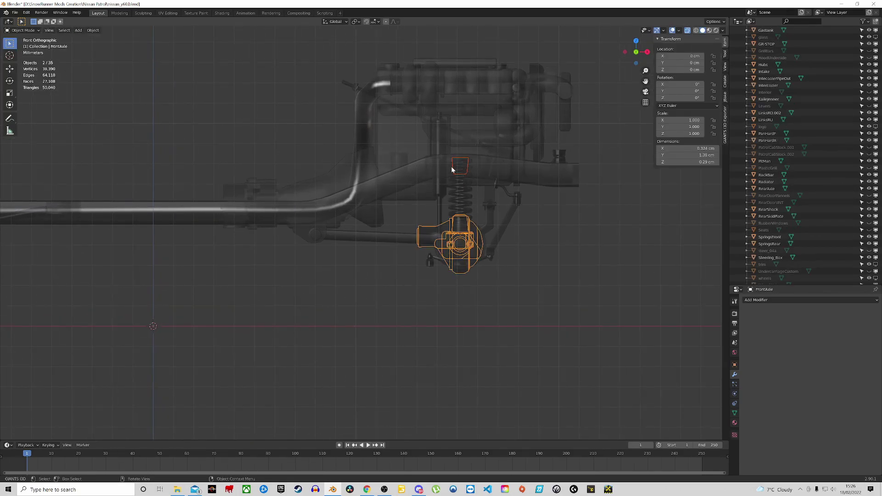
Step: Turn off X-ray and join the separated upper front spring cups into the chassis frame
click(456, 162)
click(456, 161)
click(456, 161)
click(456, 162)
click(456, 161)
click(457, 164)
click(457, 164)
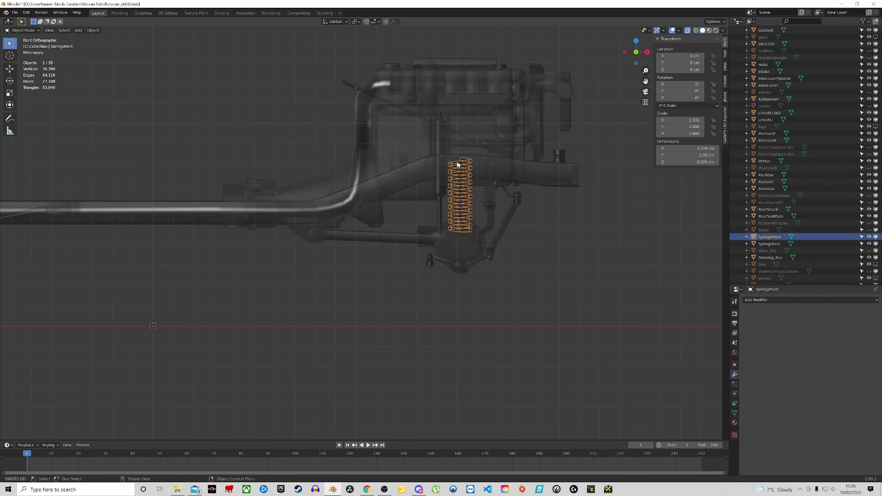
click(457, 164)
key(alt+z)
click(458, 164)
scroll(458, 164, up, 6)
click(459, 161)
scroll(459, 163, down, 6)
shift+click(363, 193)
key(ctrl+j)
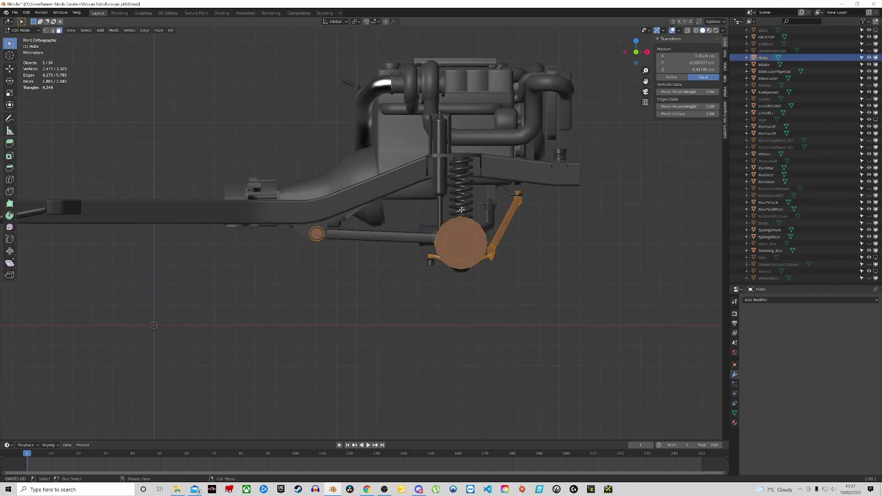
Step: Inspect the whole Hubs mesh with X-ray in Edit Mode and return to Object Mode
key(alt+z)
scroll(425, 230, up, 5)
key(a)
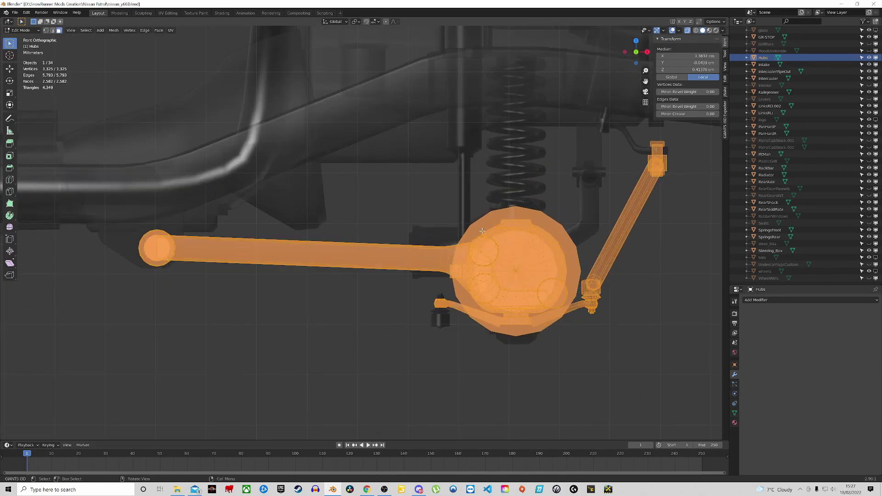
scroll(513, 194, down, 4)
key(Tab)
Step: Join the front springs and the hubs into the FrontAxle object
click(514, 195)
middle_drag(556, 212, 372, 214)
scroll(514, 261, up, 5)
scroll(514, 261, down, 3)
shift+middle_drag(514, 261, 454, 202)
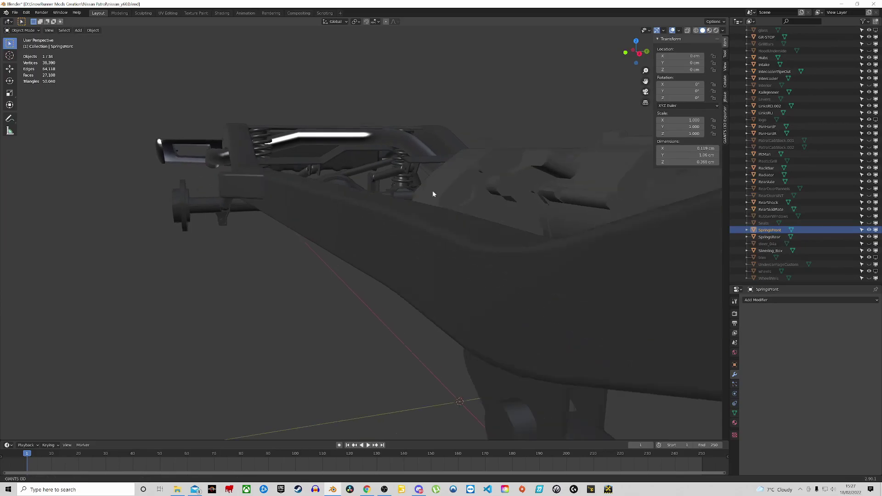
scroll(449, 211, down, 4)
shift+middle_drag(489, 228, 376, 181)
shift+click(358, 276)
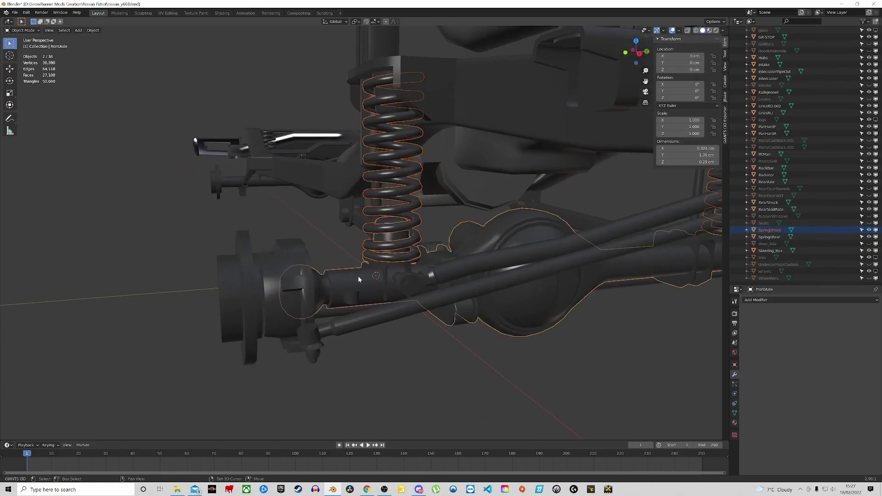
key(ctrl+j)
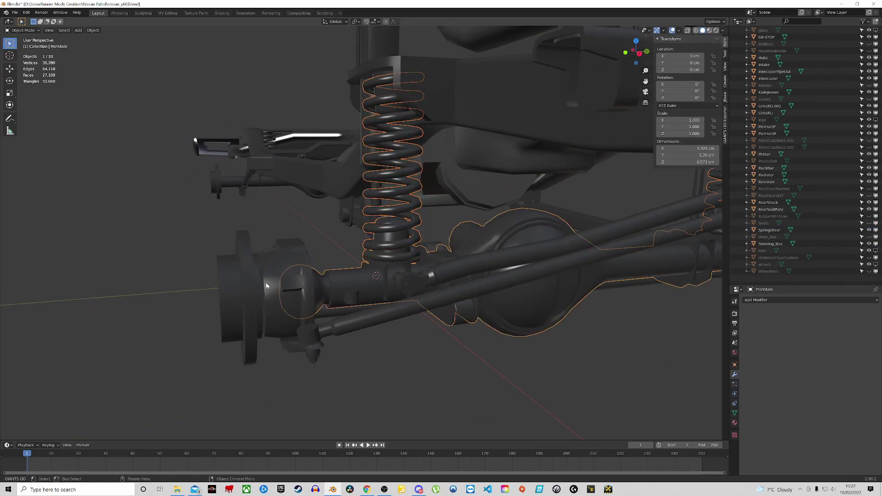
click(265, 282)
shift+click(379, 282)
key(ctrl+j)
Step: Test-move the FrontAxle object to check which parts travel with it, and cancel the move
scroll(470, 269, down, 3)
middle_drag(469, 268, 506, 216)
click(513, 207)
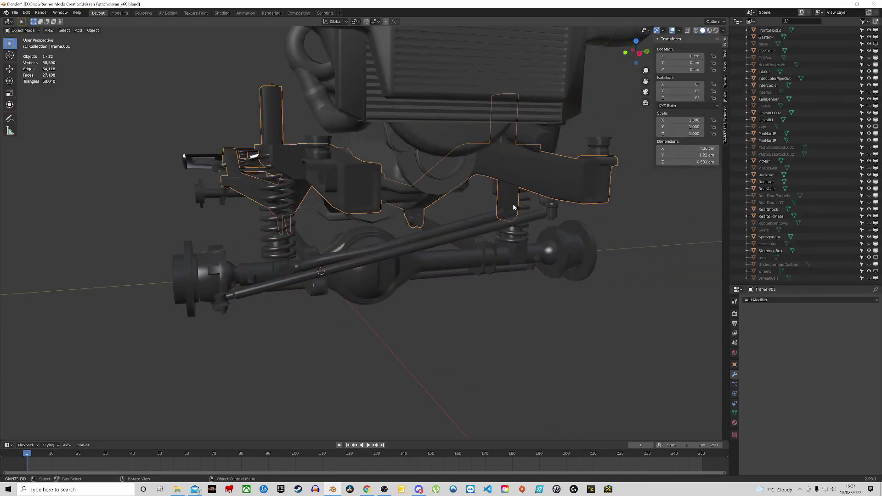
click(527, 224)
key(g)
right_click(502, 371)
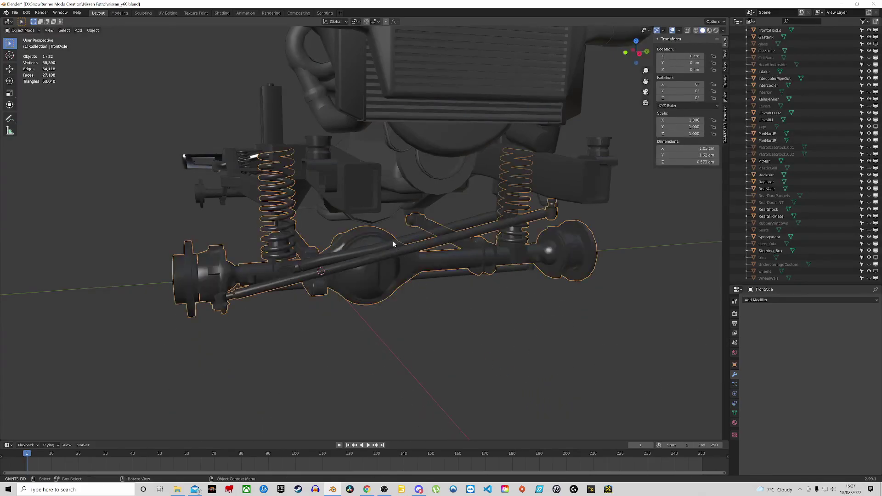
Step: Join the PanhardF and RockBar parts into the FrontAxle object, test-move the assembly and cancel the move
shift+click(423, 269)
shift+click(437, 273)
shift+click(439, 260)
key(ctrl+j)
key(g)
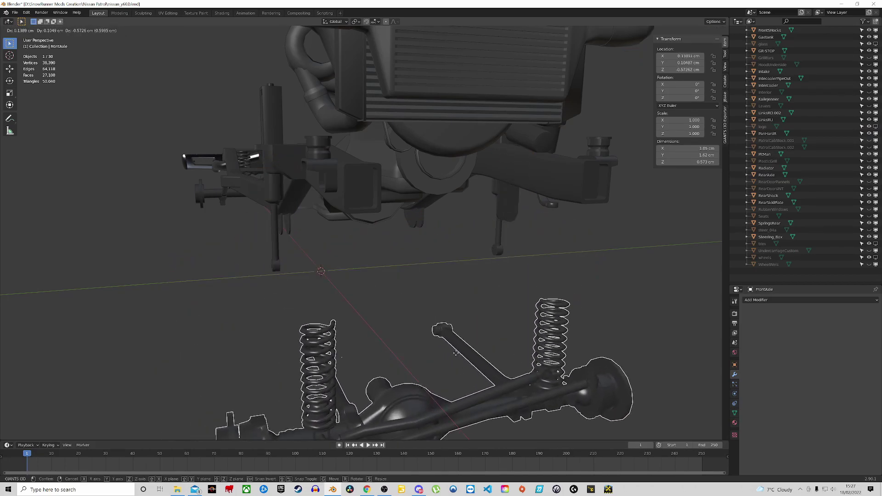
right_click(439, 343)
Step: Join the front shock absorbers into the FrontAxle object
click(274, 123)
middle_drag(306, 207, 340, 210)
scroll(423, 221, up, 3)
shift+middle_drag(472, 211, 415, 247)
click(398, 199)
scroll(410, 207, down, 3)
shift+click(416, 249)
key(ctrl+j)
scroll(449, 233, down, 2)
middle_drag(399, 209, 385, 103)
scroll(473, 218, up, 4)
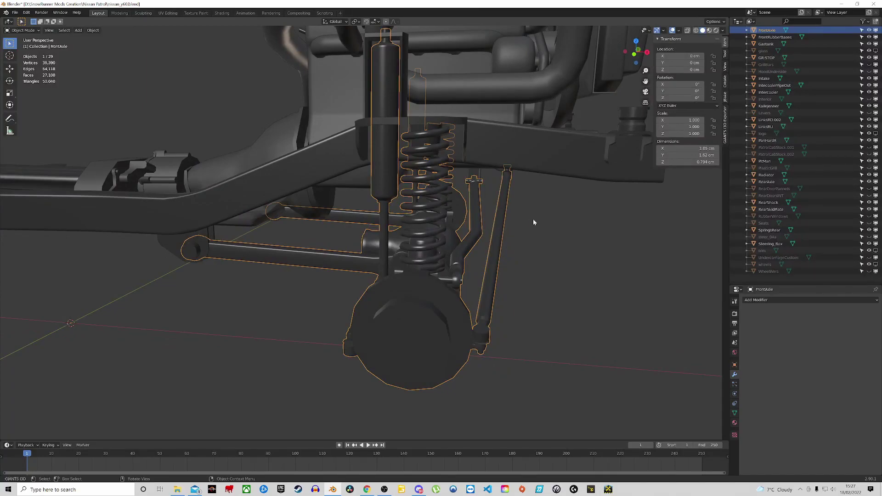
scroll(426, 191, down, 6)
middle_drag(426, 191, 436, 200)
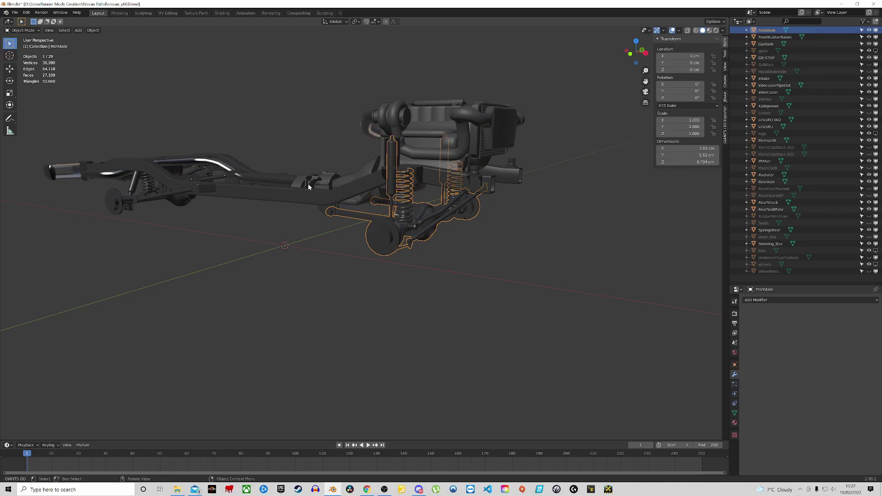
Step: Test-move the complete front axle assembly twice, cancelling each move
key(g)
right_click(431, 281)
scroll(429, 232, up, 4)
scroll(433, 234, down, 2)
key(g)
right_click(455, 290)
scroll(769, 41, up, 1)
Step: Inspect the whole FrontAxle mesh in Edit Mode, return to Object Mode and disable the object in viewports
double_click(768, 40)
key(Return)
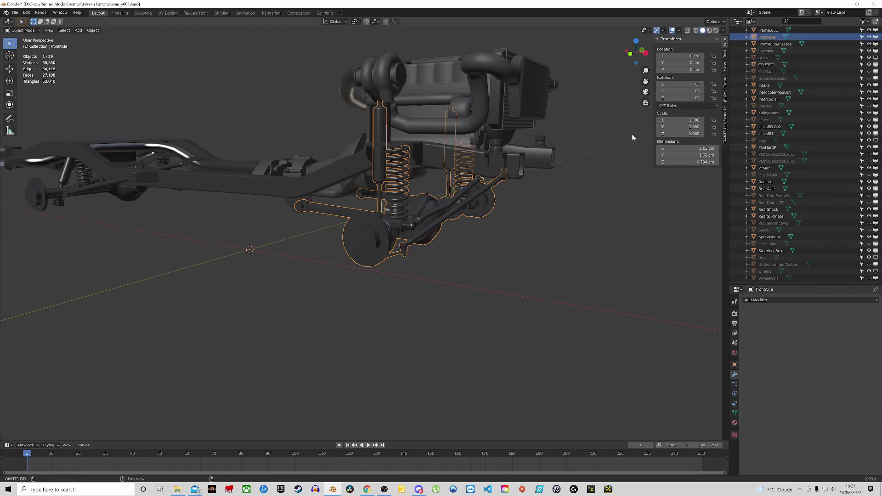
key(Tab)
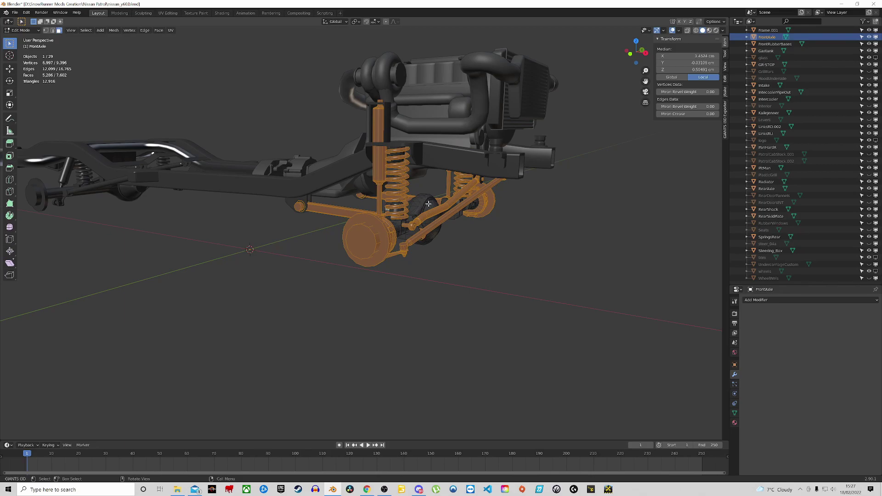
key(l)
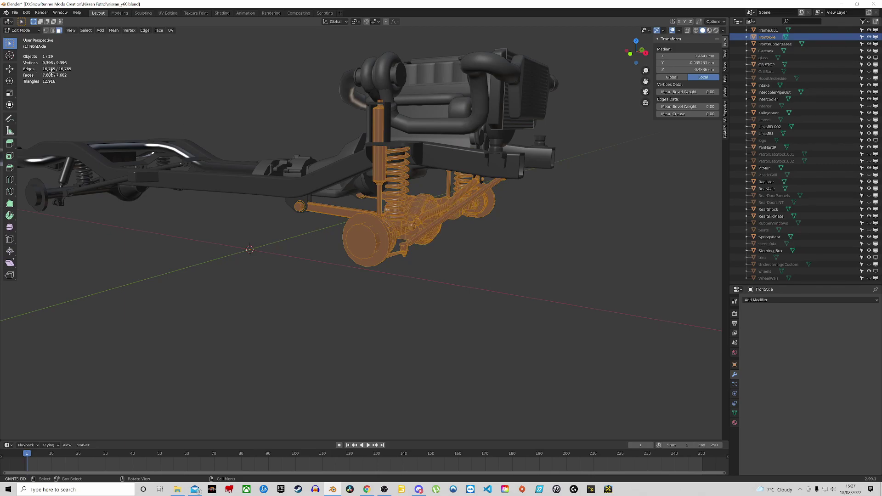
scroll(372, 183, down, 2)
middle_drag(373, 182, 419, 185)
scroll(419, 185, up, 5)
key(Tab)
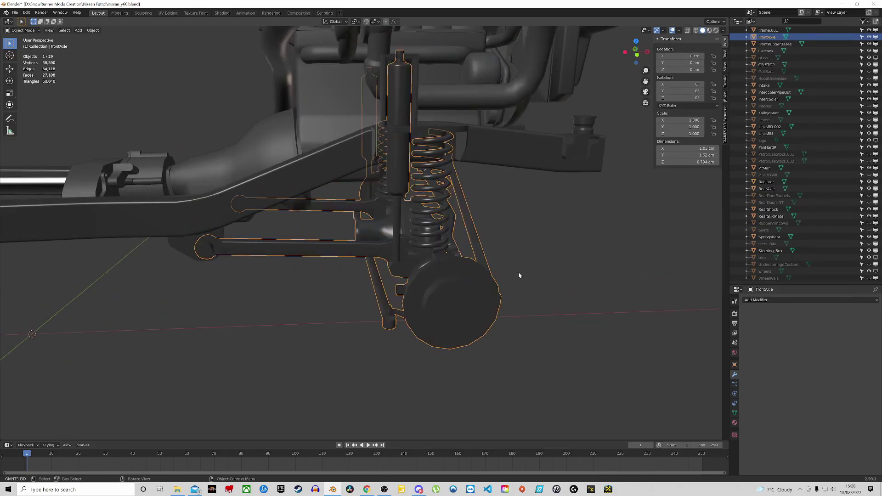
click(876, 37)
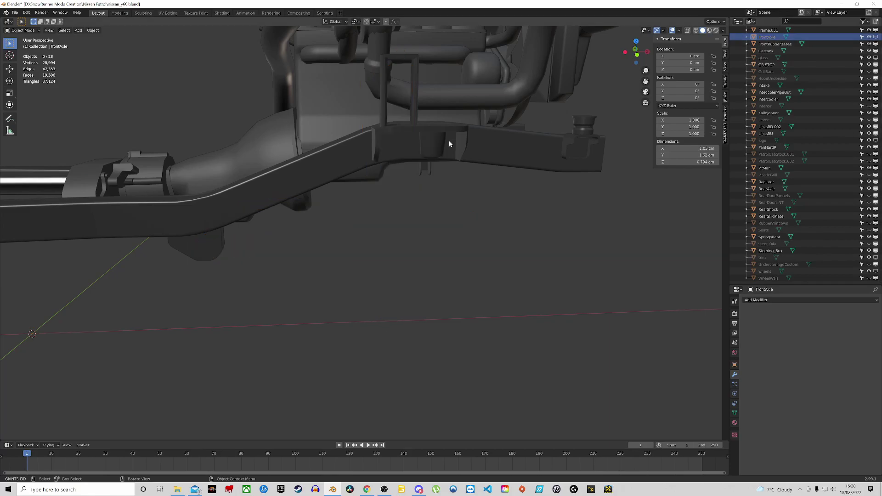
Step: Join the rear links, shocks and springs into the RearAxle object, test-move the assembly and cancel the move
scroll(414, 149, down, 7)
shift+middle_drag(315, 175, 537, 162)
scroll(278, 180, up, 6)
click(277, 178)
drag(307, 231, 242, 133)
scroll(305, 169, down, 6)
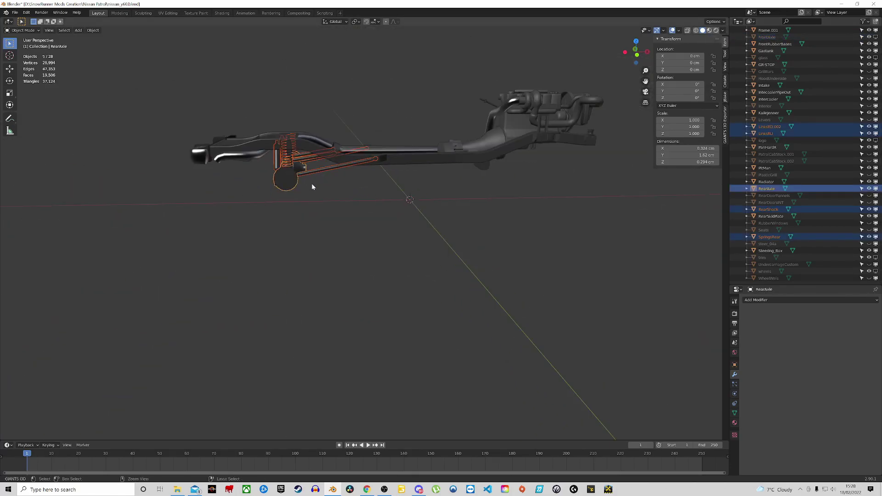
key(ctrl+j)
key(g)
right_click(300, 293)
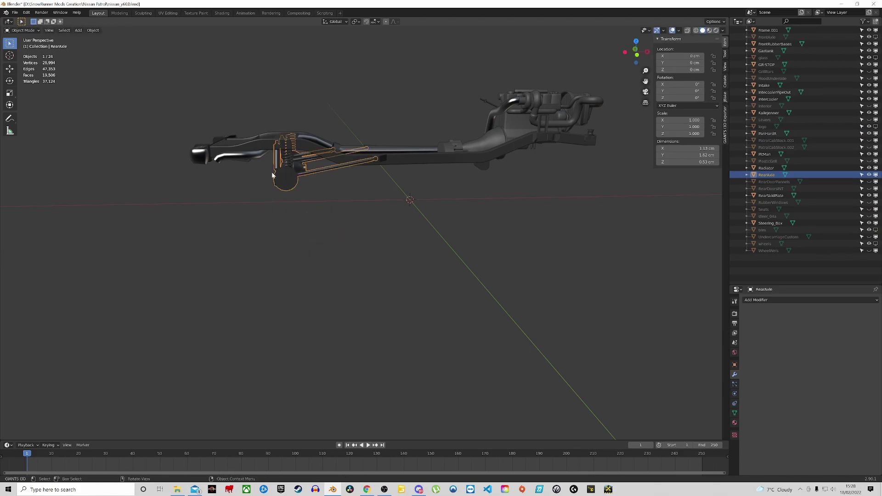
Step: Join the rear Panhard rod into the RearAxle object and look over the assembly from below
middle_drag(274, 176, 312, 161)
scroll(298, 161, up, 9)
click(311, 249)
shift+click(462, 280)
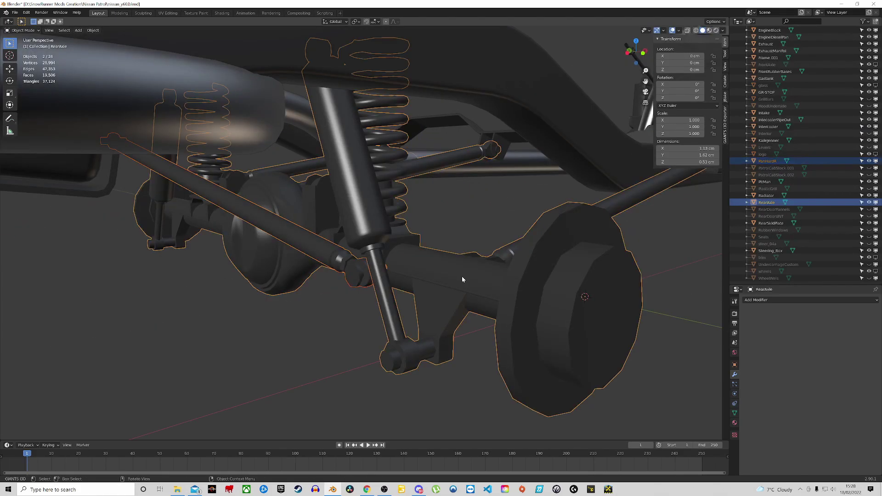
key(ctrl+j)
scroll(466, 267, down, 5)
middle_drag(457, 258, 490, 255)
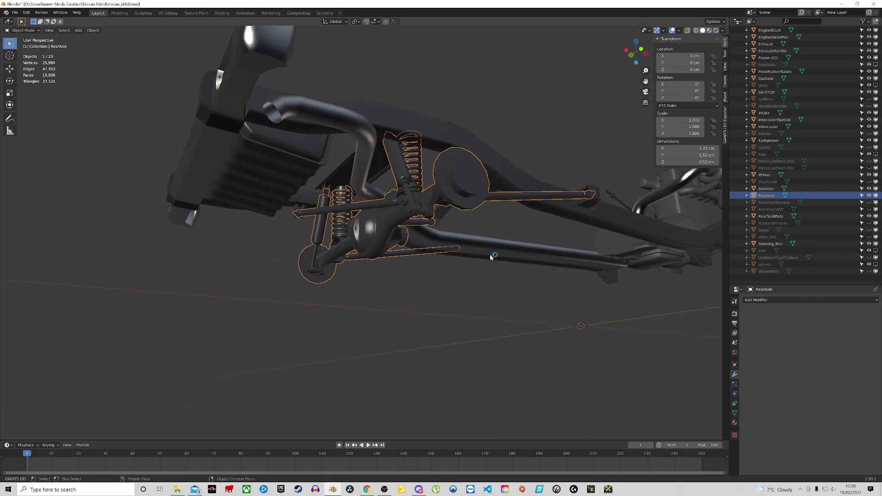
Step: Check the RearAxle mesh in Edit Mode and hide the RearAxle object
key(Tab)
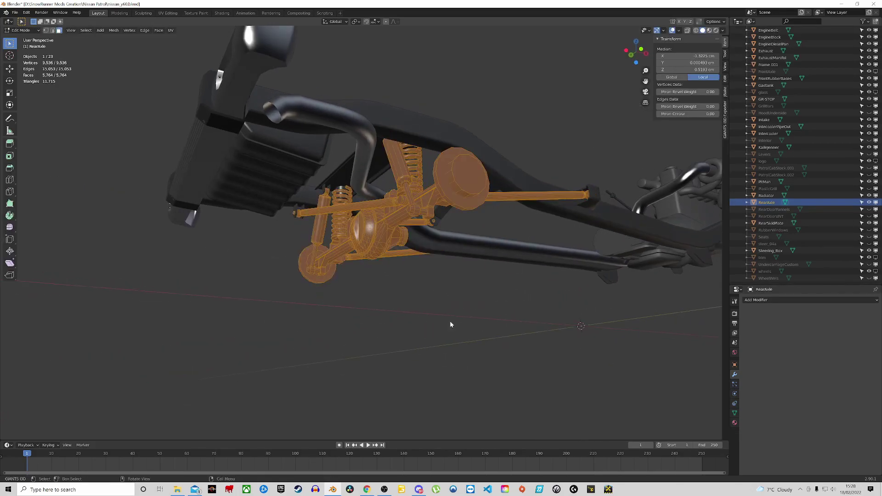
key(Tab)
key(h)
Step: Select all the remaining visible chassis and engine parts in the front view and join them into the Frame.001 object
middle_drag(702, 212, 230, 165)
scroll(238, 146, down, 5)
drag(152, 133, 468, 299)
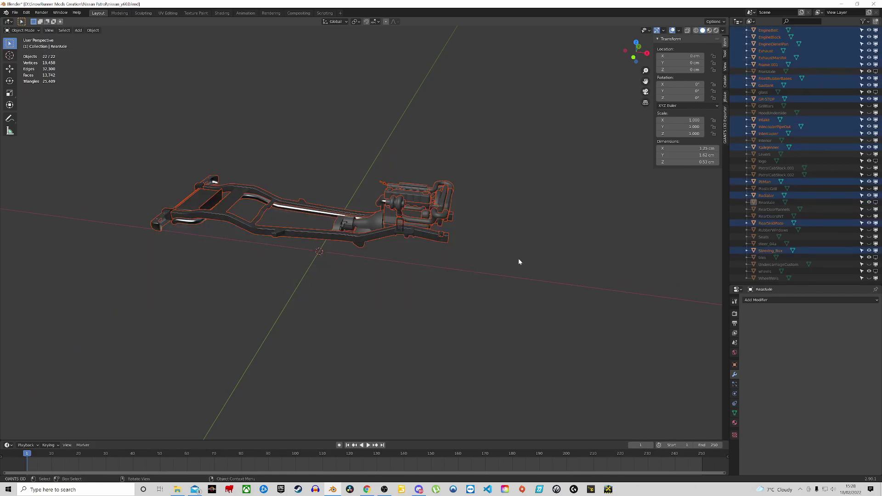
click(485, 252)
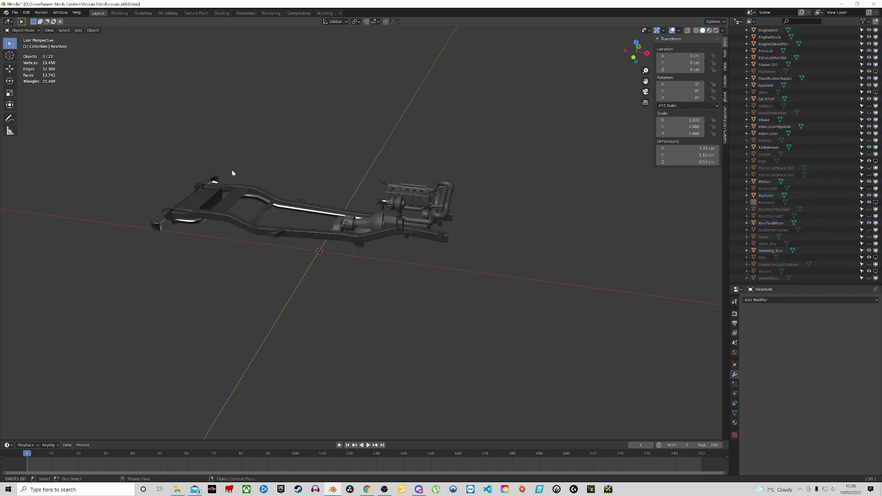
key(KP_1)
drag(115, 184, 461, 256)
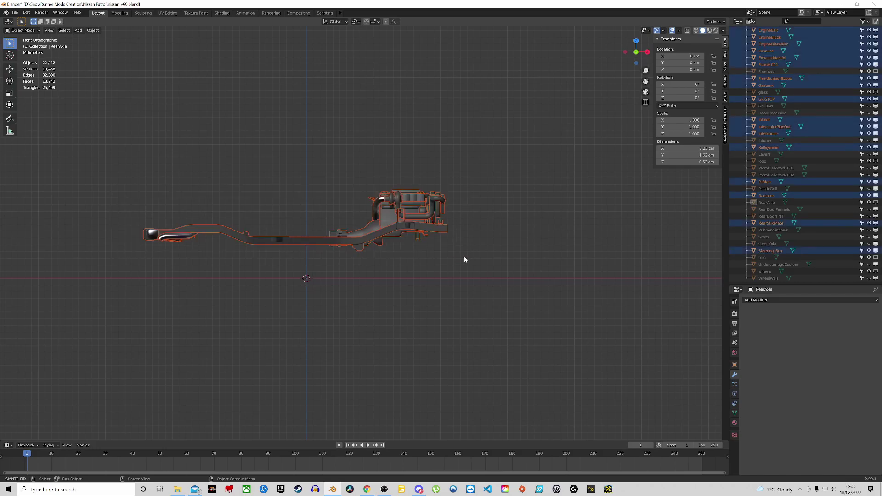
shift+click(376, 237)
scroll(788, 129, up, 4)
click(788, 126)
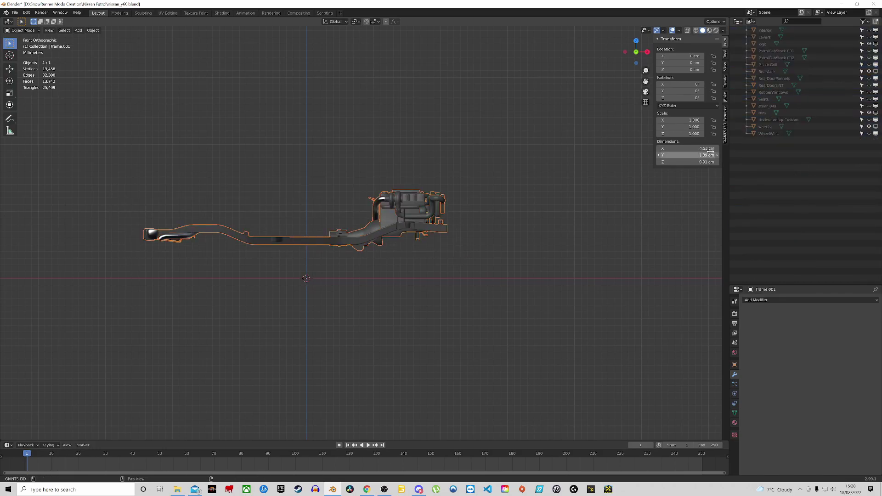
Step: Rename the joined Frame.001 object as chassis
double_click(772, 127)
text(CH)
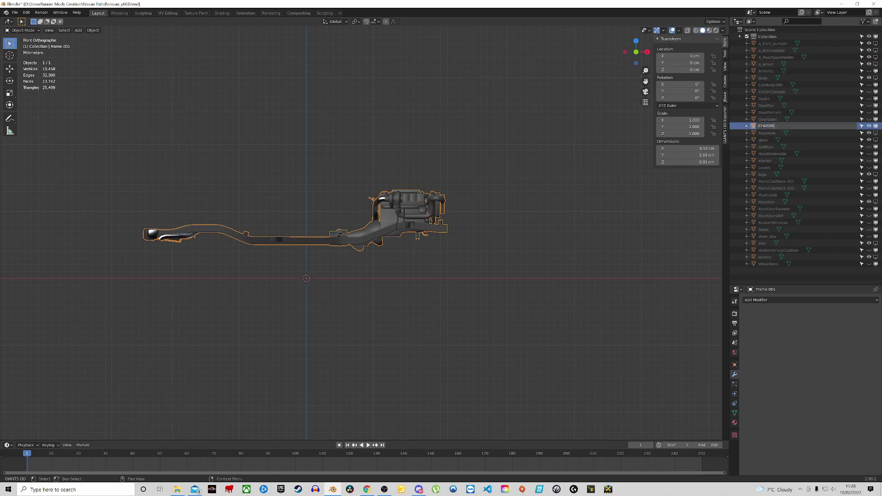
text(ASSI)
key(ctrl+BackSpace)
key(Return)
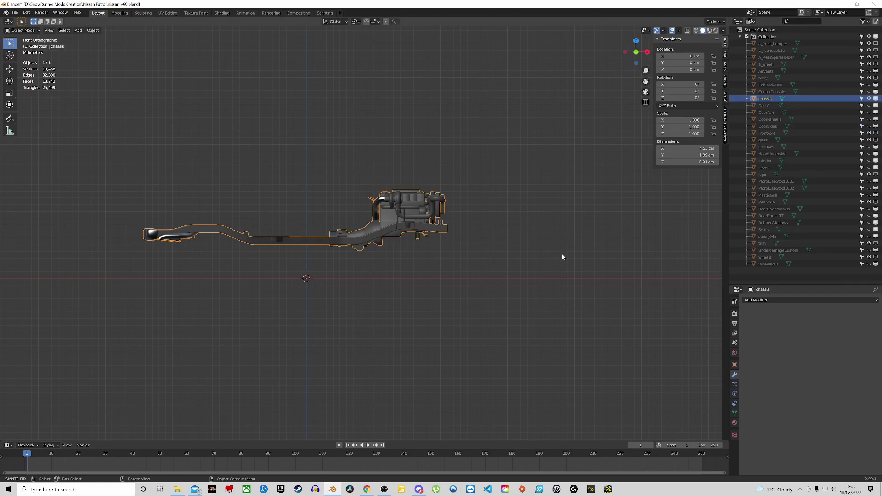
Step: Look over the chassis and engine from several angles and save the file
middle_drag(535, 260, 464, 282)
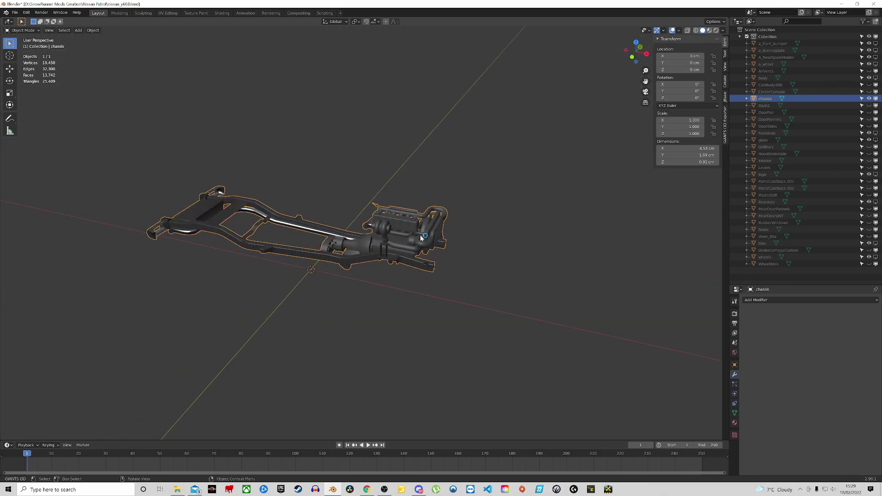
middle_drag(432, 241, 415, 251)
scroll(377, 222, up, 2)
scroll(401, 235, down, 4)
scroll(415, 251, up, 5)
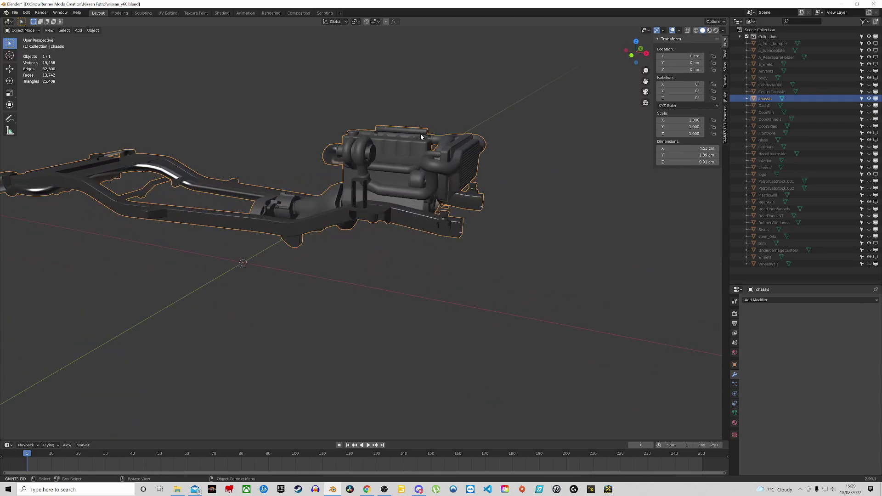
middle_drag(421, 136, 395, 133)
middle_drag(323, 153, 418, 168)
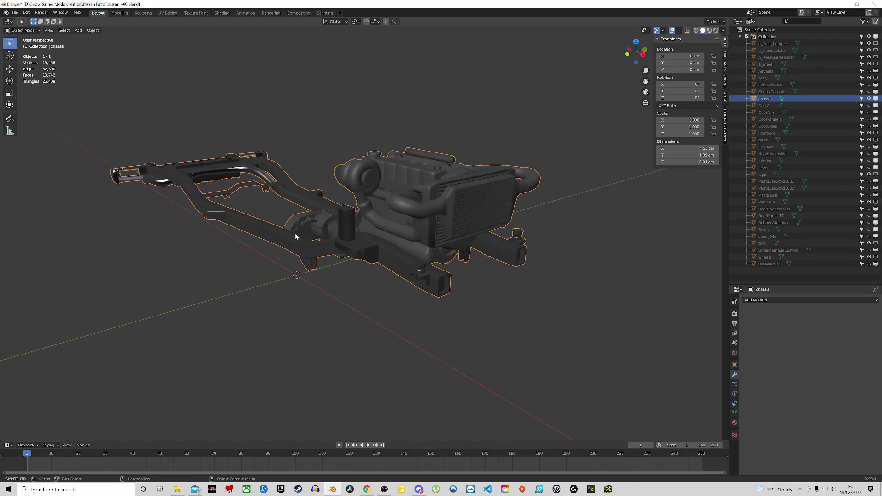
scroll(405, 180, up, 4)
scroll(423, 219, down, 5)
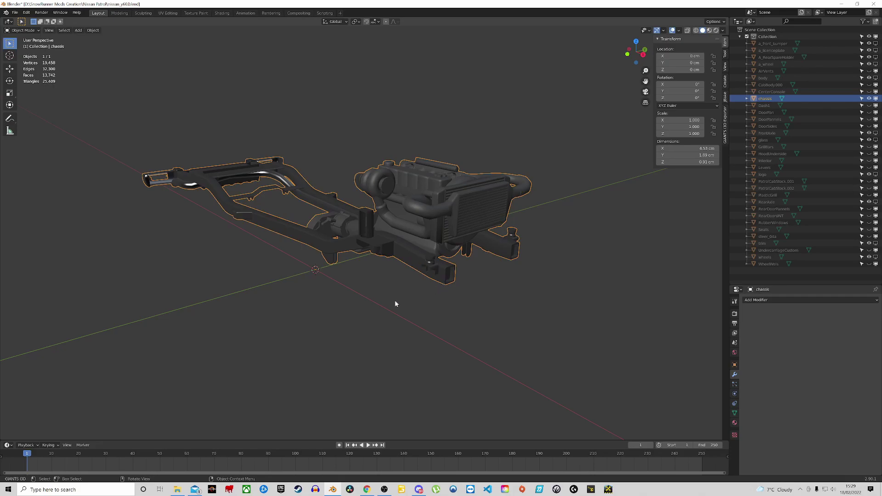
key(ctrl+s)
Step: Examine the steering parts, engine mounts and frame rails of the chassis up close and from the side
scroll(419, 250, up, 3)
middle_drag(419, 249, 269, 270)
scroll(426, 274, up, 4)
scroll(426, 271, down, 3)
scroll(243, 248, down, 4)
scroll(269, 272, up, 3)
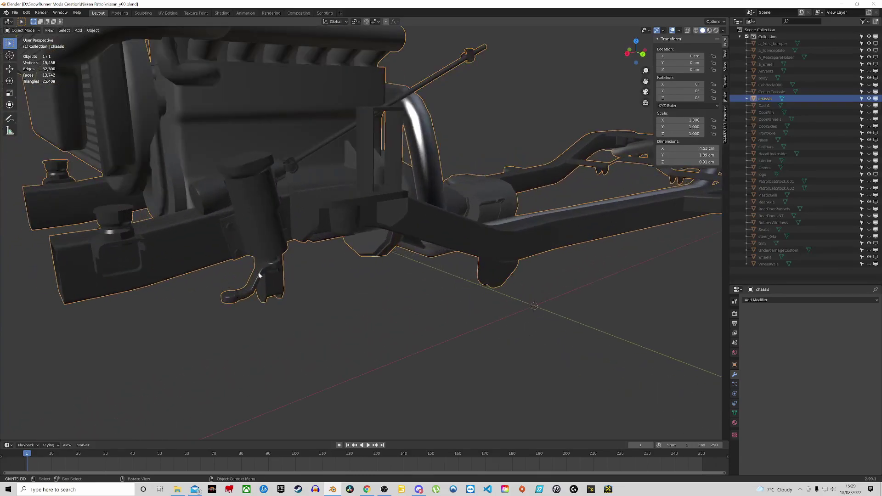
scroll(255, 283, down, 4)
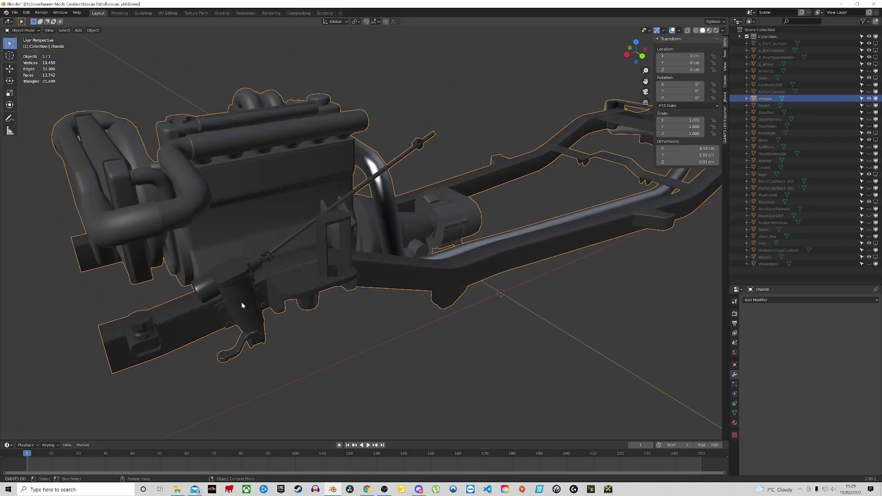
scroll(242, 302, up, 5)
scroll(255, 313, down, 3)
middle_drag(255, 314, 248, 274)
scroll(248, 274, down, 5)
middle_drag(490, 173, 341, 190)
scroll(310, 194, up, 2)
scroll(390, 188, down, 5)
shift+middle_drag(474, 184, 343, 201)
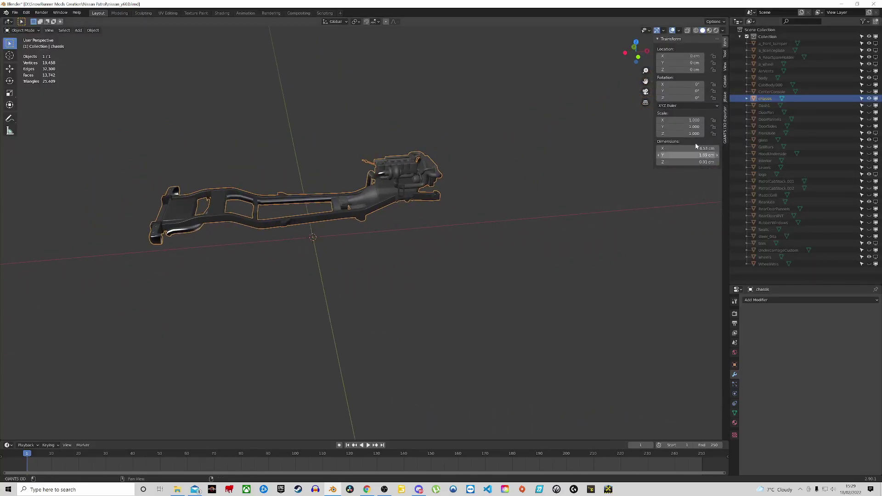
Step: Reveal all the hidden objects of the vehicle and hide the chassis object again
key(alt+h)
scroll(405, 209, up, 5)
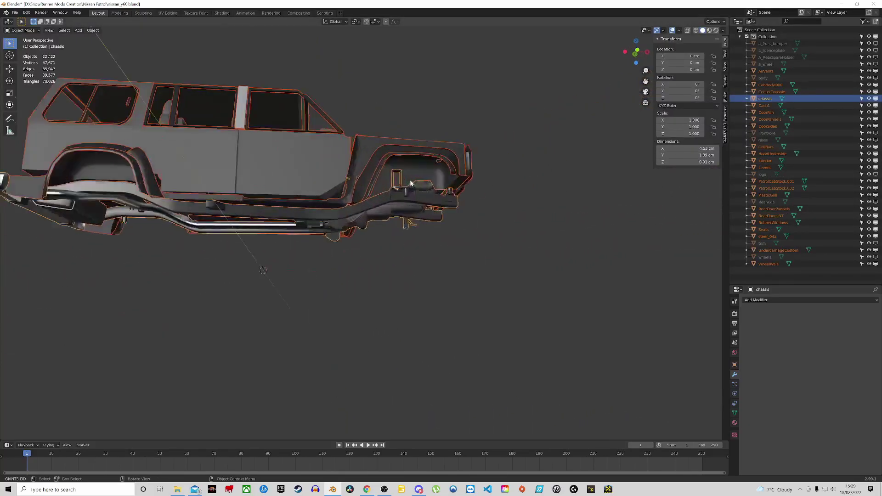
click(405, 209)
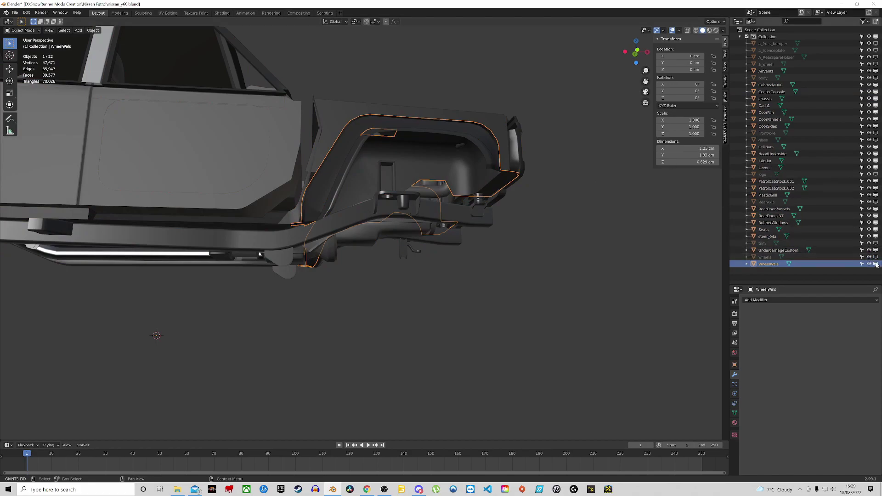
scroll(586, 182, down, 3)
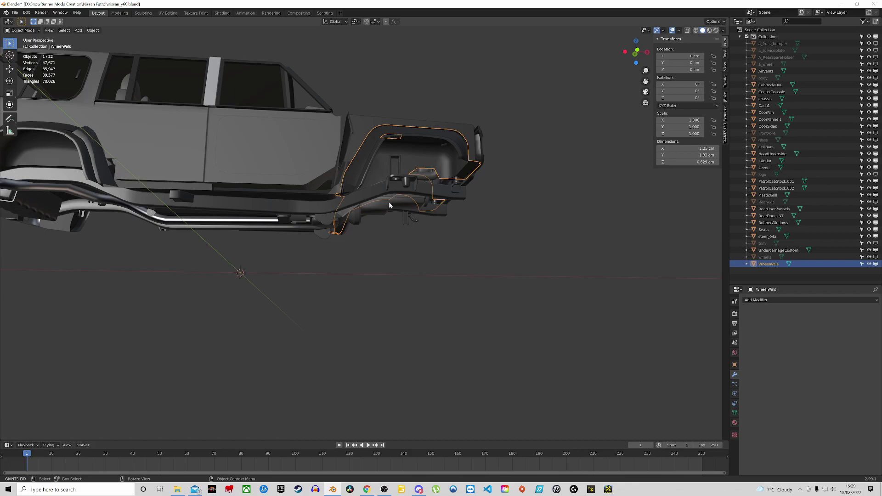
click(377, 194)
key(h)
Step: Join the UndercarriageCustom object into the rear wheel arch object PatrolCabStock.001
middle_drag(376, 194, 331, 225)
click(342, 218)
scroll(481, 200, down, 4)
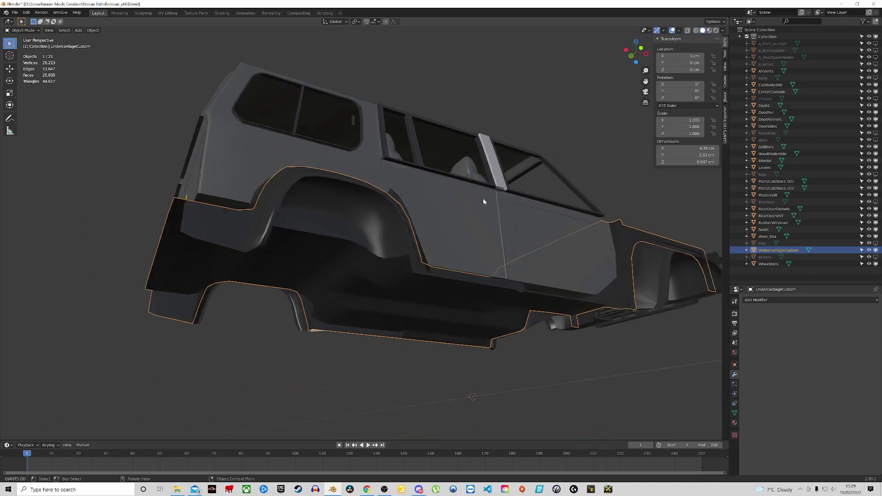
shift+middle_drag(480, 199, 456, 145)
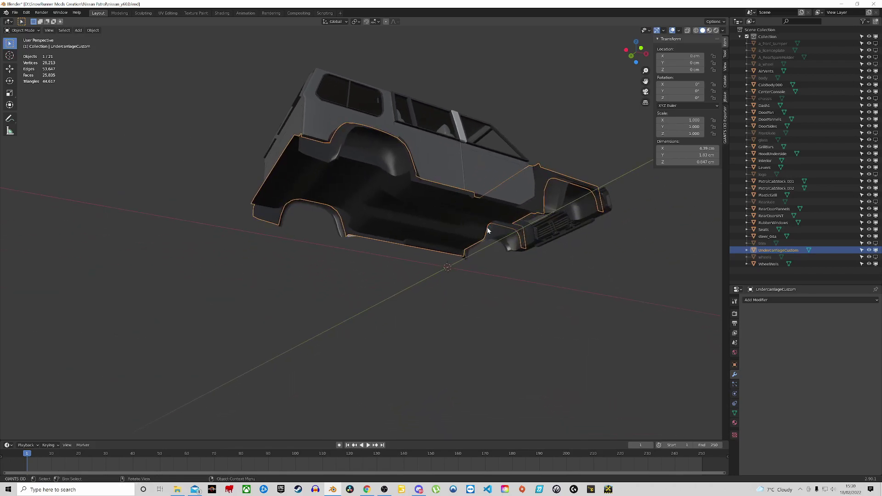
middle_drag(490, 223, 443, 203)
scroll(498, 208, up, 3)
middle_drag(599, 213, 252, 273)
click(258, 268)
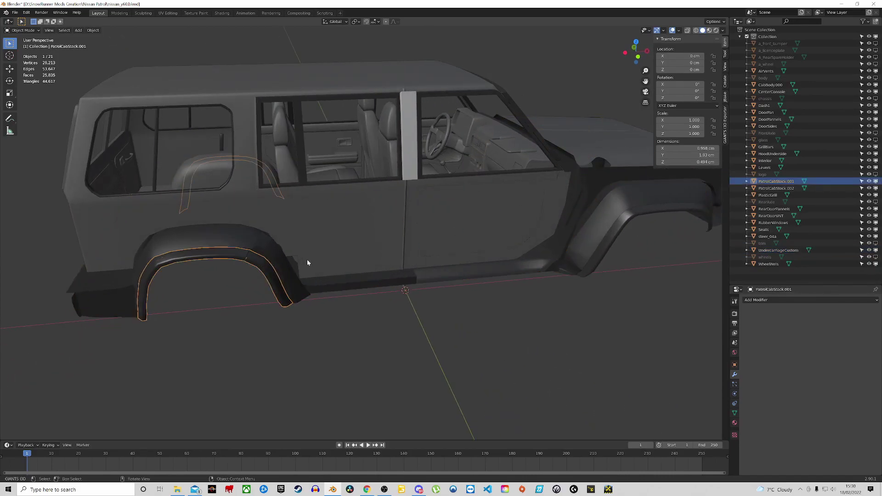
middle_drag(148, 245, 246, 187)
shift+click(248, 182)
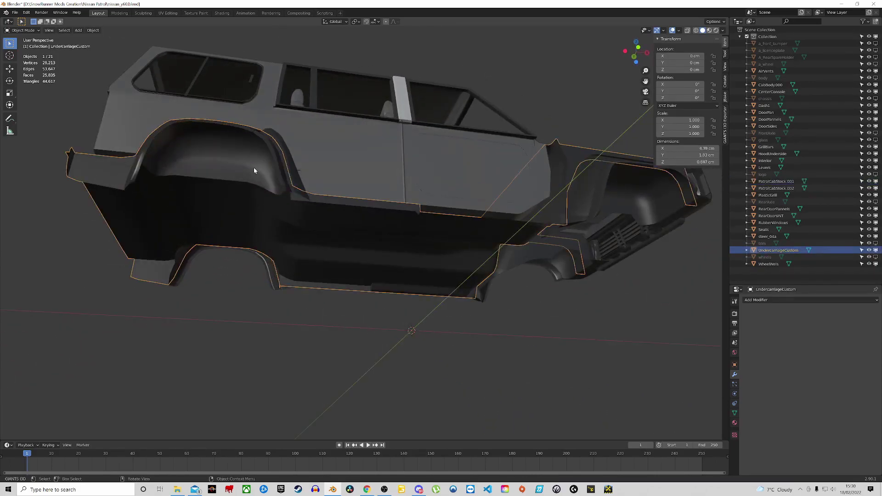
shift+click(271, 149)
key(Delete)
Step: Join the WheelWells object into PatrolCabStock.001, test-move the joined underbody and cancel the move
middle_drag(271, 153, 564, 235)
click(615, 184)
middle_drag(614, 184, 461, 254)
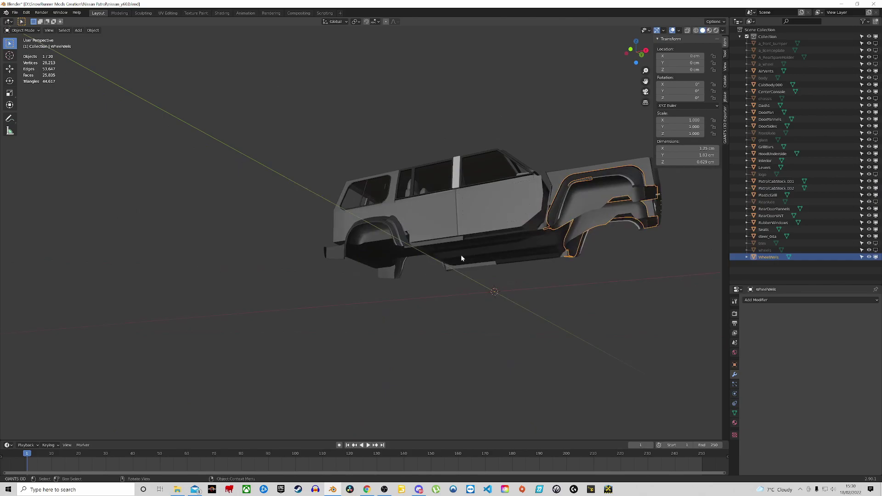
shift+click(375, 238)
key(ctrl+j)
middle_drag(380, 235, 455, 263)
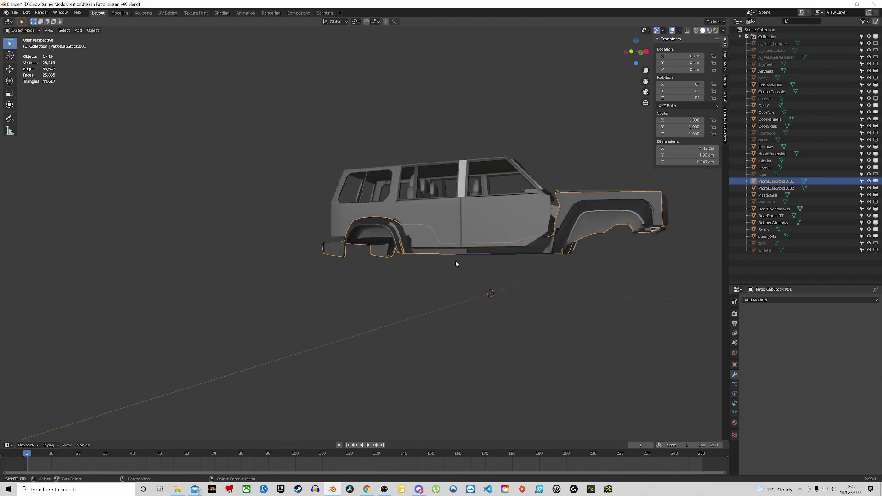
key(g)
right_click(325, 345)
Step: Join PatrolCabStock.002 into the PatrolCabStock.001 underbody, test-move it and cancel the move
middle_drag(473, 229, 447, 249)
scroll(447, 248, up, 5)
middle_drag(286, 277, 315, 251)
key(ctrl+j)
key(g)
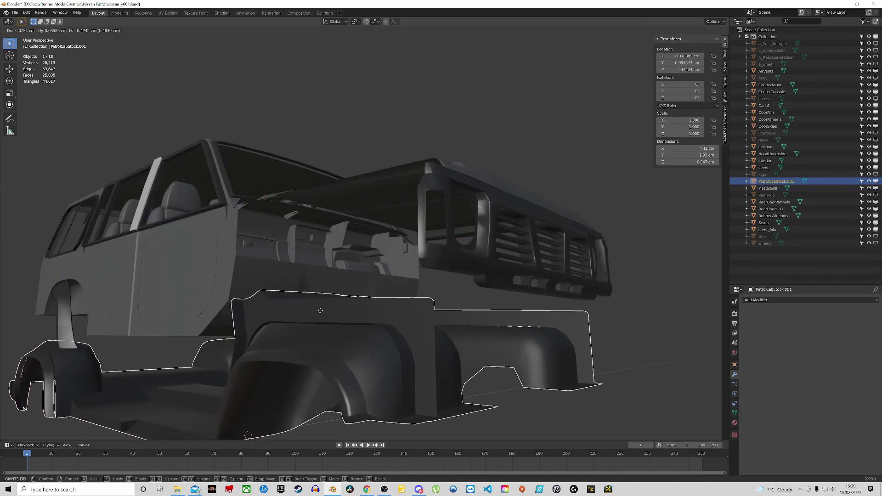
key(Escape)
Step: Test-move the underbody and cancel it, and join the CabBody.000 part into PatrolCabStock.001
scroll(357, 250, down, 5)
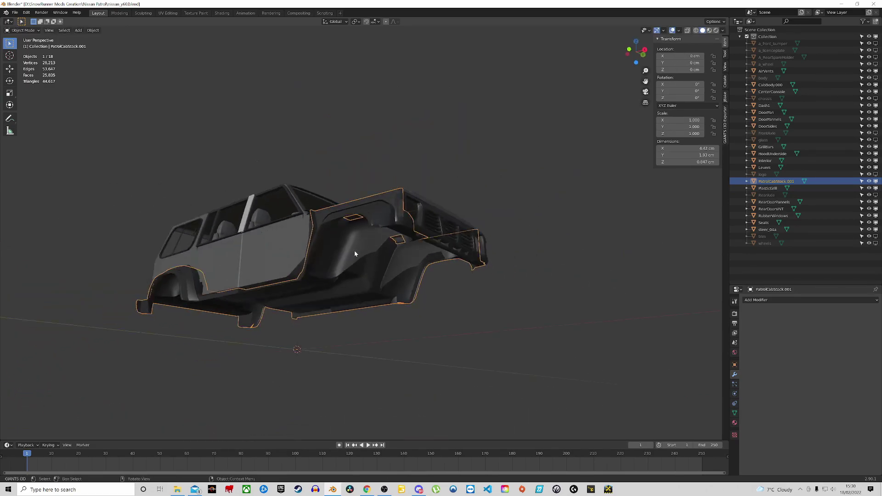
middle_drag(357, 249, 383, 244)
key(g)
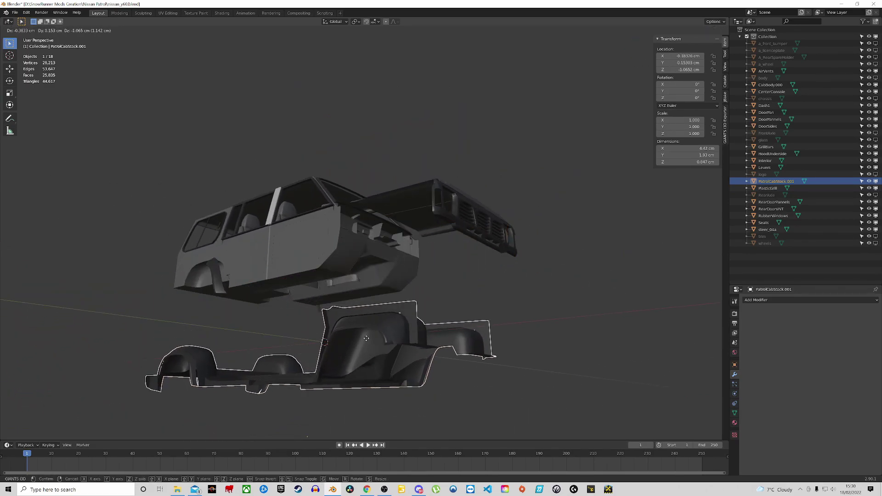
key(Escape)
shift+click(354, 290)
key(ctrl+j)
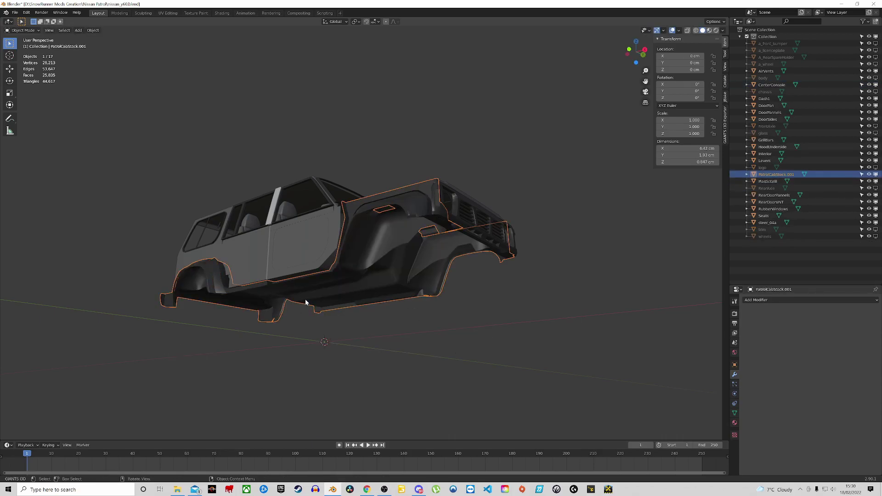
Step: Test-move the joined underbody, cancel each move, and look over its wheel wells and floor from both sides
key(g)
key(Escape)
middle_drag(399, 221, 325, 244)
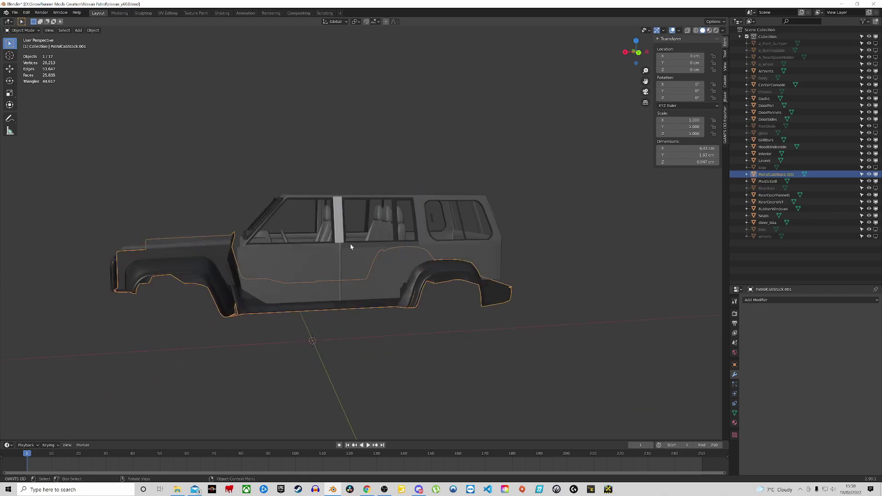
scroll(325, 247, up, 5)
key(g)
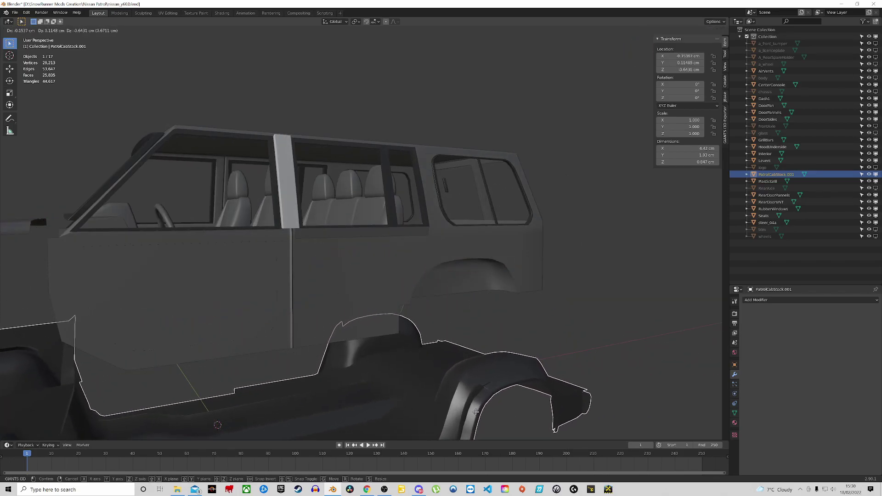
key(Escape)
scroll(440, 183, down, 4)
scroll(349, 278, up, 3)
middle_drag(337, 241, 400, 242)
scroll(399, 242, down, 2)
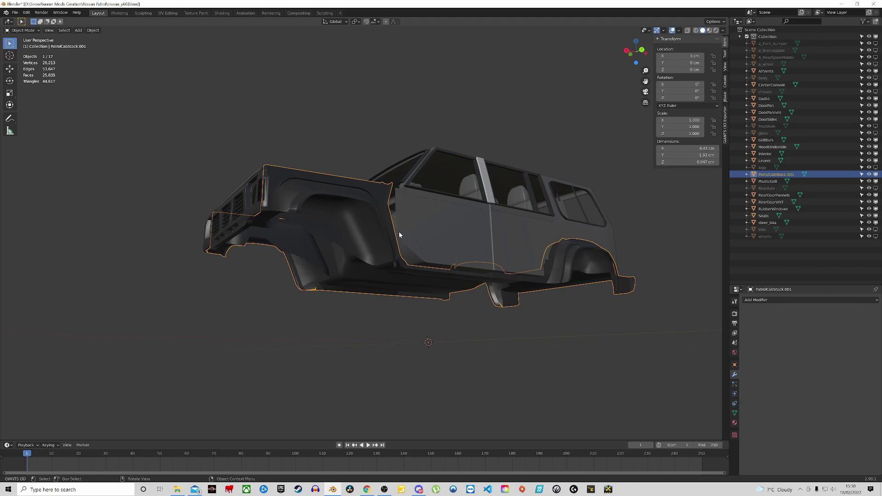
middle_drag(399, 234, 344, 242)
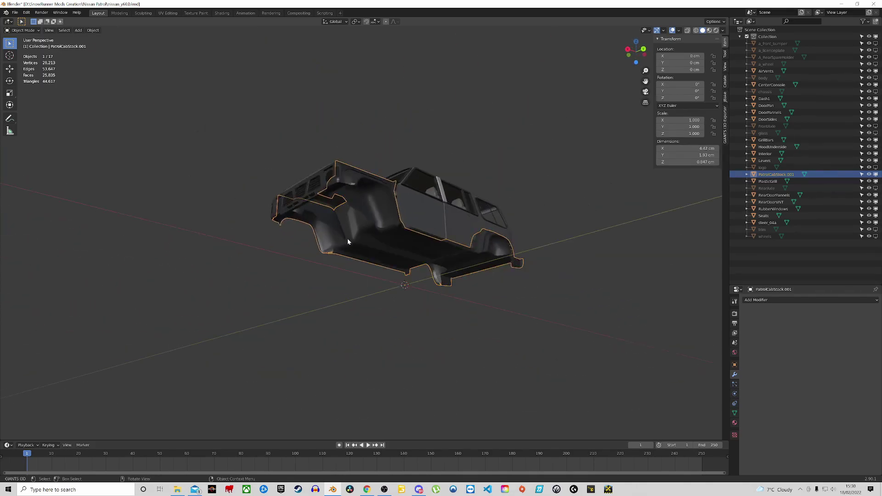
scroll(345, 232, up, 4)
scroll(368, 209, down, 3)
shift+middle_drag(488, 211, 373, 259)
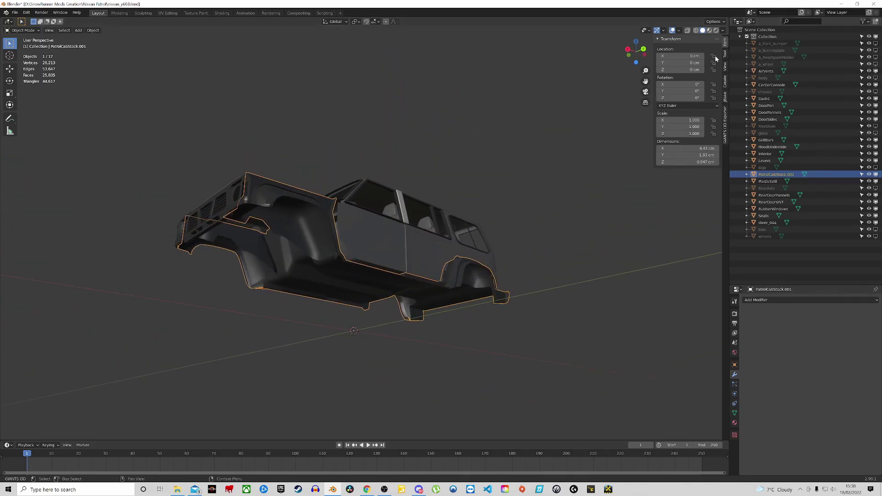
Step: Turn on the Face Orientation overlay and examine the normals on the vehicle's underside
click(680, 30)
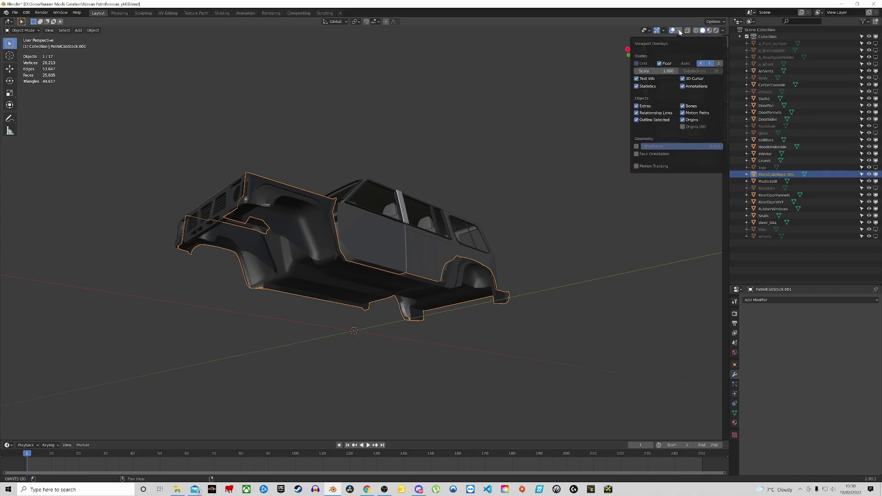
click(636, 154)
middle_drag(371, 252, 338, 201)
scroll(323, 213, up, 4)
scroll(486, 208, down, 4)
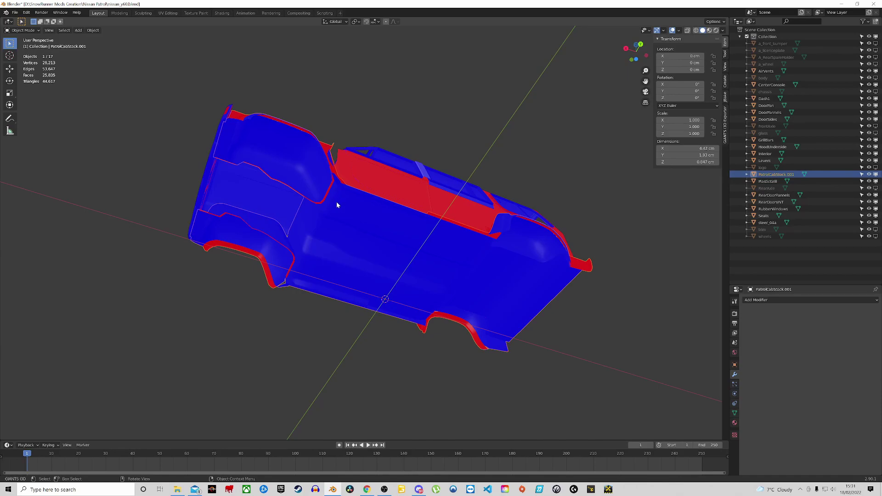
scroll(335, 202, up, 3)
scroll(334, 202, down, 4)
mouse_move(429, 234)
middle_down()
mouse_move(439, 301)
mouse_move(473, 277)
mouse_move(468, 225)
mouse_move(447, 255)
mouse_move(427, 259)
mouse_move(423, 236)
middle_up()
Step: Test-move the underbody, cancel the move, and check the face orientation around the rear wheel wells
key(g)
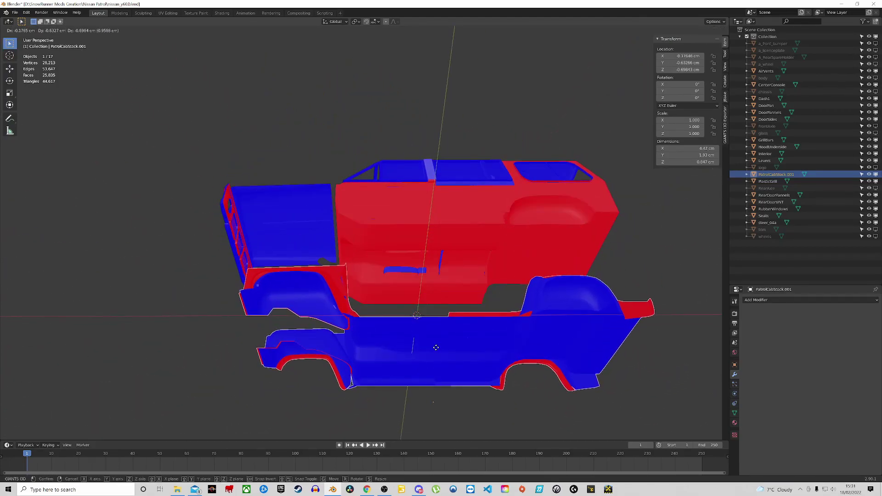
key(Escape)
scroll(445, 319, up, 5)
middle_drag(478, 230, 412, 191)
scroll(473, 241, down, 5)
scroll(465, 178, up, 3)
scroll(383, 220, up, 4)
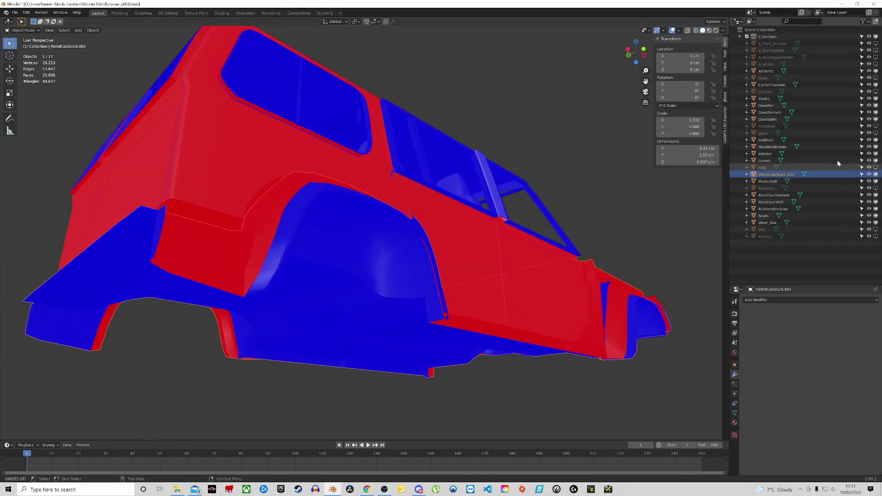
Step: Show the body object in the viewport and examine the face orientation along the front wheel arch edges
click(868, 77)
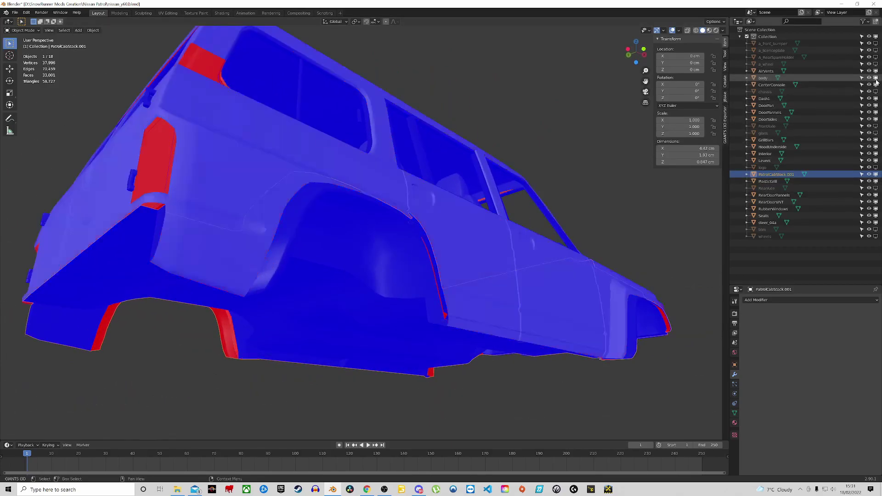
middle_drag(415, 237, 497, 220)
scroll(357, 261, down, 5)
scroll(498, 221, up, 7)
scroll(528, 250, down, 5)
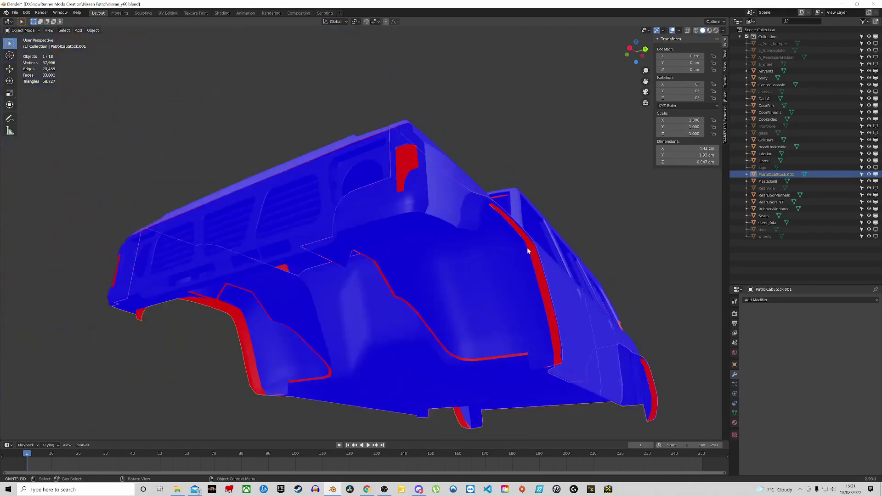
scroll(521, 234, up, 8)
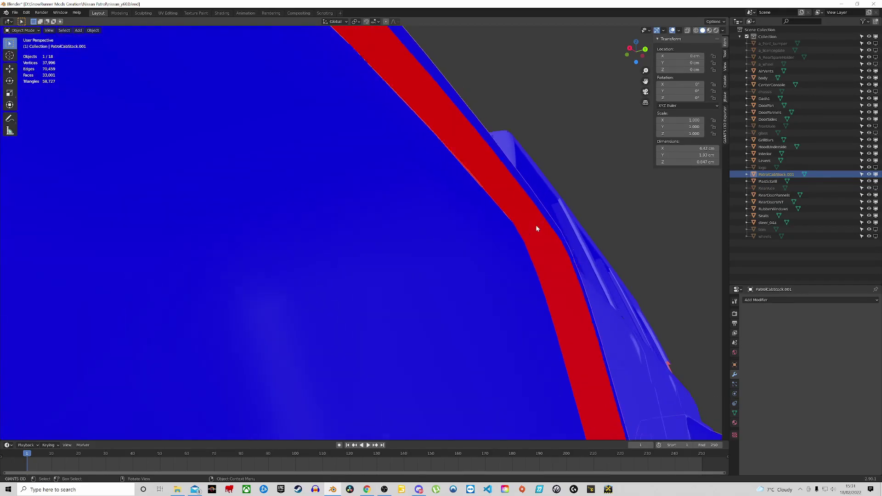
scroll(536, 229, down, 8)
middle_drag(537, 230, 485, 289)
scroll(365, 290, up, 5)
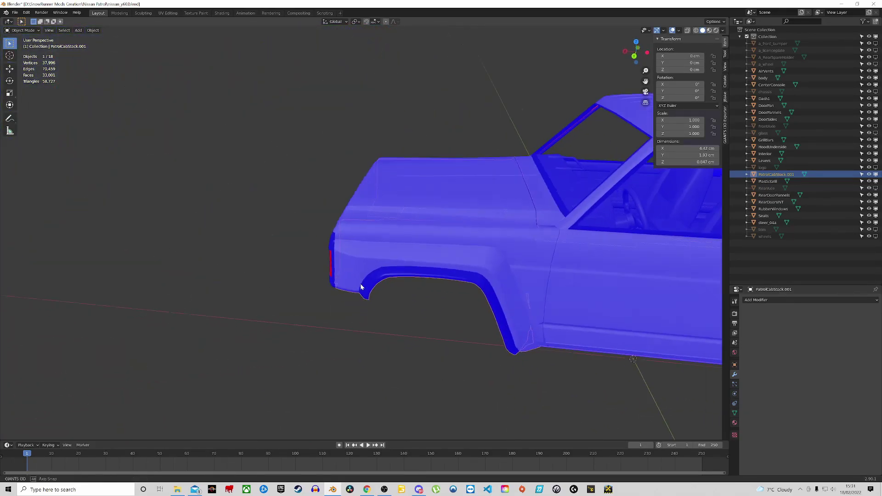
Step: Unhide the exterior trim with the mirrors and door handles, and examine face orientation from the front fender round to the tailgate
middle_drag(362, 287, 331, 285)
middle_drag(483, 257, 461, 259)
scroll(407, 251, down, 5)
middle_drag(407, 251, 457, 271)
scroll(581, 284, up, 6)
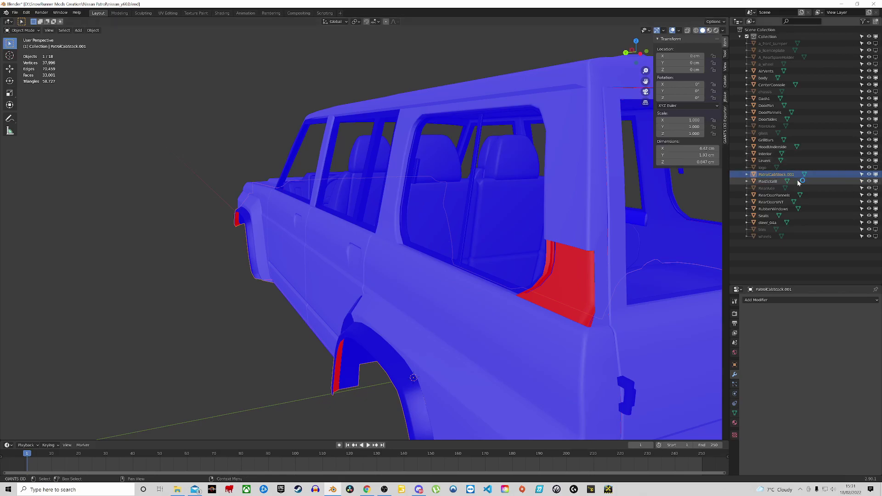
click(875, 230)
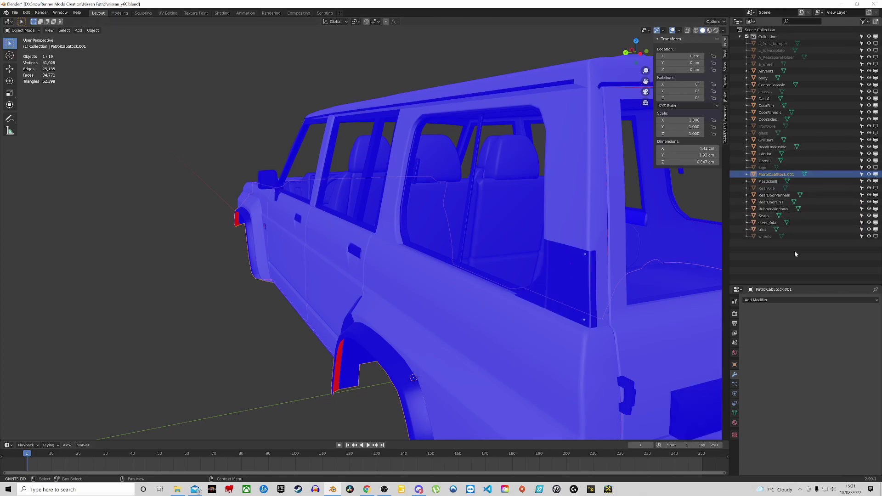
scroll(565, 238, down, 6)
scroll(476, 250, up, 4)
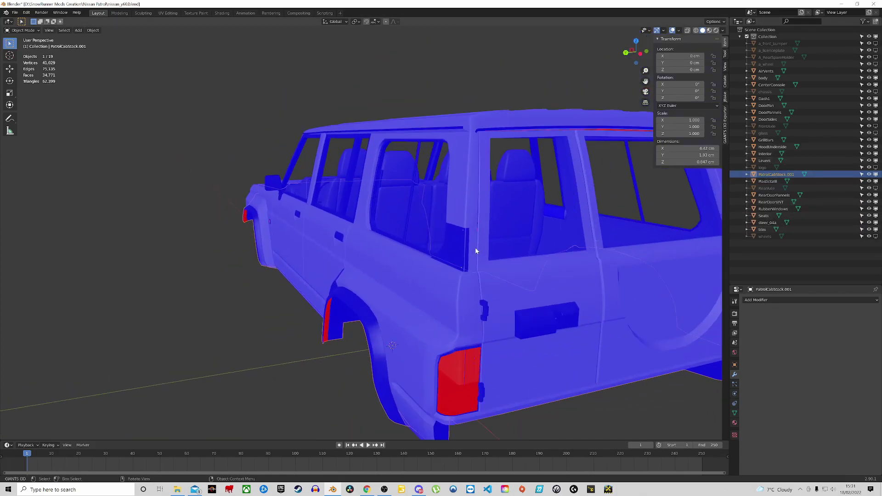
scroll(514, 381, down, 4)
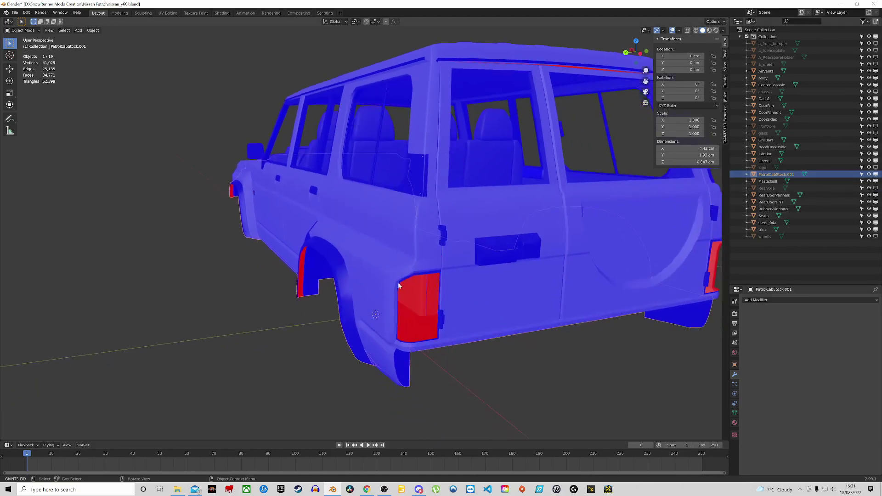
scroll(448, 309, up, 6)
scroll(578, 265, down, 3)
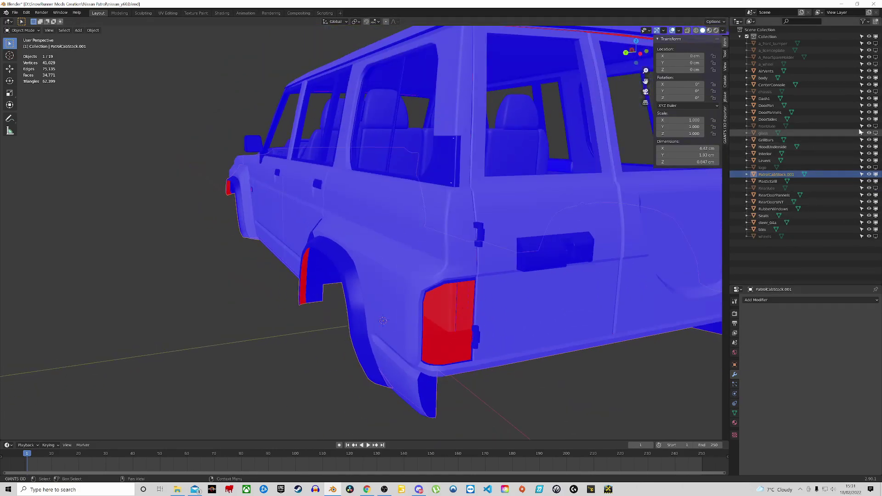
Step: Toggle the glass object's visibility repeatedly to compare the rear light area with and without it, leaving the glass hidden
click(876, 133)
click(877, 132)
click(877, 132)
click(876, 133)
click(876, 133)
click(877, 133)
click(876, 132)
click(877, 133)
Step: Examine the face orientation inside the rear light opening beside the tailgate
scroll(455, 336, up, 4)
middle_drag(426, 313, 393, 308)
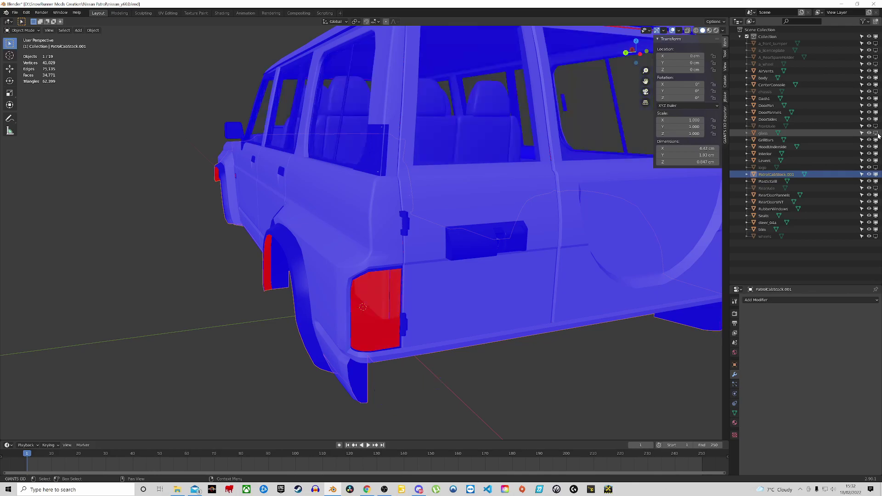
scroll(383, 313, up, 5)
scroll(383, 312, down, 8)
middle_drag(399, 309, 425, 322)
scroll(399, 339, up, 6)
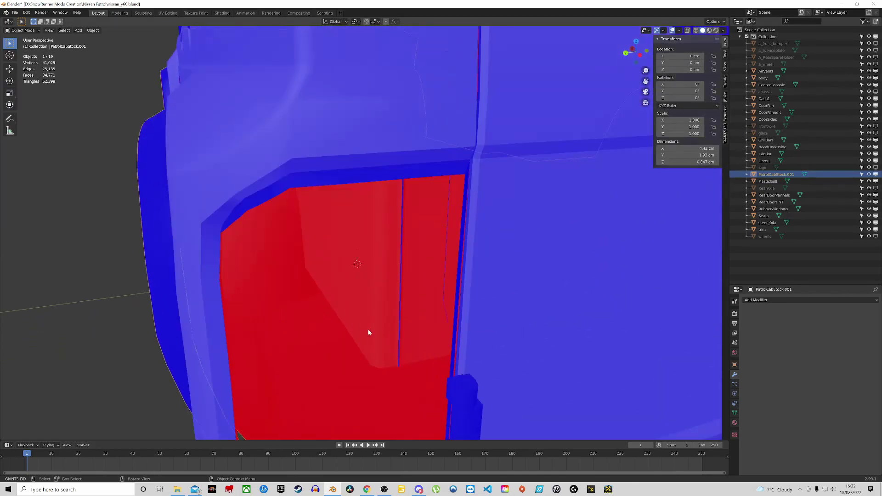
scroll(369, 329, down, 5)
scroll(372, 330, up, 4)
scroll(373, 332, up, 2)
scroll(373, 332, down, 5)
scroll(373, 332, up, 5)
scroll(373, 332, down, 4)
Step: Examine the underbody's wheel arch edges and inner wheel wells from below on both sides
middle_drag(379, 316, 463, 210)
scroll(463, 210, up, 10)
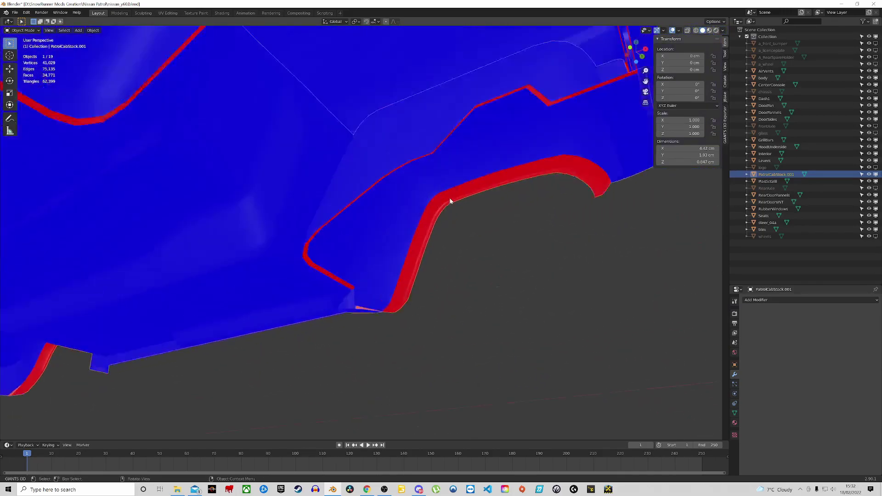
scroll(461, 195, down, 10)
middle_drag(458, 196, 338, 193)
scroll(321, 202, up, 5)
scroll(310, 210, down, 5)
middle_drag(277, 232, 462, 220)
scroll(444, 248, up, 4)
shift+middle_drag(557, 160, 466, 202)
scroll(466, 202, down, 6)
Step: Open the body object in Edit Mode and check whether its mesh includes the front wheel arch lip
click(467, 202)
scroll(473, 198, up, 5)
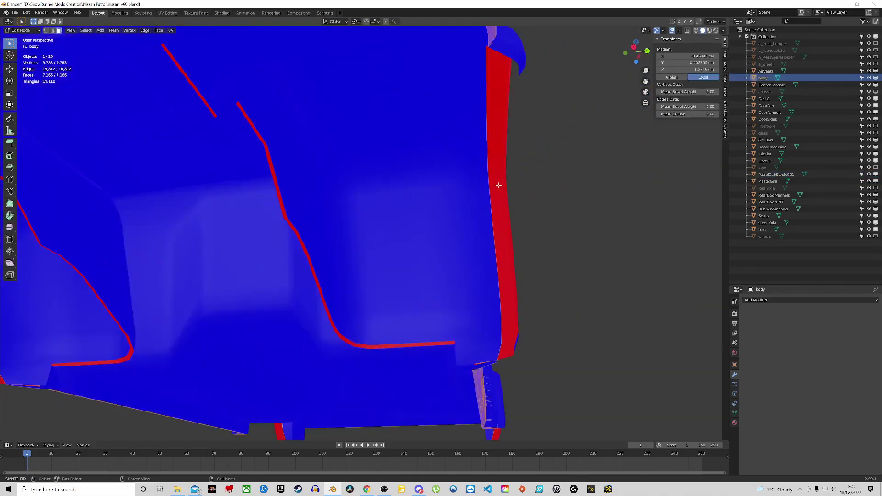
click(474, 199)
click(475, 199)
key(Tab)
key(Tab)
Step: Open PatrolCabStock.001 in Edit Mode and select the edge loop along the front wheel arch lip
click(483, 207)
key(Tab)
scroll(482, 207, down, 1)
middle_drag(483, 207, 330, 268)
middle_drag(295, 211, 449, 220)
scroll(488, 213, up, 4)
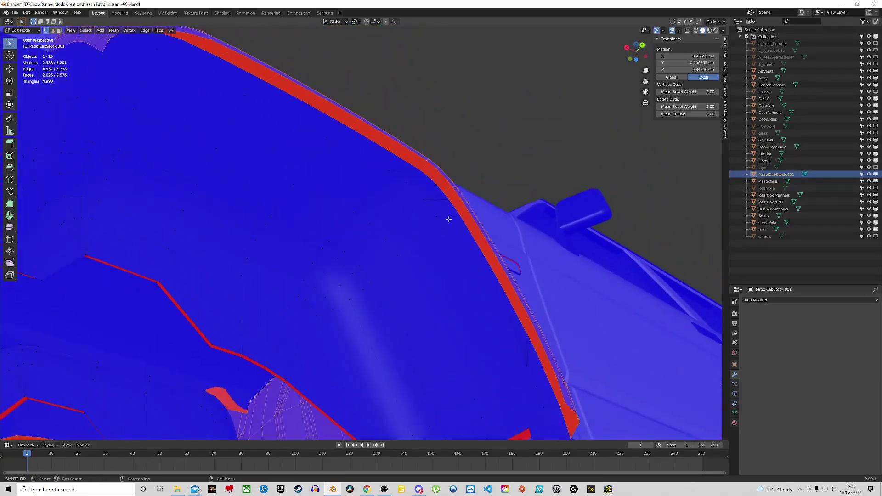
scroll(447, 209, down, 2)
click(449, 203)
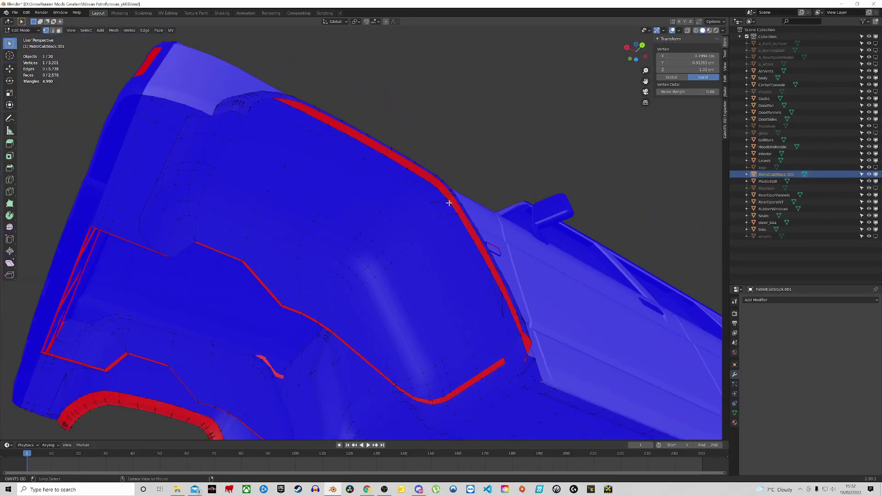
middle_drag(430, 177, 363, 204)
scroll(346, 221, up, 5)
scroll(283, 199, down, 3)
shift+middle_drag(472, 199, 412, 228)
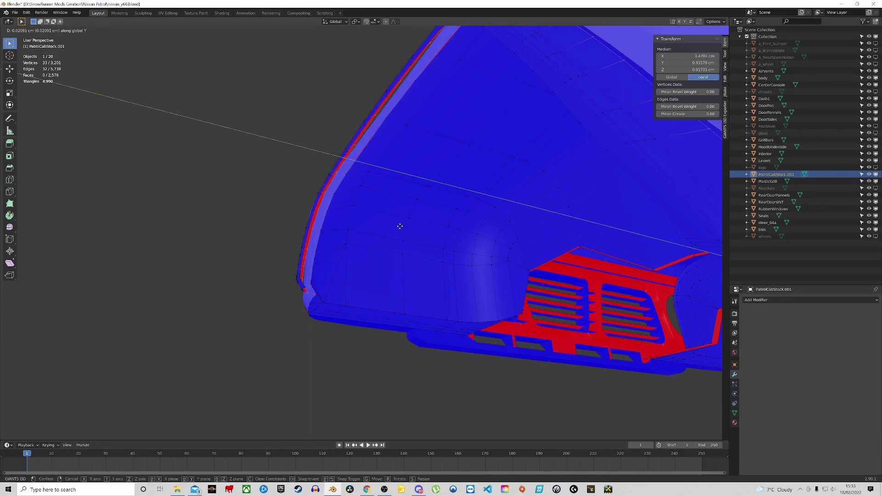
Step: Test-move the selected wheel arch edge loop along global Y and freely, cancel each move, and inspect the arch lip
right_click(399, 226)
scroll(406, 191, up, 3)
key(ctrl+KP_7)
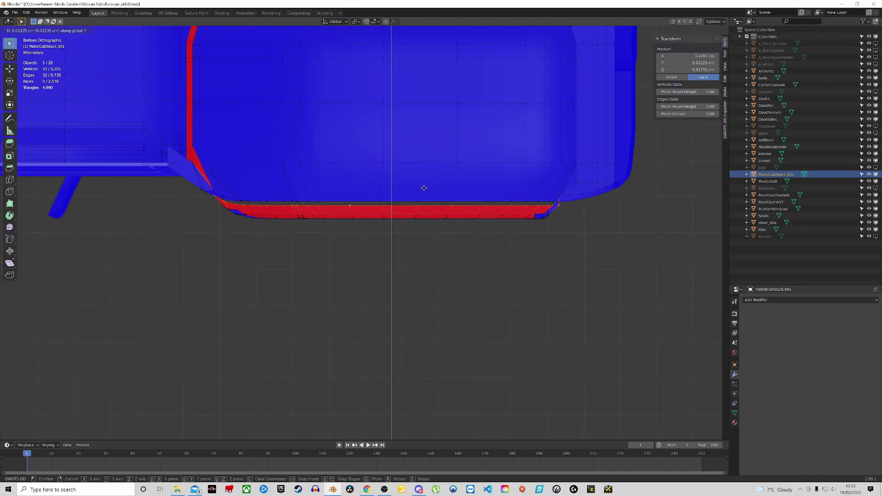
middle_drag(454, 194, 497, 183)
key(g)
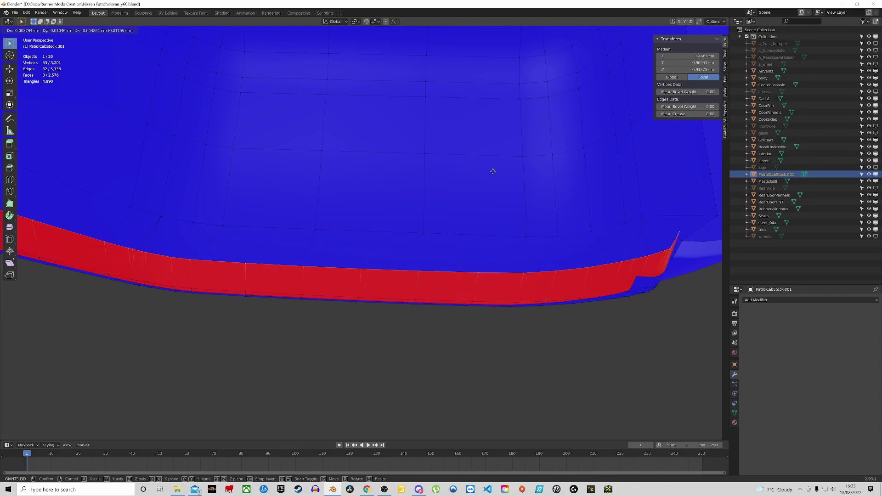
right_click(469, 164)
middle_drag(468, 163, 381, 178)
scroll(381, 178, up, 6)
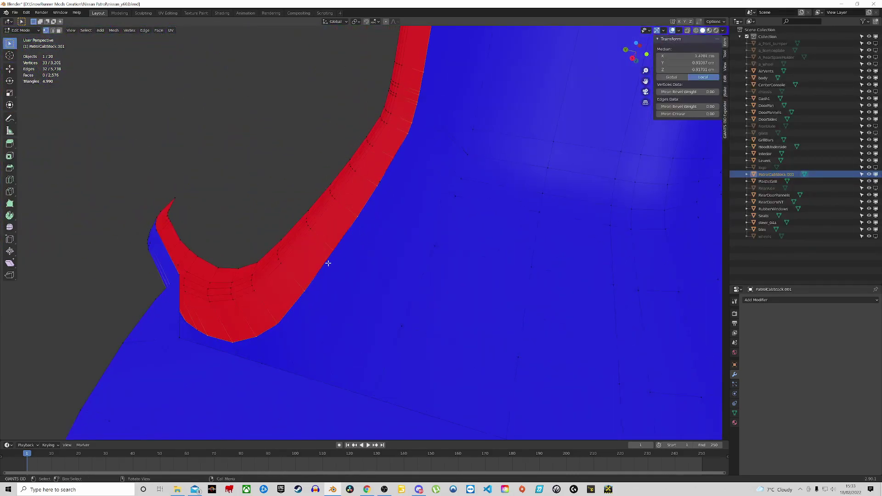
Step: Switch to the body object in Edit Mode and examine which front wheel arch faces belong to its mesh
key(Tab)
click(301, 297)
scroll(322, 287, down, 2)
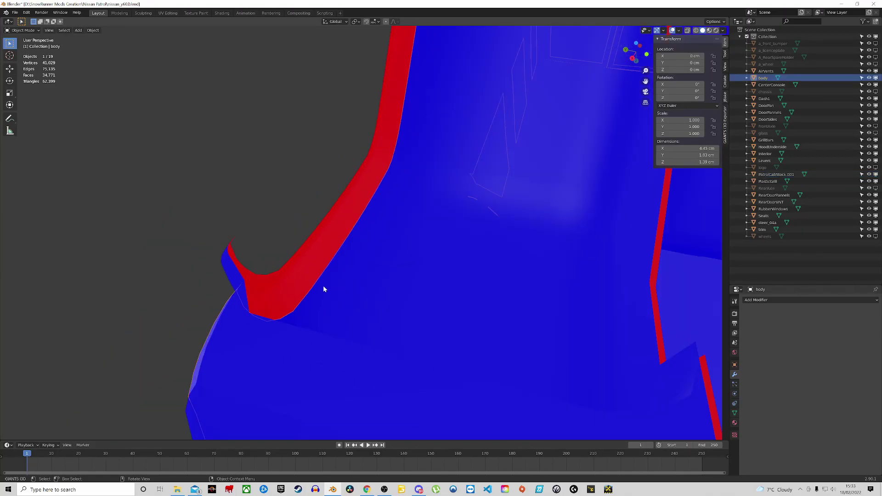
key(Tab)
mouse_move(323, 282)
middle_down()
mouse_move(339, 276)
mouse_move(325, 275)
middle_up()
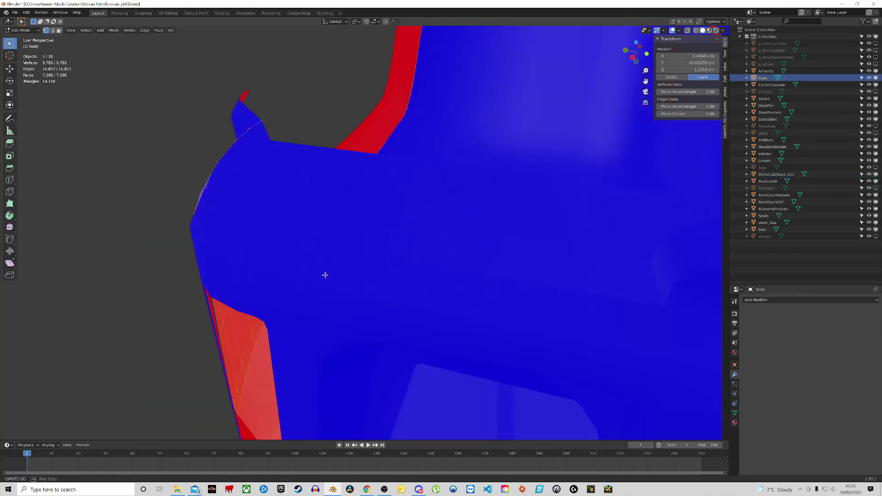
scroll(330, 274, down, 12)
middle_drag(471, 263, 443, 227)
scroll(442, 225, up, 8)
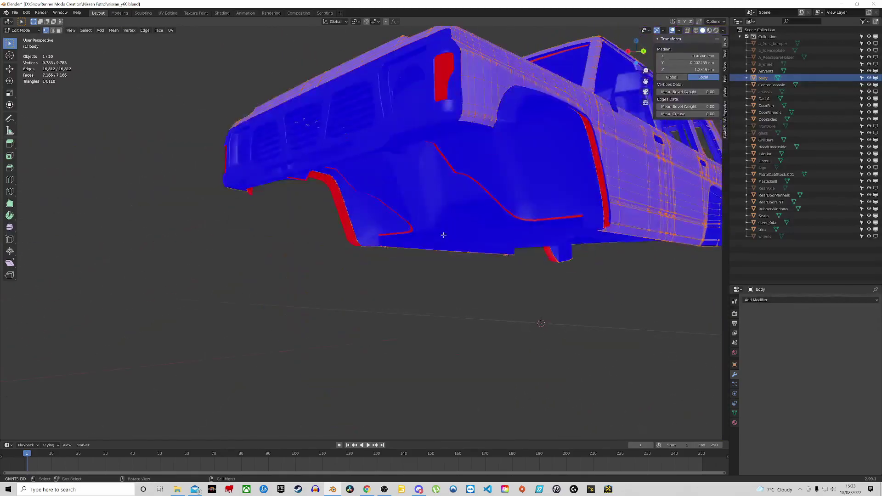
Step: Return to Object Mode, test-move the body away from the underbody, and cancel the move
key(Tab)
middle_drag(596, 154, 374, 134)
scroll(375, 138, down, 3)
key(g)
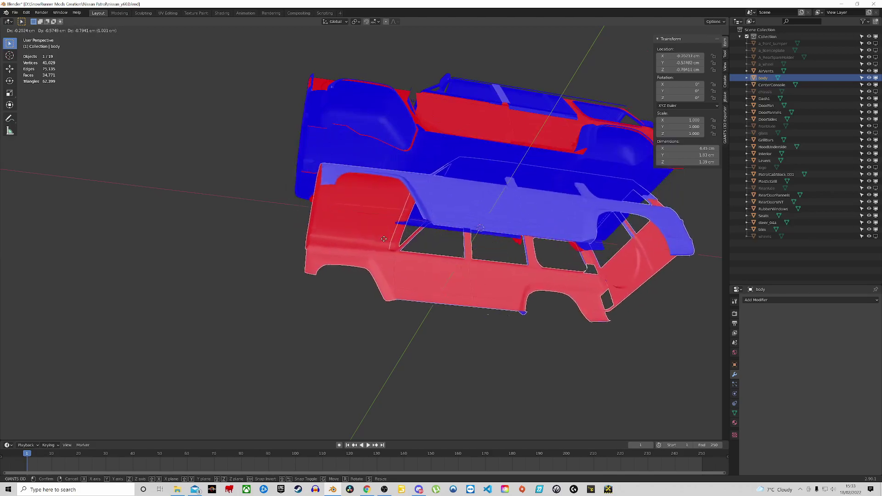
right_click(385, 243)
Step: Hide the body object and inspect the front wheel arch mesh of PatrolCabStock.001 in Edit Mode
click(875, 78)
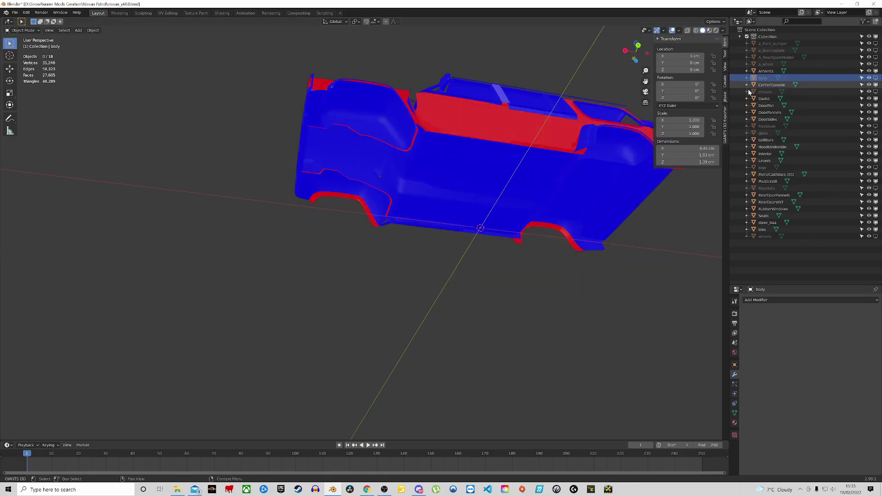
scroll(384, 91, up, 3)
middle_drag(384, 91, 385, 81)
middle_drag(378, 133, 364, 170)
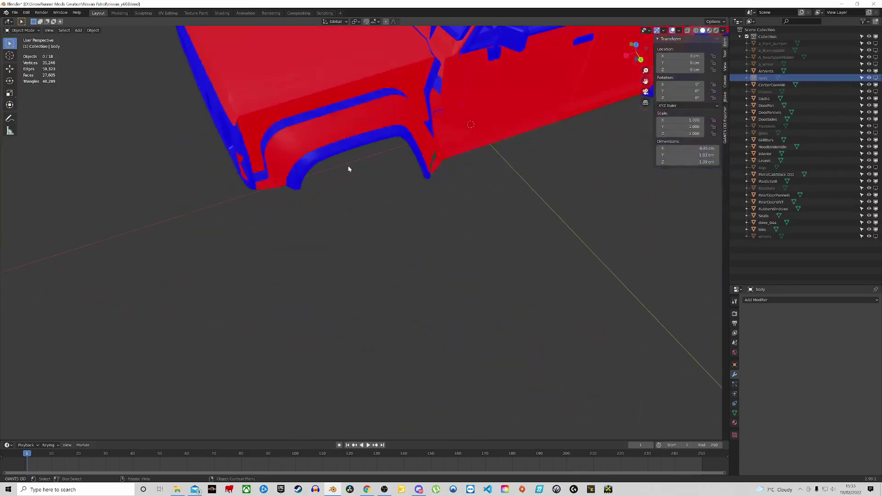
click(336, 152)
key(Tab)
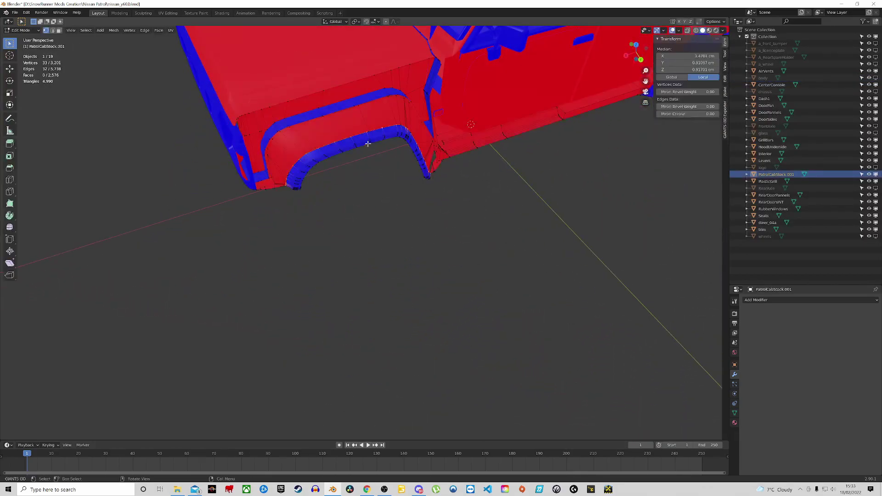
scroll(368, 144, down, 2)
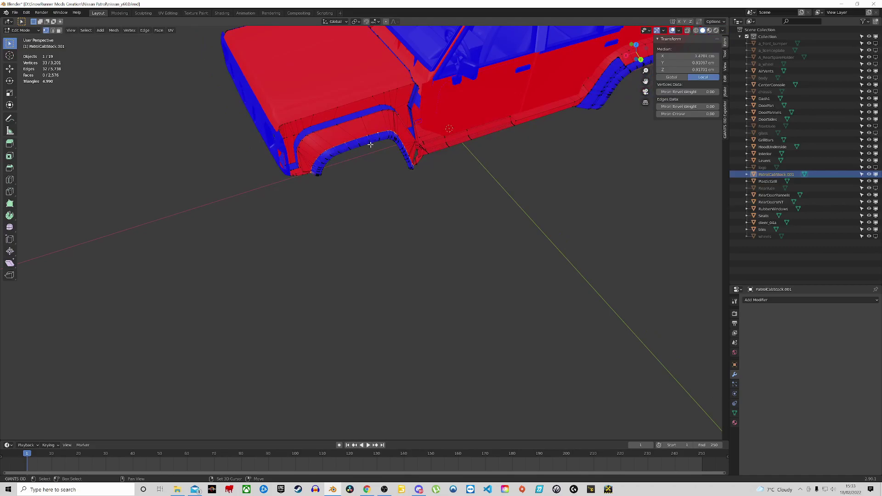
scroll(371, 142, up, 5)
middle_drag(342, 146, 201, 205)
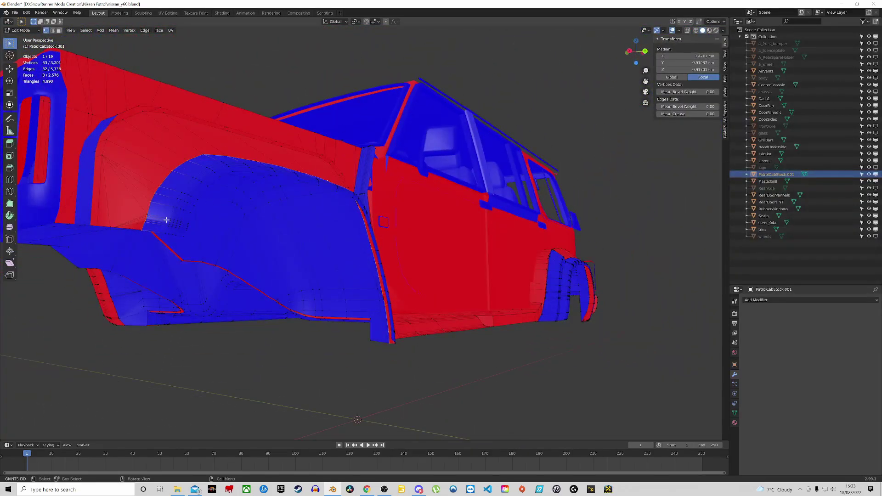
Step: Select the entire PatrolCabStock.001 mesh and separate it by material
key(l)
scroll(201, 214, down, 5)
key(Tab)
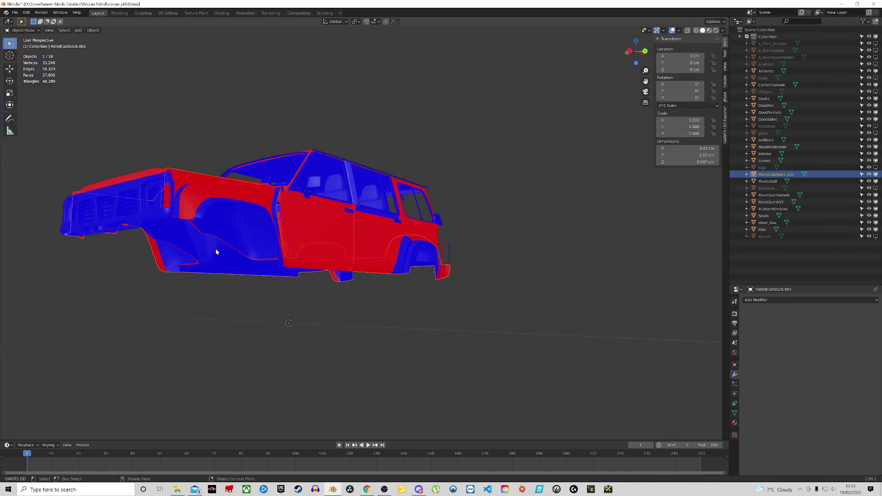
key(Tab)
key(a)
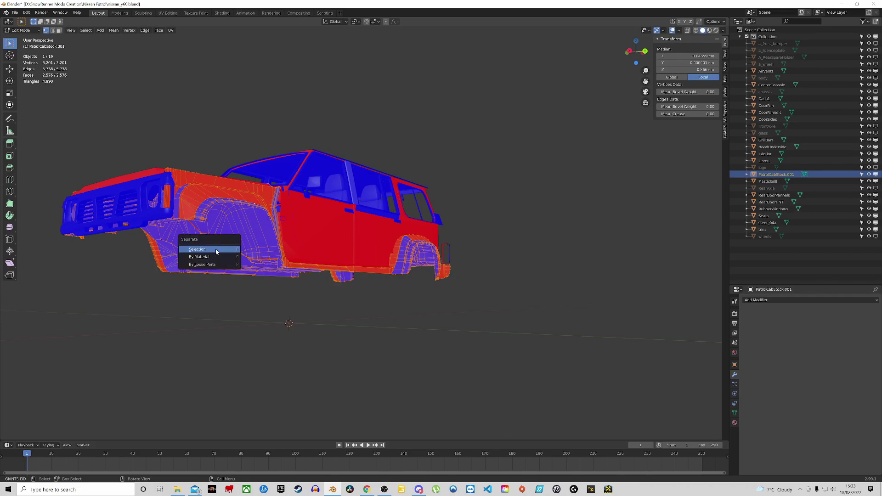
click(204, 257)
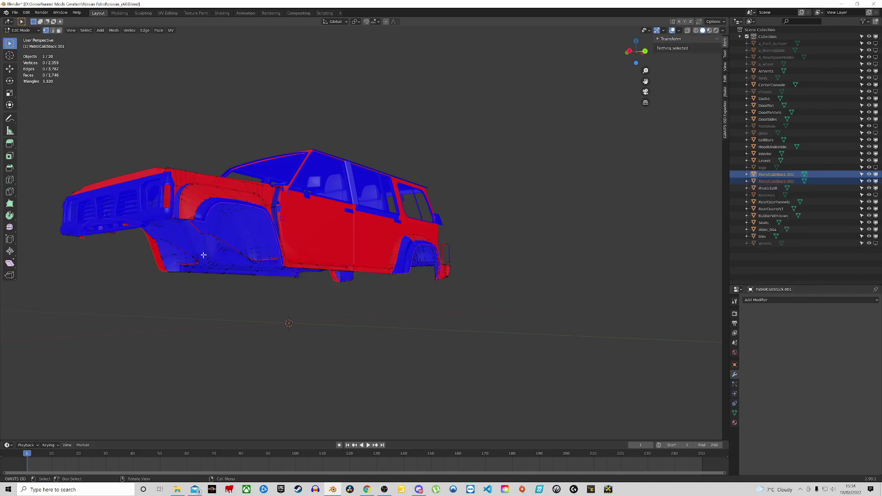
Step: Select the separated wheel arch object, check its mesh, and test-move it off the underbody, cancelling the move
key(Tab)
click(210, 209)
scroll(211, 209, up, 3)
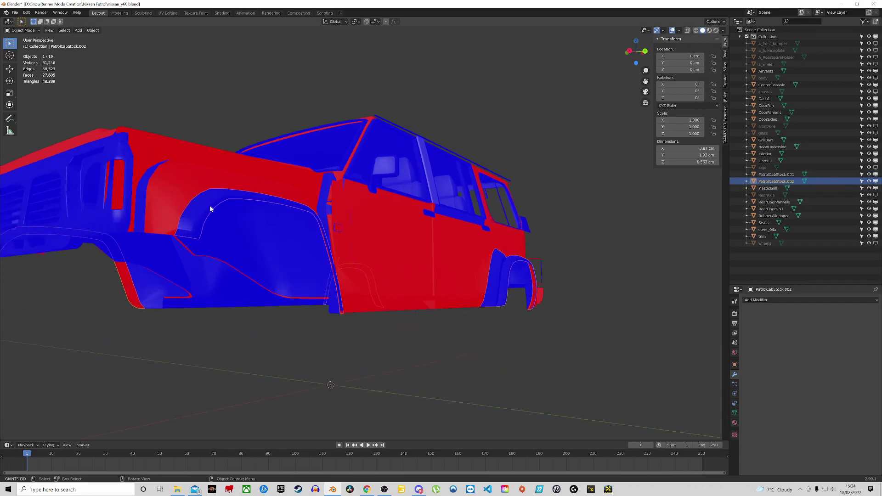
key(Tab)
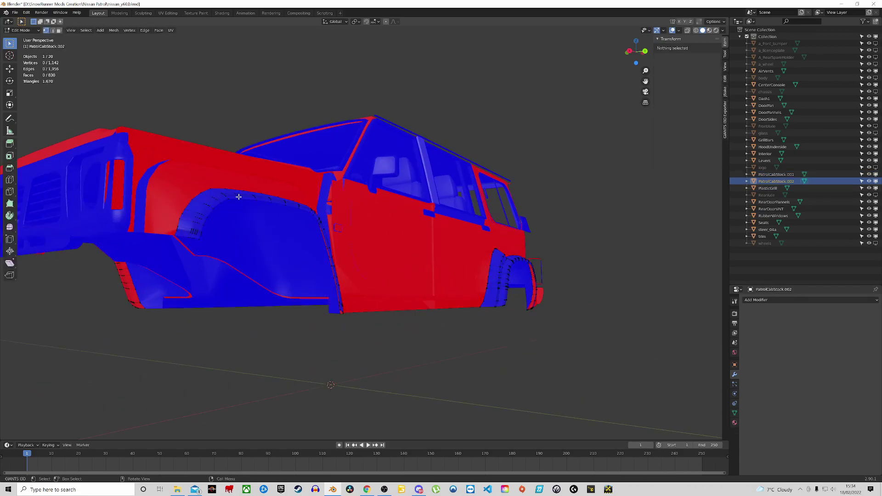
key(Tab)
middle_drag(211, 215, 247, 217)
scroll(247, 218, up, 2)
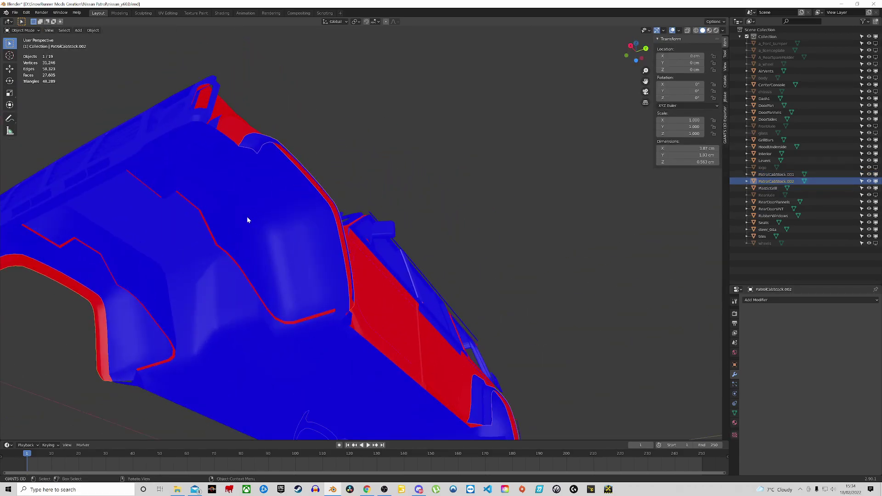
key(g)
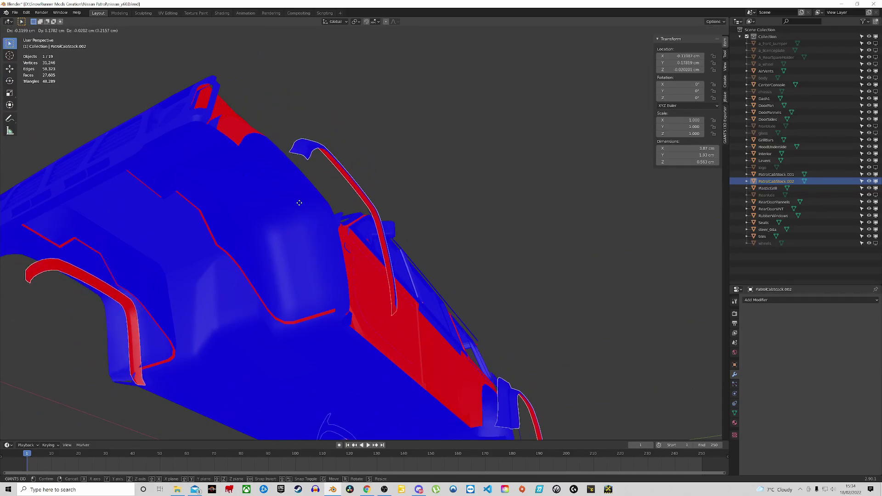
right_click(299, 177)
Step: Invert the selection and hide everything except the separated wheel arch object
middle_drag(299, 174, 400, 241)
key(ctrl+i)
key(h)
Step: Examine the face orientation of the four isolated wheel arch pieces from both sides of the vehicle
middle_drag(201, 146, 428, 221)
scroll(466, 223, up, 5)
scroll(466, 224, down, 5)
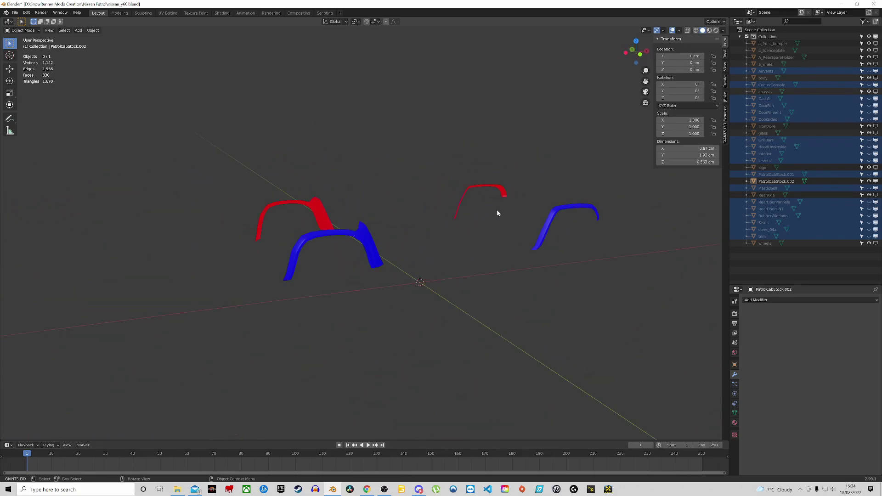
middle_drag(549, 248, 349, 142)
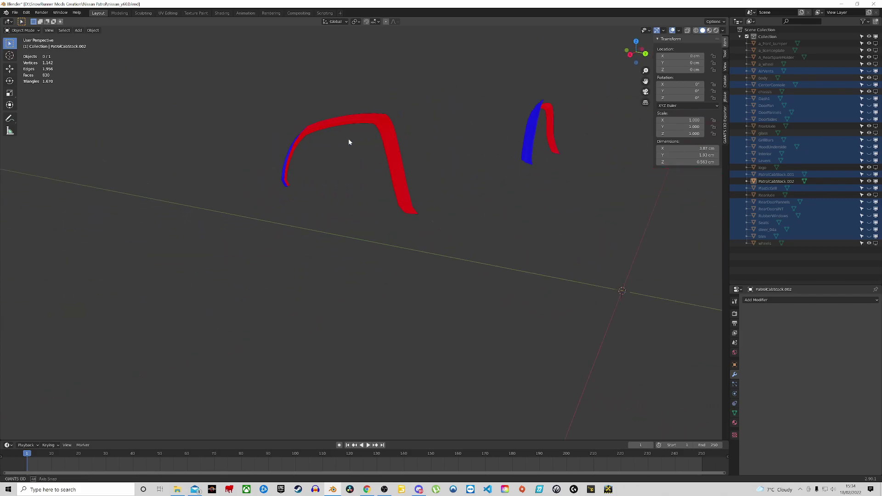
middle_drag(437, 145, 376, 136)
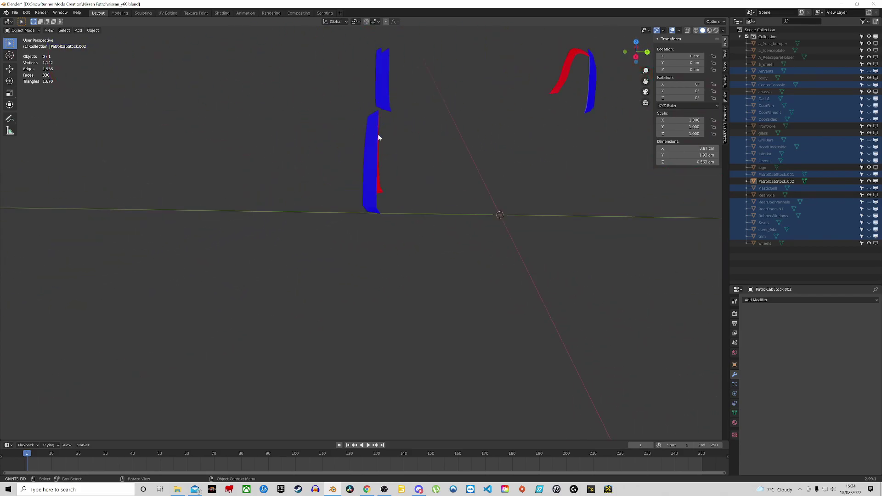
scroll(374, 136, up, 5)
scroll(374, 136, down, 5)
middle_drag(376, 91, 358, 108)
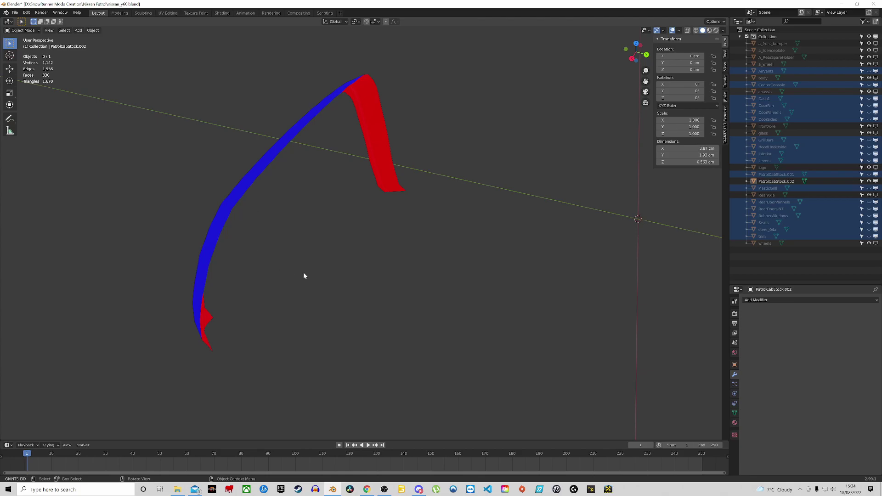
Step: Add a Solidify modifier to the wheel arch object and check the four pieces from several sides
scroll(304, 275, down, 5)
middle_drag(373, 277, 574, 321)
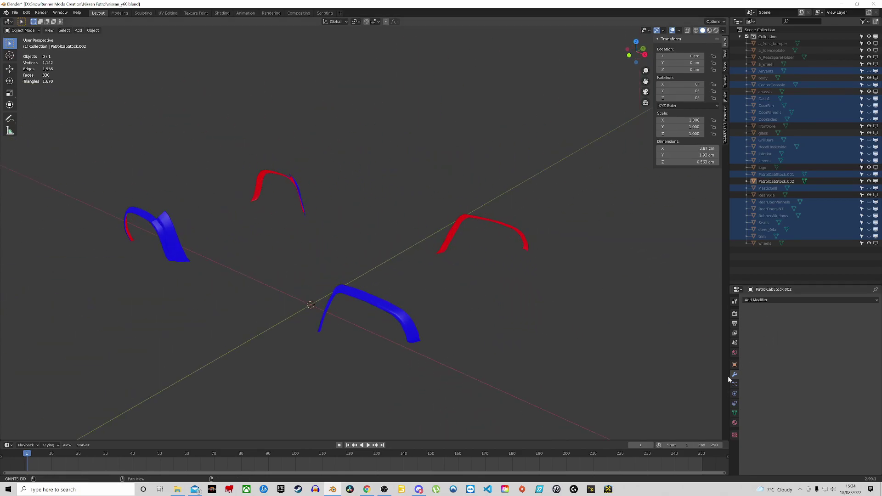
click(765, 301)
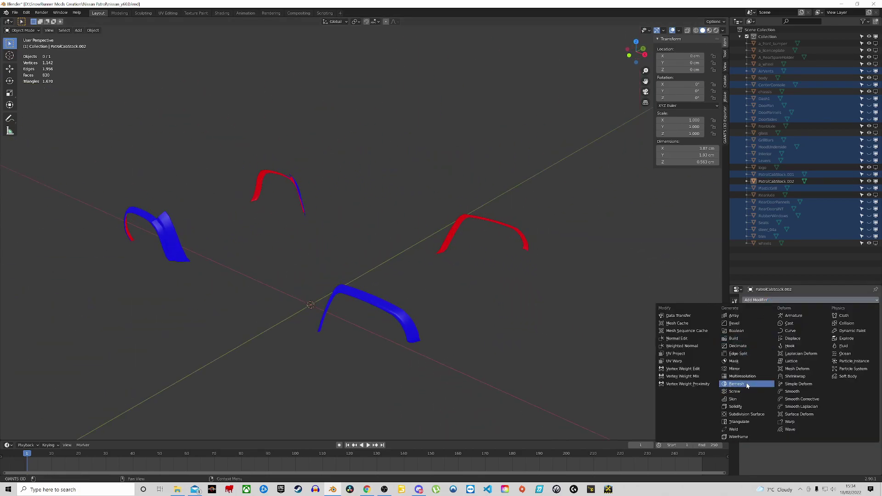
click(736, 407)
scroll(423, 326, up, 5)
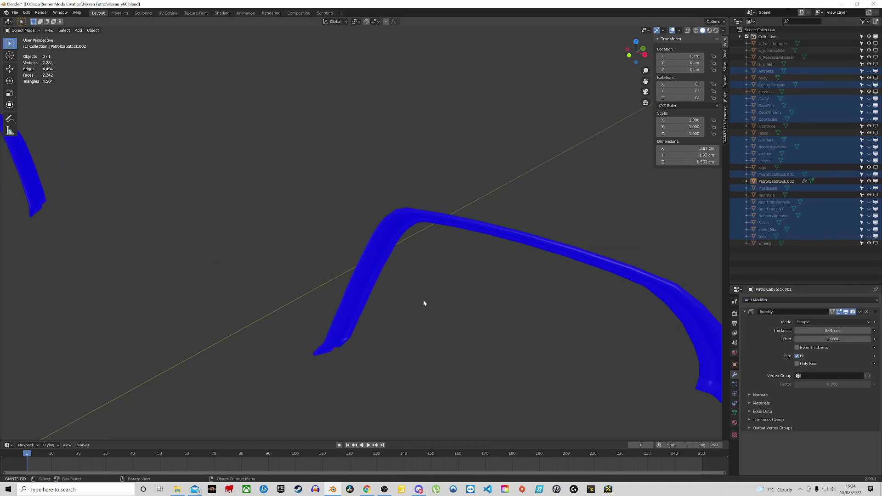
scroll(423, 302, down, 6)
scroll(415, 326, up, 3)
middle_drag(343, 279, 655, 334)
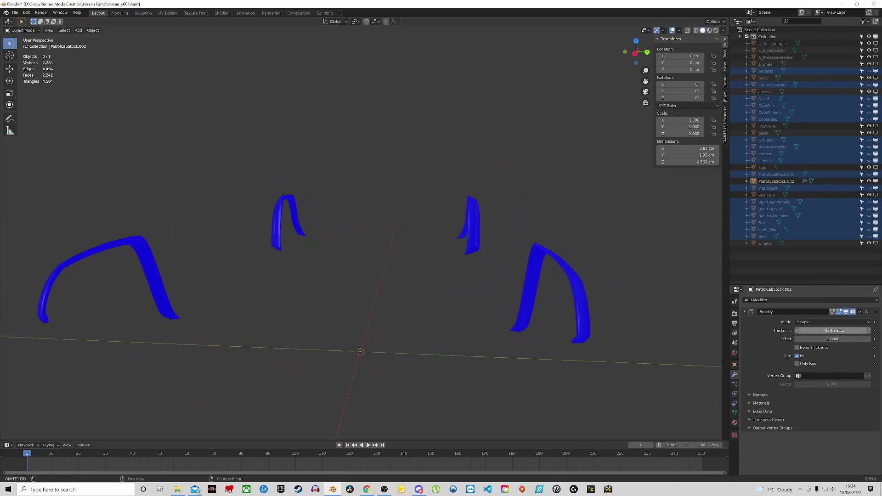
middle_drag(671, 306, 428, 269)
scroll(444, 257, up, 5)
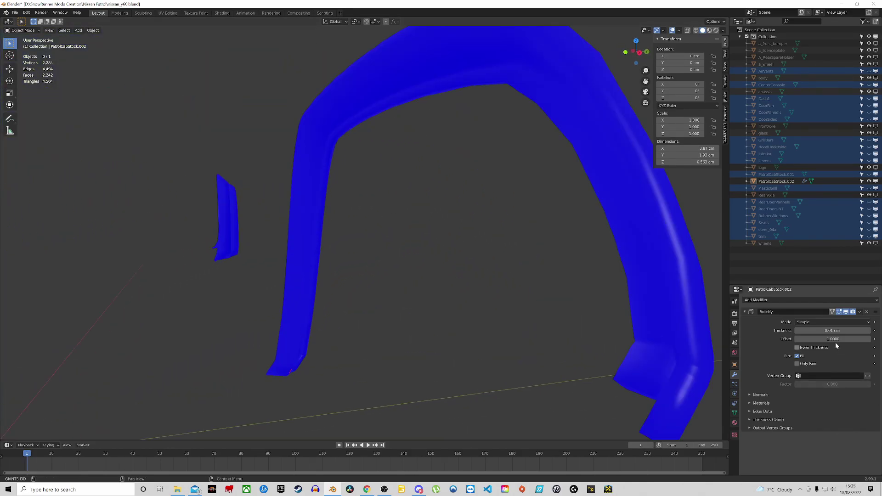
Step: Set the Solidify thickness of the wheel arches to 0.005 cm and apply the modifier
mouse_move(831, 331)
mouse_down()
mouse_move(860, 331)
mouse_move(805, 330)
mouse_move(813, 330)
mouse_up()
scroll(549, 321, down, 6)
mouse_move(535, 333)
middle_down()
mouse_move(510, 323)
mouse_move(514, 304)
mouse_move(539, 332)
middle_up()
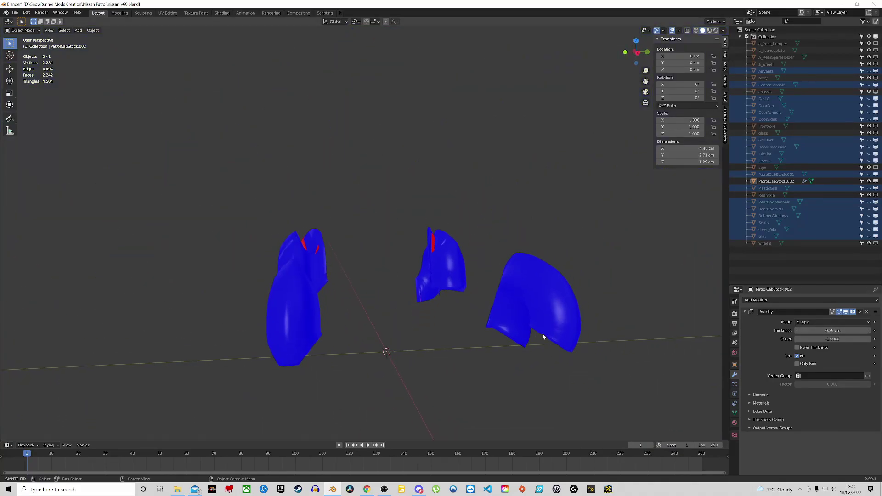
mouse_move(832, 331)
mouse_down()
mouse_move(817, 330)
mouse_move(845, 330)
mouse_up()
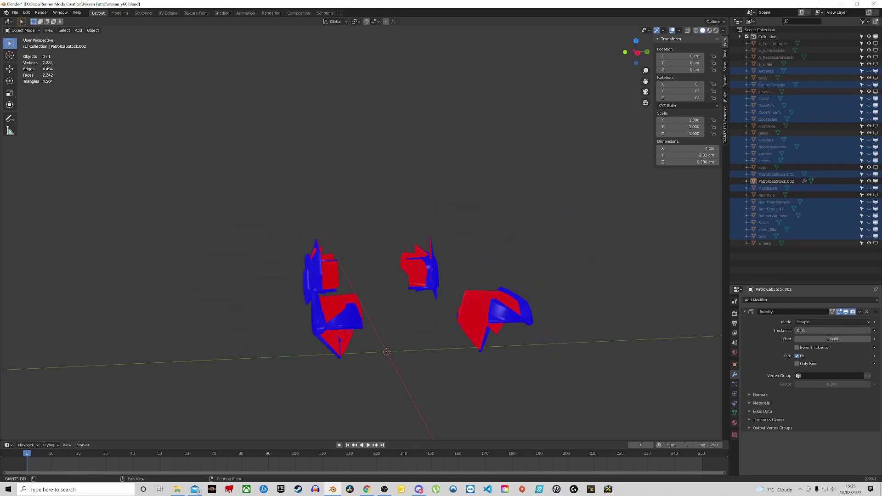
key(Return)
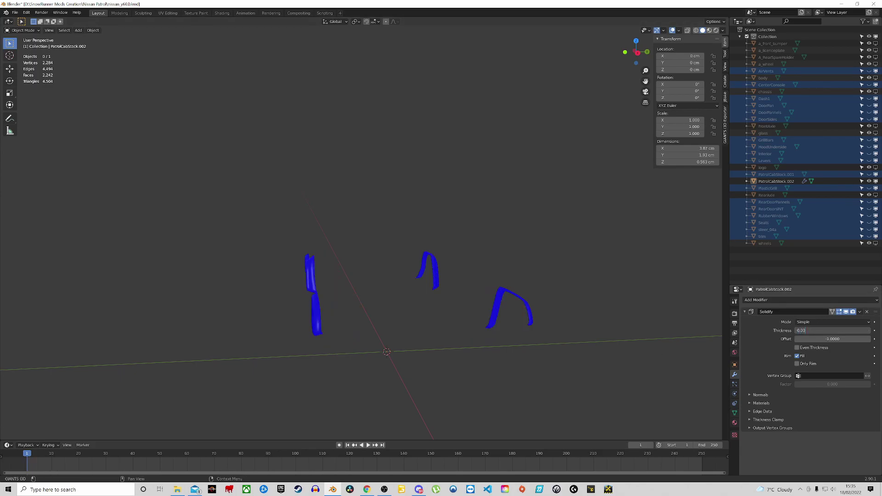
scroll(408, 315, up, 5)
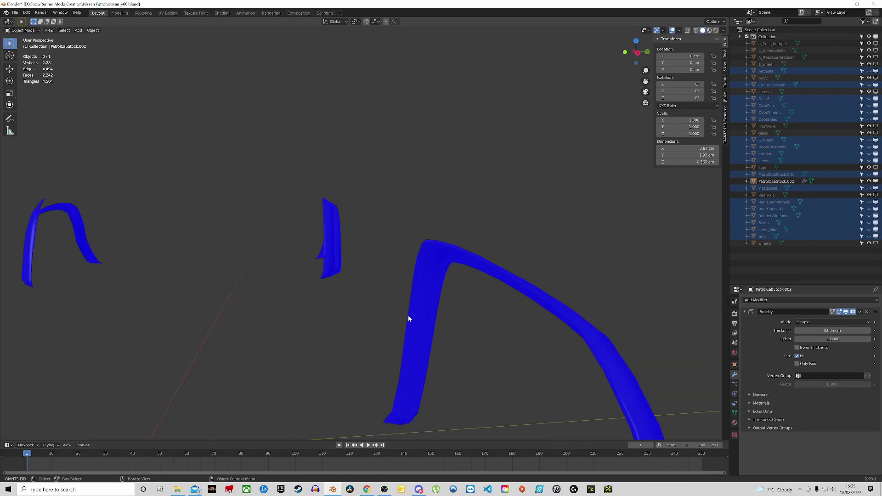
mouse_move(408, 299)
middle_down()
mouse_move(399, 287)
mouse_move(395, 298)
middle_up()
click(843, 320)
scroll(382, 298, down, 6)
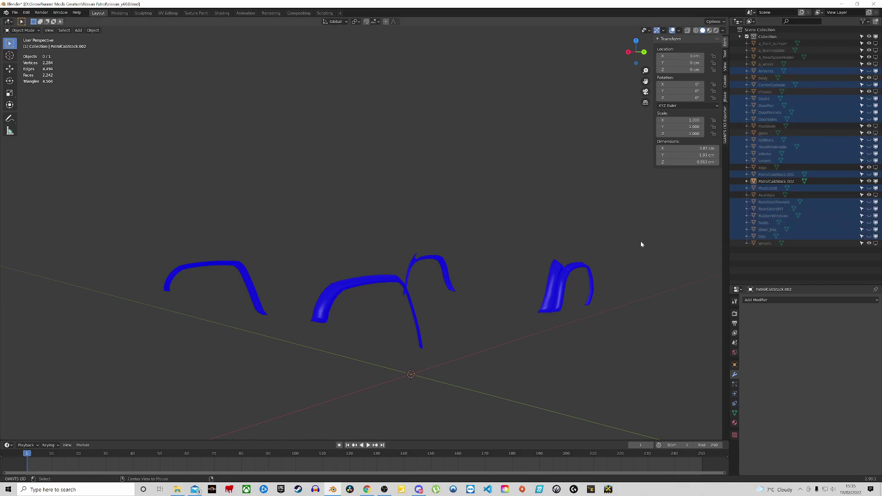
Step: Reveal the hidden vehicle parts and check the wheel arches in place against the underbody
key(KP_Divide)
middle_drag(537, 258, 398, 252)
scroll(398, 255, up, 4)
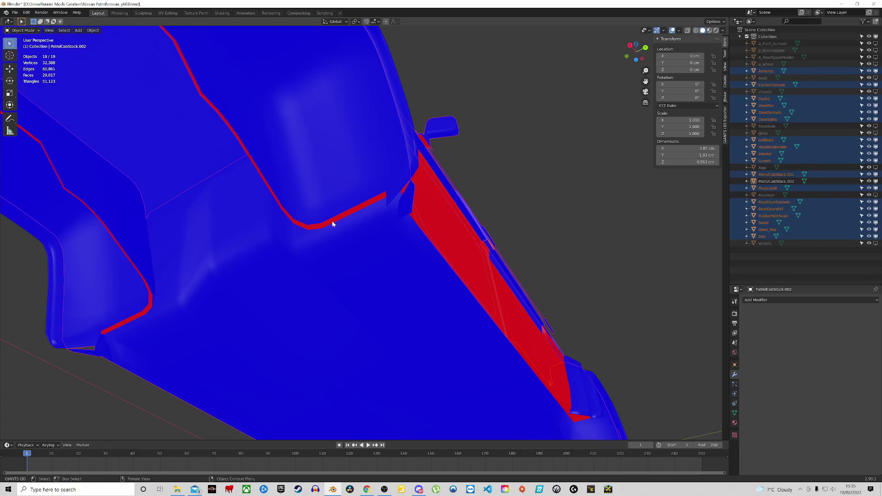
scroll(316, 205, down, 3)
middle_drag(316, 205, 273, 267)
scroll(269, 264, up, 5)
Step: Select the underbody object PatrolCabStock.001 and pick the edge loop bordering its wheel well in Edit Mode
click(249, 258)
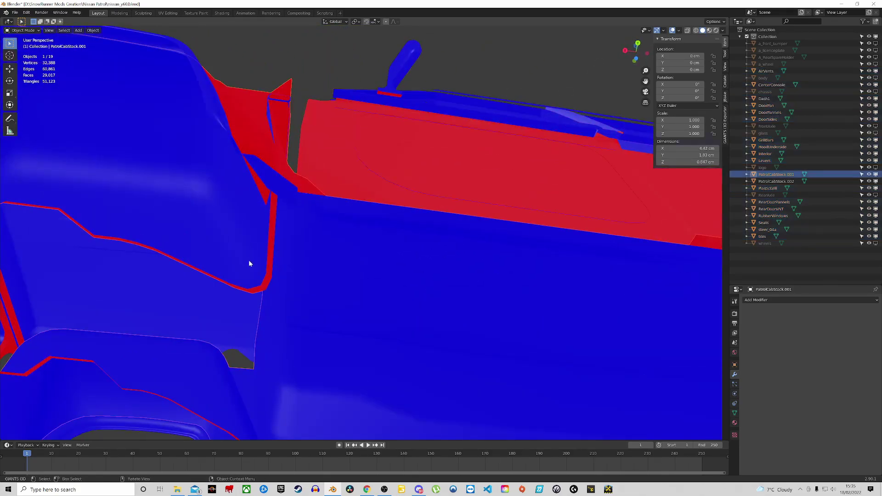
click(247, 271)
click(247, 271)
key(Tab)
middle_drag(273, 226, 364, 296)
alt+click(210, 257)
middle_drag(384, 265, 431, 249)
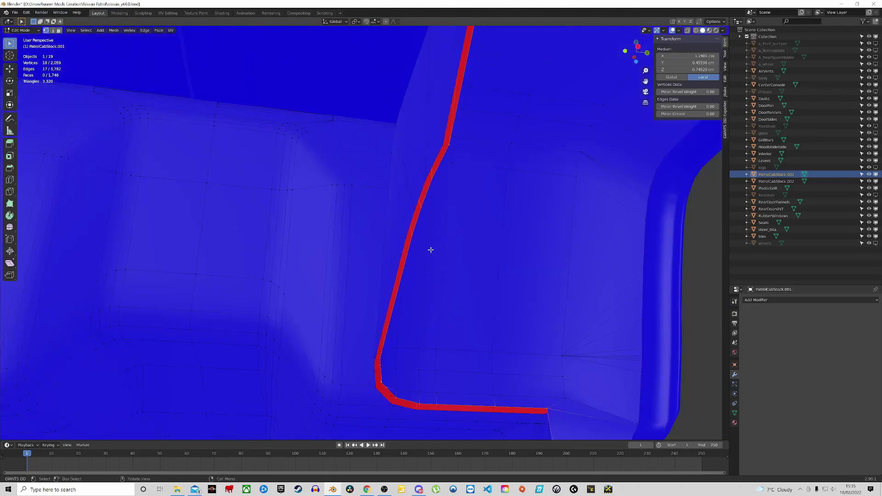
Step: Examine the strips along the underbody's wheel well for face orientation, and return to Object Mode
shift+middle_drag(445, 213, 463, 158)
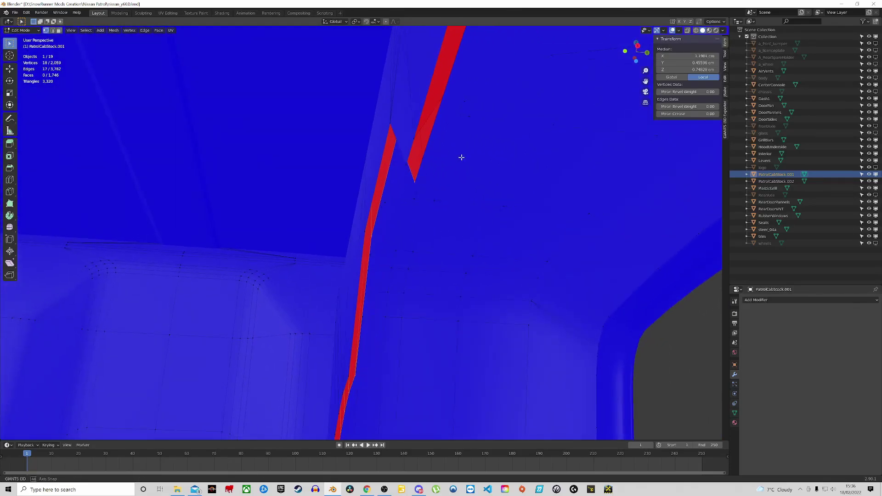
scroll(459, 163, down, 4)
scroll(455, 112, up, 4)
middle_drag(473, 123, 457, 158)
middle_drag(542, 198, 470, 299)
scroll(433, 260, down, 4)
scroll(433, 260, up, 4)
scroll(433, 261, down, 1)
key(Tab)
Step: Test-move the underbody object away from the vehicle body and cancel the move
scroll(341, 273, up, 4)
scroll(342, 272, down, 4)
middle_drag(341, 272, 327, 239)
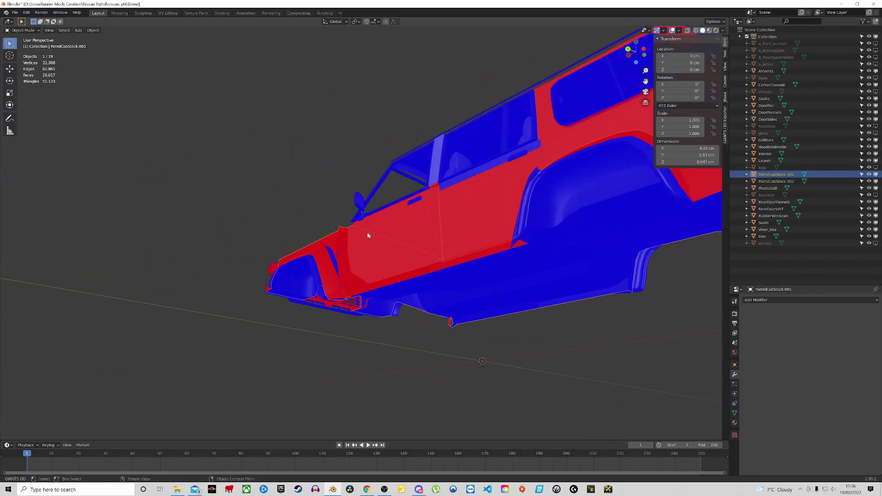
middle_drag(376, 219, 418, 208)
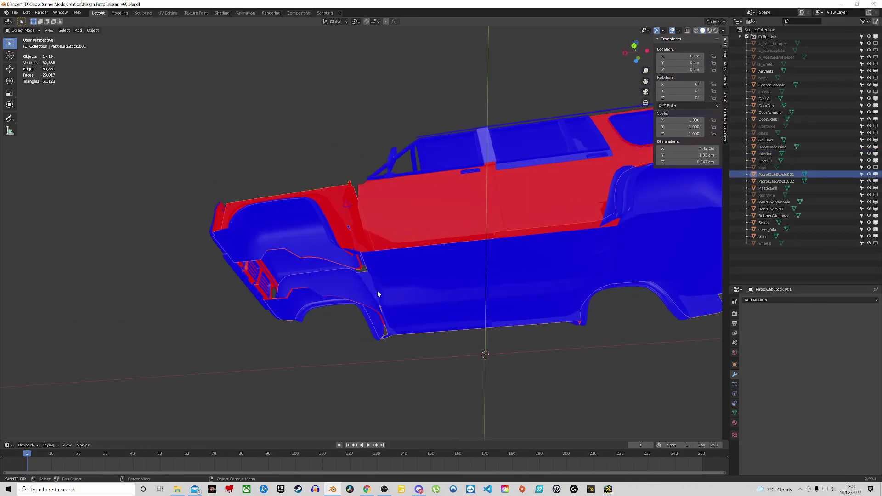
key(g)
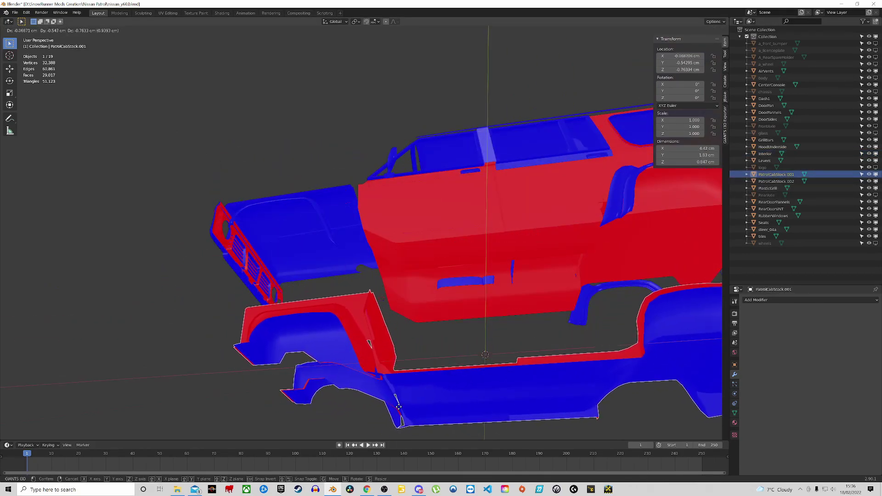
right_click(398, 407)
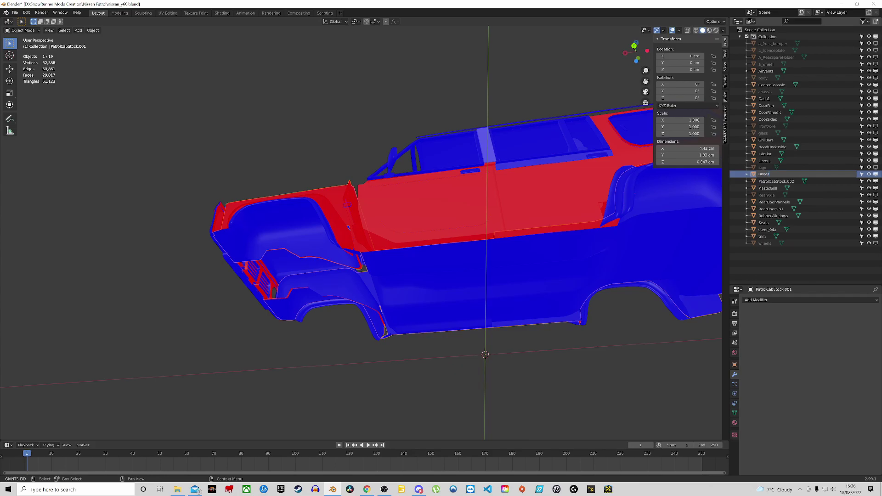
Step: Rename PatrolCabStock.001 as undercarriage and hide it from the viewport
key(Return)
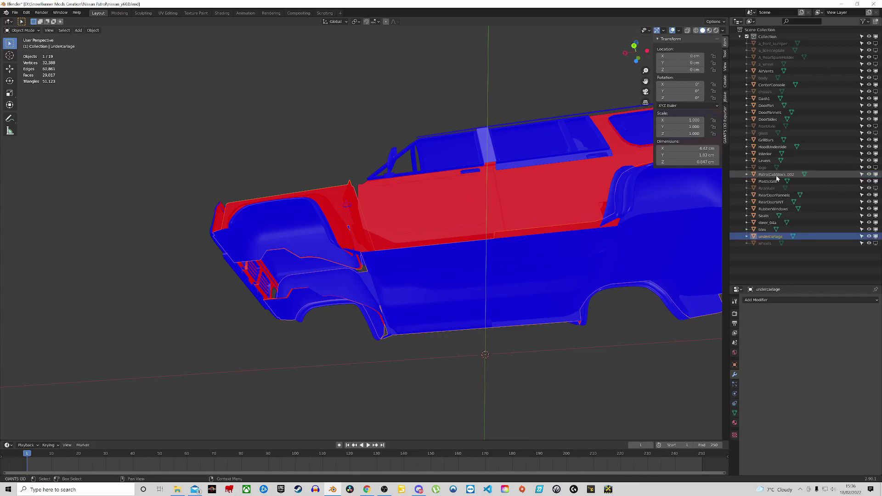
click(875, 237)
middle_drag(434, 224, 369, 256)
Step: Inspect the front PlasticGrill object and check the Nissan Patrol Y60 reference images in the browser before returning to Blender
click(250, 264)
middle_drag(259, 268, 291, 293)
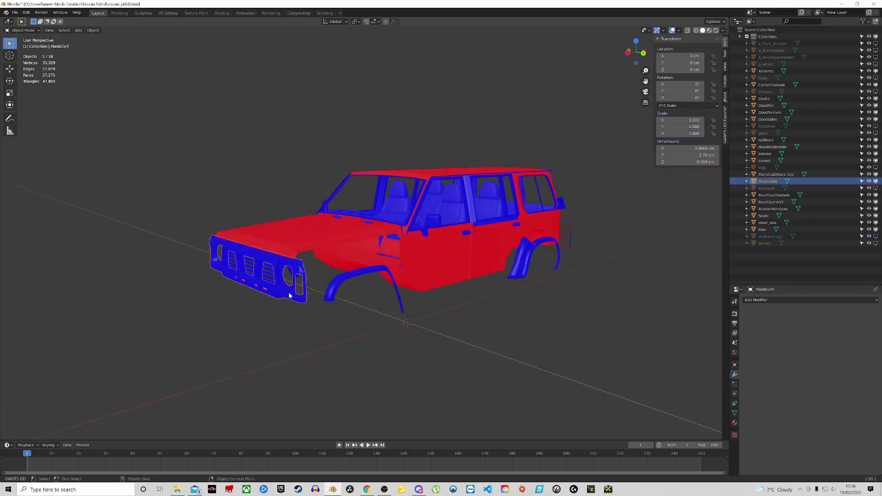
scroll(275, 275, up, 4)
mouse_move(250, 265)
middle_down()
mouse_move(248, 253)
mouse_move(248, 268)
middle_up()
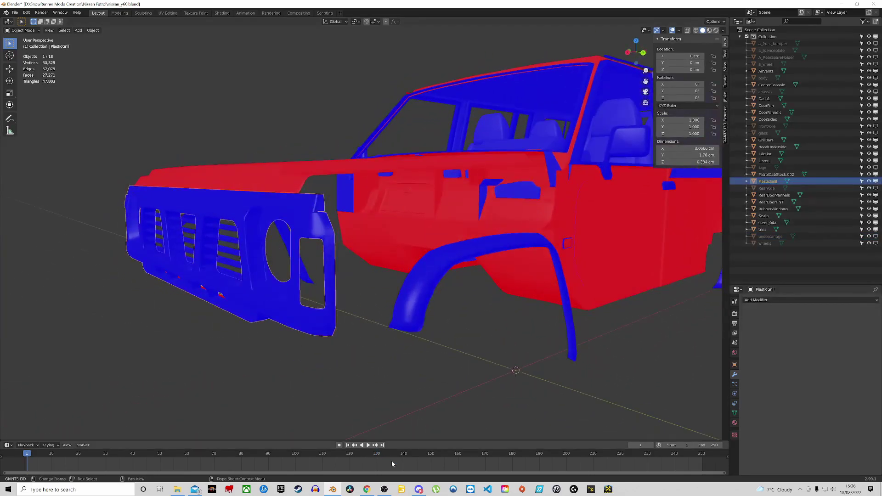
click(367, 490)
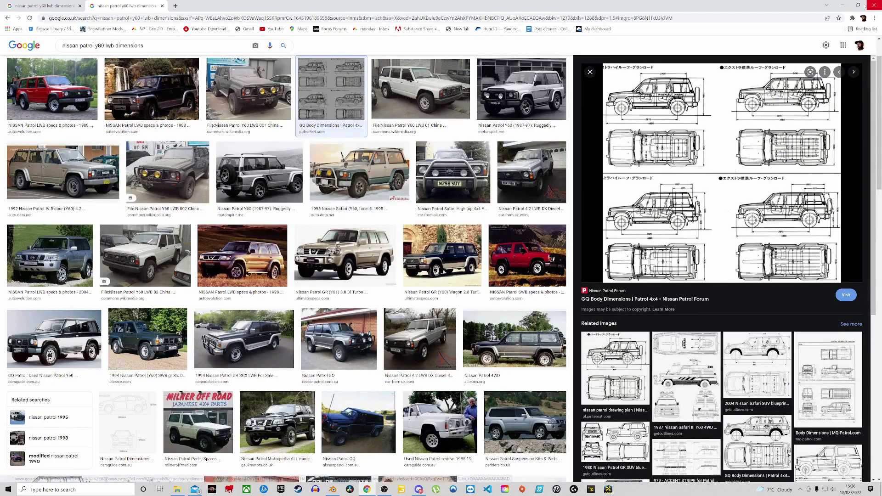
key(alt+Tab)
Step: Join the GrillBars object into PlasticGrill and check the combined mesh in Edit Mode
middle_drag(264, 236, 243, 260)
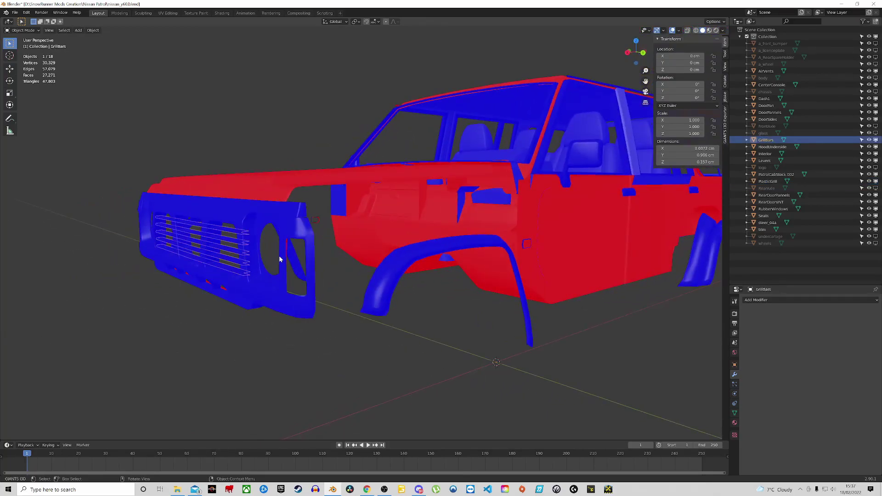
shift+click(275, 291)
key(ctrl+j)
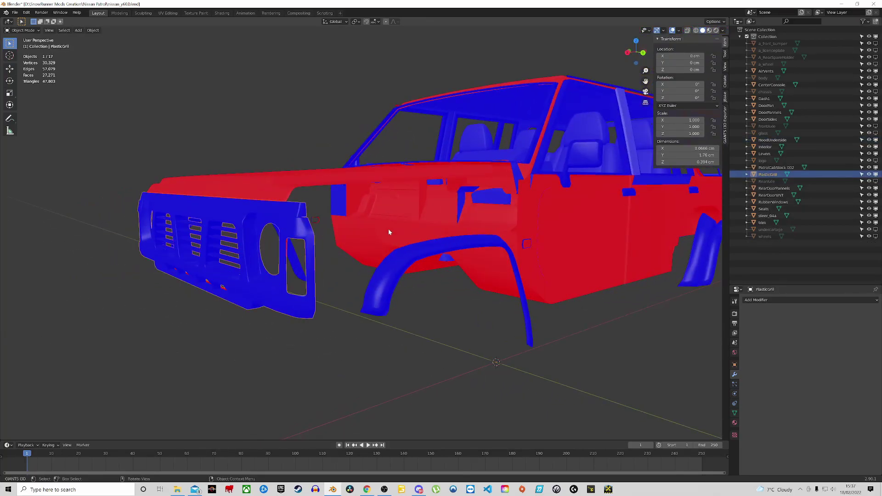
key(Tab)
middle_drag(266, 246, 369, 255)
key(Tab)
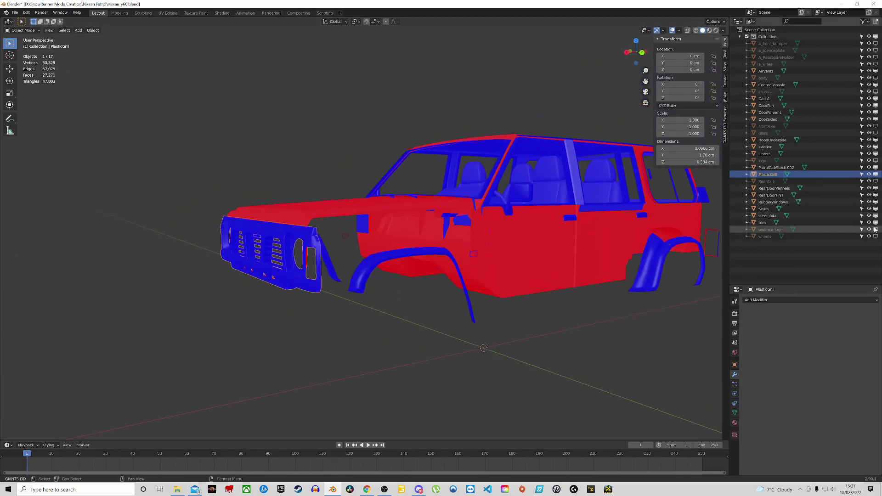
Step: Select PlasticGrill with the trim object as the active one and join them into trim
click(762, 222)
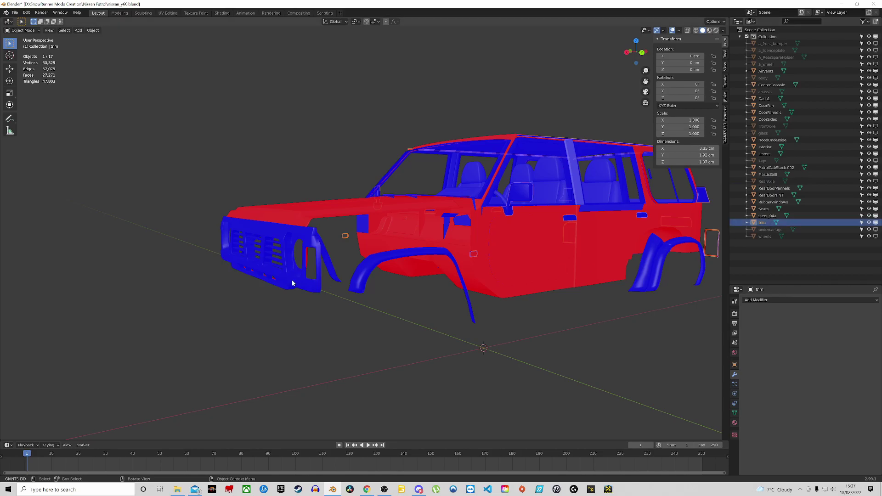
click(291, 272)
shift+click(370, 277)
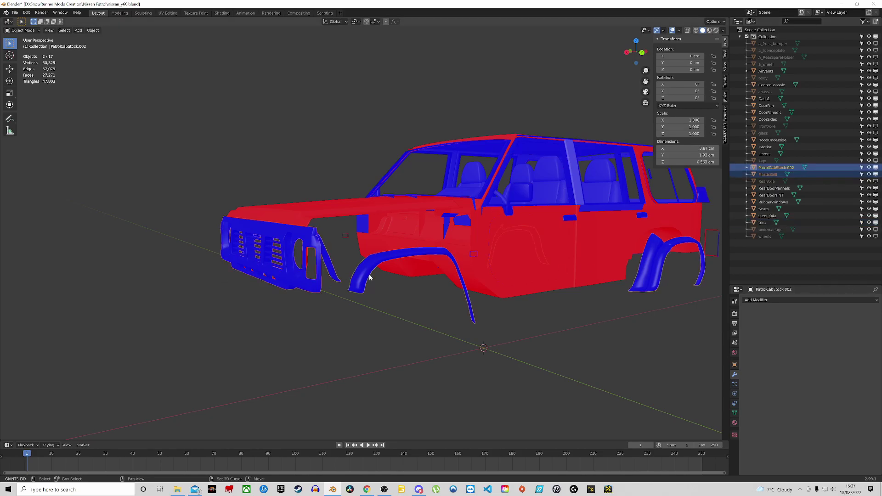
middle_drag(384, 280, 459, 266)
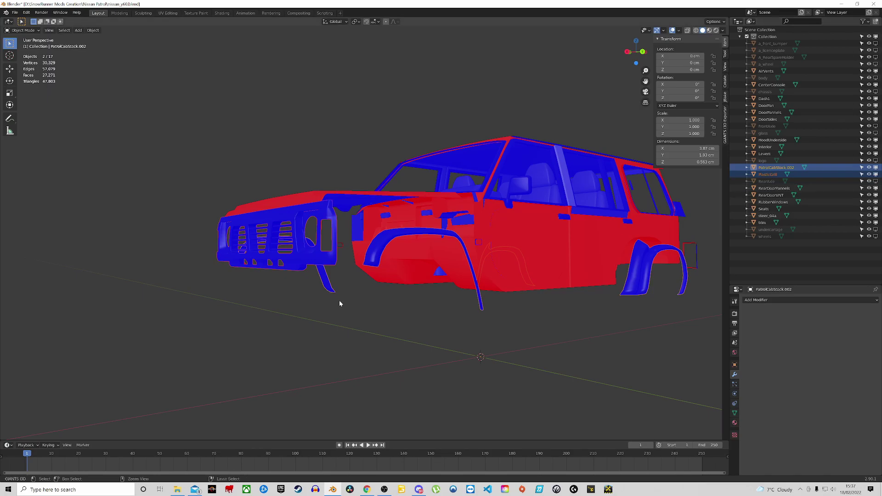
click(762, 224)
middle_drag(689, 275, 320, 293)
shift+click(236, 318)
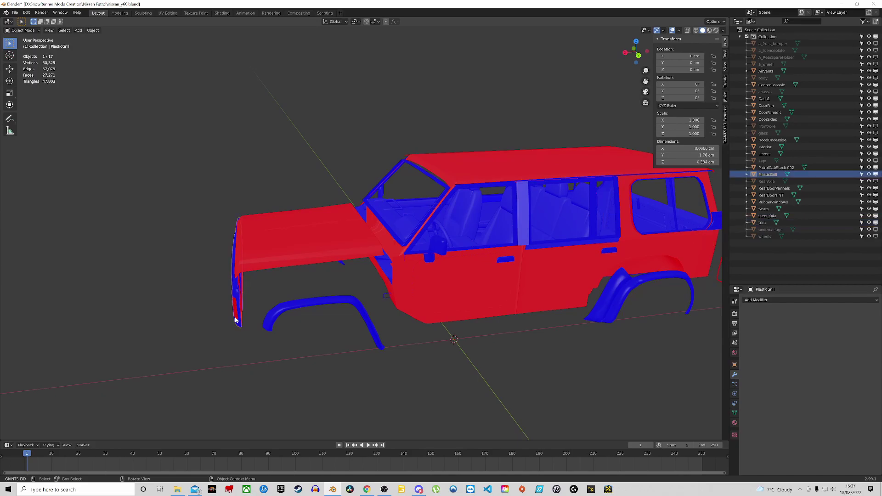
ctrl+click(763, 224)
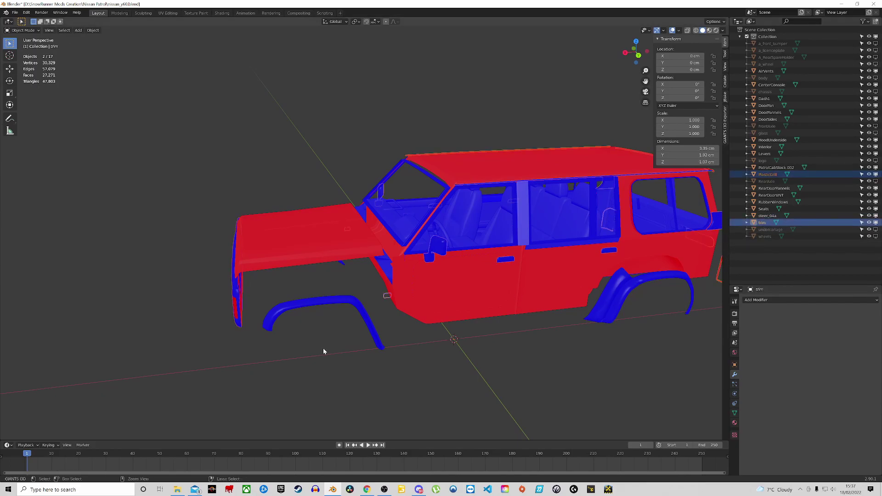
key(ctrl+j)
Step: Join the wheel arch object PatrolCabStock.002 into the trim object
middle_drag(355, 327, 366, 311)
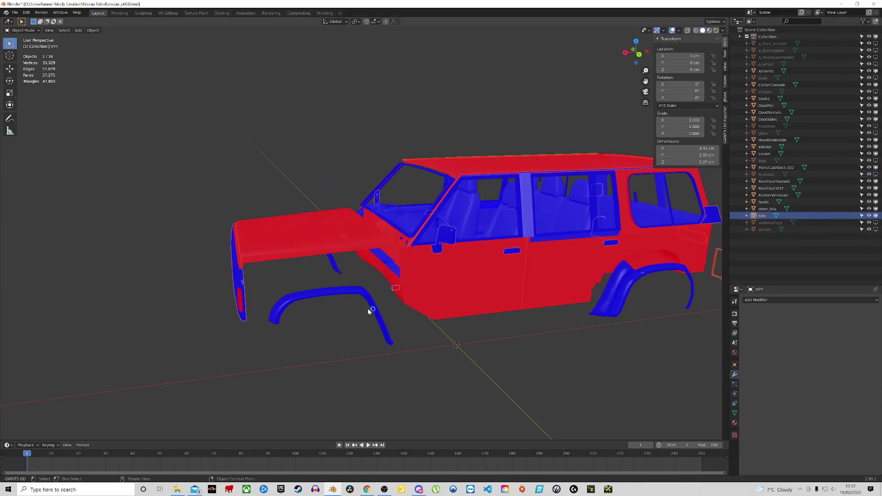
click(369, 307)
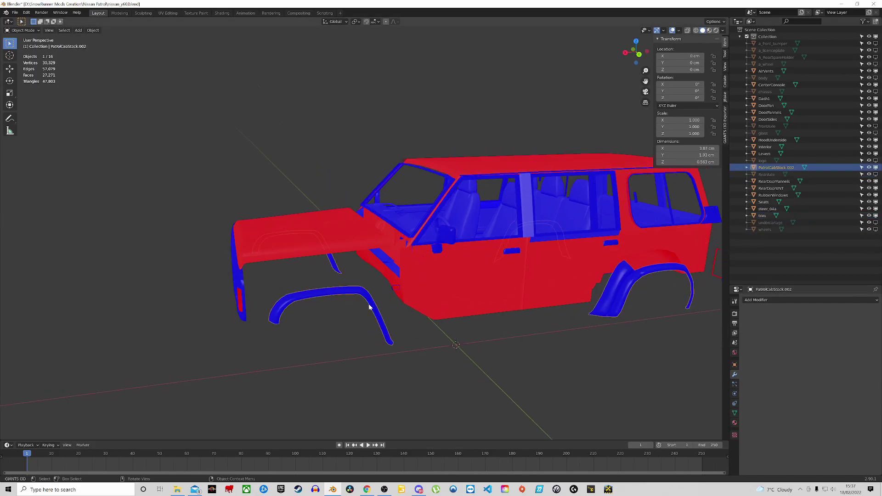
shift+click(245, 307)
key(ctrl+j)
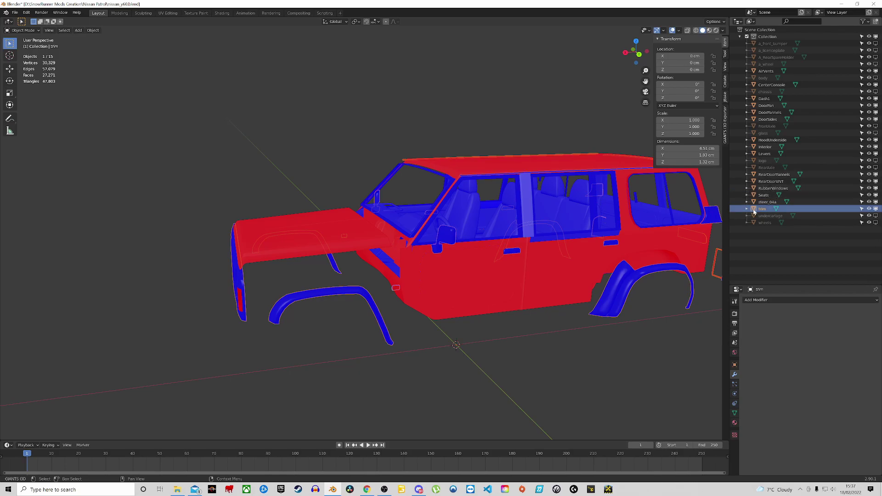
Step: Show the undercarriage object and join the trim object into it
click(875, 216)
middle_drag(506, 261, 350, 190)
click(276, 158)
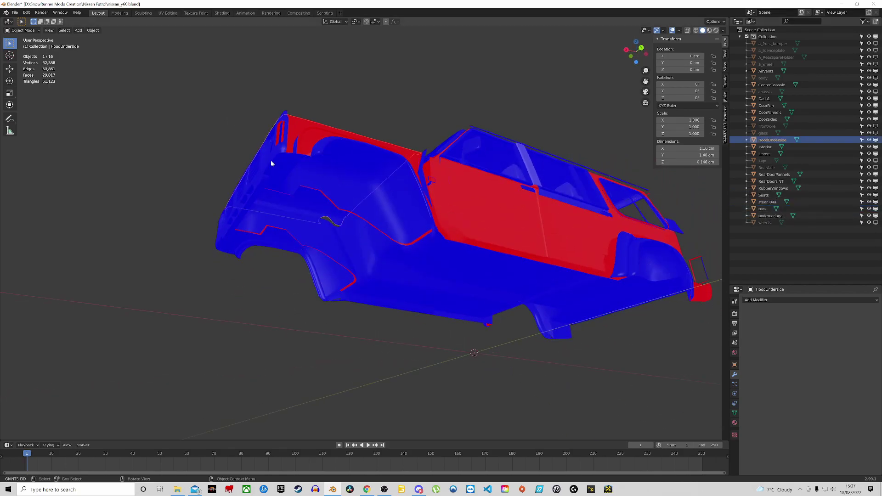
click(271, 163)
shift+click(333, 184)
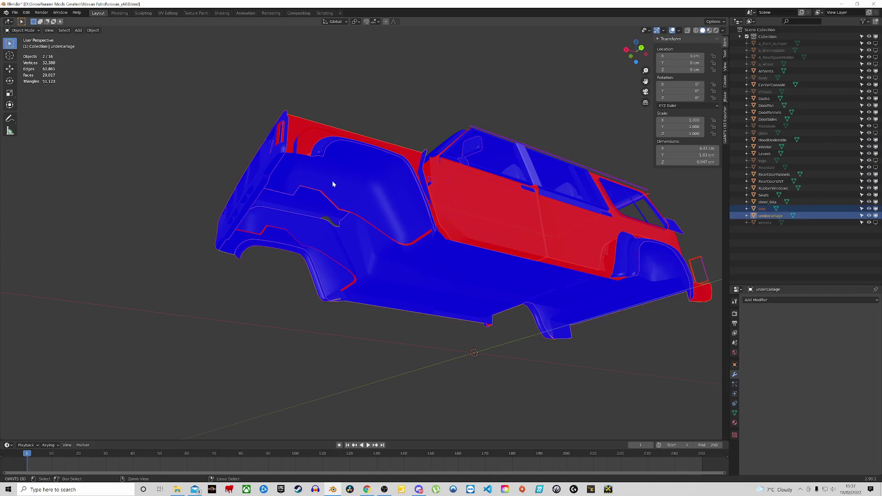
key(ctrl+j)
Step: Check the joined undercarriage mesh in Edit Mode by selecting all its geometry and trying a temporary move
middle_drag(332, 181, 320, 221)
key(Tab)
key(a)
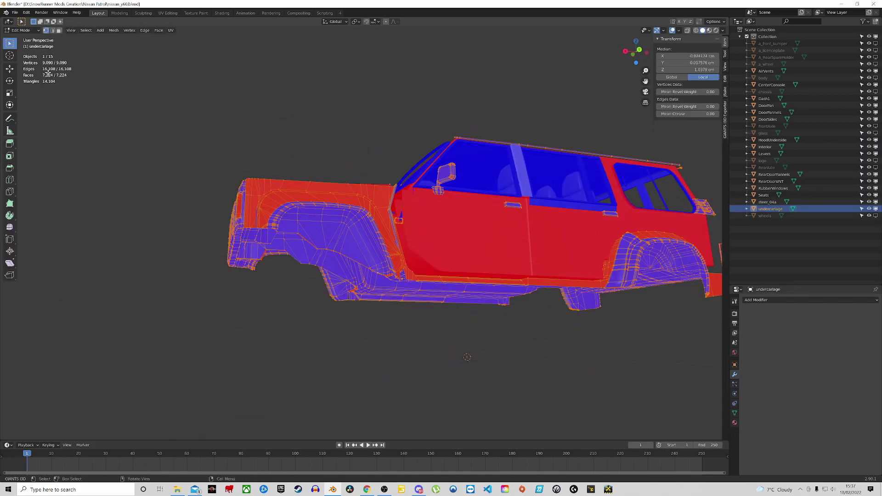
key(g)
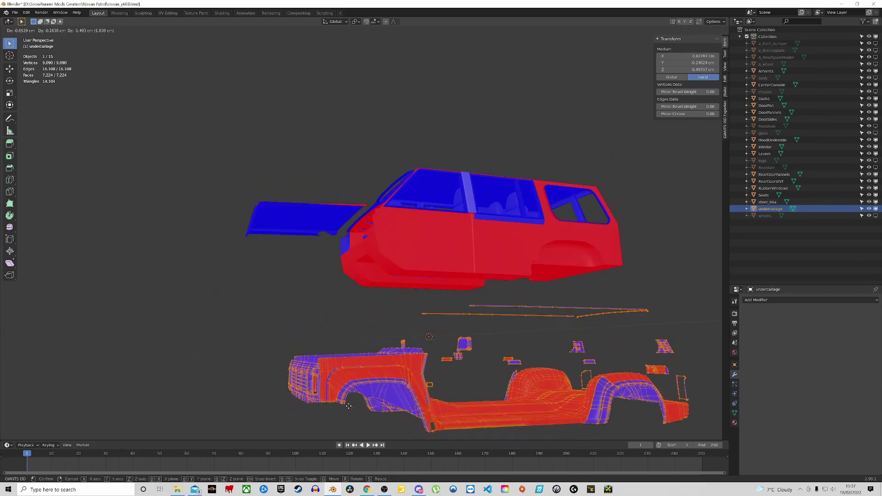
key(Escape)
middle_drag(368, 367, 397, 335)
key(Tab)
Step: Turn off the face orientation overlay and try a temporary move of the undercarriage object
click(679, 31)
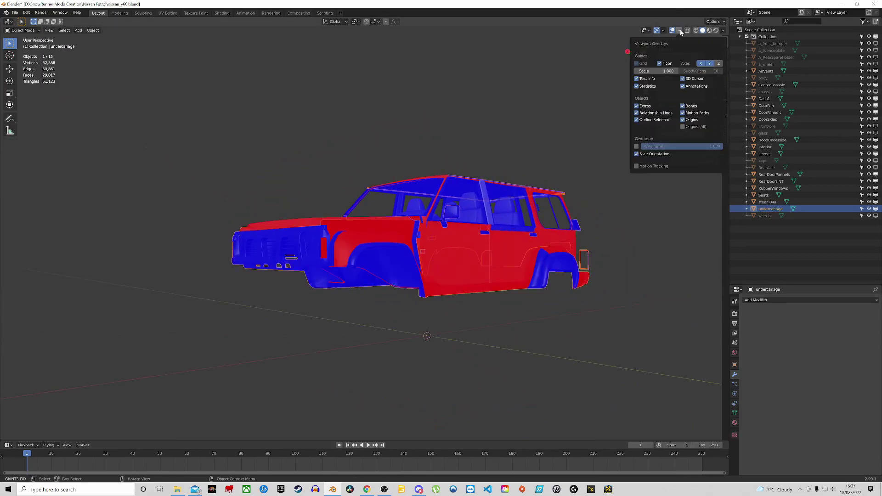
click(644, 153)
middle_drag(394, 276, 407, 251)
scroll(382, 252, up, 3)
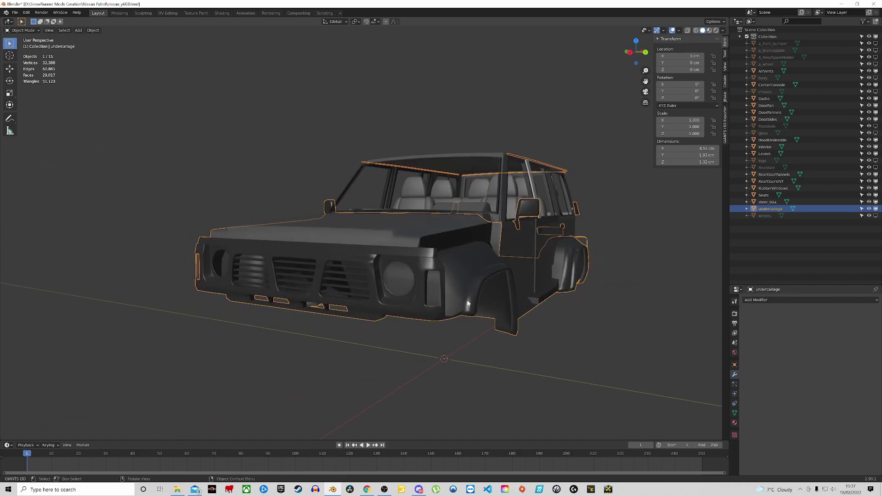
key(g)
right_click(489, 391)
Step: Examine the grille, headlight recess and front wheel arch in plain solid shading
scroll(429, 280, up, 2)
mouse_move(426, 279)
middle_down()
mouse_move(385, 288)
mouse_move(417, 286)
middle_up()
scroll(359, 285, up, 4)
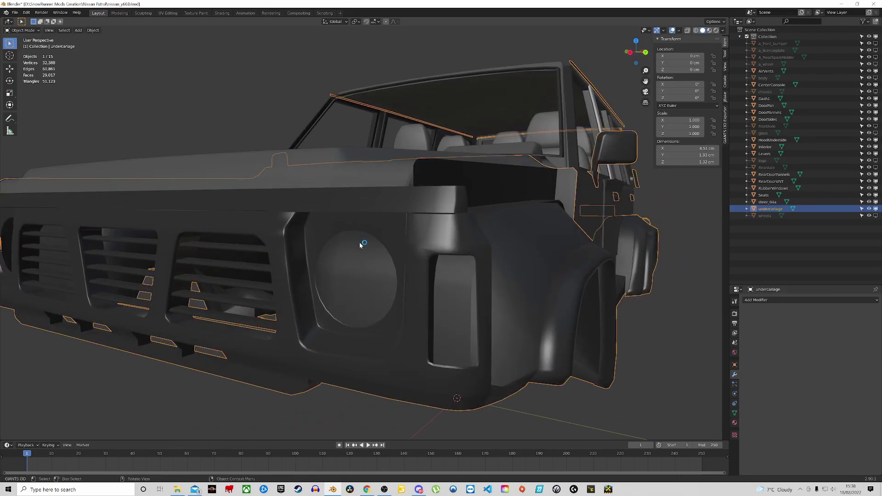
scroll(451, 269, down, 3)
middle_drag(553, 270, 406, 273)
middle_drag(519, 297, 384, 305)
scroll(315, 282, up, 4)
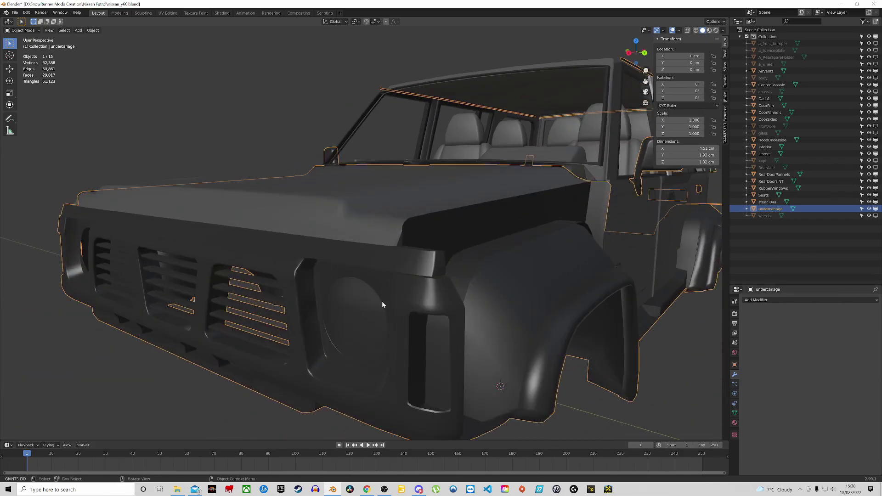
scroll(354, 289, down, 4)
middle_drag(451, 302, 418, 299)
Step: Hide the undercarriage, select the hood underside and check it with the face orientation overlay enabled
key(h)
scroll(432, 290, up, 4)
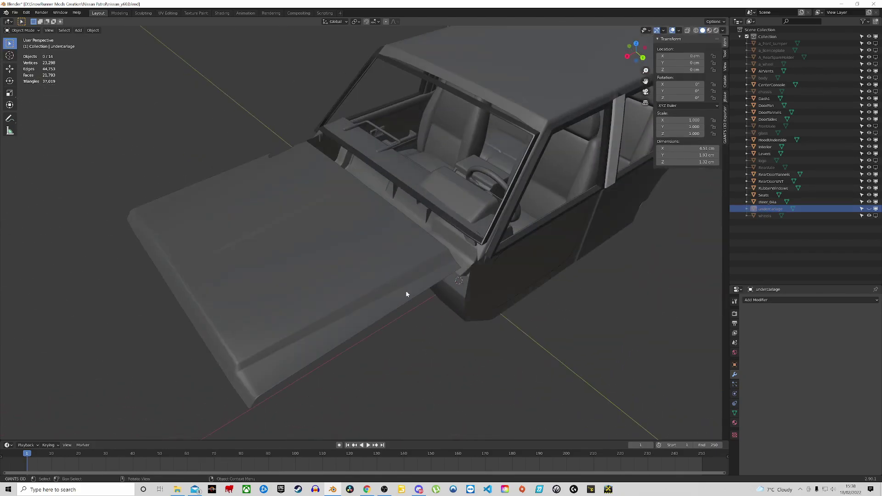
click(311, 234)
click(679, 32)
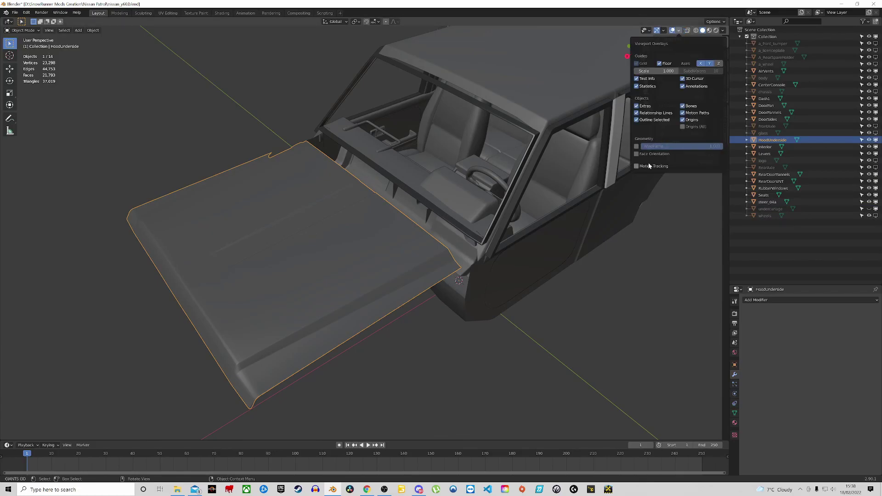
click(636, 154)
middle_drag(328, 207, 330, 235)
scroll(312, 171, down, 5)
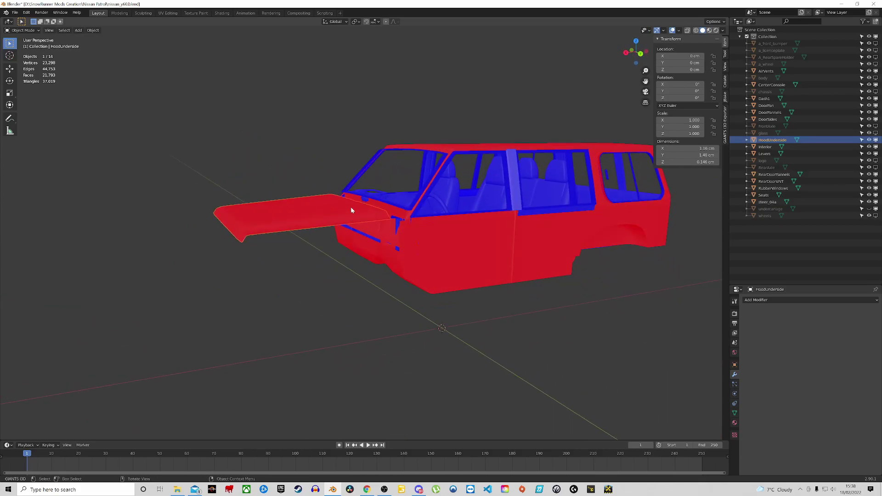
Step: Unhide the undercarriage and join the HoodUnderside object into it
key(alt+h)
scroll(351, 206, up, 4)
middle_drag(334, 217, 324, 156)
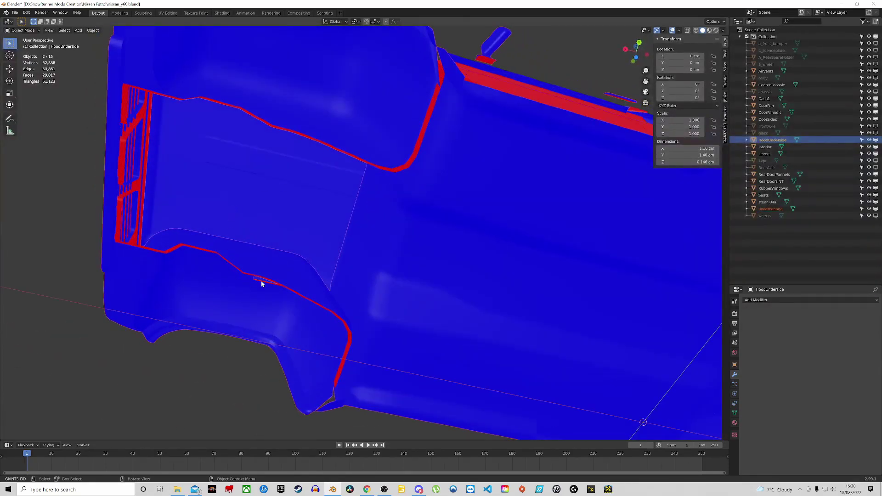
middle_drag(283, 209, 238, 153)
click(244, 213)
click(238, 153)
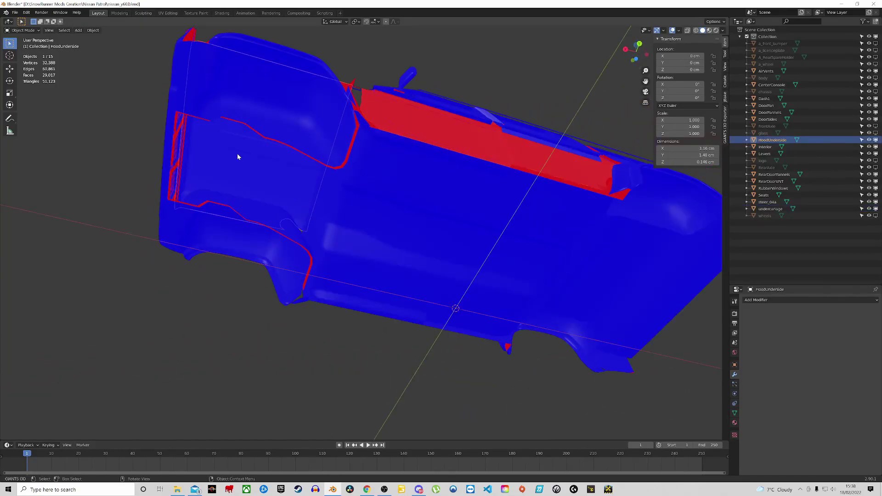
shift+click(177, 230)
key(ctrl+j)
Step: Hide the joined undercarriage and view the remaining cab from the front orthographic view
middle_drag(177, 230, 239, 293)
key(h)
middle_drag(243, 262, 323, 288)
scroll(297, 305, up, 3)
scroll(324, 288, down, 4)
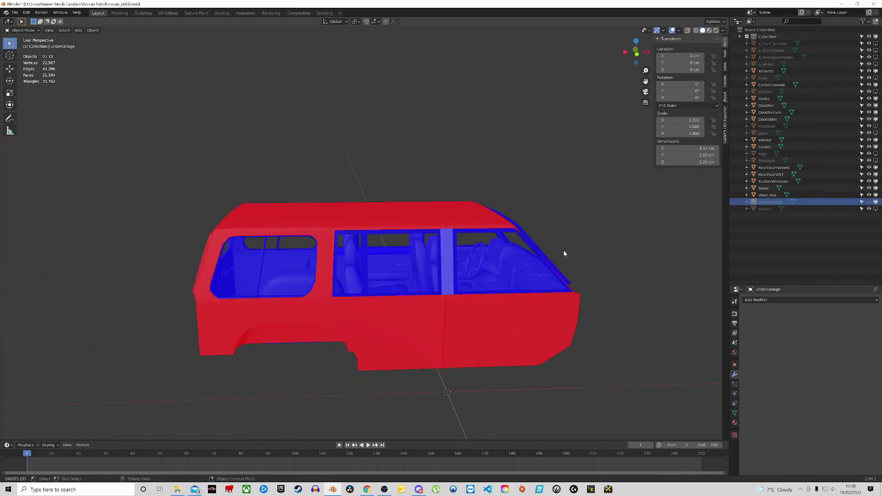
key(KP_1)
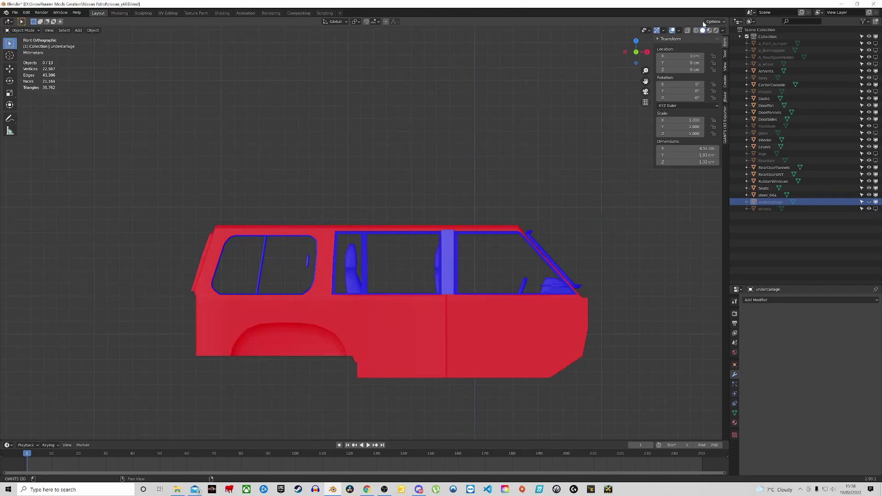
Step: Turn off the face orientation overlay and save the Blender file
click(679, 30)
click(637, 154)
shift+middle_drag(492, 190, 411, 195)
key(ctrl+s)
Step: Select the DoorSides object and examine its pillars between the front and rear side windows
scroll(411, 195, up, 7)
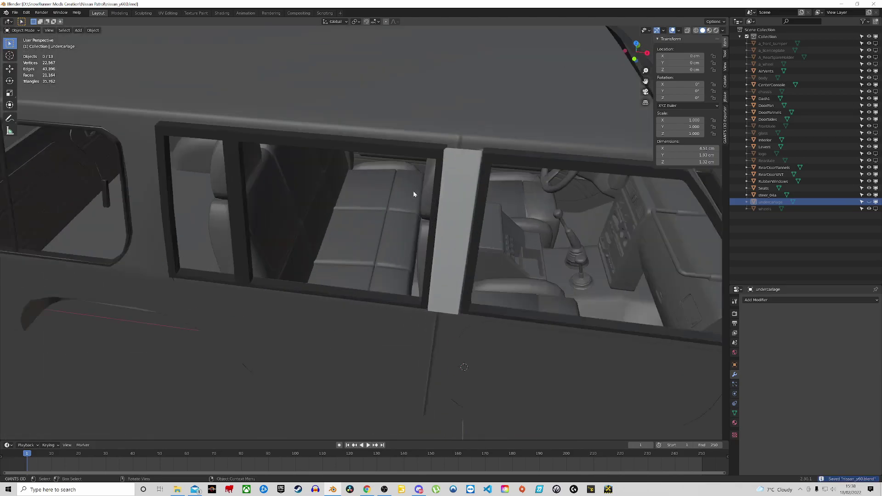
click(486, 175)
middle_drag(490, 164, 417, 158)
shift+middle_drag(264, 166, 290, 213)
scroll(296, 183, up, 4)
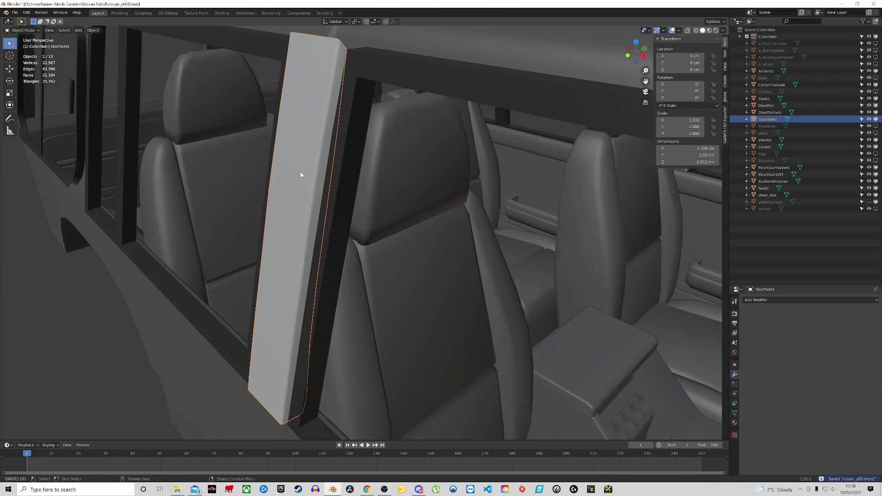
scroll(308, 171, down, 7)
scroll(309, 174, down, 3)
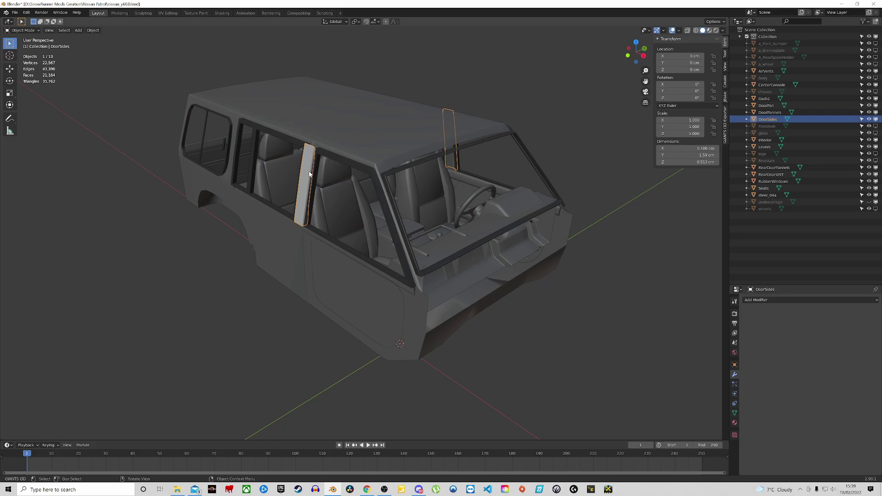
scroll(314, 172, up, 6)
mouse_move(323, 160)
middle_down()
mouse_move(353, 153)
mouse_move(334, 157)
middle_up()
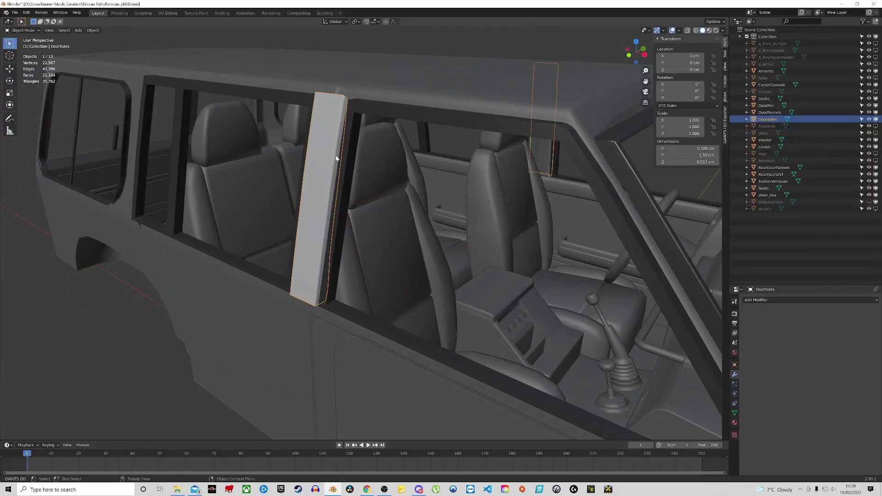
mouse_move(393, 179)
middle_down()
mouse_move(378, 179)
mouse_move(386, 177)
middle_up()
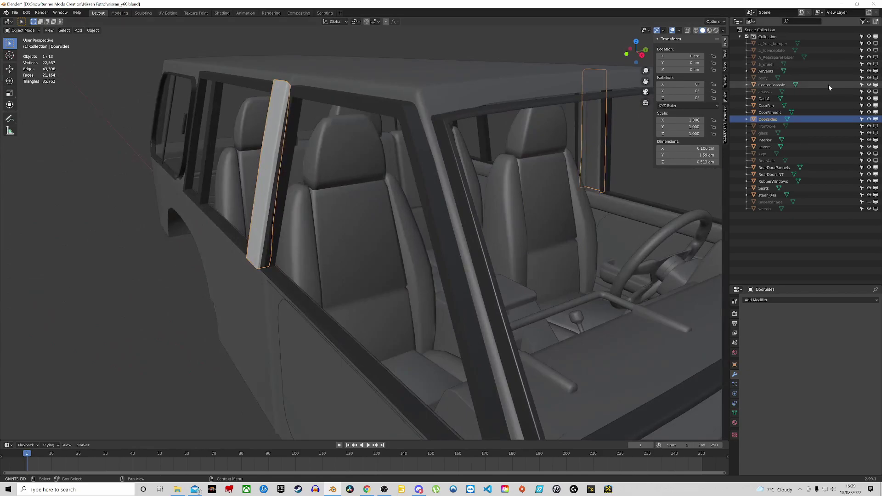
Step: Toggle the body object's viewport visibility to compare it with the door pillars, leaving the body shown
click(876, 79)
click(876, 78)
click(875, 79)
click(875, 78)
click(875, 78)
click(876, 78)
click(876, 78)
click(876, 78)
click(875, 78)
click(876, 79)
click(876, 79)
click(876, 79)
click(876, 78)
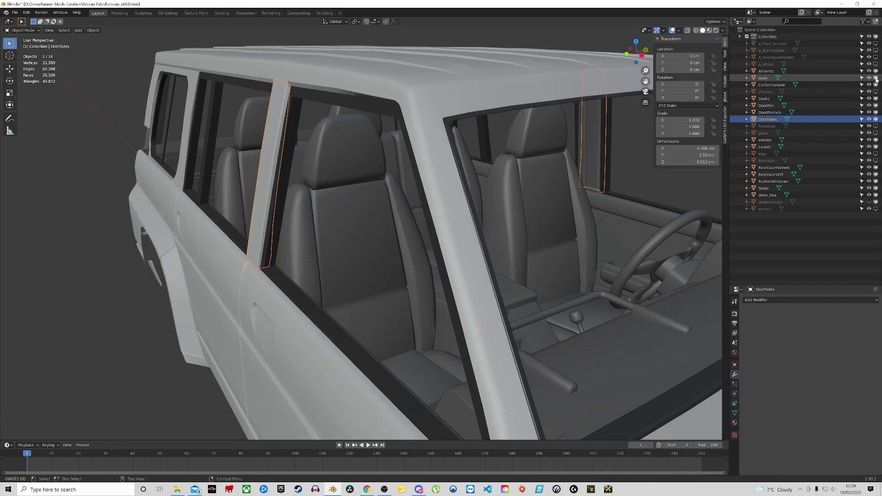
Step: Select the DoorSides pillars, test-move them and join them into the body object
click(266, 168)
click(267, 168)
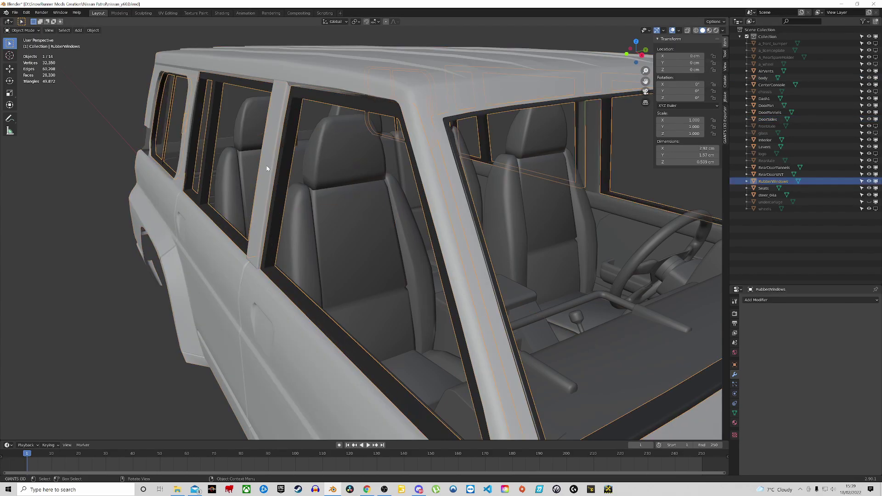
click(259, 219)
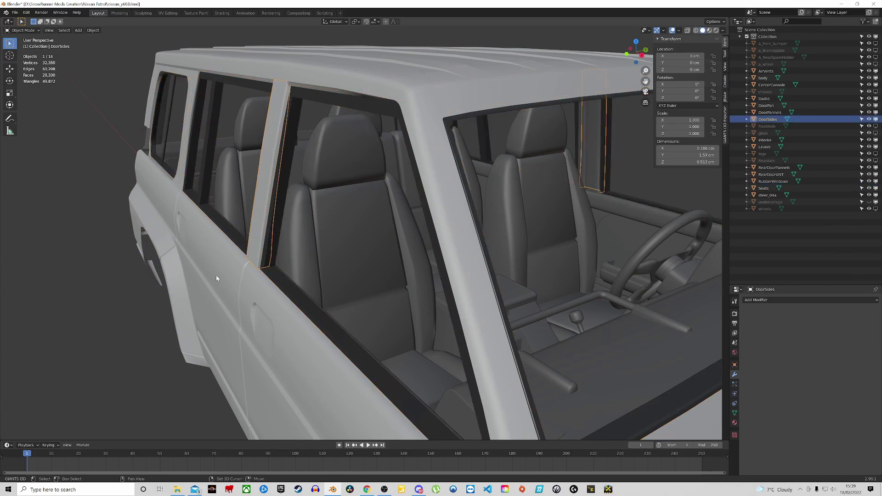
key(g)
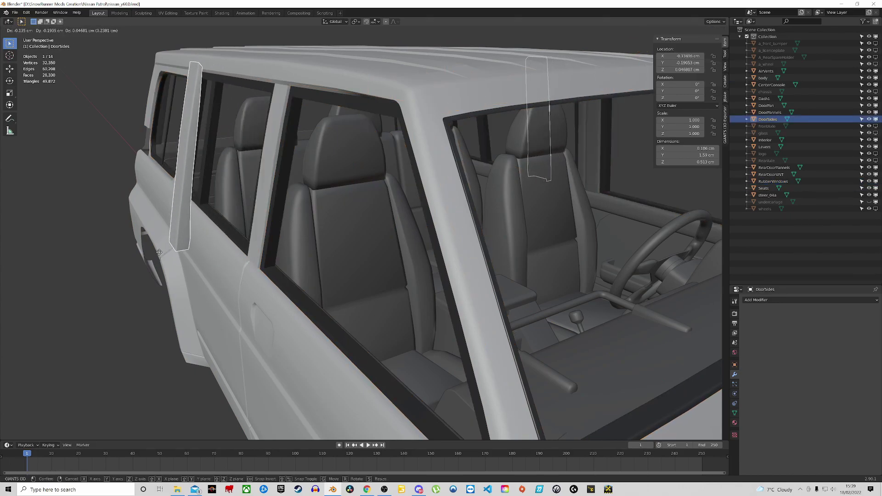
right_click(190, 278)
shift+click(210, 264)
key(ctrl+j)
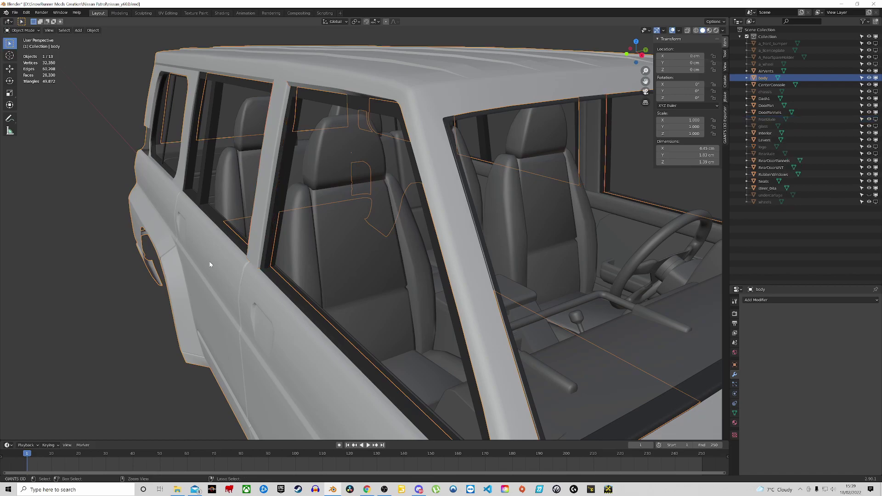
Step: Hide the joined body object and look over the remaining interior shell
key(h)
middle_drag(407, 174, 447, 210)
middle_drag(240, 169, 299, 178)
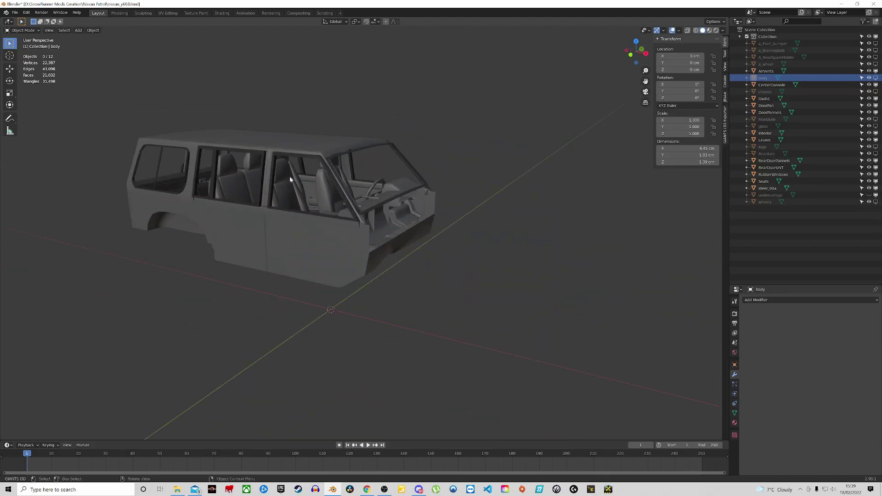
scroll(118, 121, up, 3)
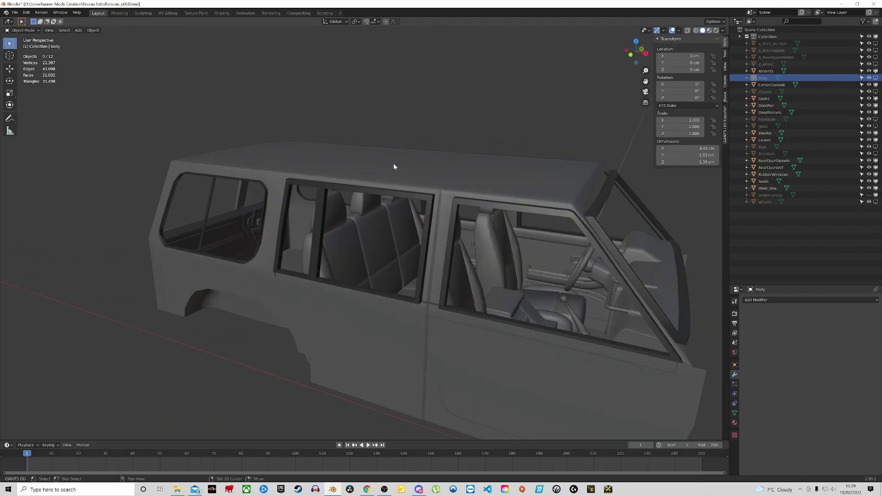
shift+middle_drag(388, 166, 165, 91)
Step: Select all visible interior objects and examine the dashboard and steering wheel area
drag(155, 116, 614, 358)
middle_drag(472, 259, 190, 181)
scroll(199, 183, up, 8)
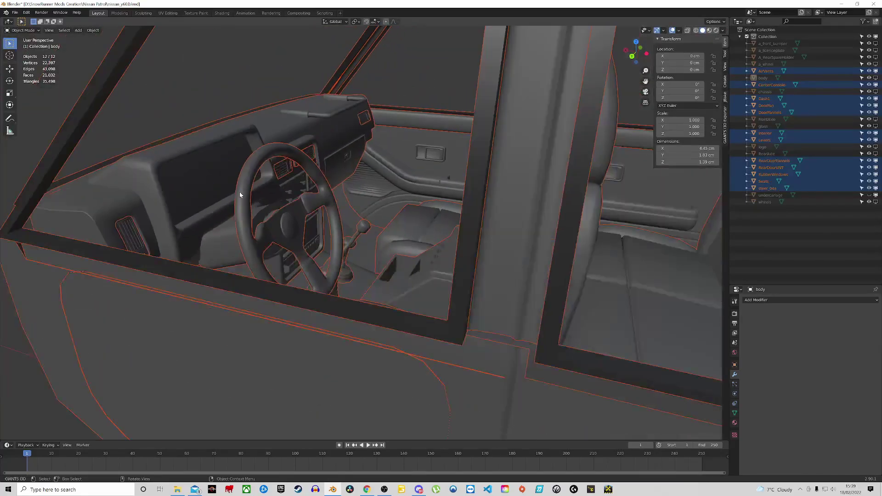
middle_drag(239, 194, 327, 198)
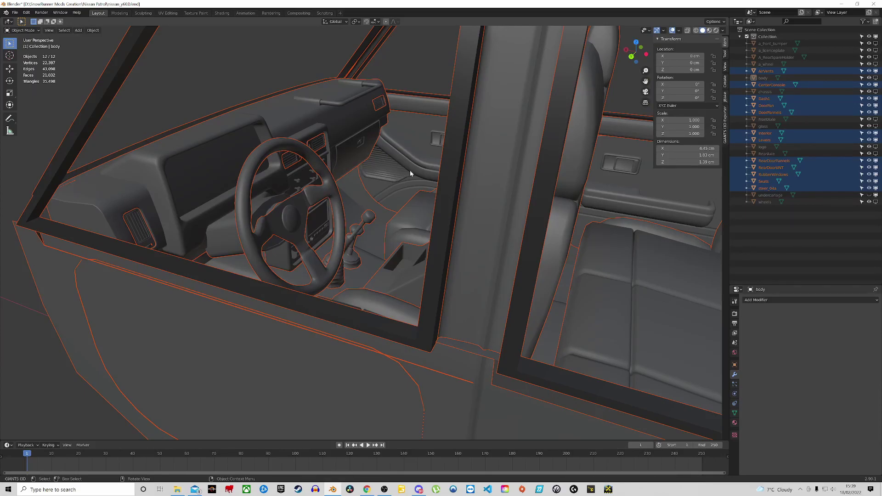
middle_drag(409, 172, 394, 167)
Step: Rename the Dash1 object as dash and hide it in the viewport
click(335, 129)
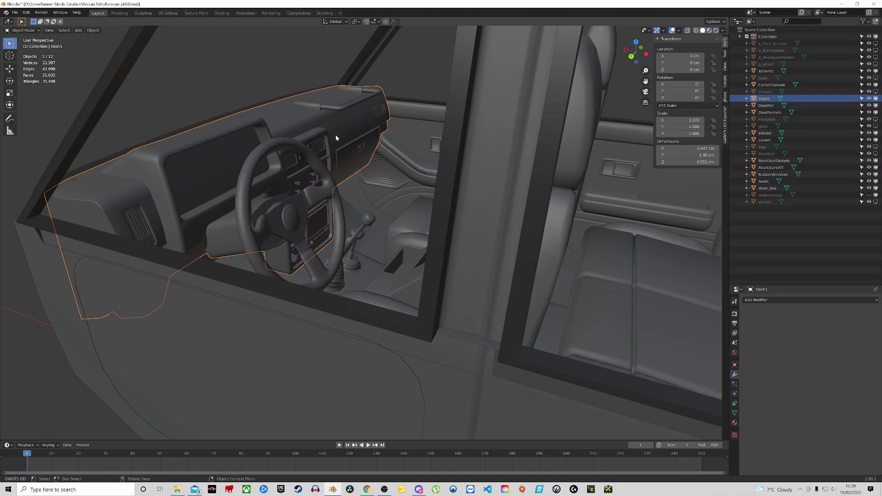
key(g)
right_click(310, 163)
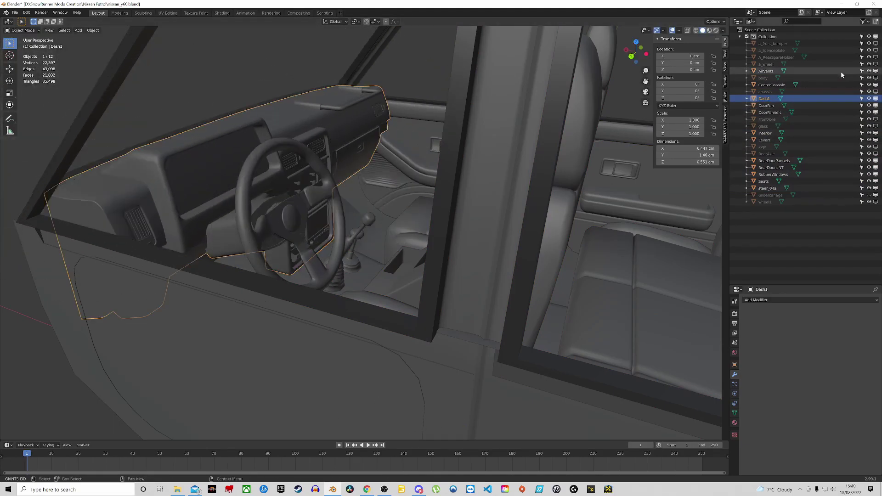
double_click(764, 98)
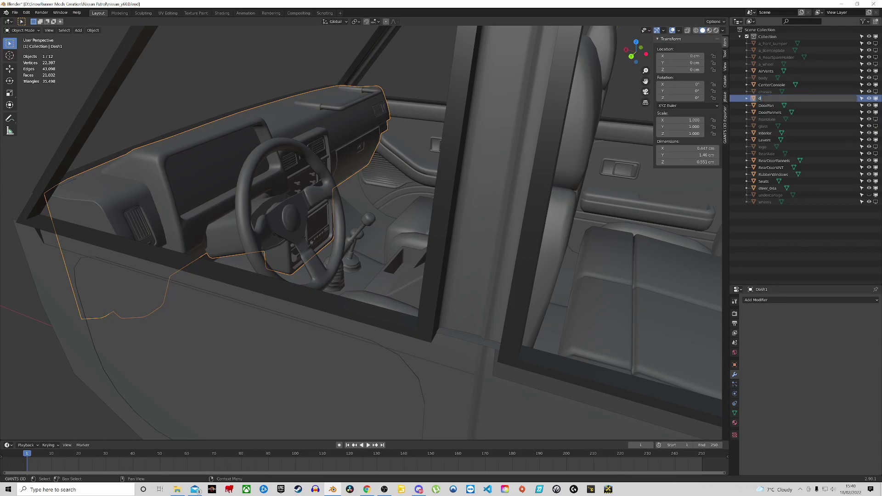
text(dash)
key(Return)
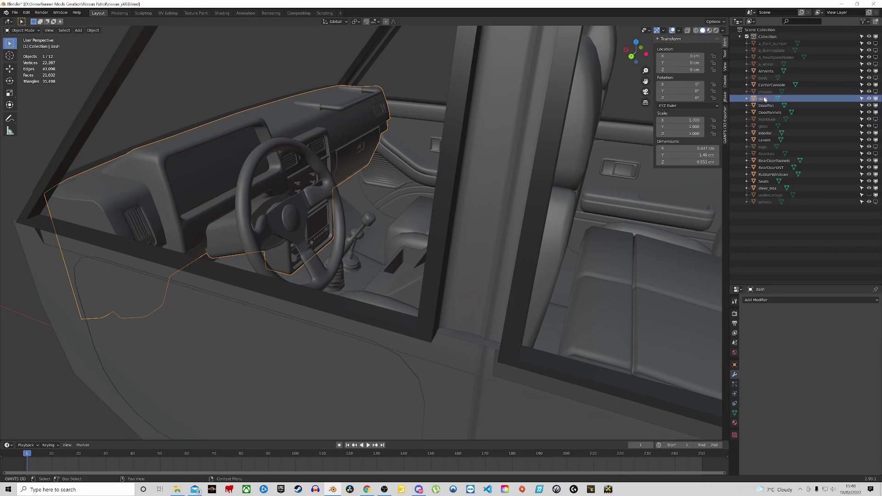
click(876, 99)
Step: Select the steering wheel, show the dash again and join the wheel into the dash object, then test-move it
scroll(254, 125, up, 3)
shift+middle_drag(280, 128, 285, 161)
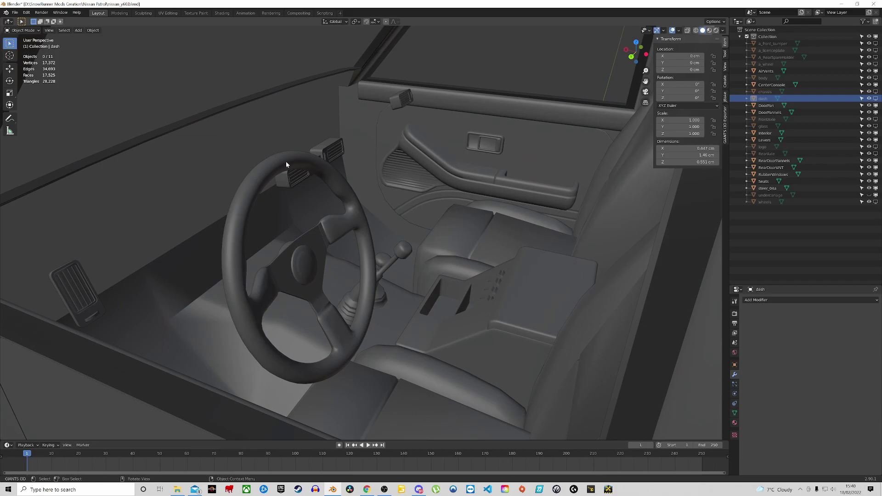
click(286, 162)
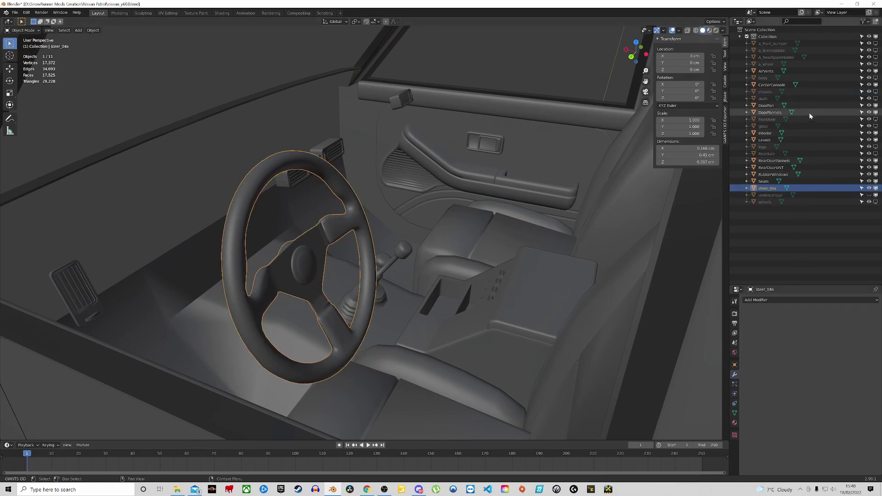
click(876, 99)
ctrl+click(763, 99)
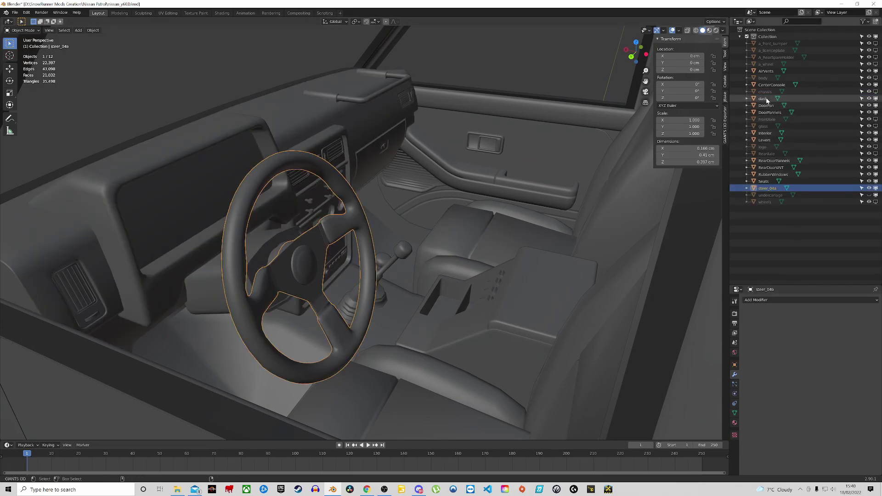
key(ctrl+j)
scroll(539, 168, down, 5)
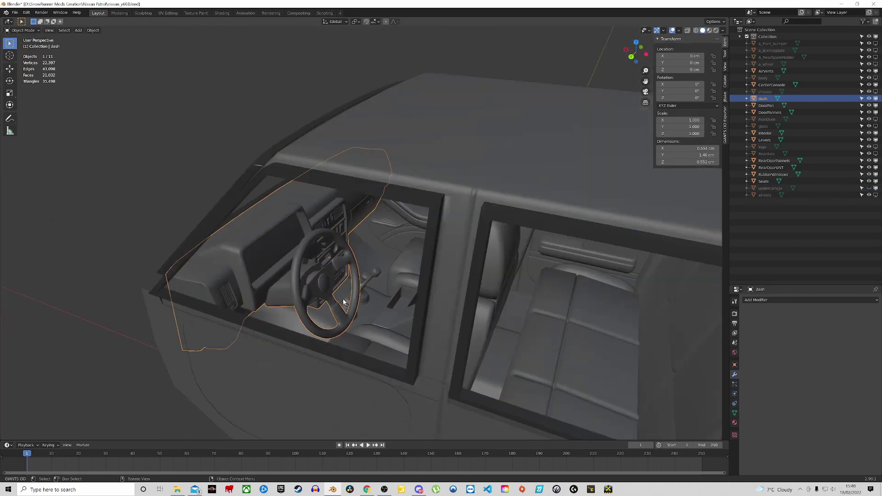
key(g)
key(Escape)
Step: Select the air vents together with the dash and join them into the dash object
scroll(293, 213, up, 6)
middle_drag(293, 213, 281, 168)
click(274, 135)
middle_drag(274, 134, 175, 127)
shift+click(262, 83)
scroll(263, 92, down, 2)
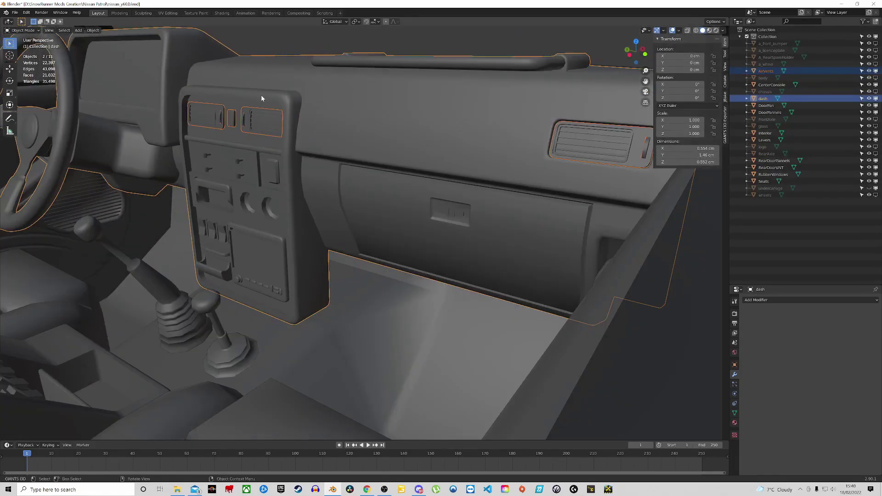
key(ctrl+j)
scroll(386, 198, down, 4)
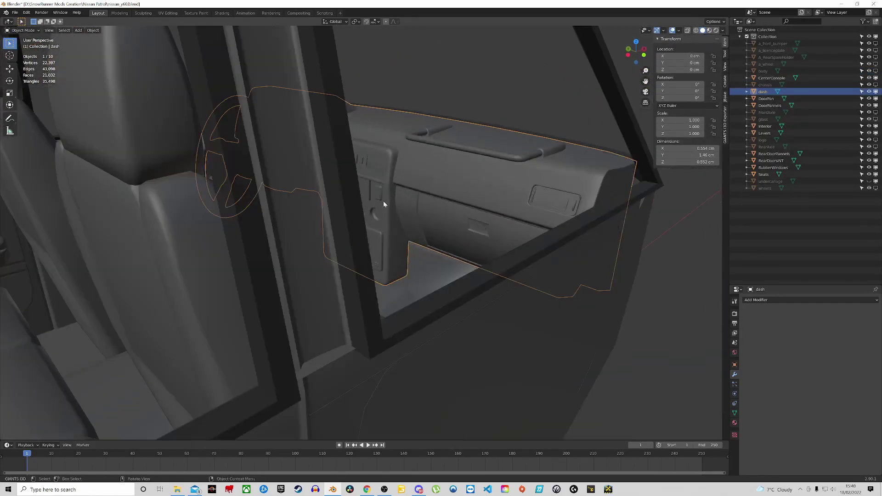
Step: Test-move the joined dash, cancel the move and hide the dash in the viewport
scroll(365, 186, up, 2)
middle_drag(365, 185, 317, 177)
key(g)
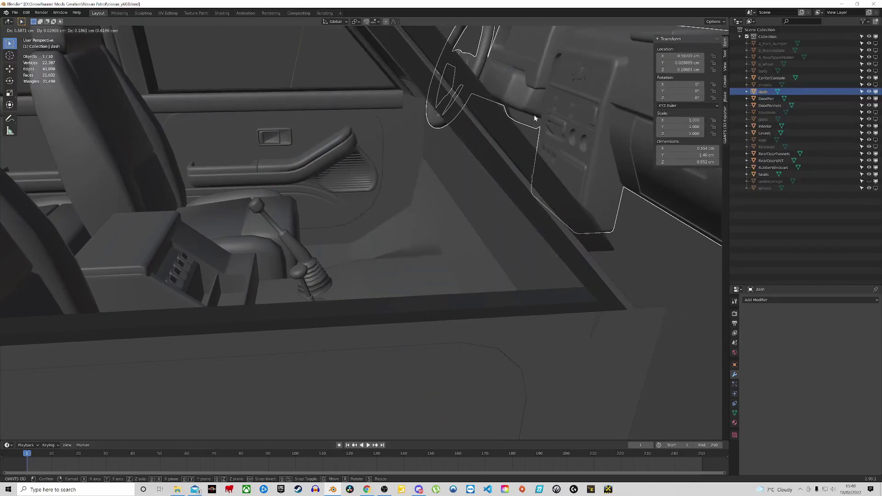
key(Escape)
click(876, 92)
Step: Select all remaining visible interior objects, make the door panels active and join everything into one object
scroll(337, 212, down, 4)
mouse_move(331, 219)
middle_down()
mouse_move(319, 233)
mouse_move(340, 219)
mouse_move(320, 231)
mouse_move(332, 225)
middle_up()
scroll(321, 231, up, 3)
scroll(323, 236, down, 7)
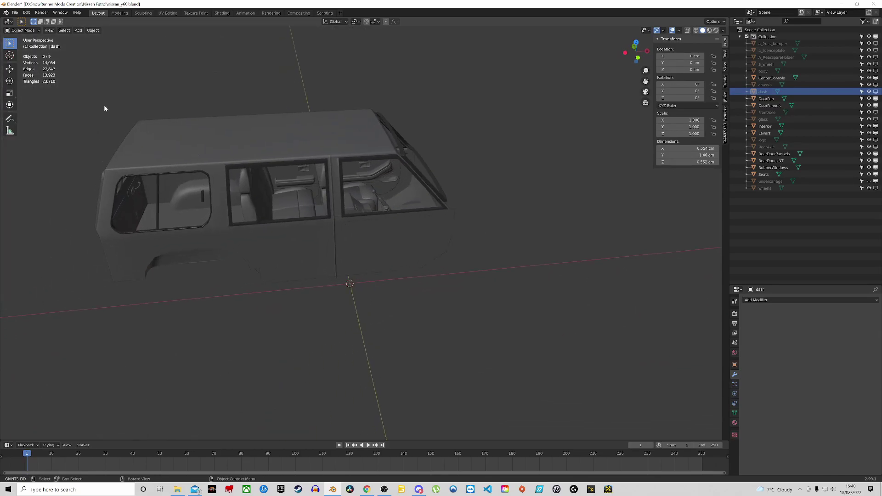
drag(90, 92, 486, 269)
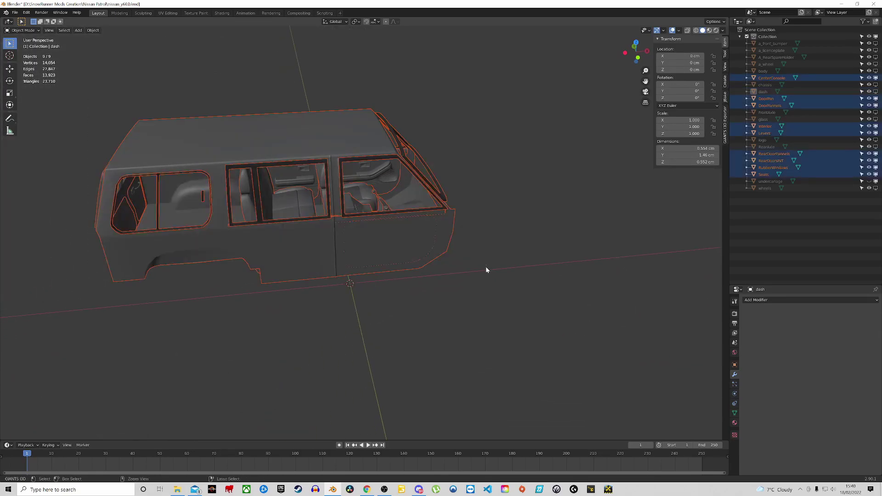
scroll(395, 216, up, 4)
middle_drag(388, 197, 430, 210)
scroll(367, 177, down, 4)
drag(199, 109, 565, 300)
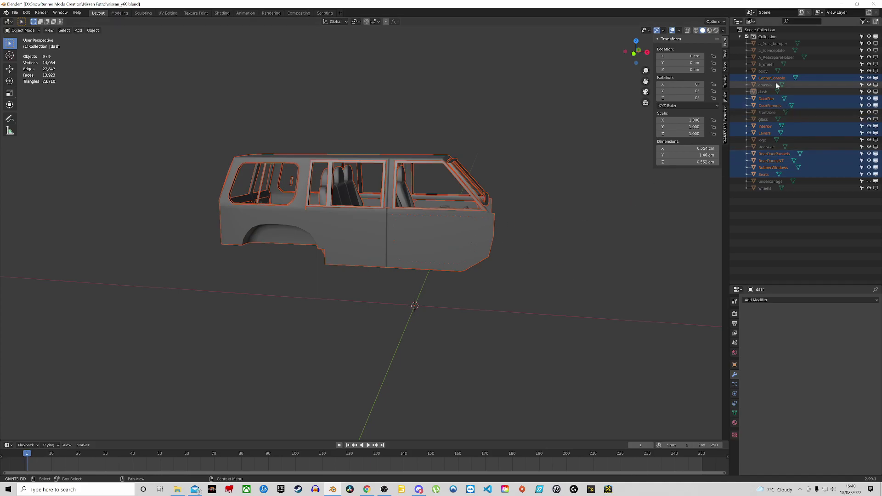
middle_drag(561, 189, 488, 202)
scroll(488, 202, up, 3)
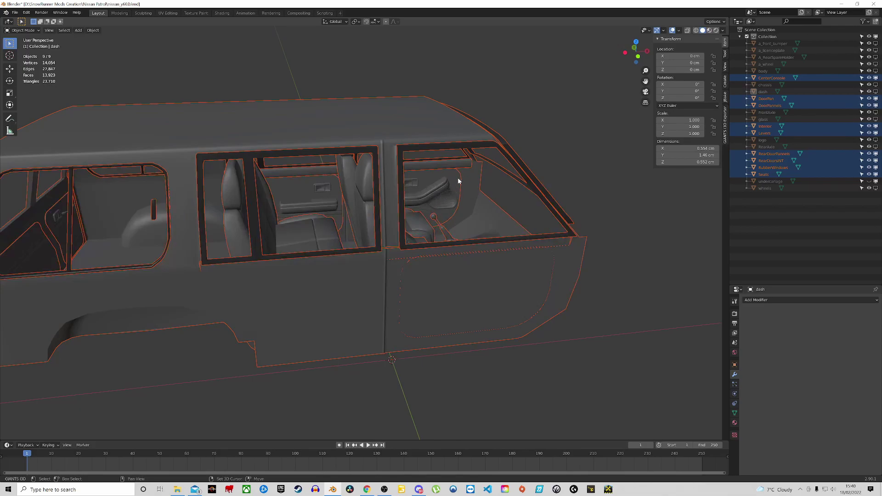
shift+click(476, 232)
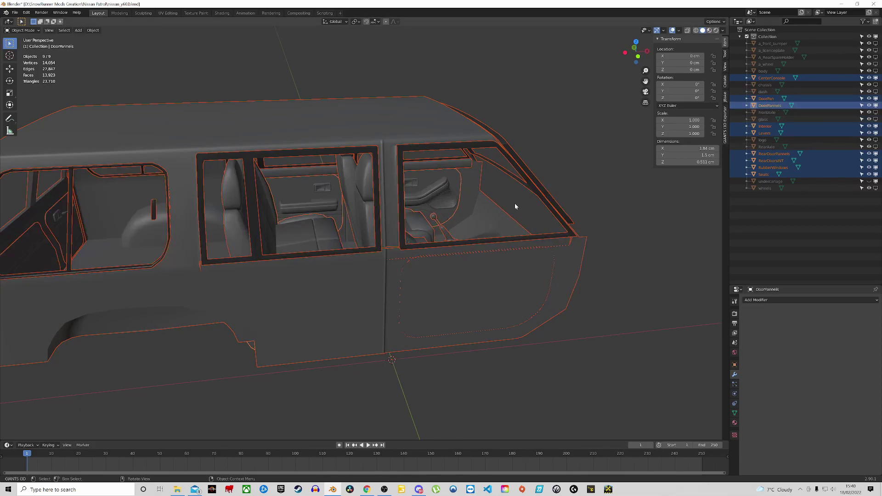
key(ctrl+j)
Step: Rename the joined interior shell object as interior
middle_drag(519, 150, 308, 208)
double_click(773, 92)
text(inter)
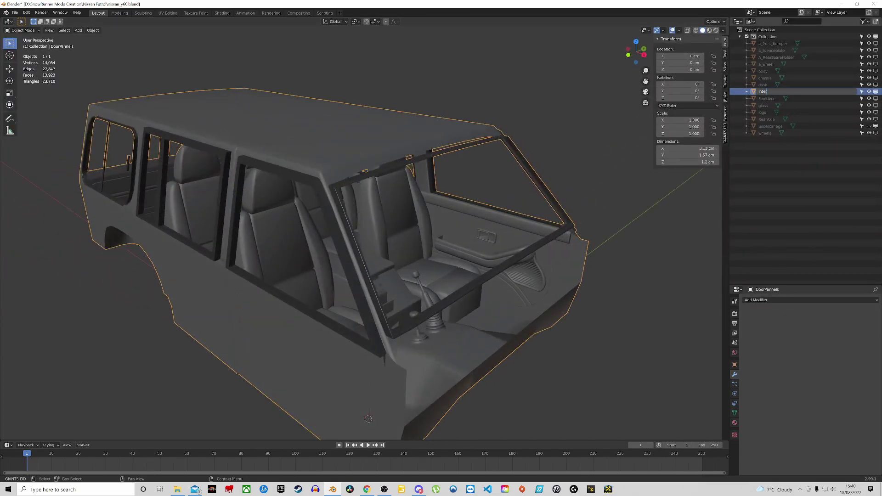
text(iro)
key(Return)
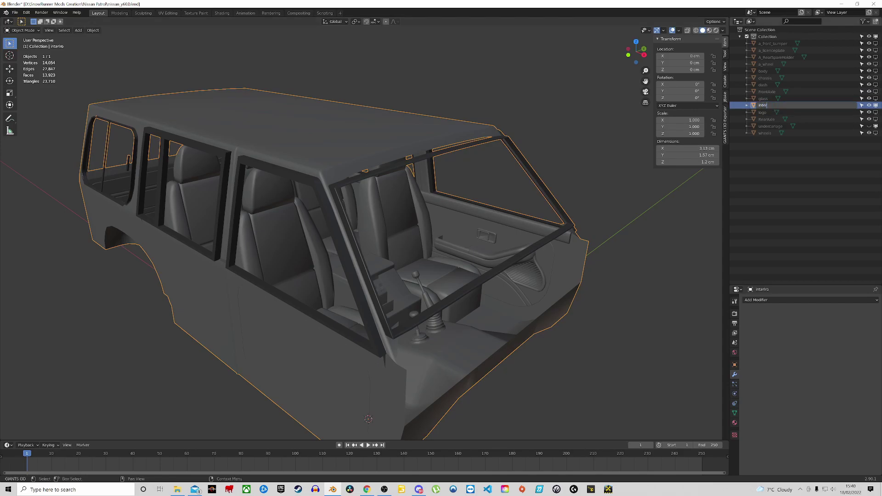
key(Return)
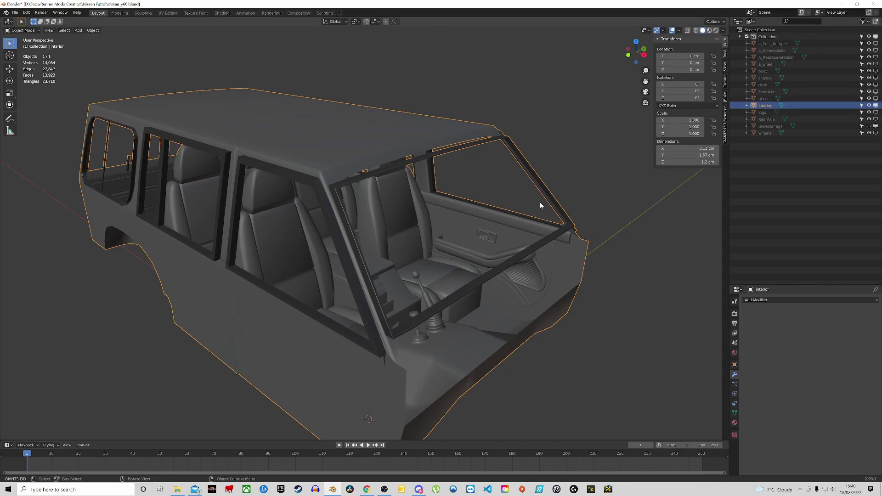
Step: Rename the interior object as interior_all and the dash object as interior_dash
scroll(541, 191, down, 3)
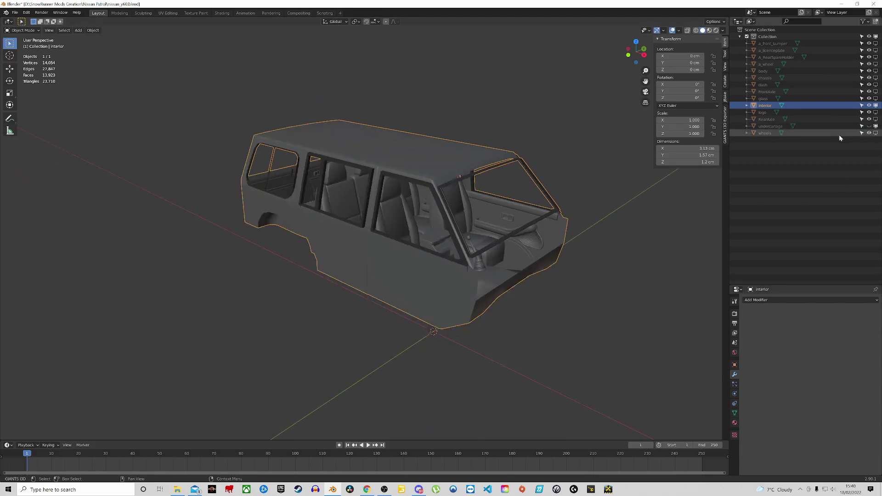
double_click(765, 106)
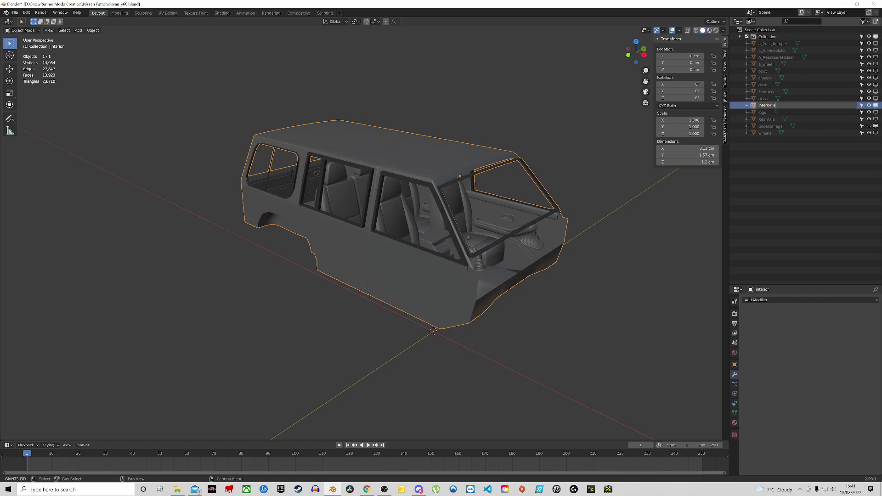
key(Return)
double_click(763, 85)
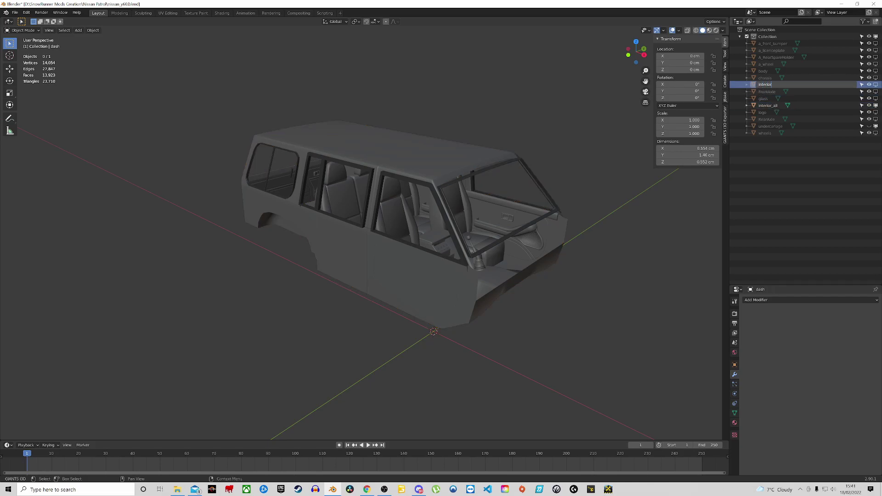
text(interior_dash)
key(Return)
Step: Show the interior_dash object in the viewport and look it over inside the cabin
middle_drag(550, 283, 285, 243)
scroll(375, 246, up, 2)
scroll(376, 246, up, 4)
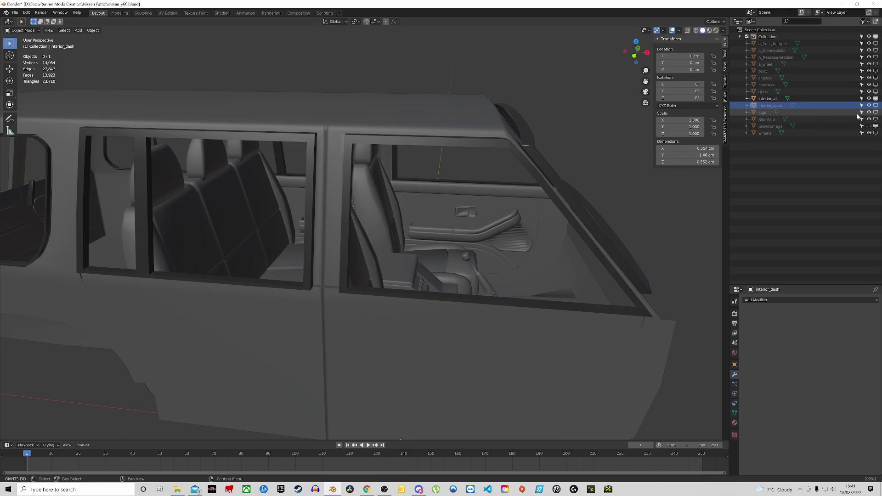
click(875, 106)
middle_drag(420, 222, 453, 183)
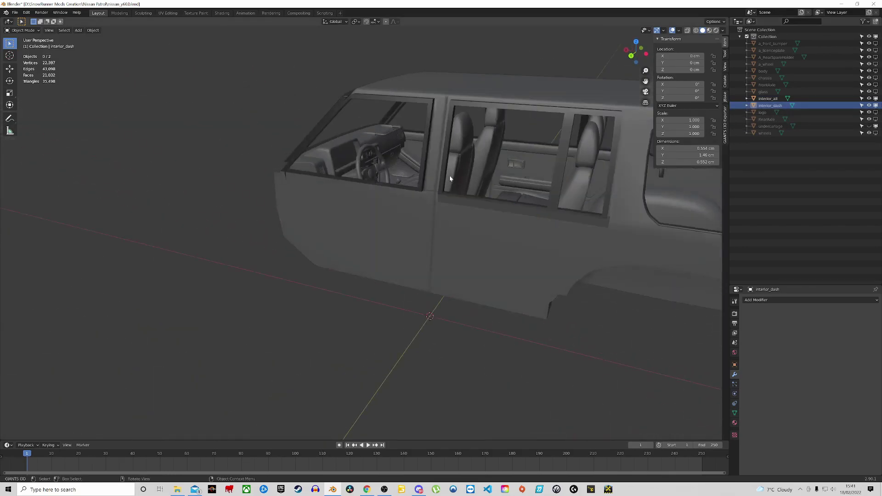
scroll(386, 165, up, 5)
middle_drag(386, 168, 354, 235)
scroll(250, 211, up, 3)
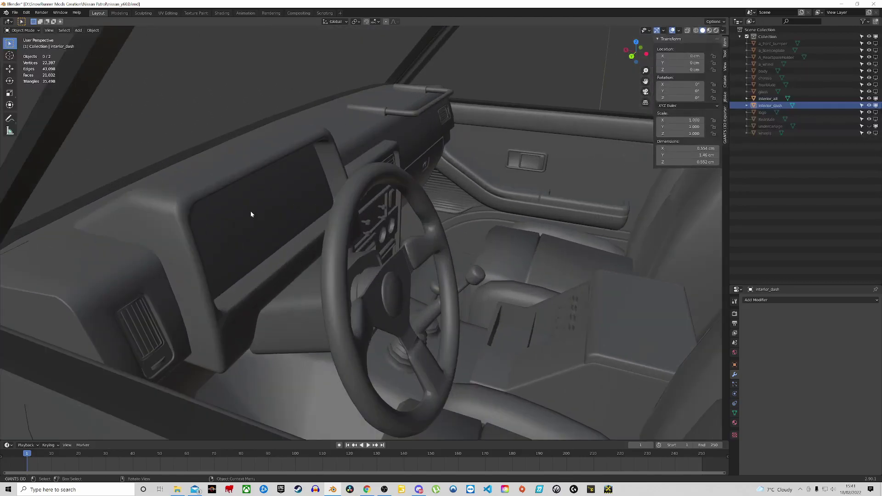
scroll(275, 211, down, 3)
scroll(274, 213, down, 2)
Step: Hide the interior_all object and select the isolated dashboard for a closer look at its centre panel
click(262, 198)
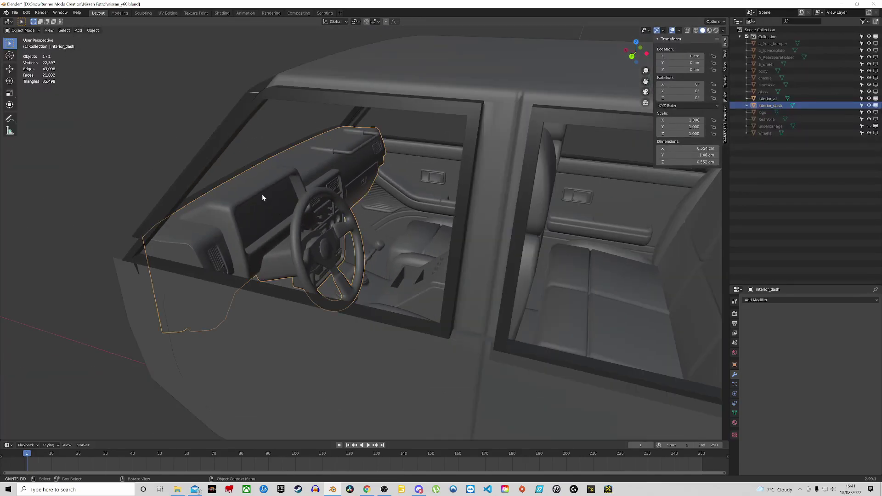
click(263, 197)
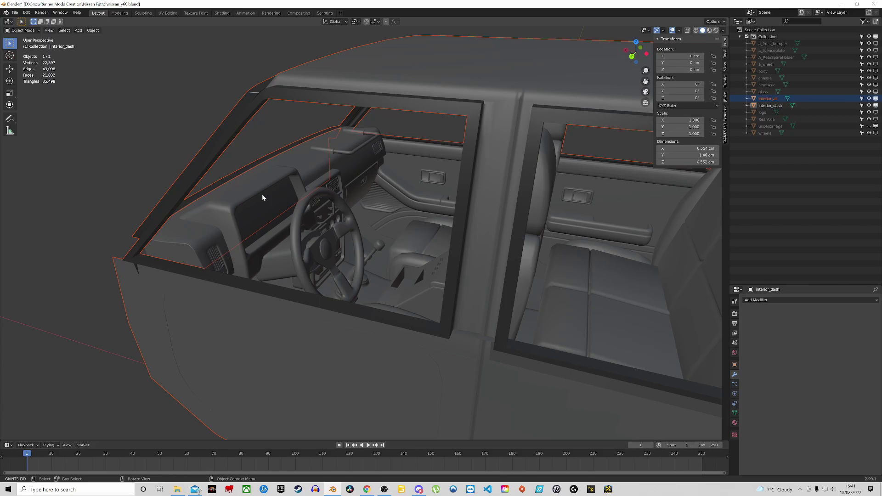
key(h)
middle_drag(313, 216, 443, 271)
scroll(261, 167, up, 4)
click(429, 272)
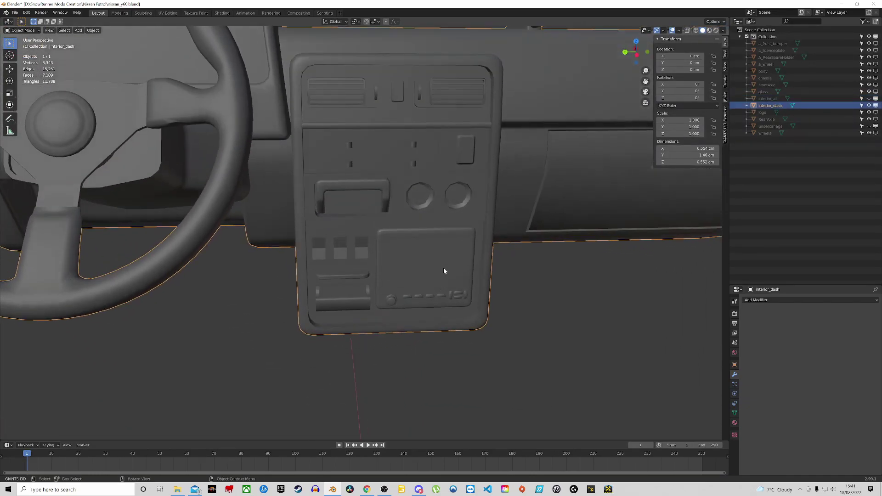
Step: Examine the dashboard's mesh in Edit Mode around the centre panel, instrument binnacle and steering wheel, and return to Object Mode
key(Tab)
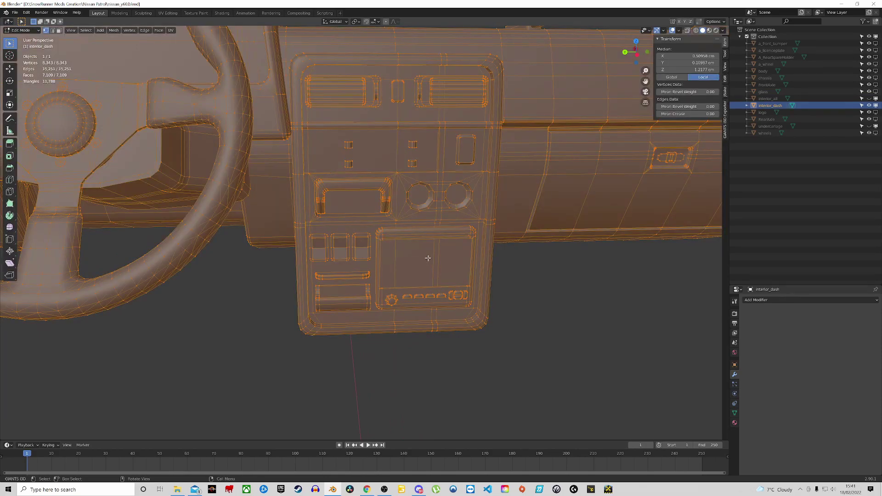
middle_drag(453, 242, 398, 239)
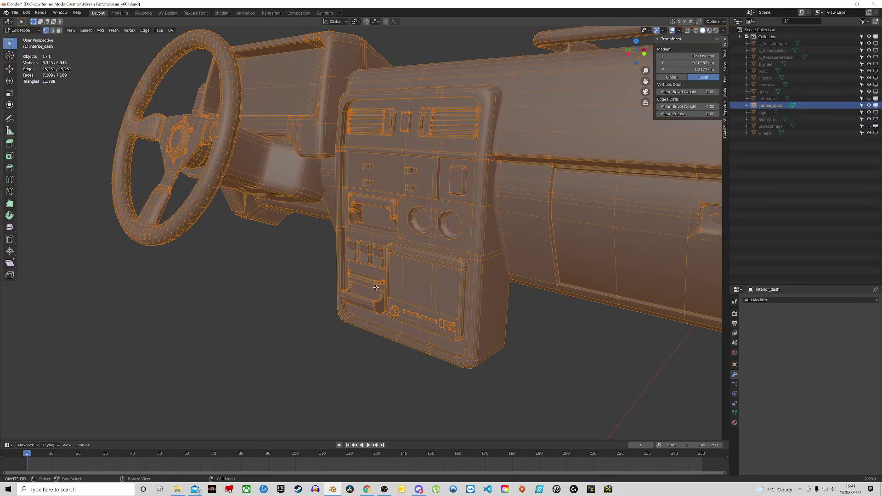
middle_drag(406, 212, 432, 241)
scroll(522, 254, down, 4)
scroll(449, 184, up, 5)
scroll(469, 256, down, 5)
shift+middle_drag(491, 274, 382, 232)
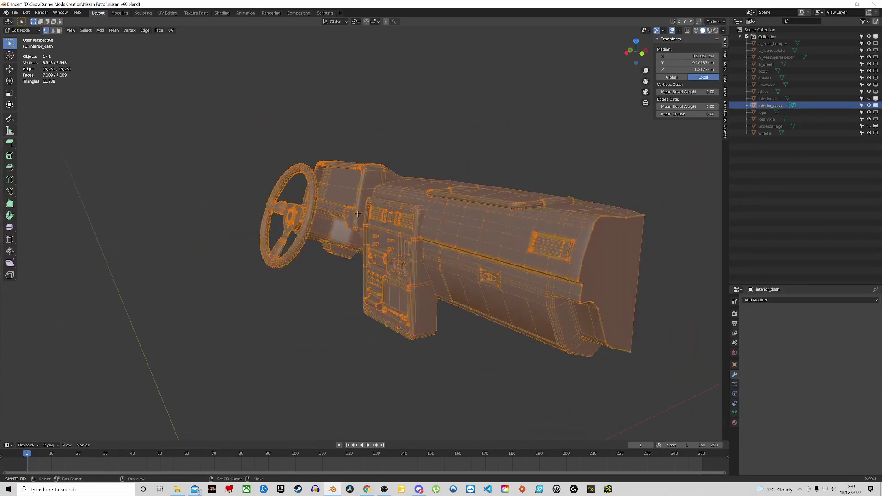
scroll(350, 206, up, 5)
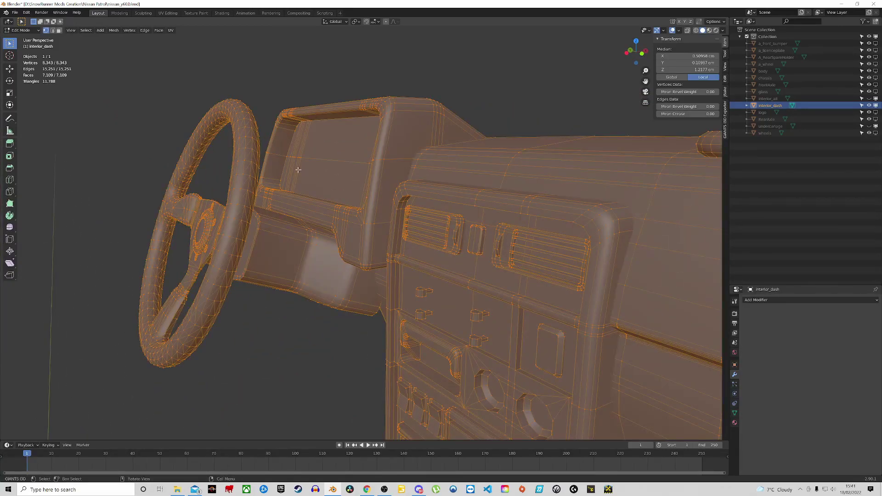
scroll(345, 194, down, 3)
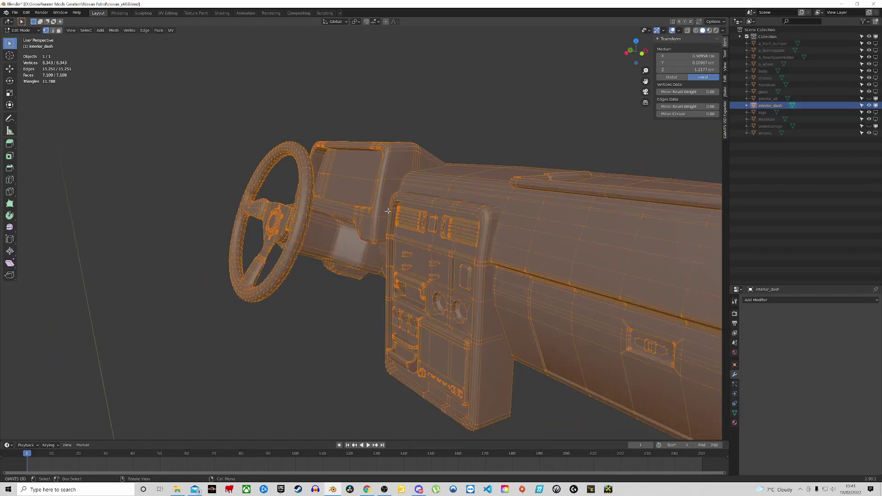
middle_drag(443, 288, 384, 203)
scroll(439, 223, down, 3)
key(Tab)
scroll(384, 203, up, 4)
scroll(385, 204, down, 4)
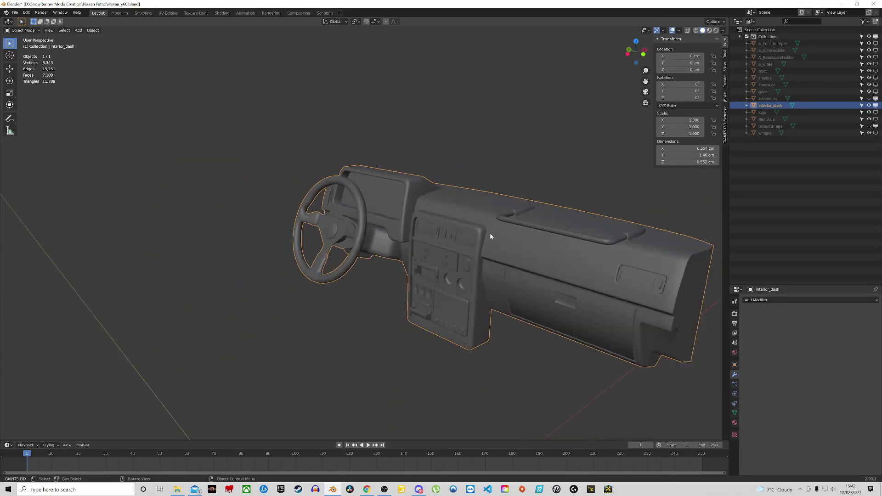
Step: Unhide the interior_all object and examine how the dashboard sits in the cabin from several sides
click(868, 99)
middle_drag(397, 209, 346, 211)
scroll(433, 226, up, 4)
middle_drag(433, 226, 473, 216)
scroll(266, 243, down, 3)
middle_drag(130, 267, 180, 276)
scroll(220, 271, up, 1)
middle_drag(426, 226, 345, 246)
scroll(660, 335, down, 3)
scroll(345, 245, up, 2)
scroll(345, 245, down, 3)
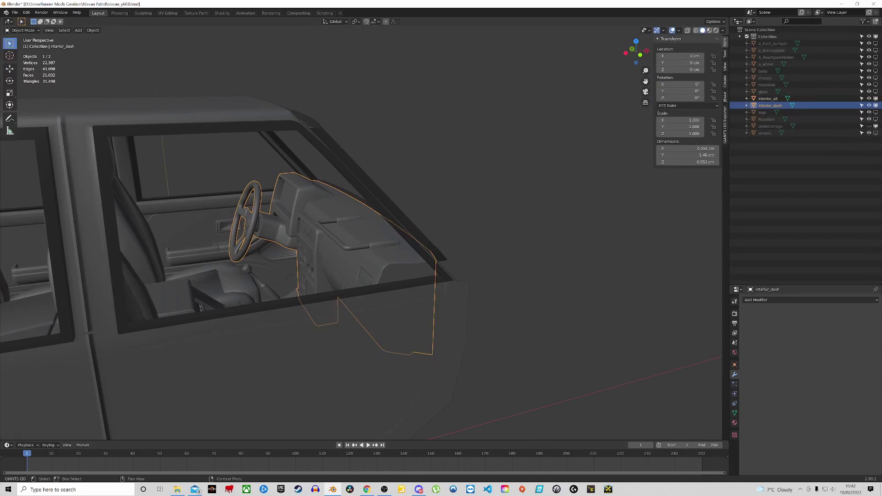
Step: Show the axles, wheels, logo, glass, chassis, body, spare wheel and its holder, licence plate and front bumper in the viewport
click(876, 119)
click(876, 133)
click(875, 112)
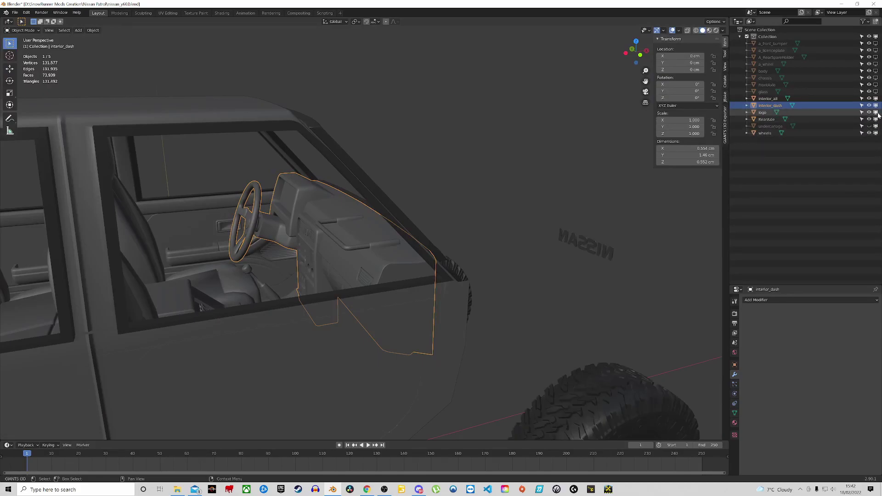
click(875, 91)
click(875, 85)
click(875, 77)
click(875, 71)
click(875, 63)
click(876, 57)
click(876, 50)
click(875, 43)
scroll(486, 258, down, 8)
middle_drag(485, 258, 440, 265)
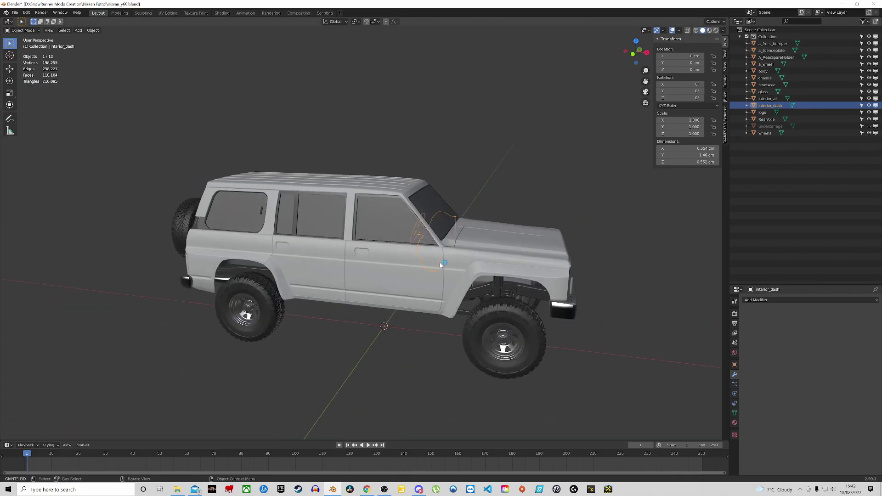
Step: Save the Blender file and view the complete vehicle in front orthographic and perspective views
key(ctrl+s)
key(KP_1)
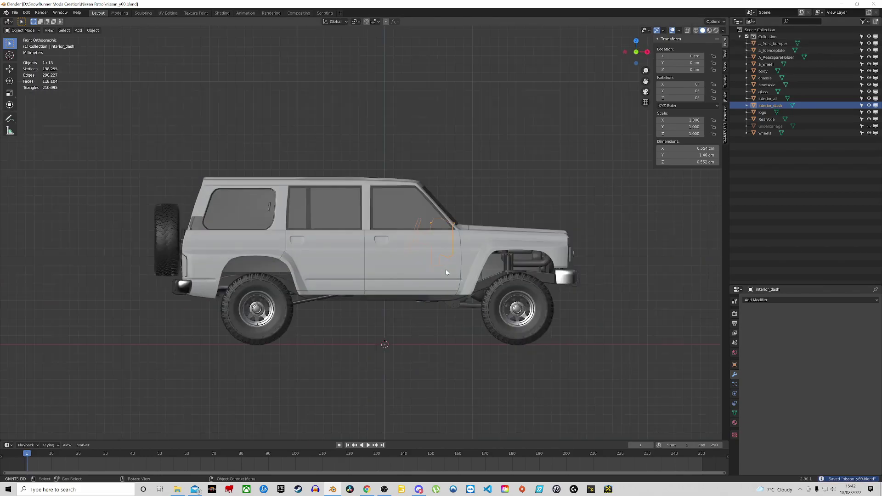
middle_drag(477, 263, 431, 274)
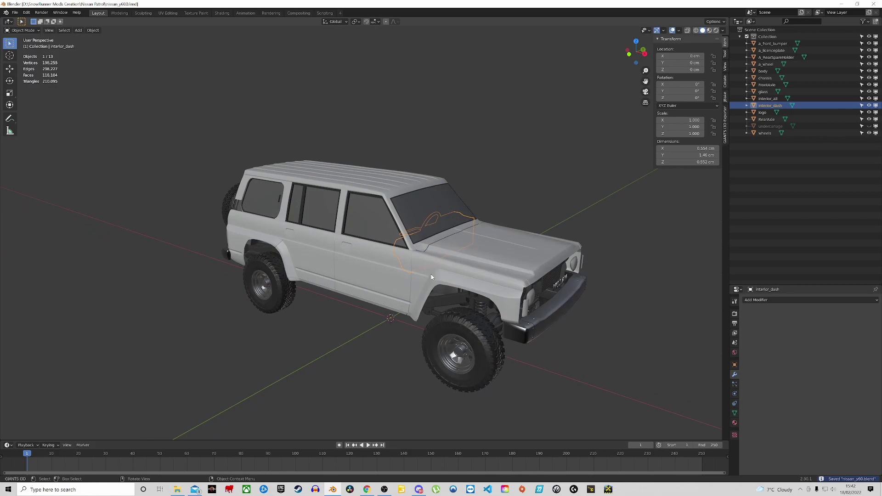
Step: Show the undercarriage object and hide the wheels in the viewport
click(869, 126)
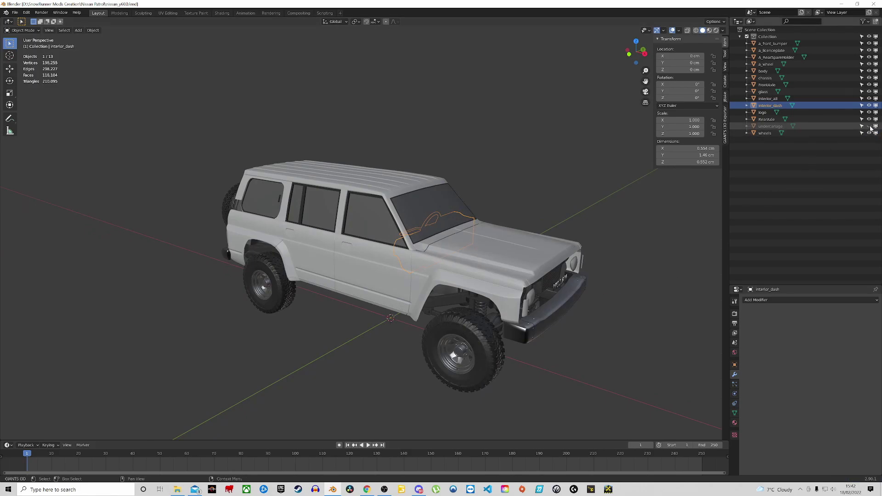
middle_drag(350, 333, 354, 298)
middle_drag(404, 355, 473, 335)
click(476, 344)
key(h)
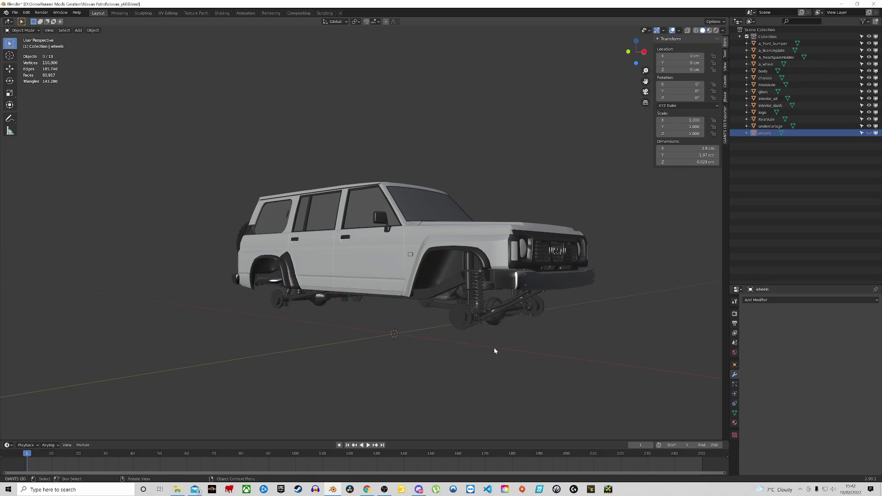
Step: Check the front axle as a separate object by hiding it, showing it again and starting a move that is cancelled
scroll(492, 347, up, 5)
click(456, 332)
scroll(456, 332, down, 5)
key(h)
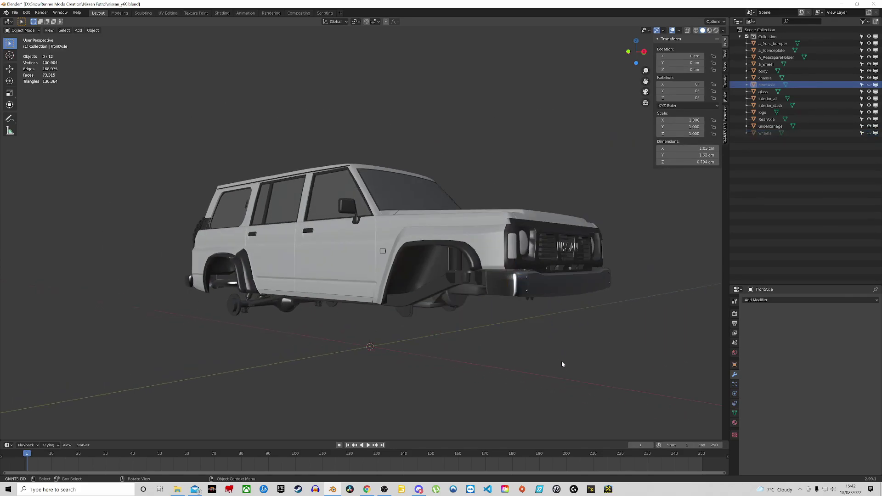
key(alt+h)
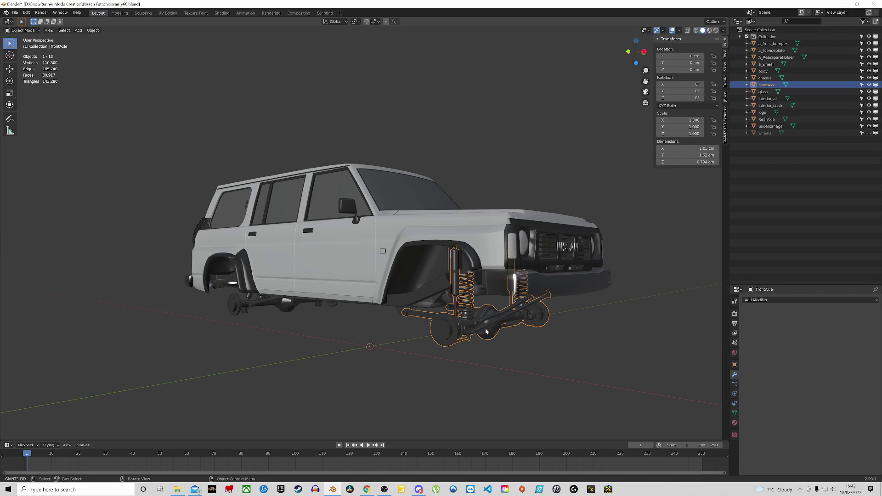
key(g)
key(Escape)
Step: Select the chassis and the rear axle in turn to examine them as separate objects around the rear of the vehicle
click(400, 320)
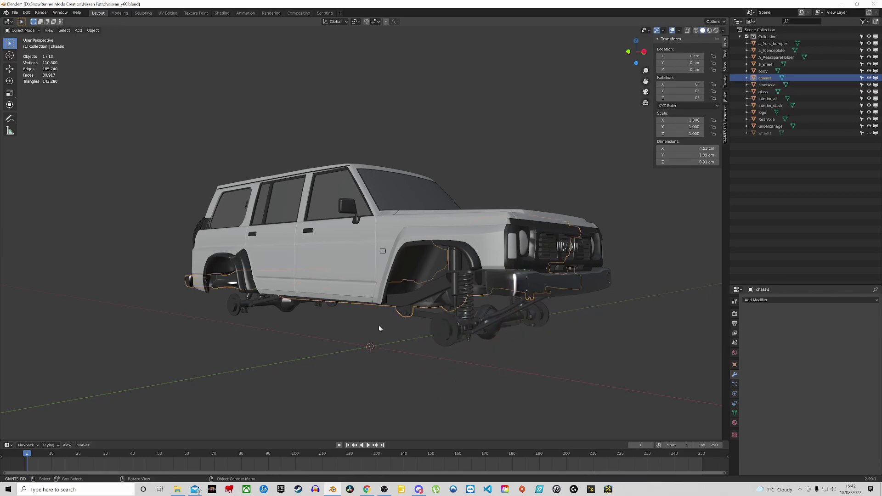
middle_drag(399, 317, 306, 323)
middle_drag(238, 316, 283, 349)
click(233, 320)
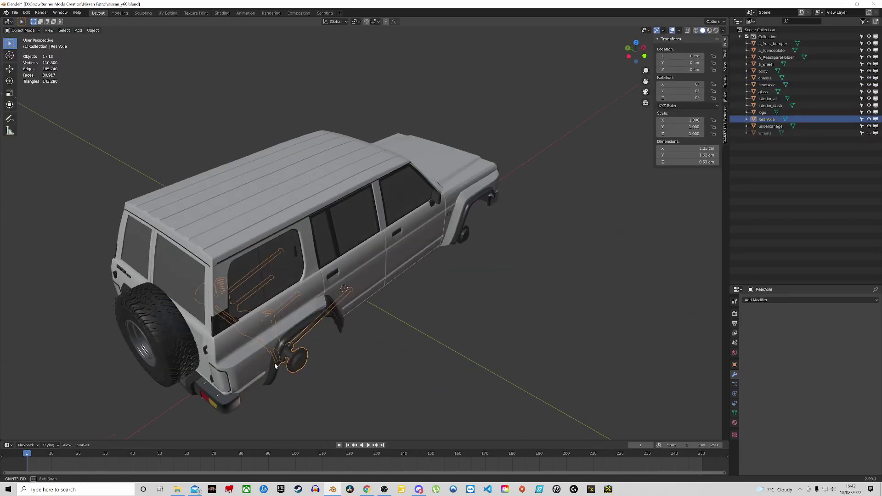
drag(166, 334, 184, 339)
middle_drag(285, 357, 389, 329)
click(329, 339)
Step: Try moving individual parts, including the glass object, and cancel each move
click(156, 262)
shift+middle_drag(156, 262, 375, 257)
scroll(375, 257, down, 5)
key(g)
right_click(395, 166)
click(294, 250)
key(g)
right_click(264, 213)
Step: Examine the glass object along the vehicle's side in front orthographic view, from the rear quarter window to the windscreen
middle_drag(248, 268, 448, 253)
scroll(314, 248, up, 4)
scroll(339, 256, down, 3)
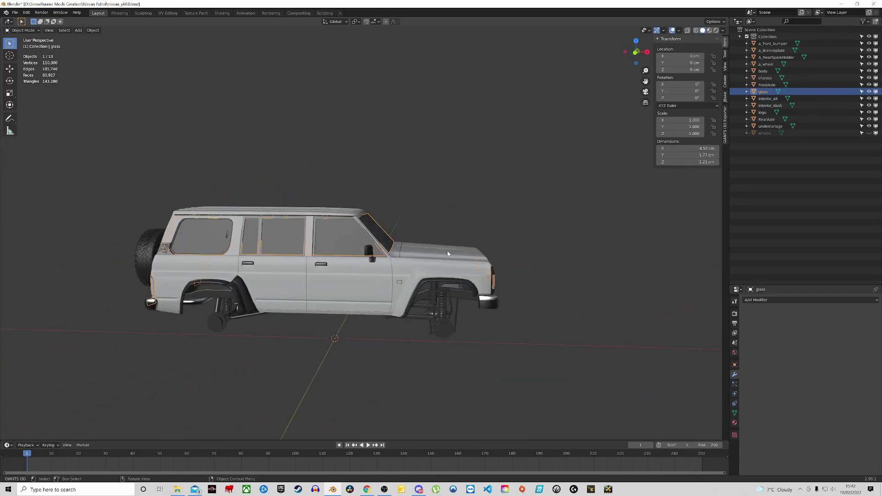
key(KP_1)
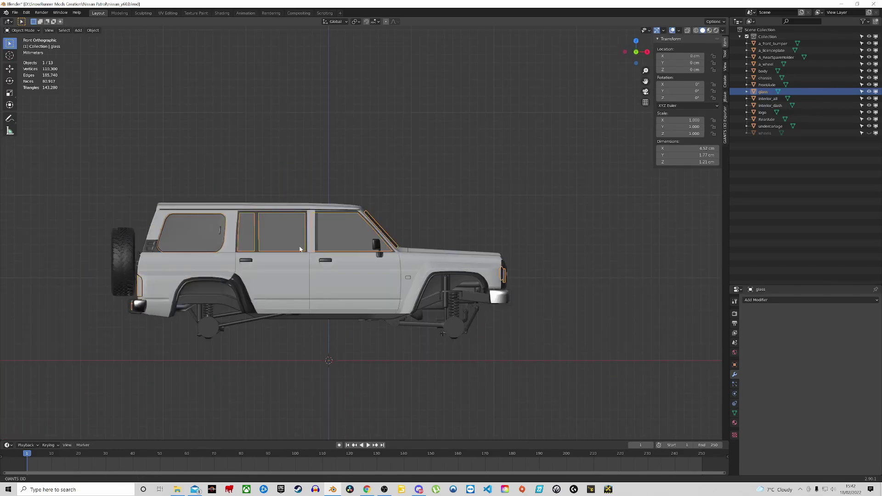
shift+middle_drag(300, 248, 380, 243)
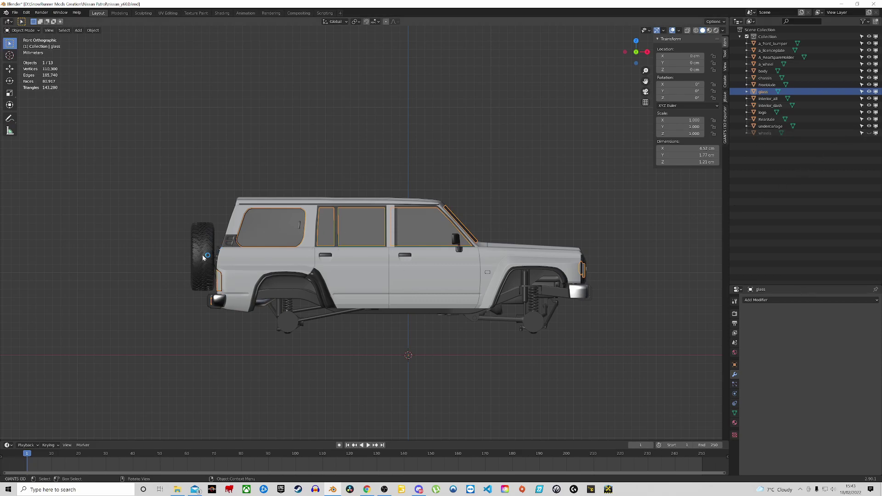
scroll(203, 257, up, 5)
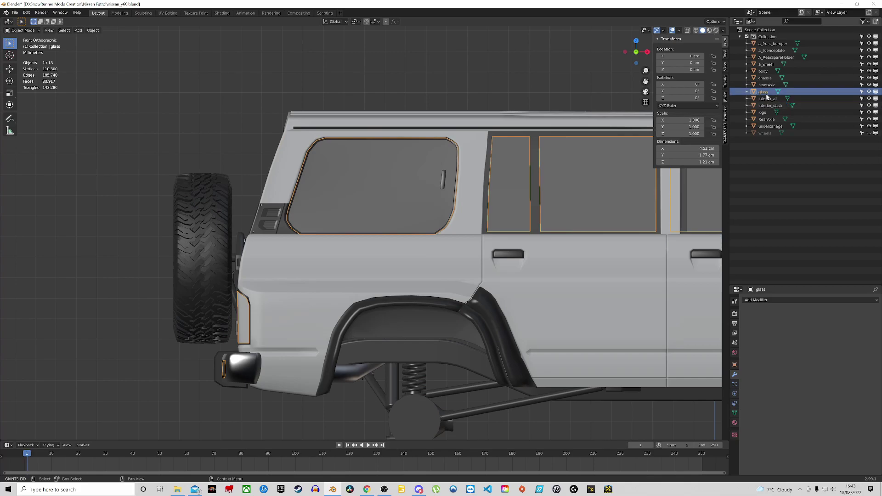
scroll(538, 170, down, 1)
shift+middle_drag(555, 174, 438, 173)
shift+middle_drag(601, 193, 468, 186)
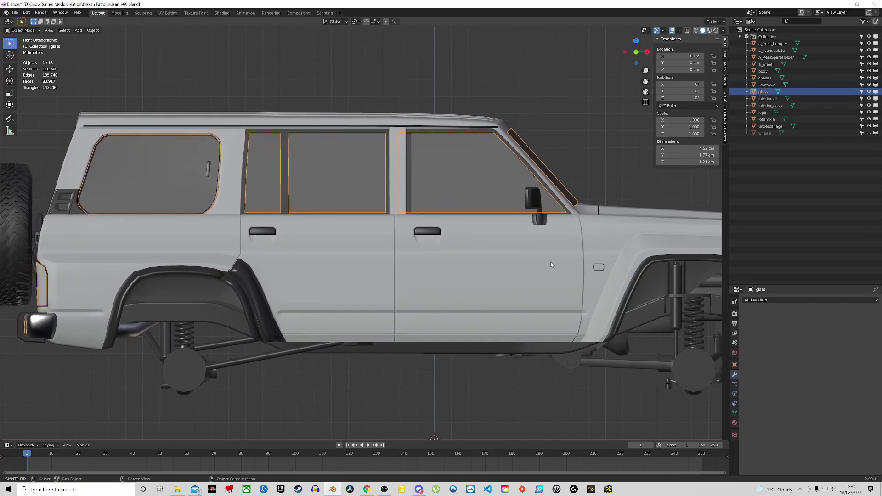
scroll(557, 266, down, 3)
middle_drag(537, 252, 481, 193)
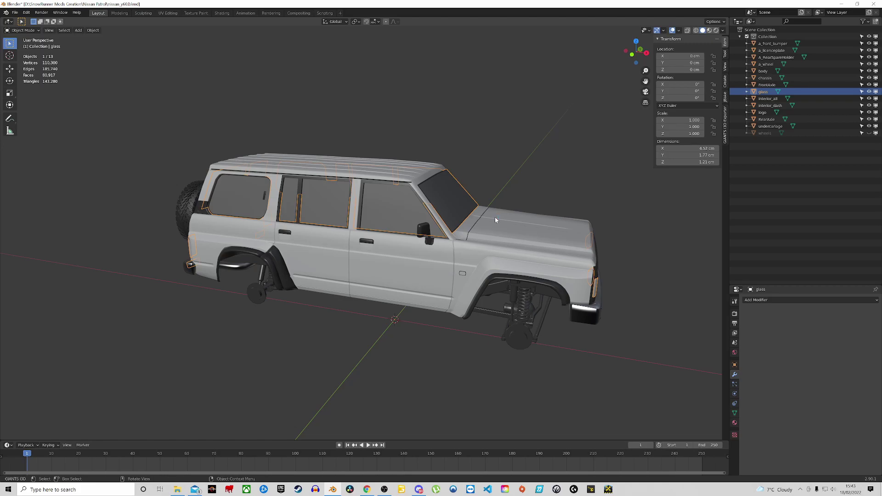
Step: Examine the undercarriage and glass objects around the headlights, grille and side windows, leaving the glass selected
middle_drag(496, 218, 514, 218)
middle_drag(499, 207, 360, 254)
scroll(423, 197, up, 4)
scroll(421, 202, down, 3)
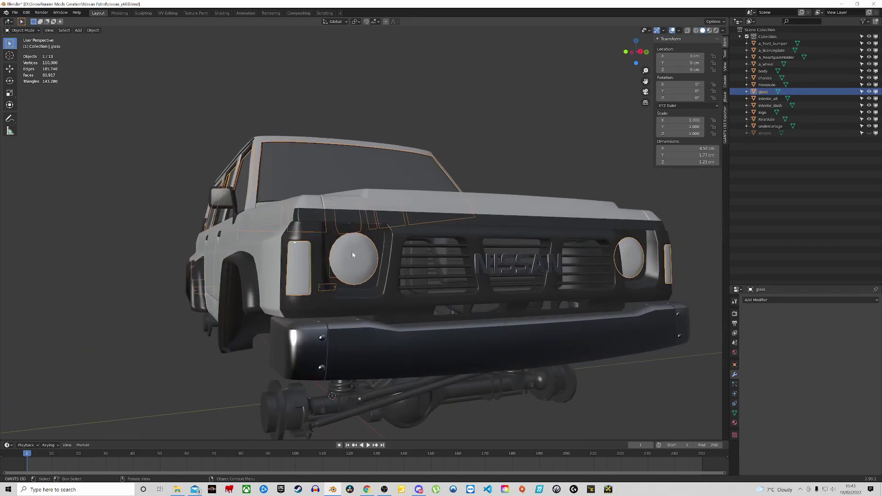
click(264, 166)
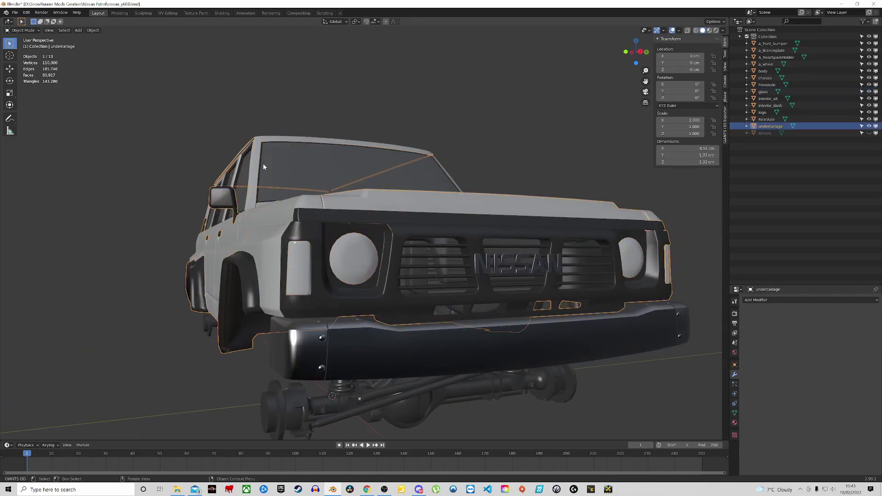
click(368, 247)
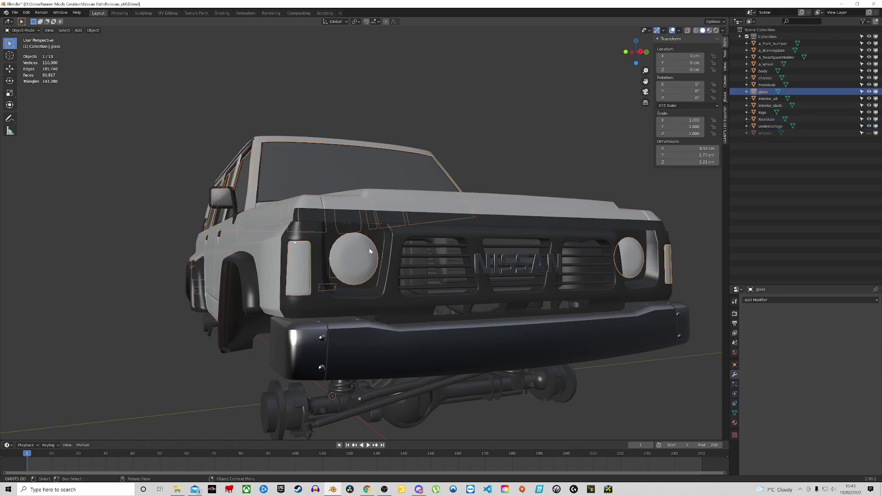
middle_drag(369, 247, 397, 237)
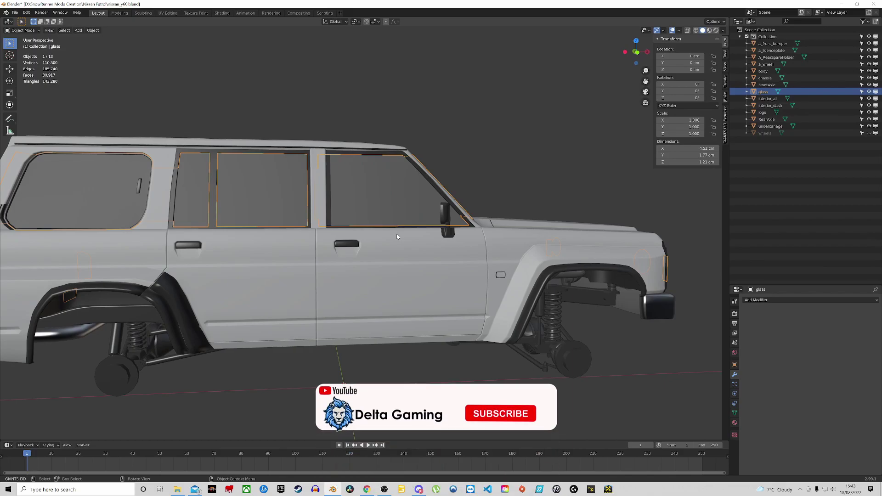
scroll(419, 256, down, 5)
middle_drag(419, 256, 537, 255)
scroll(501, 260, up, 2)
scroll(502, 259, up, 6)
scroll(423, 231, down, 5)
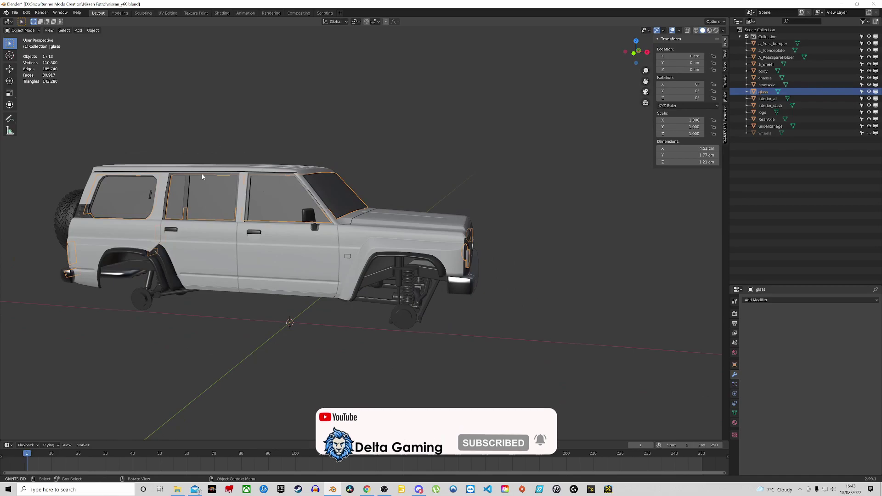